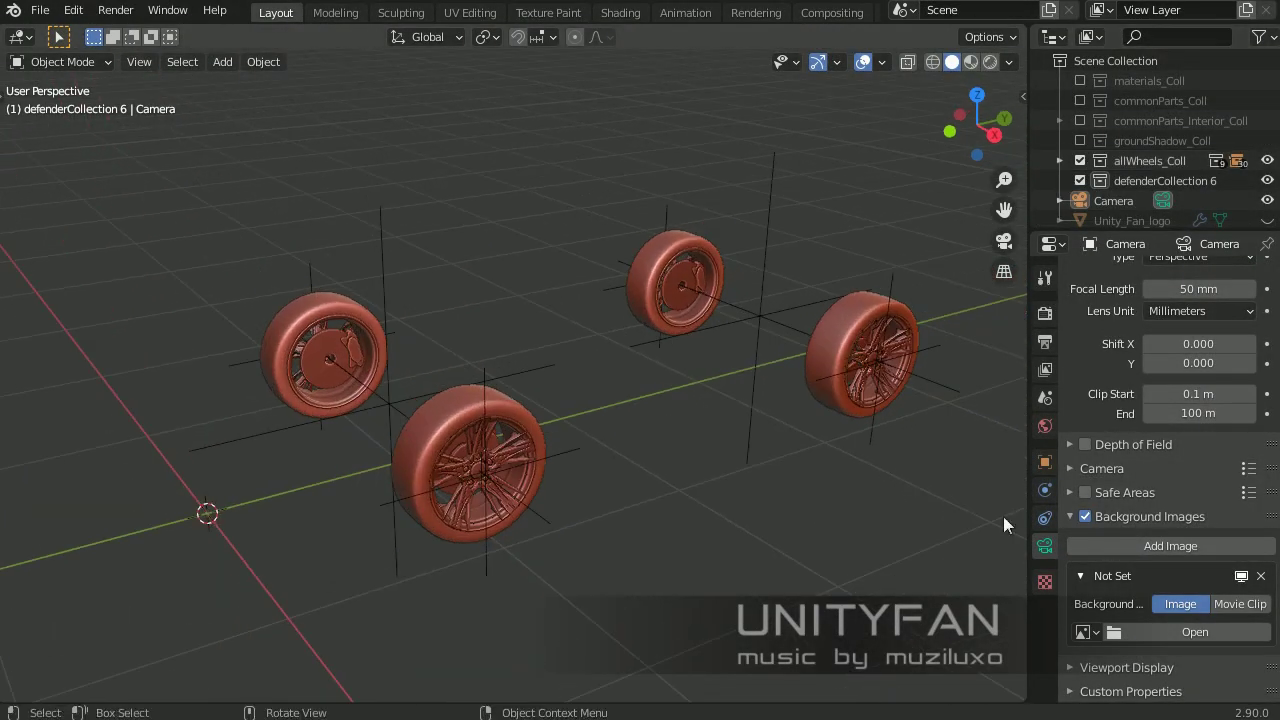
Step: Load defender.jpg as the camera's background image
{"action": "left_click", "coordinate": [1140, 632]}
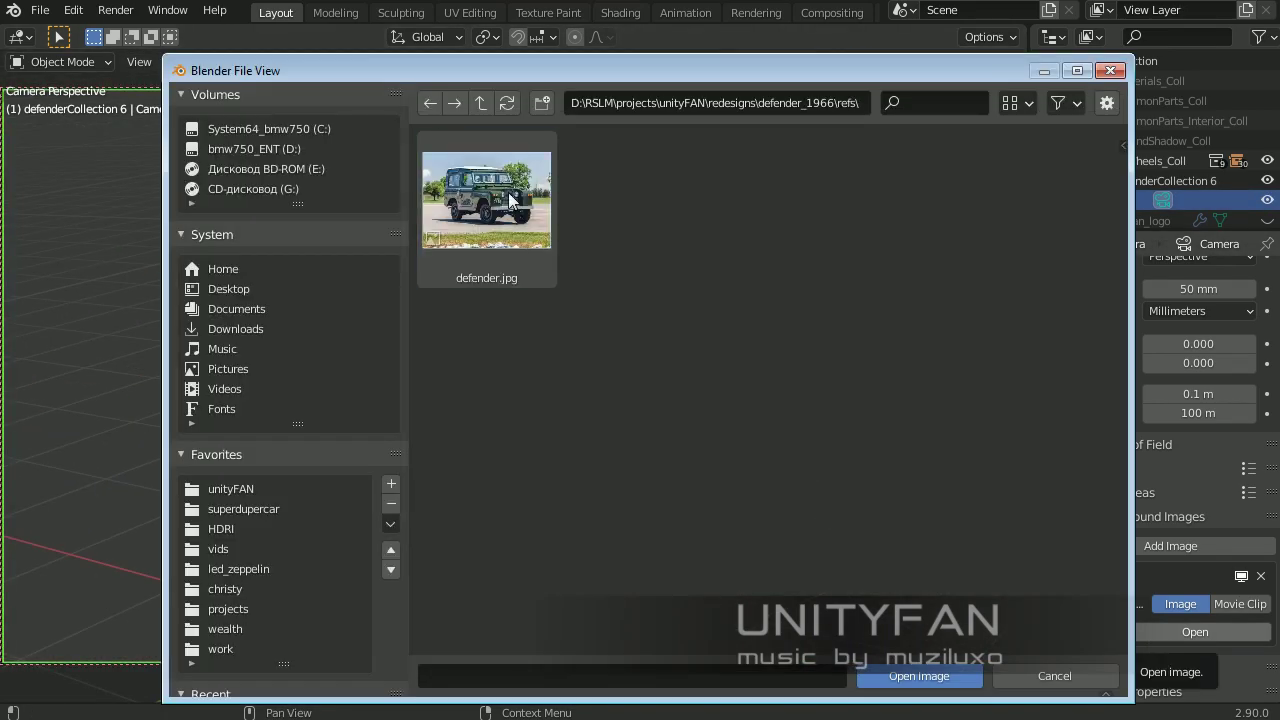
{"action": "left_click", "coordinate": [917, 668]}
{"action": "scroll", "coordinate": [1191, 520], "scroll_direction": "up", "scroll_amount": 3}
Step: Set the render resolution to 1000 × 750 px
{"action": "left_click", "coordinate": [1045, 341]}
{"action": "type", "text": "1"}
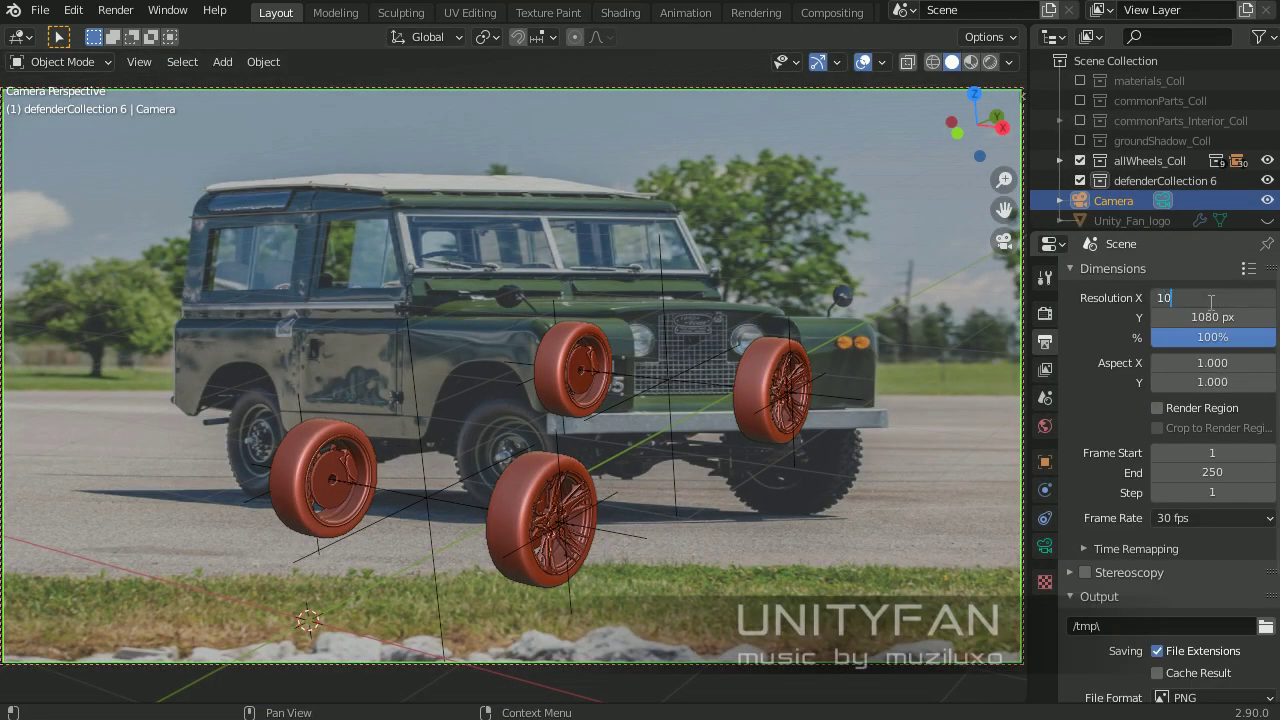
{"action": "type", "text": "00"}
{"action": "key", "text": "Tab"}
{"action": "type", "text": "750"}
{"action": "key", "text": "Return"}
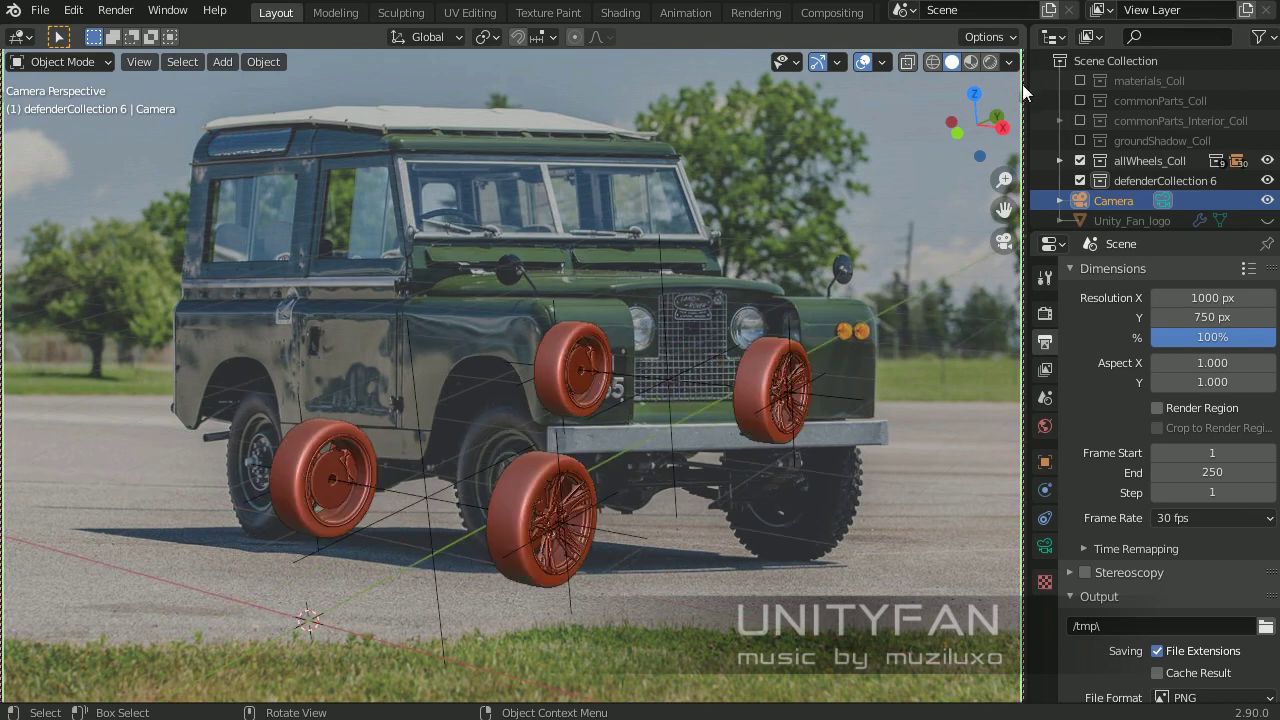
Step: Lock the camera to the view in the sidebar and orbit it against the photo
{"action": "left_click", "coordinate": [1023, 92]}
{"action": "left_click", "coordinate": [1015, 175]}
{"action": "scroll", "coordinate": [509, 344], "scroll_direction": "down", "scroll_amount": 3}
{"action": "mouse_move", "coordinate": [509, 344]}
{"action": "middle_mouse_down"}
{"action": "mouse_move", "coordinate": [587, 374]}
{"action": "mouse_move", "coordinate": [616, 440]}
{"action": "middle_mouse_up"}
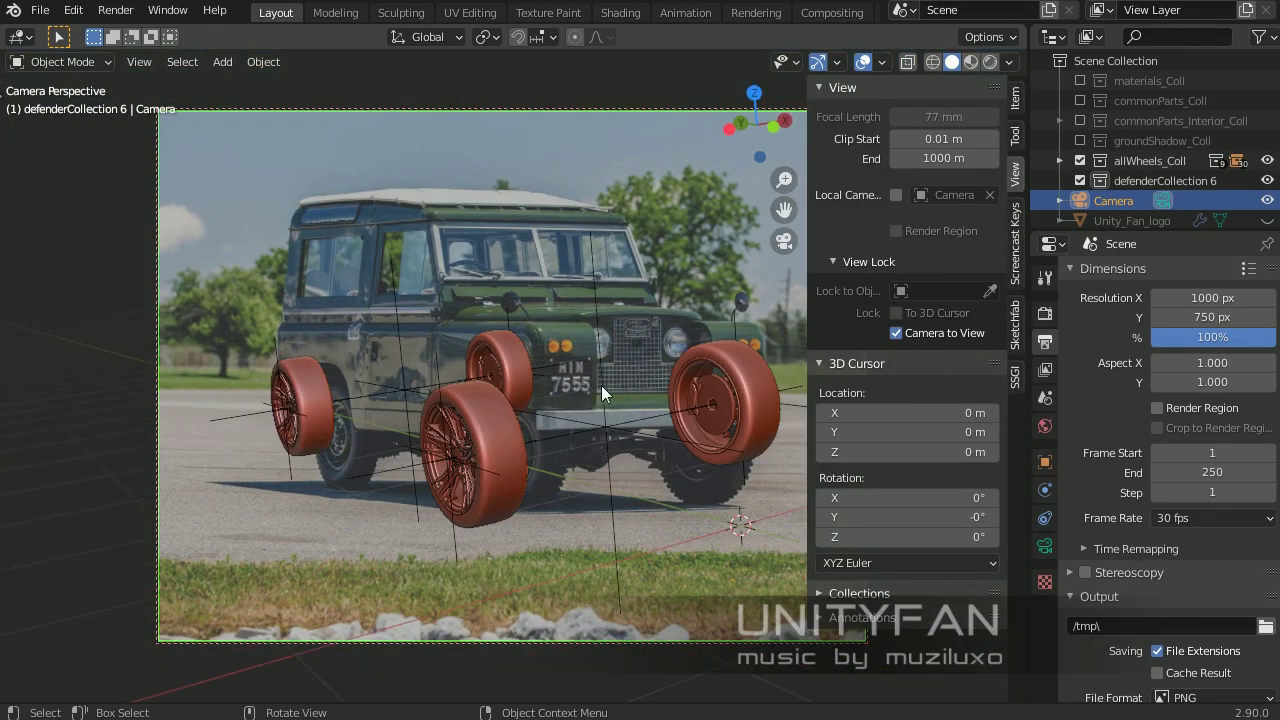
{"action": "left_click", "coordinate": [1015, 138]}
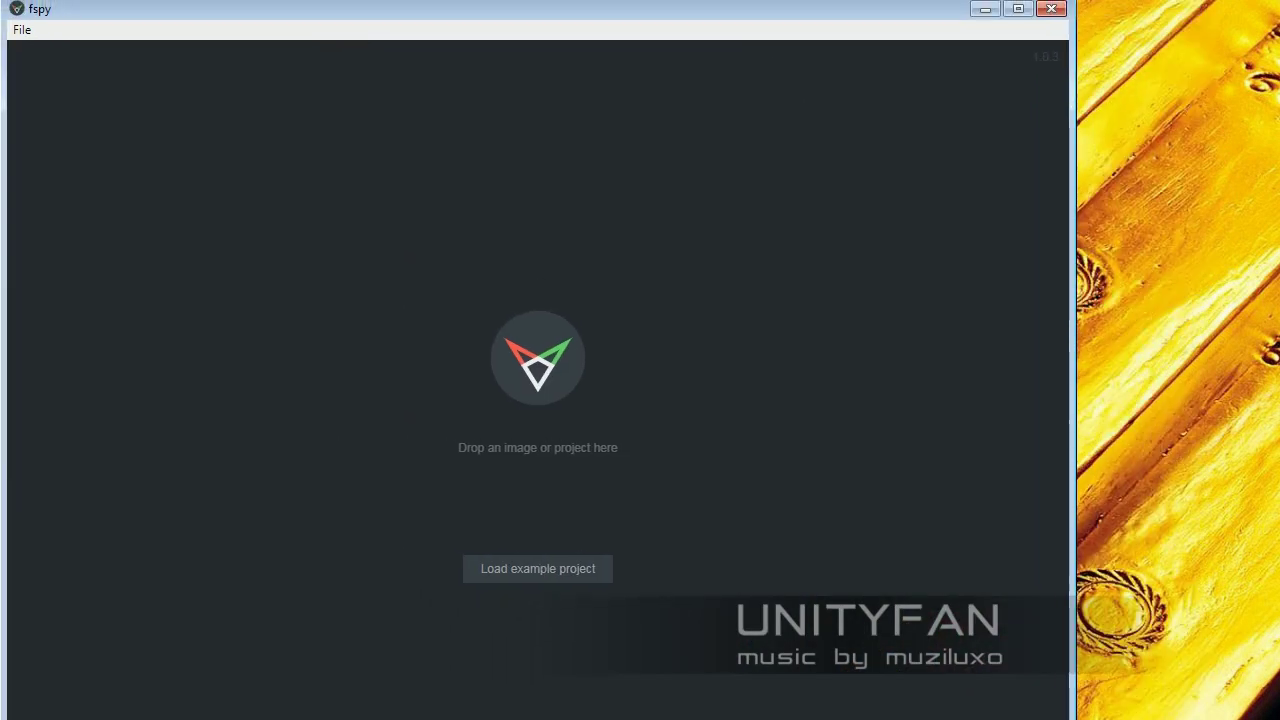
Step: Browse the Open Project dialog to the redesigns/defender_1966/refs folder
{"action": "left_click", "coordinate": [22, 29]}
{"action": "left_click", "coordinate": [45, 77]}
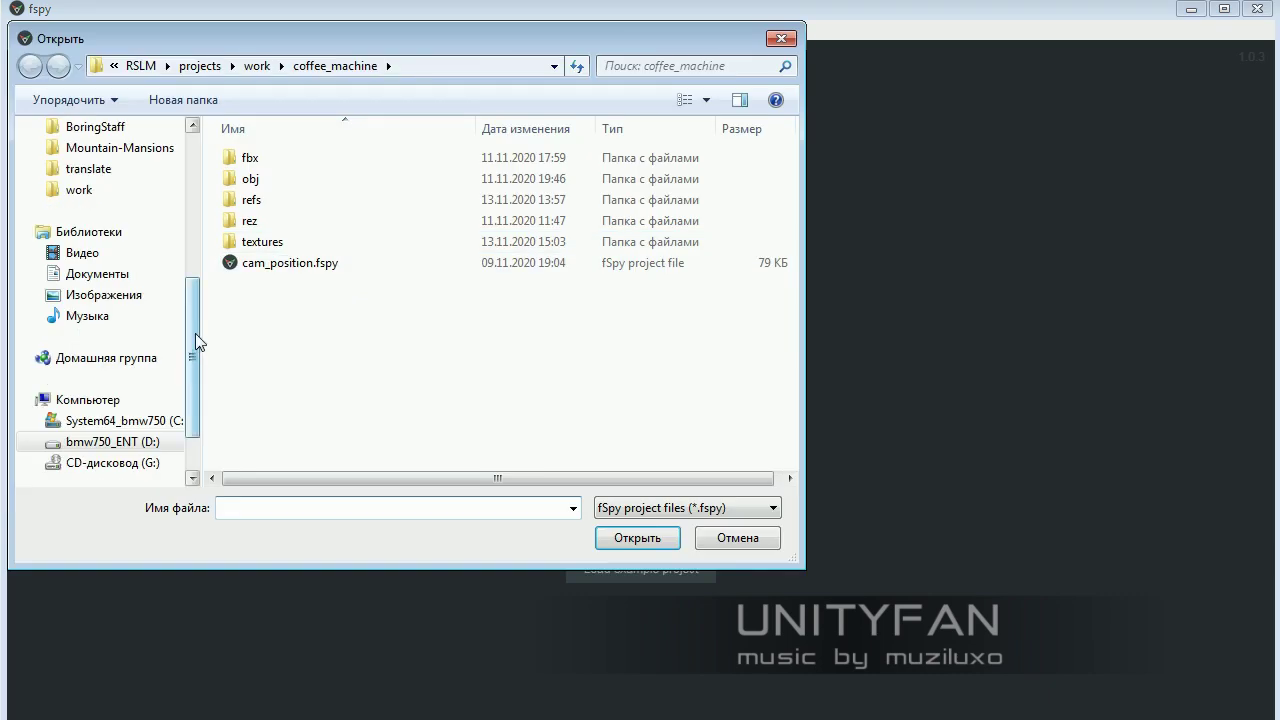
{"action": "scroll", "coordinate": [195, 333], "scroll_direction": "up", "scroll_amount": 5}
{"action": "left_click", "coordinate": [140, 261]}
{"action": "scroll", "coordinate": [251, 434], "scroll_direction": "down", "scroll_amount": 2}
{"action": "double_click", "coordinate": [251, 434]}
{"action": "double_click", "coordinate": [286, 246]}
{"action": "double_click", "coordinate": [340, 254]}
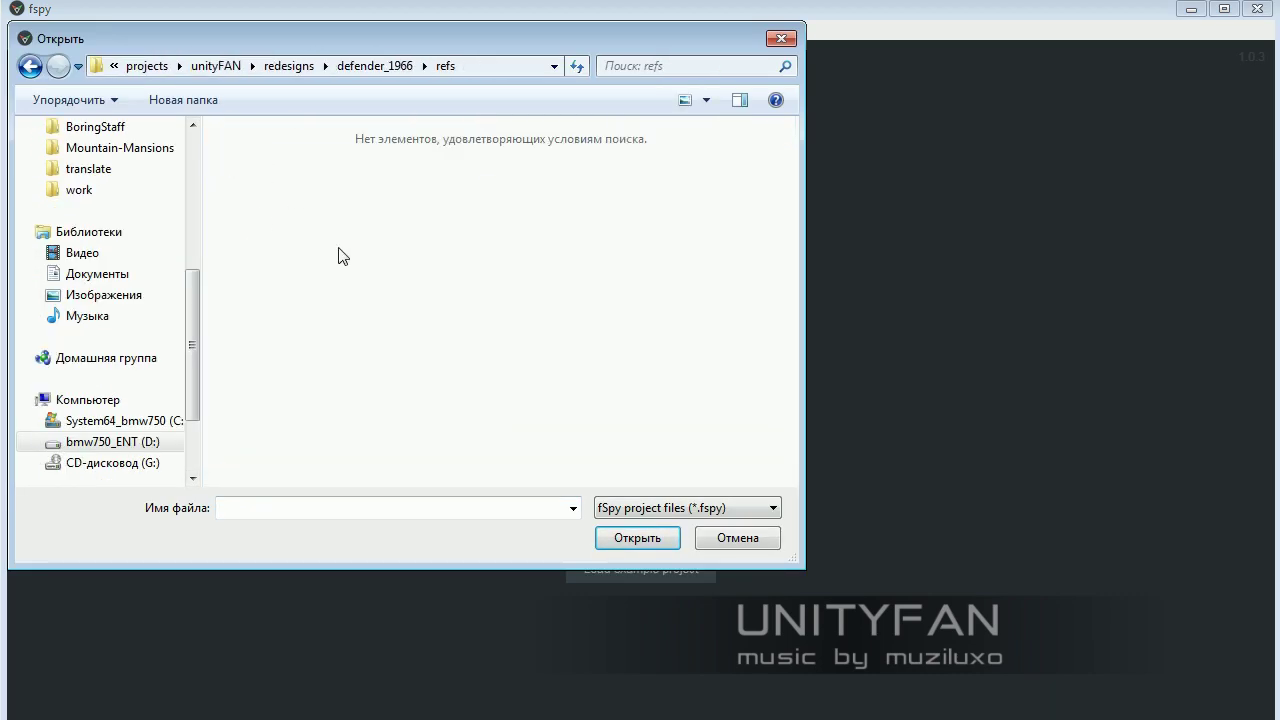
Step: Use Open Image instead and navigate to redesigns/defender_1966/refs for defender.jpg
{"action": "left_click", "coordinate": [22, 29]}
{"action": "left_click", "coordinate": [86, 135]}
{"action": "scroll", "coordinate": [80, 206], "scroll_direction": "up", "scroll_amount": 5}
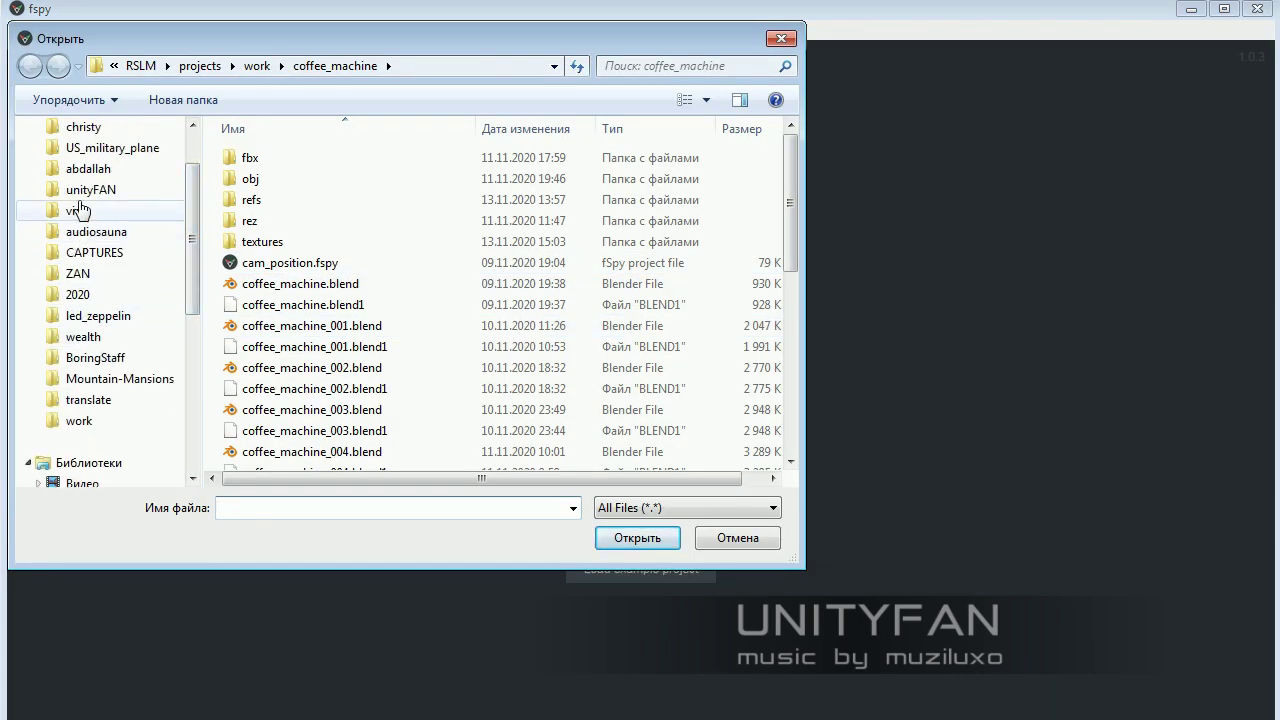
{"action": "left_click", "coordinate": [91, 189]}
{"action": "scroll", "coordinate": [283, 362], "scroll_direction": "down", "scroll_amount": 2}
{"action": "double_click", "coordinate": [283, 362]}
{"action": "double_click", "coordinate": [286, 246]}
{"action": "double_click", "coordinate": [340, 254]}
{"action": "left_click", "coordinate": [279, 183]}
Step: Open defender.jpg and move the green and red line ends onto the car's side and bumper
{"action": "left_click", "coordinate": [610, 532]}
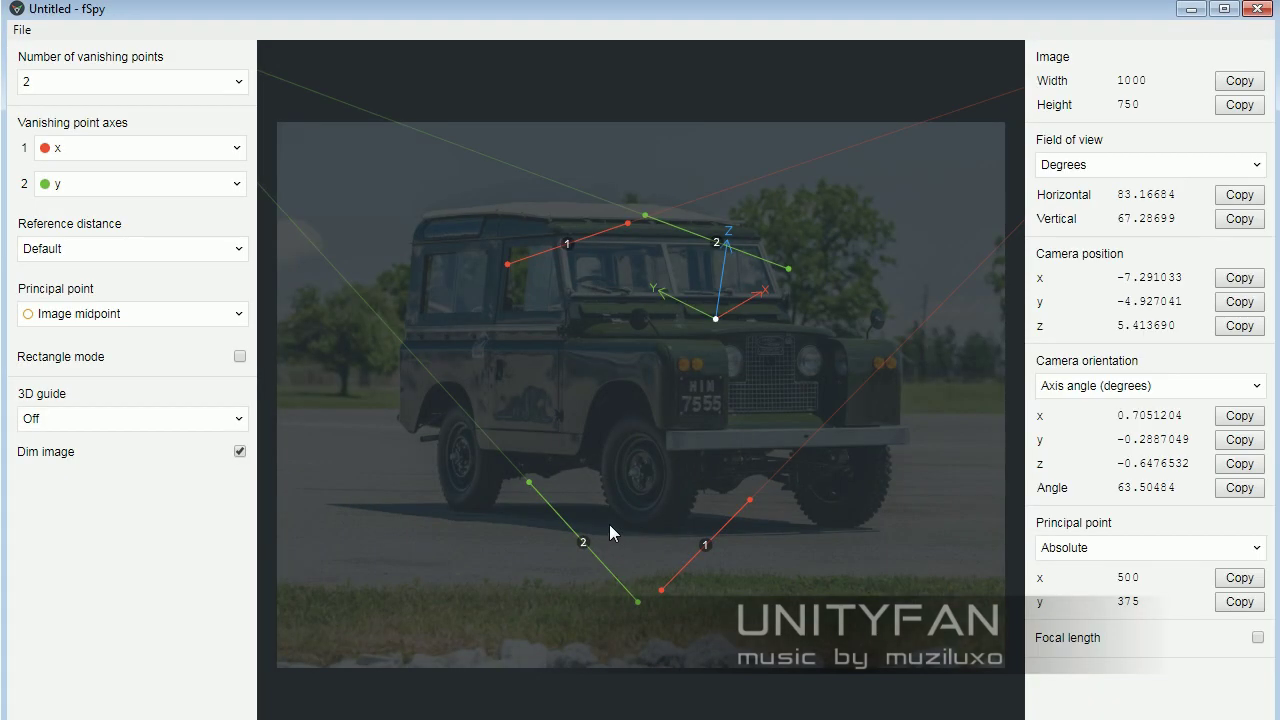
{"action": "mouse_move", "coordinate": [638, 605]}
{"action": "left_mouse_down"}
{"action": "mouse_move", "coordinate": [686, 477]}
{"action": "mouse_move", "coordinate": [700, 477]}
{"action": "left_mouse_up"}
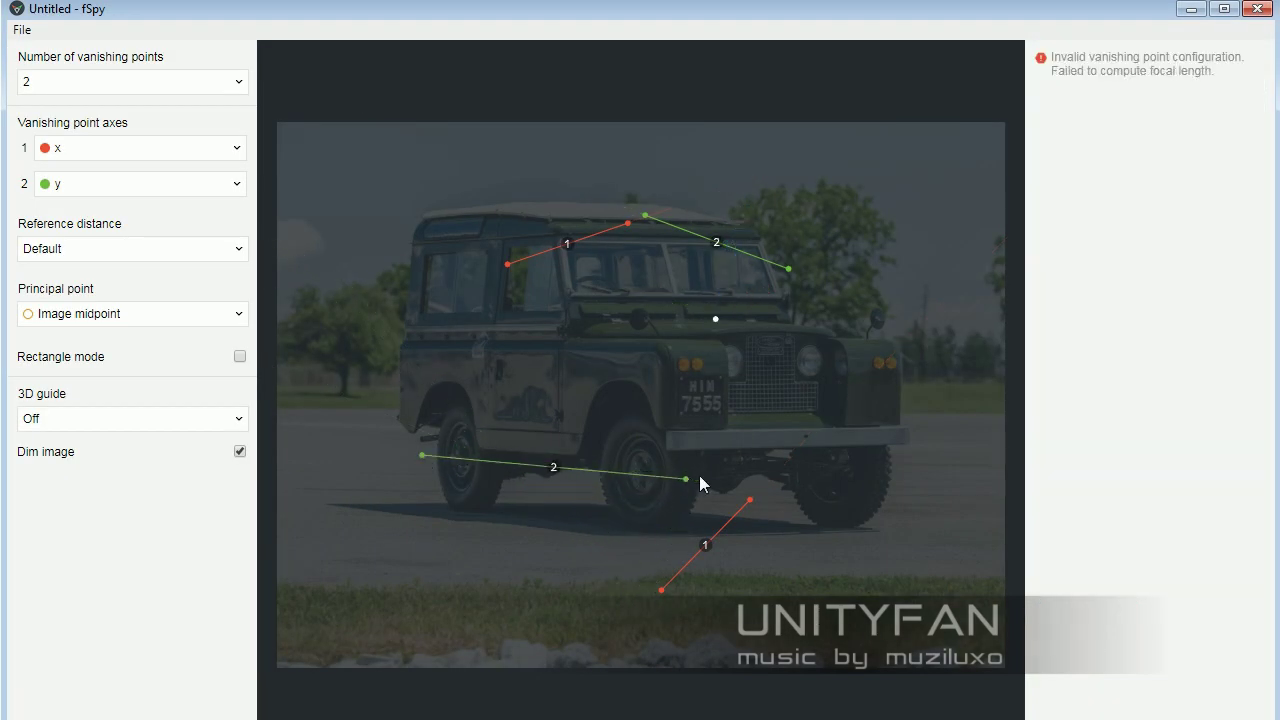
{"action": "left_click_drag", "start_coordinate": [661, 590], "coordinate": [621, 482]}
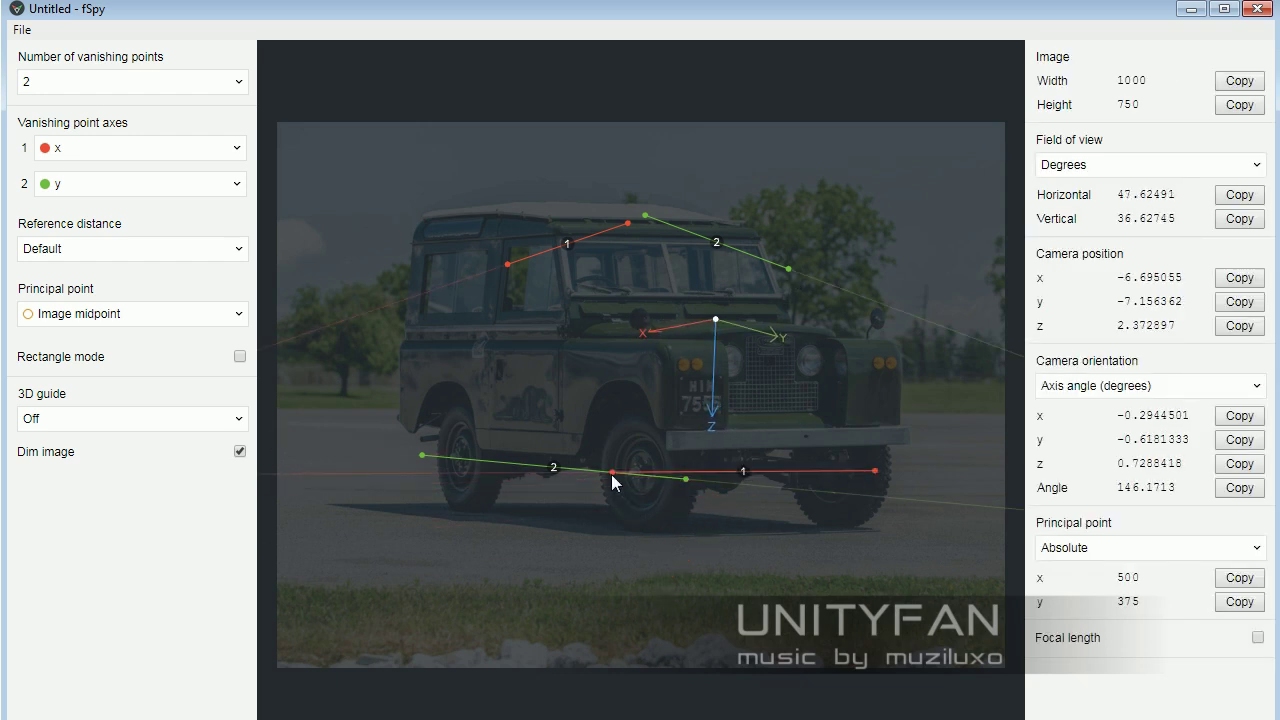
{"action": "left_click_drag", "start_coordinate": [883, 469], "coordinate": [893, 467]}
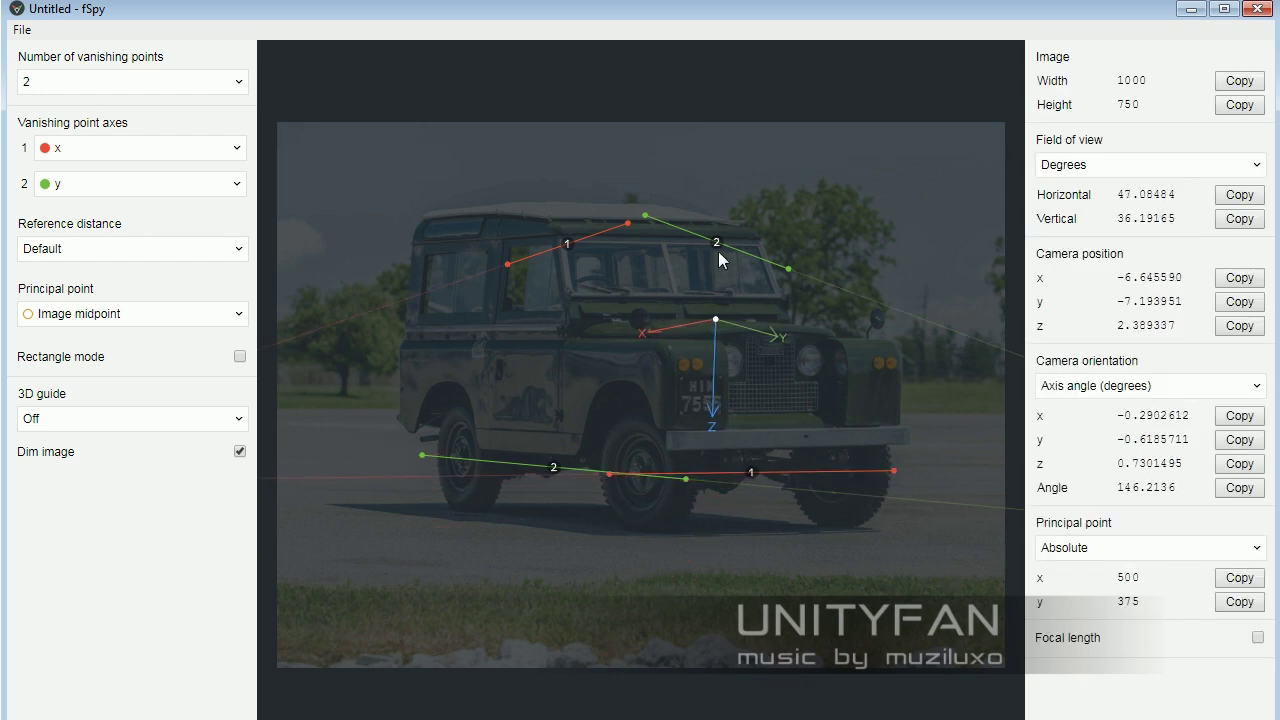
{"action": "left_click_drag", "start_coordinate": [646, 216], "coordinate": [578, 380]}
{"action": "left_click_drag", "start_coordinate": [608, 435], "coordinate": [408, 326]}
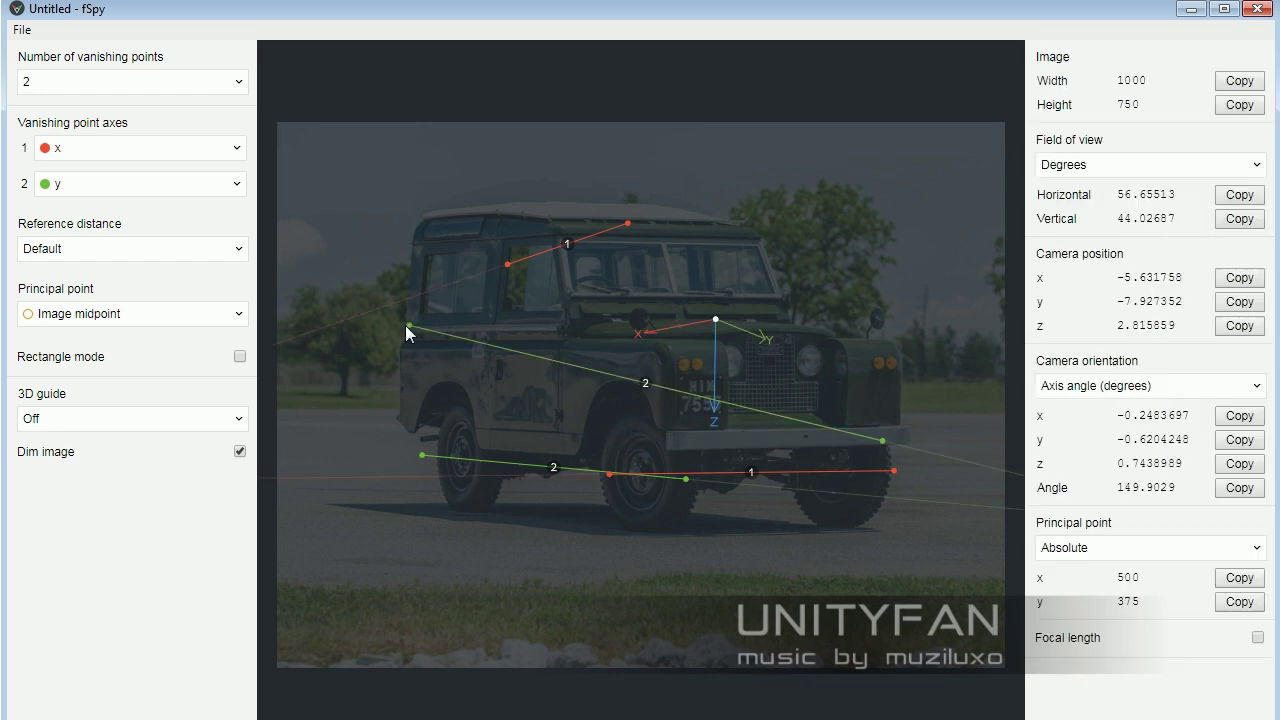
Step: Align the red lines with the roof and bumper and the green lines with the side and sill
{"action": "left_click_drag", "start_coordinate": [825, 440], "coordinate": [598, 339]}
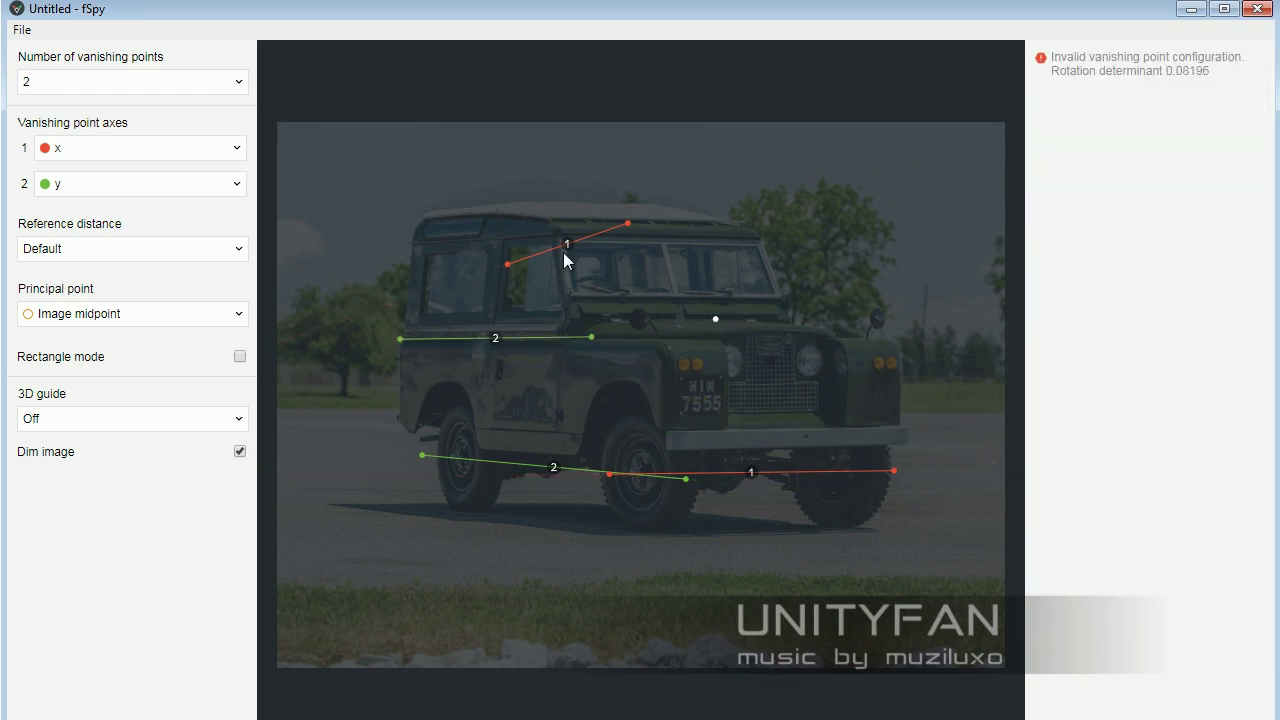
{"action": "mouse_move", "coordinate": [454, 450]}
{"action": "left_mouse_down"}
{"action": "mouse_move", "coordinate": [666, 432]}
{"action": "mouse_move", "coordinate": [567, 250]}
{"action": "left_mouse_up"}
{"action": "left_click_drag", "start_coordinate": [664, 230], "coordinate": [781, 241]}
{"action": "left_click_drag", "start_coordinate": [895, 468], "coordinate": [920, 443]}
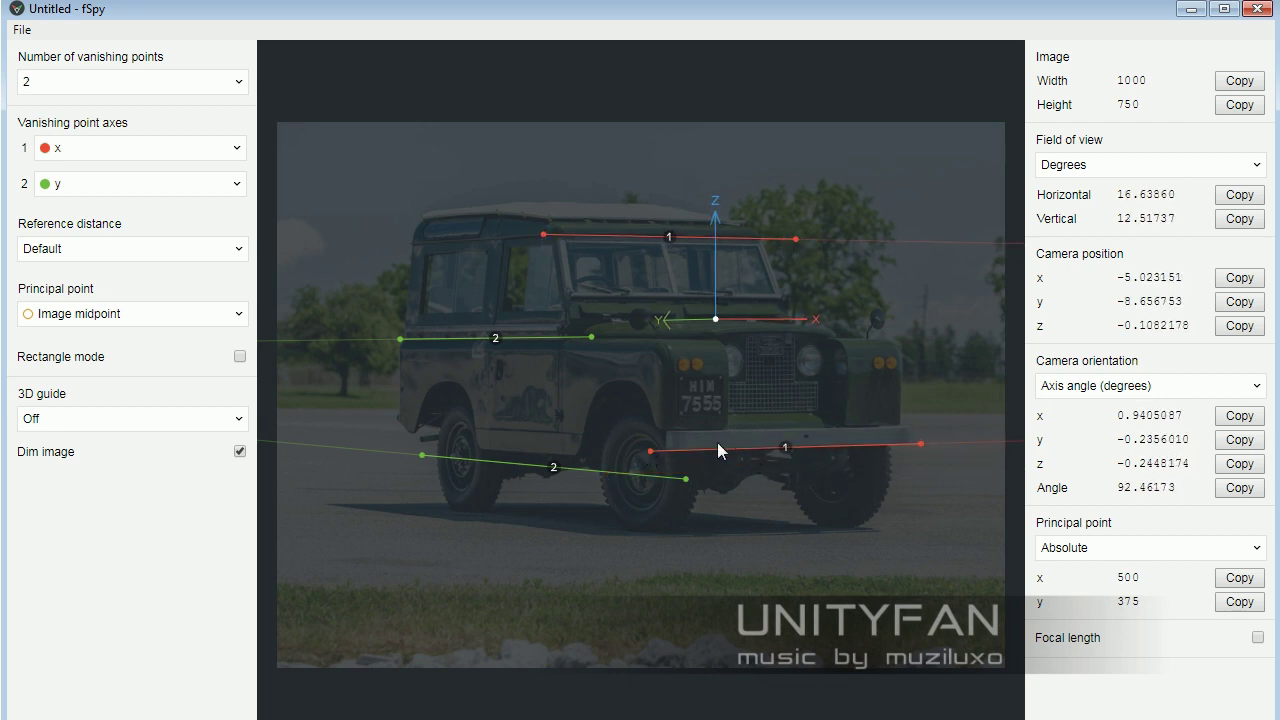
{"action": "left_click_drag", "start_coordinate": [685, 479], "coordinate": [615, 461]}
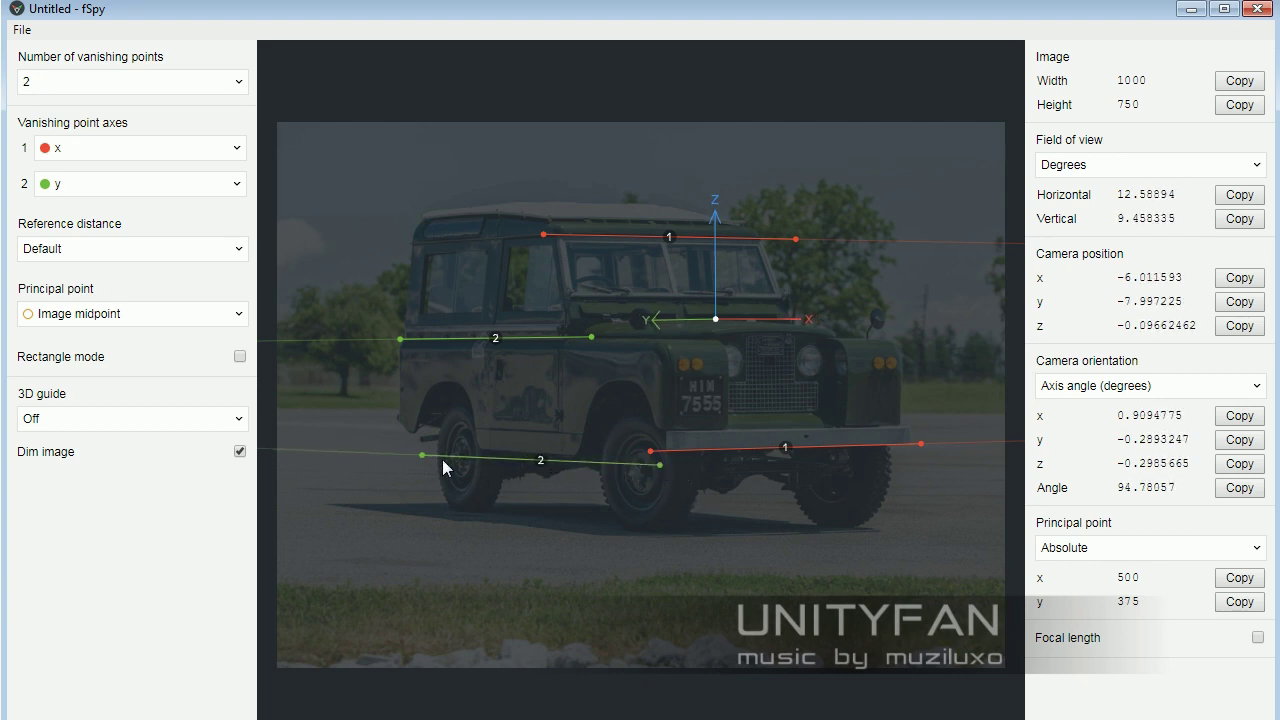
Step: Save the fSpy project under a new name as cam_position.fspy
{"action": "left_click", "coordinate": [21, 29]}
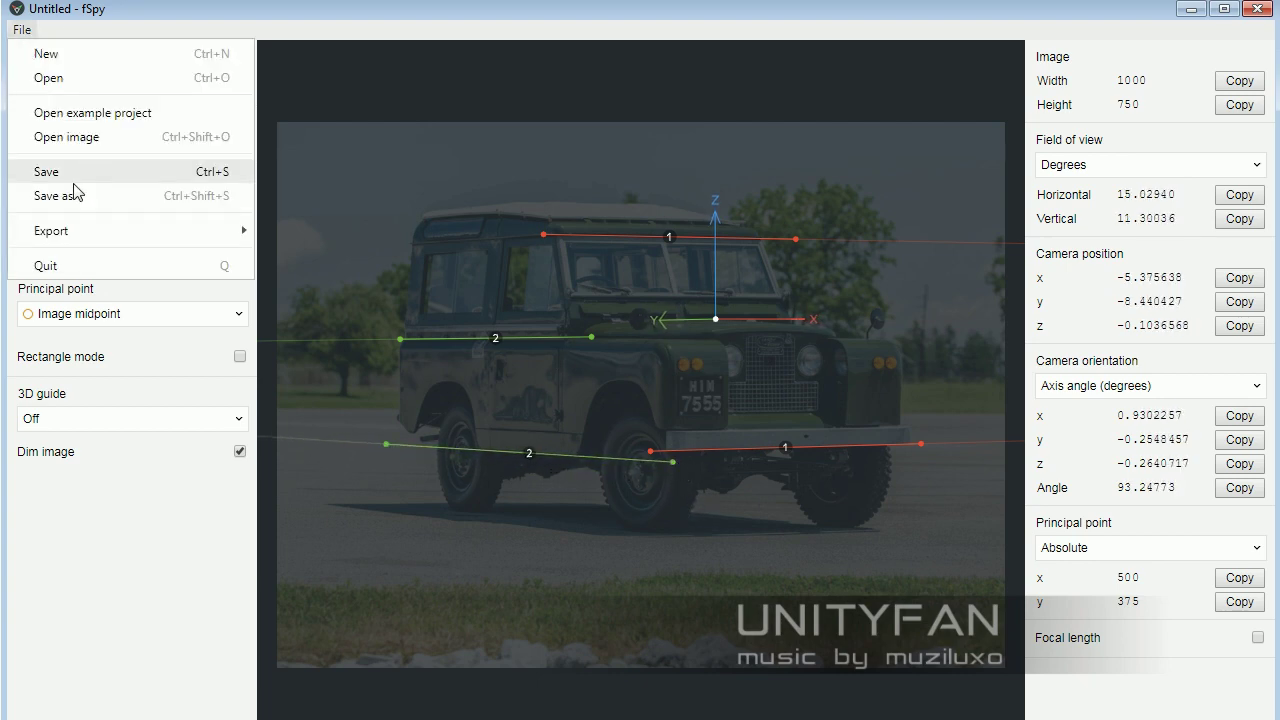
{"action": "left_click", "coordinate": [57, 194]}
{"action": "type", "text": "cam_position"}
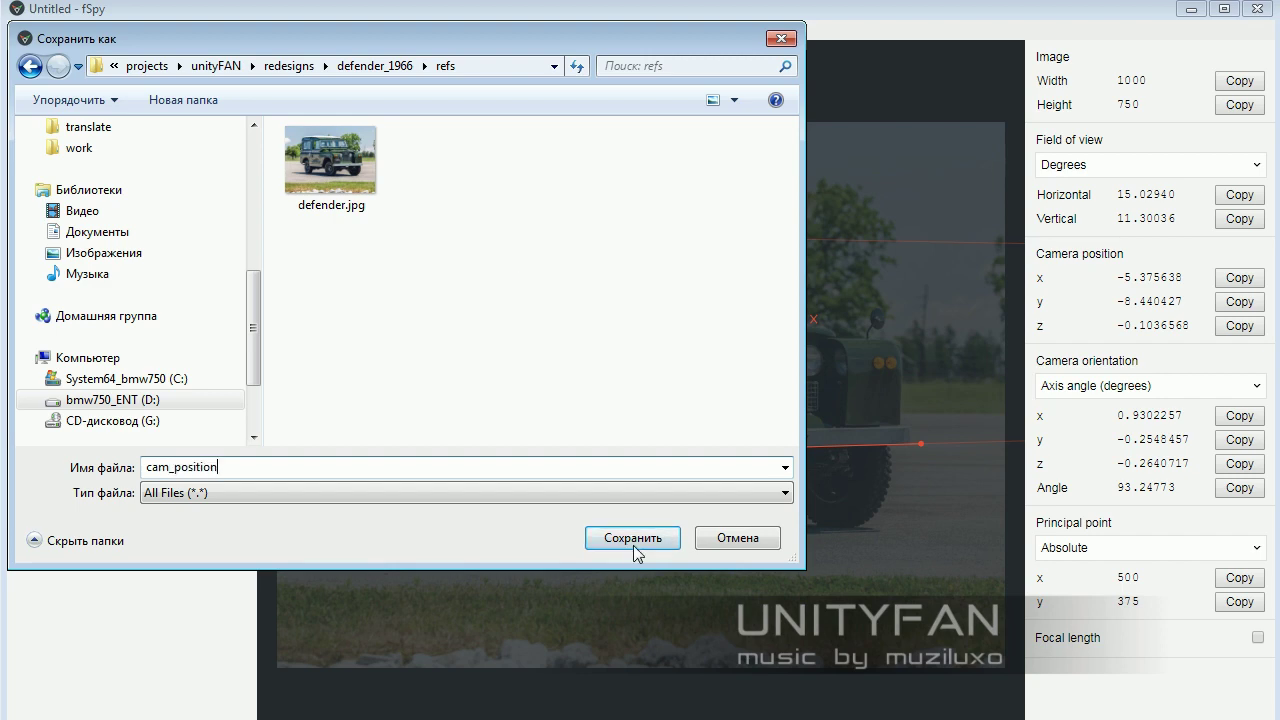
{"action": "left_click", "coordinate": [633, 540]}
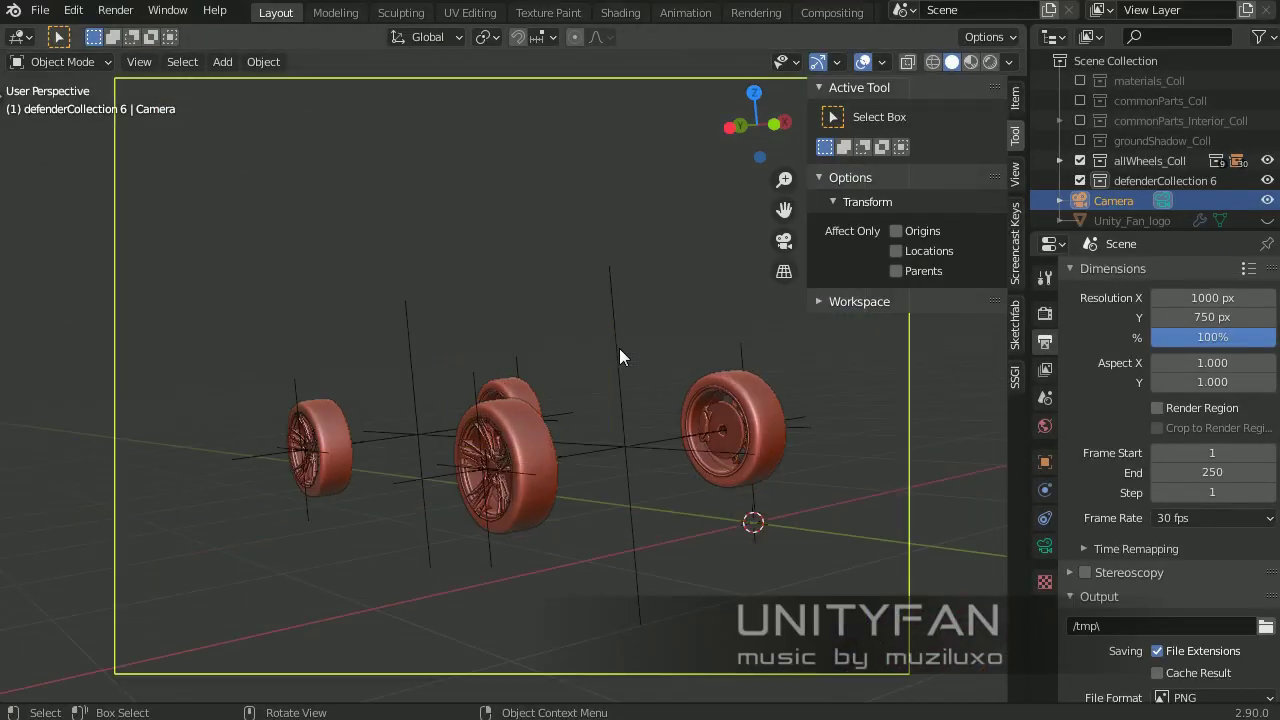
Step: Import cam_position.fspy from defender_1966/refs and delete the default cube
{"action": "key", "text": "KP_0"}
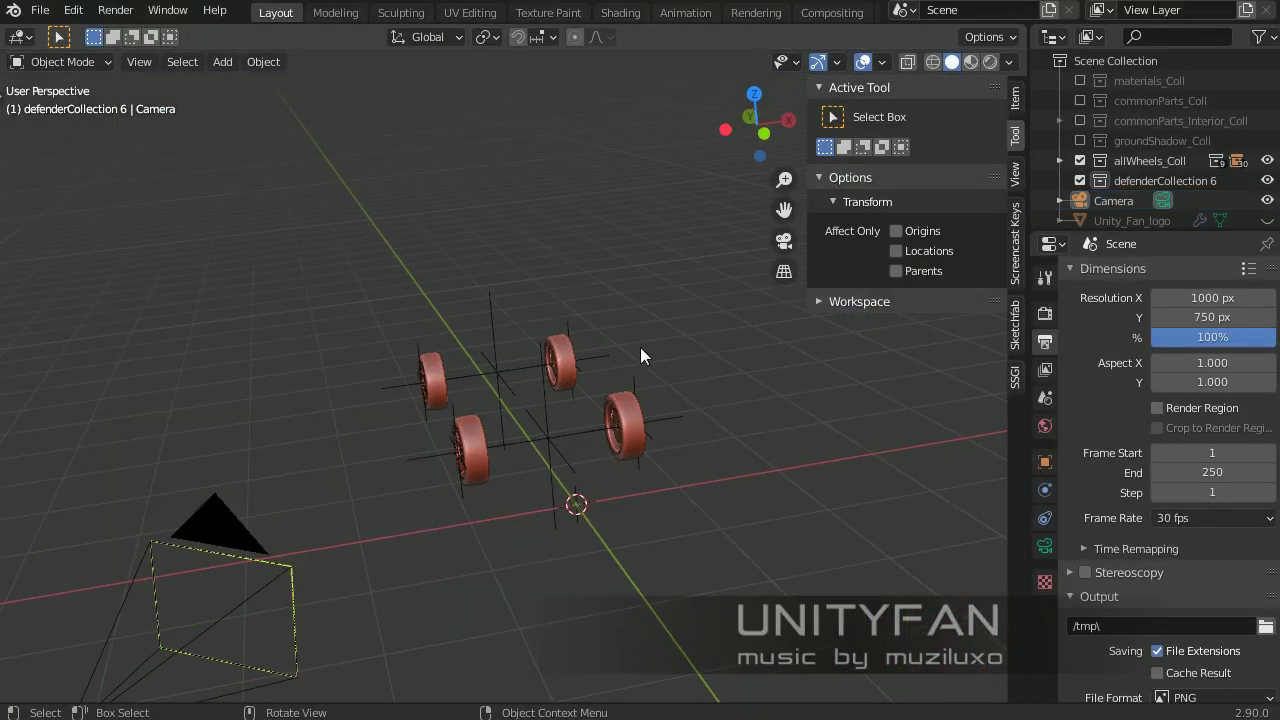
{"action": "left_click", "coordinate": [40, 10]}
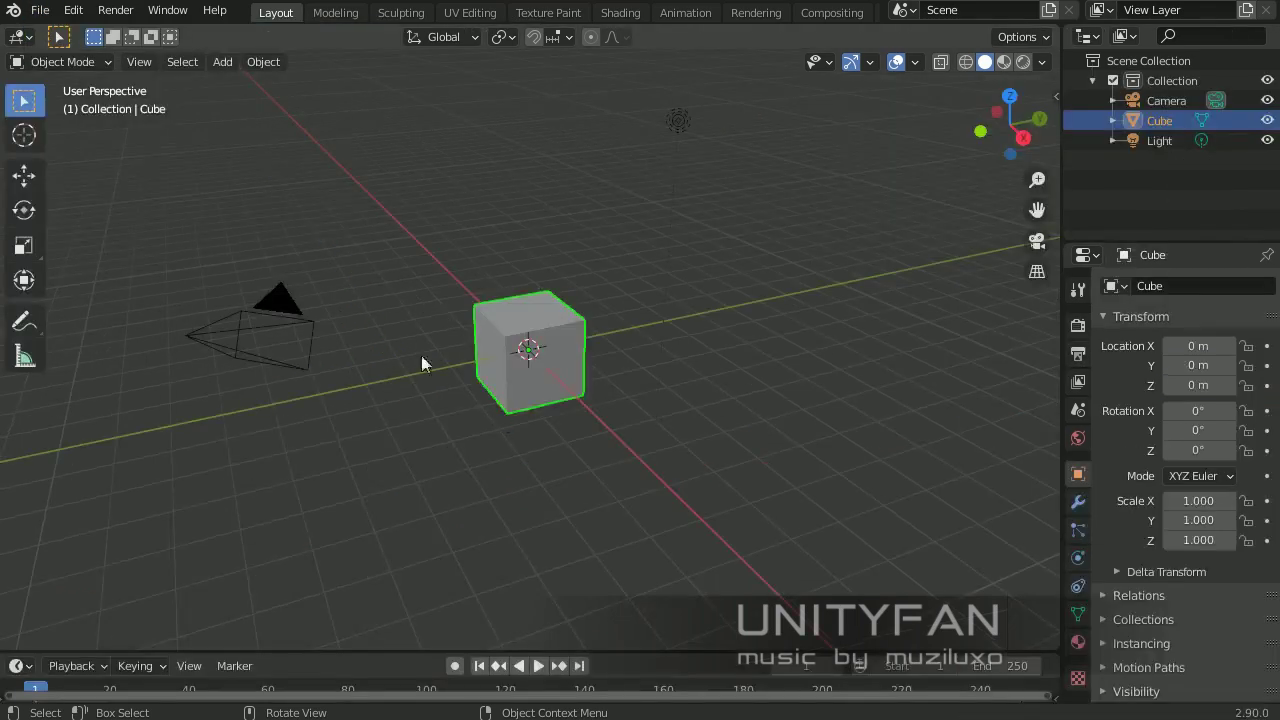
{"action": "left_click", "coordinate": [40, 10]}
{"action": "mouse_move", "coordinate": [70, 280]}
{"action": "left_click", "coordinate": [300, 479]}
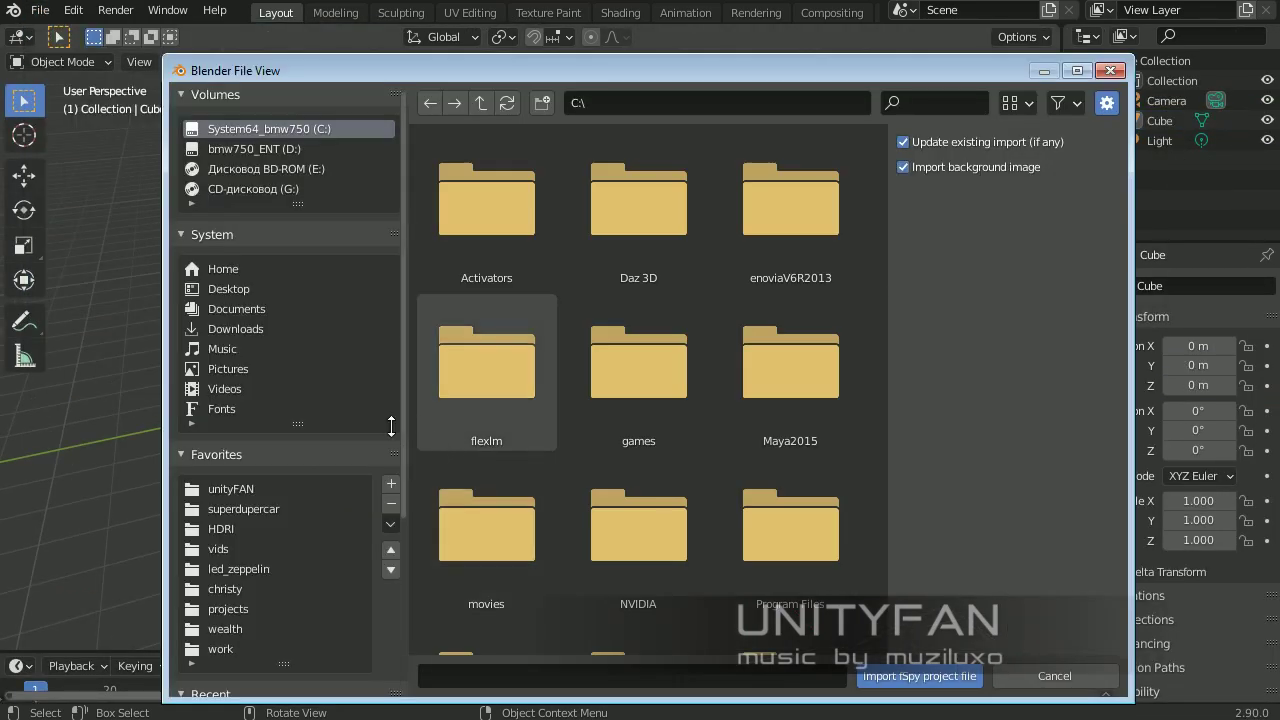
{"action": "left_click", "coordinate": [212, 234]}
{"action": "left_click", "coordinate": [230, 292]}
{"action": "scroll", "coordinate": [611, 476], "scroll_direction": "down", "scroll_amount": 5}
{"action": "double_click", "coordinate": [611, 476]}
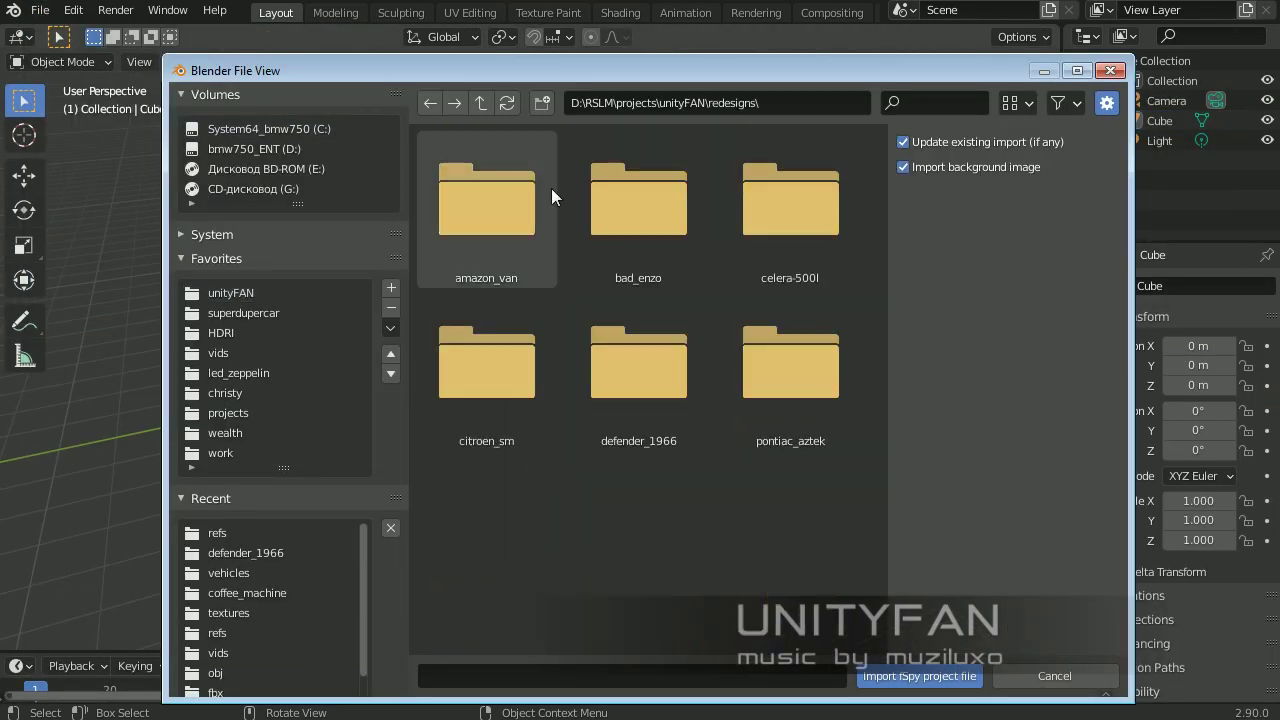
{"action": "double_click", "coordinate": [634, 366]}
{"action": "double_click", "coordinate": [471, 220]}
{"action": "left_click", "coordinate": [630, 396]}
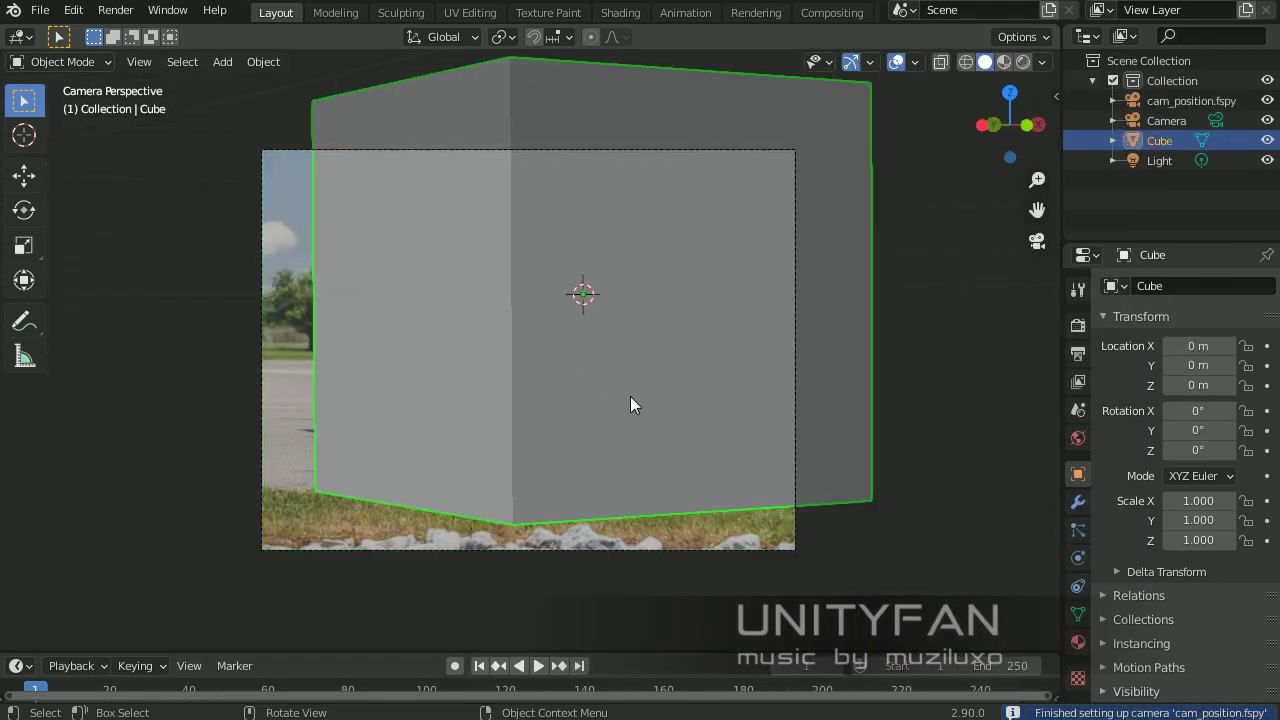
{"action": "key", "text": "Delete"}
Step: Shrink the cube's mesh and move it along Y to 0.60778 m over the photo
{"action": "scroll", "coordinate": [703, 376], "scroll_direction": "up", "scroll_amount": 1}
{"action": "left_click", "coordinate": [847, 358]}
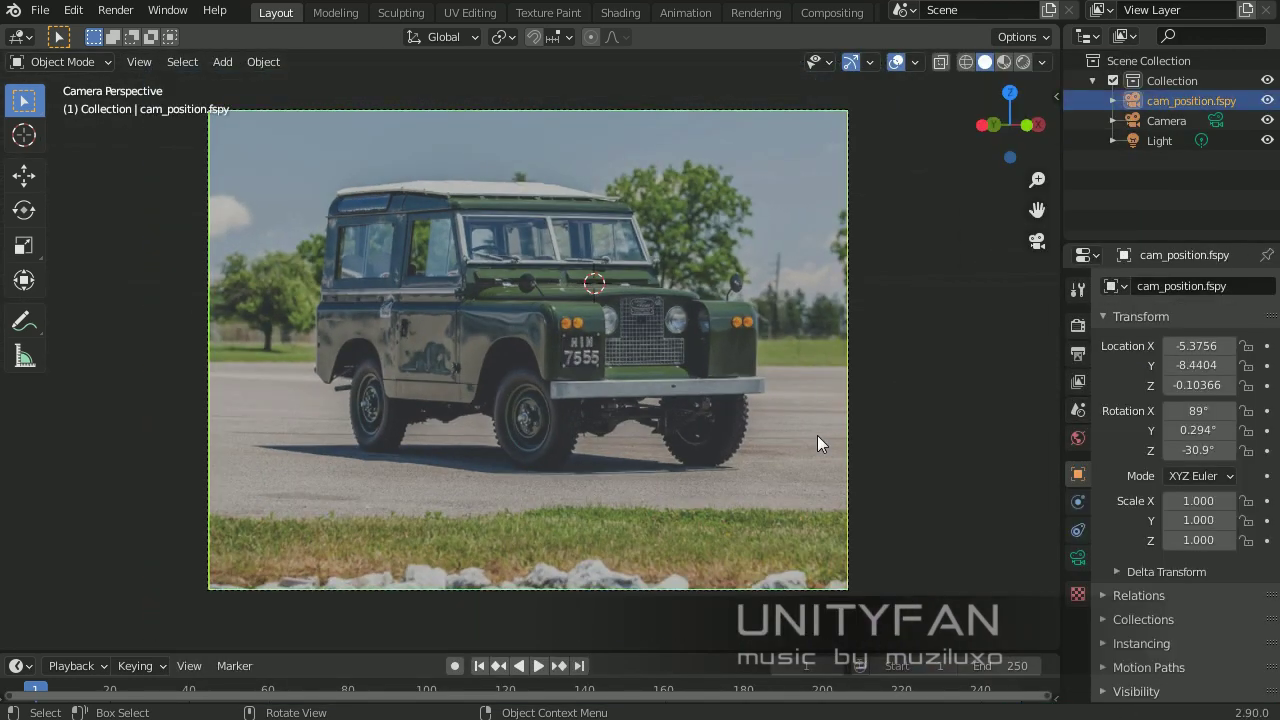
{"action": "key", "text": "Tab"}
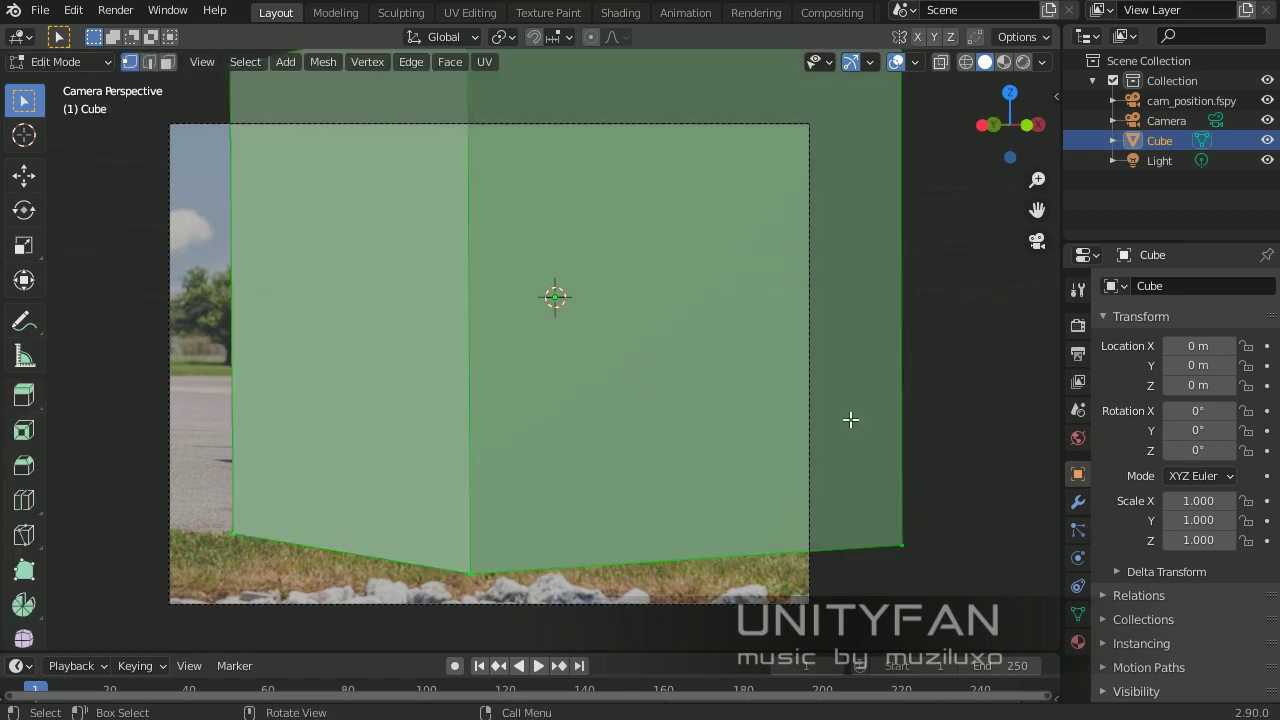
{"action": "key", "text": "s"}
{"action": "left_click", "coordinate": [629, 360]}
{"action": "key", "text": "Tab"}
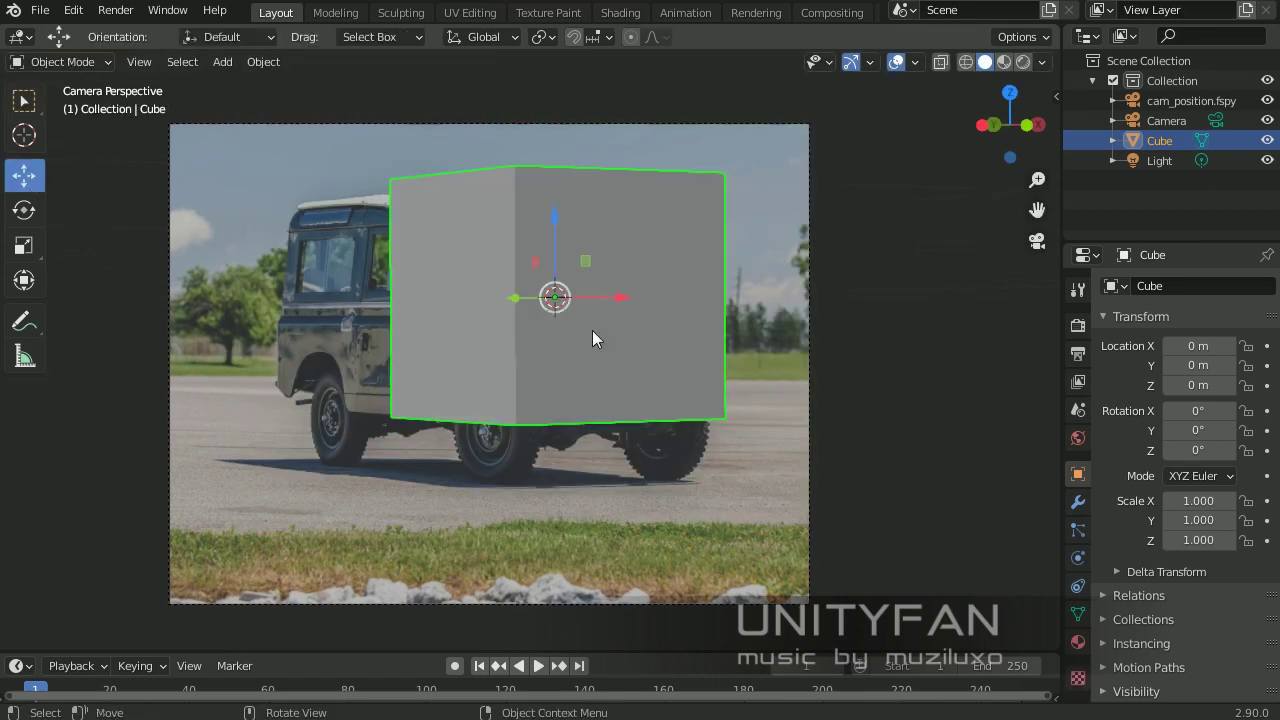
{"action": "key", "text": "g"}
{"action": "key", "text": "y"}
{"action": "left_click", "coordinate": [406, 306]}
{"action": "key", "text": "Tab"}
{"action": "key", "text": "Tab"}
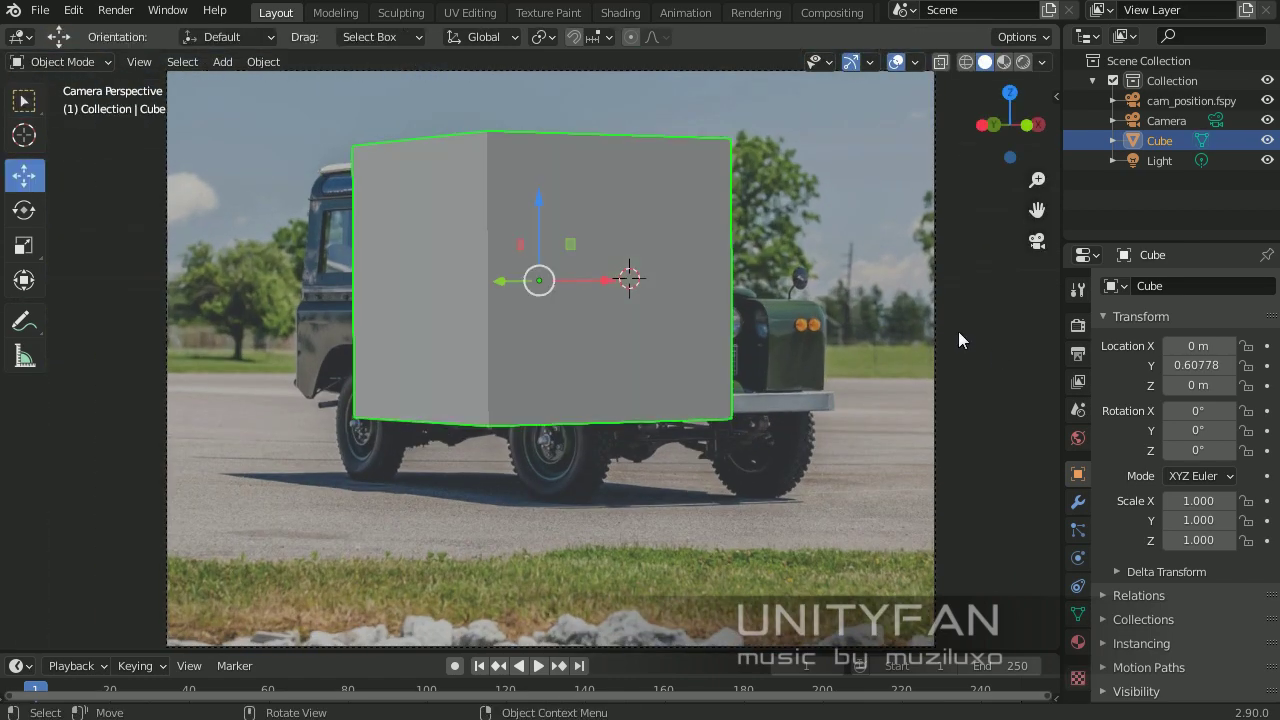
Step: Check the fSpy camera's background, then select the cube and turn on X-ray in Edit Mode
{"action": "left_click", "coordinate": [934, 331]}
{"action": "key", "text": "n"}
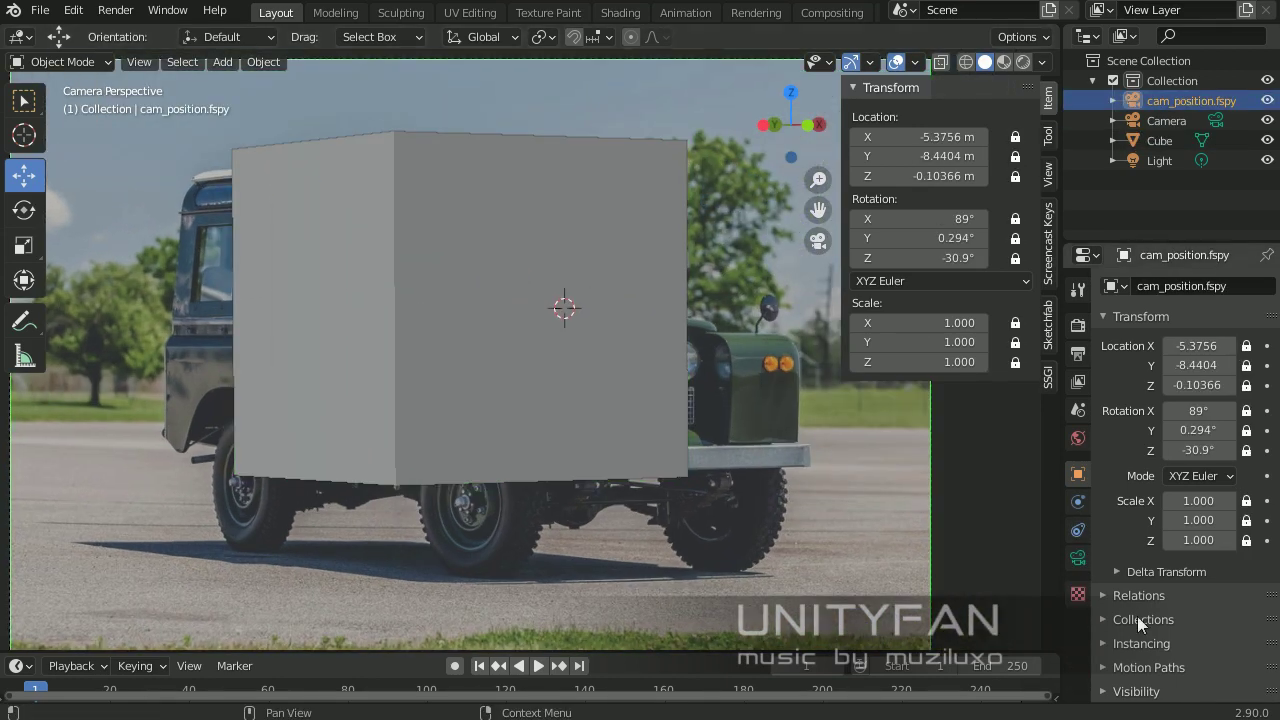
{"action": "left_click", "coordinate": [1077, 558]}
{"action": "scroll", "coordinate": [1240, 620], "scroll_direction": "down", "scroll_amount": 5}
{"action": "left_click", "coordinate": [431, 316]}
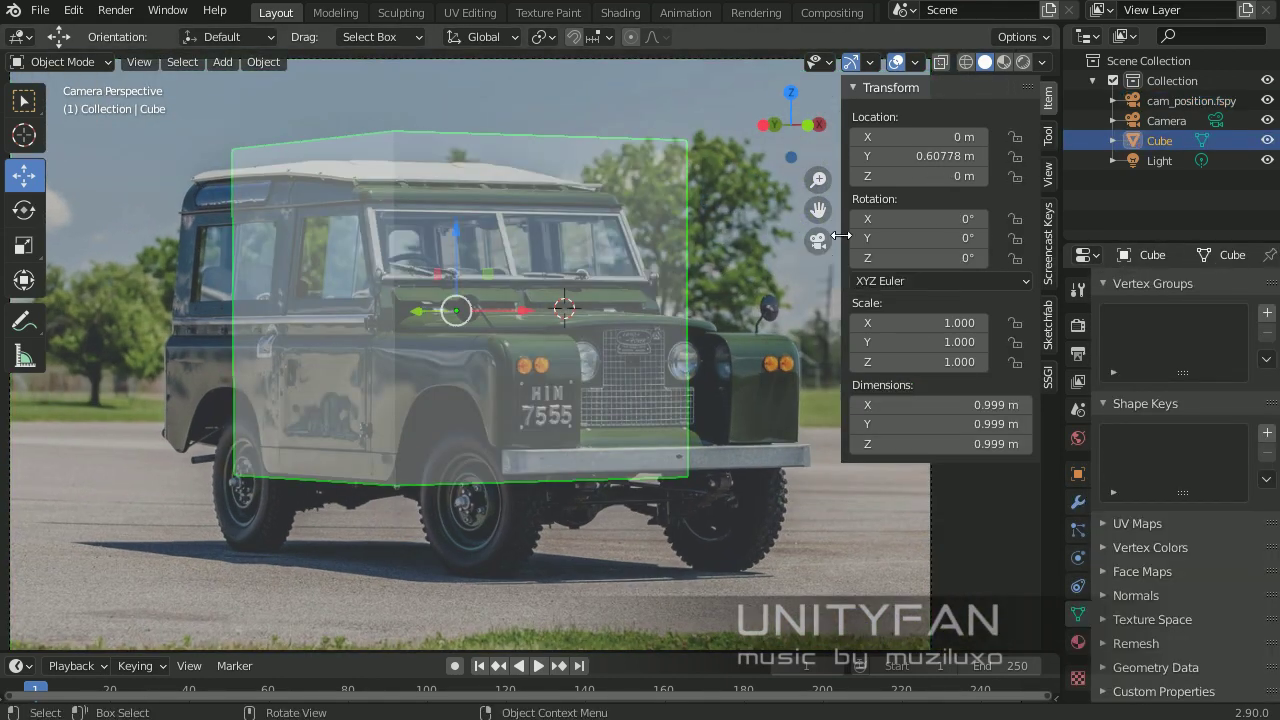
{"action": "key", "text": "n"}
{"action": "key", "text": "Tab"}
{"action": "left_click", "coordinate": [941, 62]}
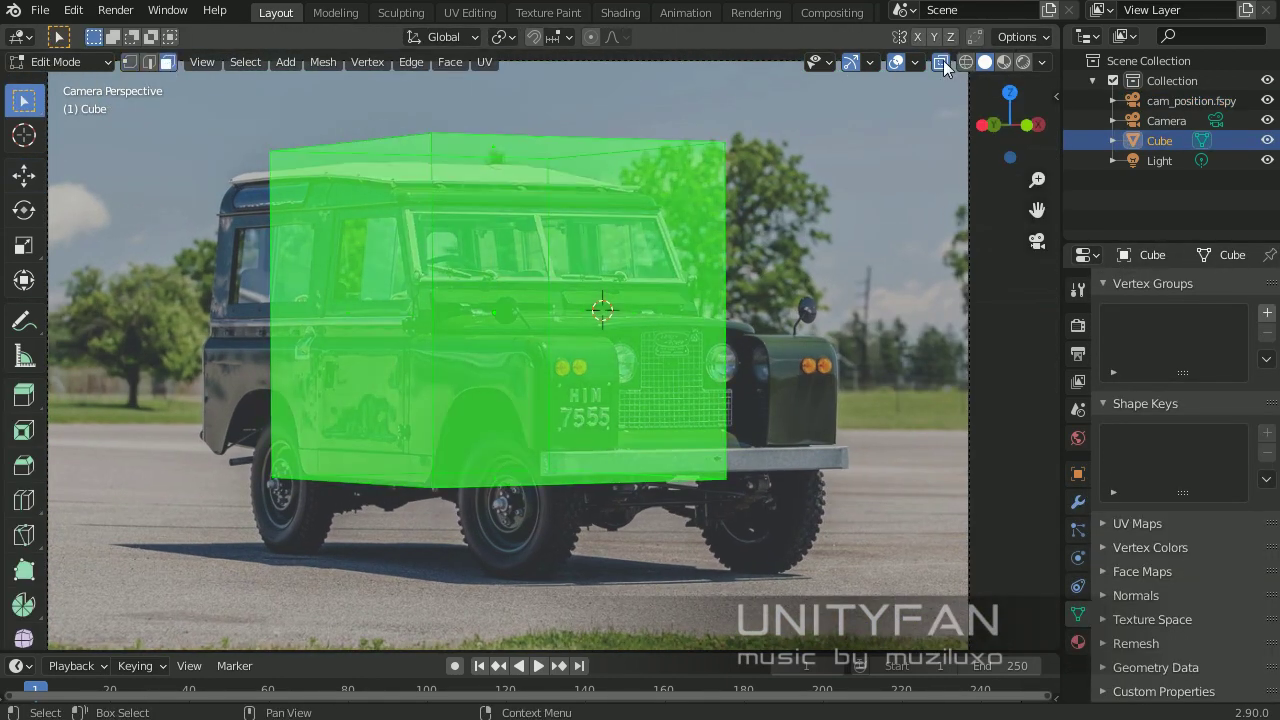
Step: Loop-cut the cube down the middle and delete the faces of one half
{"action": "left_click", "coordinate": [429, 331]}
{"action": "left_click", "coordinate": [24, 500]}
{"action": "left_click", "coordinate": [490, 318]}
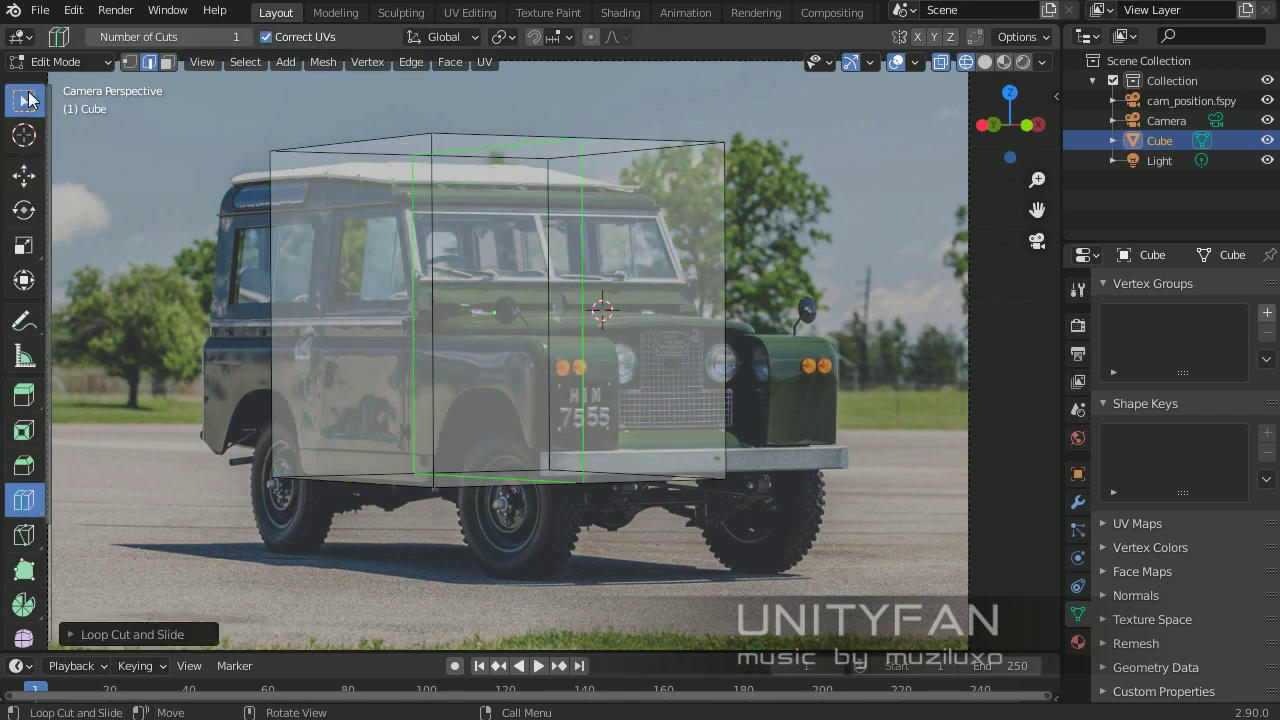
{"action": "left_click", "coordinate": [24, 100]}
{"action": "left_click", "coordinate": [500, 160]}
{"action": "key", "text": "x"}
{"action": "left_click", "coordinate": [500, 134]}
{"action": "key", "text": "Tab"}
{"action": "left_click", "coordinate": [1078, 502]}
Step: Add a Mirror modifier and shift the block sideways to centre it on the car
{"action": "left_click", "coordinate": [1150, 288]}
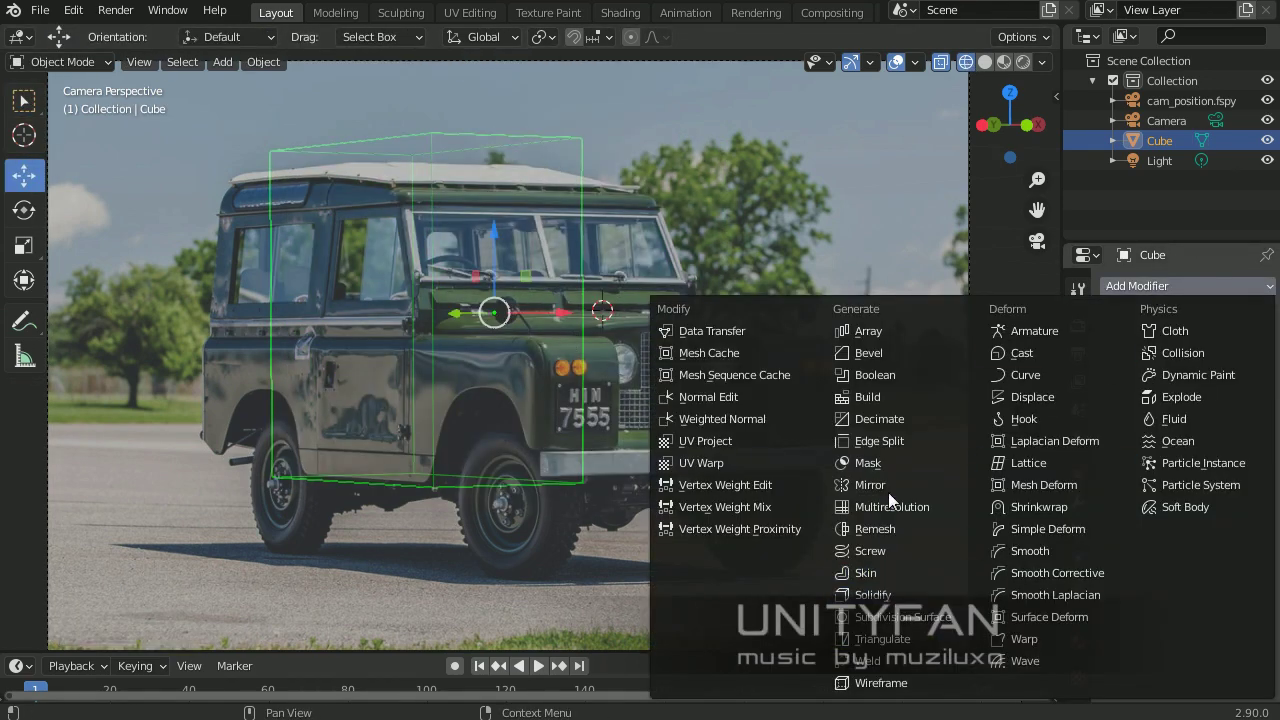
{"action": "left_click", "coordinate": [880, 490]}
{"action": "key", "text": "Tab"}
{"action": "key", "text": "Tab"}
{"action": "mouse_move", "coordinate": [460, 318]}
{"action": "left_mouse_down"}
{"action": "mouse_move", "coordinate": [530, 316]}
{"action": "mouse_move", "coordinate": [234, 334]}
{"action": "left_mouse_up"}
{"action": "key", "text": "Tab"}
Step: Lower the top face to the roof and extrude the front face out to the bumper
{"action": "key", "text": "shift+space"}
{"action": "key", "text": "g"}
{"action": "left_click", "coordinate": [420, 140]}
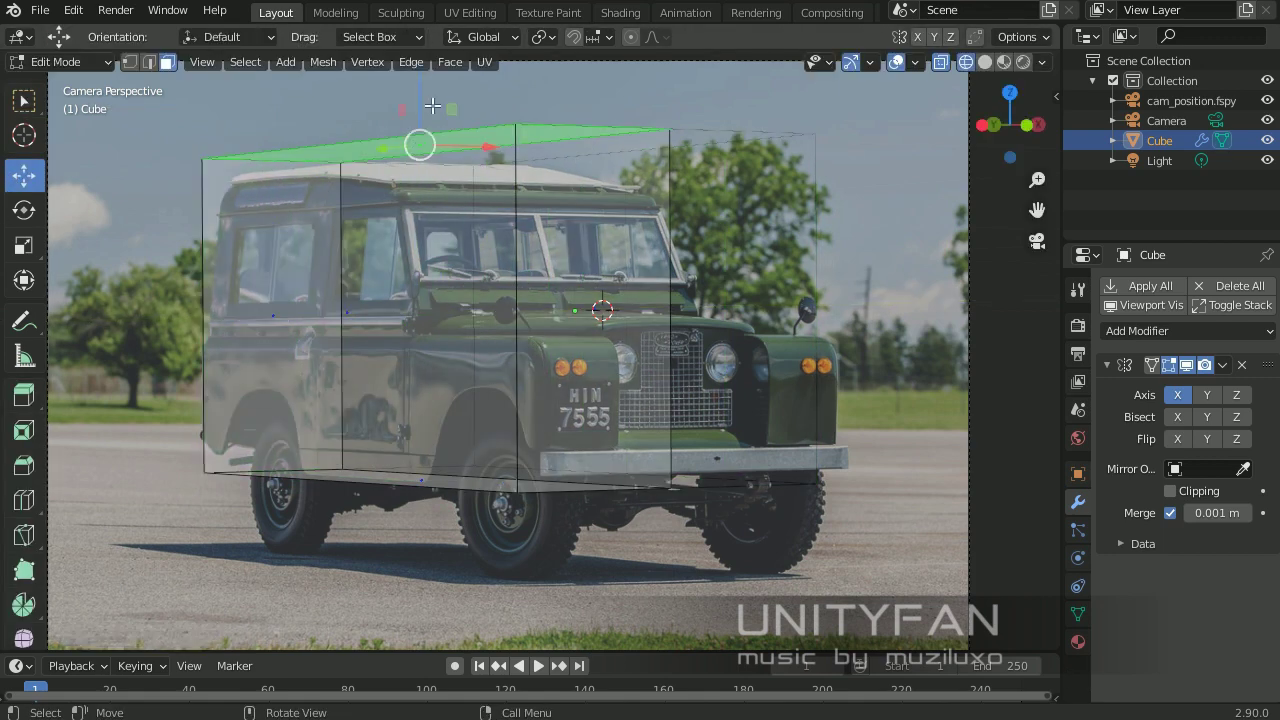
{"action": "left_click_drag", "start_coordinate": [420, 143], "coordinate": [420, 207]}
{"action": "left_click", "coordinate": [424, 484]}
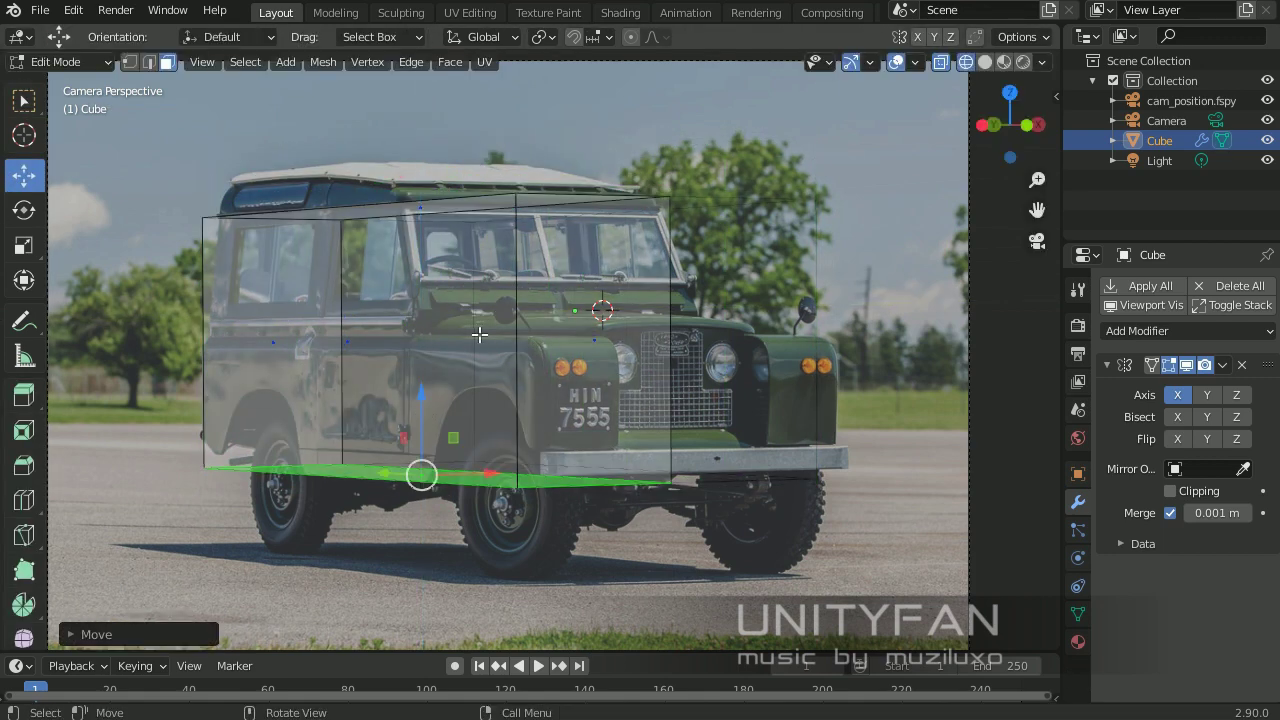
{"action": "left_click", "coordinate": [586, 323]}
{"action": "key", "text": "e"}
{"action": "left_click", "coordinate": [590, 340]}
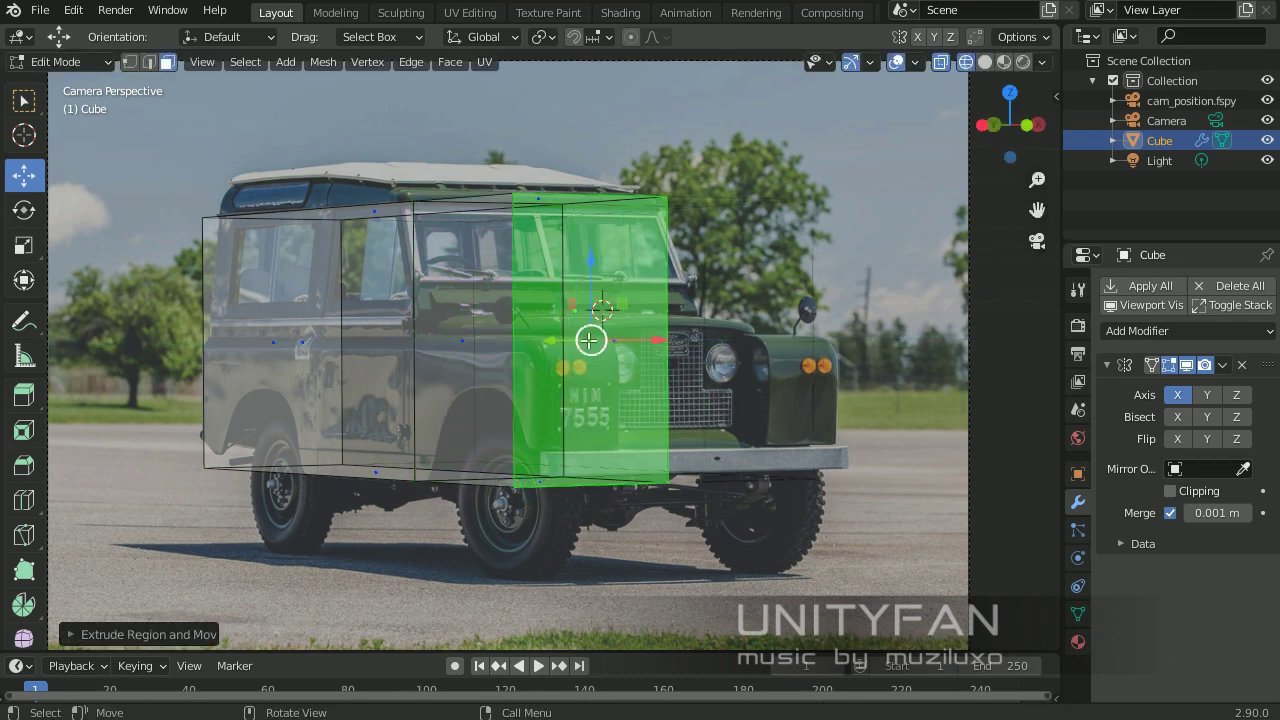
Step: Set a horizontal edge loop at bonnet height and extrude it up toward the roof
{"action": "key", "text": "alt+a"}
{"action": "scroll", "coordinate": [600, 300], "scroll_direction": "up", "scroll_amount": 2}
{"action": "left_click", "coordinate": [623, 240], "text": "alt"}
{"action": "key", "text": "g"}
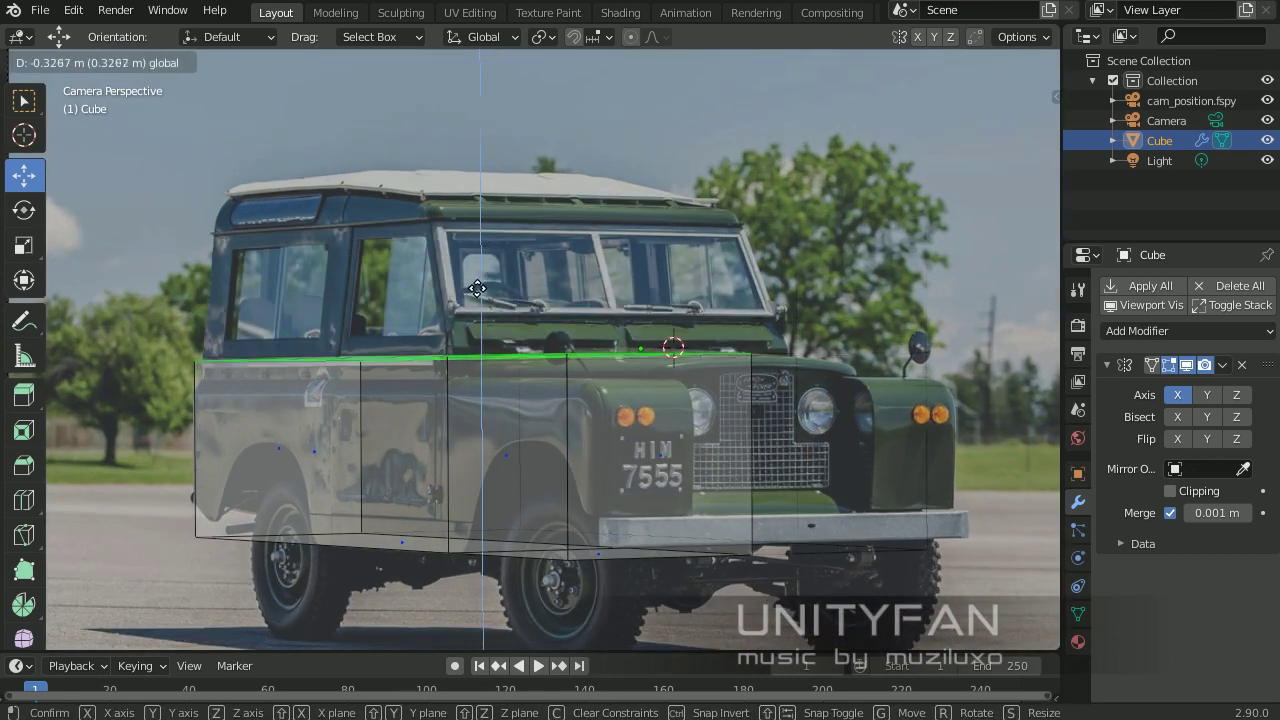
{"action": "left_click", "coordinate": [477, 289]}
{"action": "key", "text": "e"}
{"action": "left_click", "coordinate": [414, 223]}
{"action": "scroll", "coordinate": [414, 223], "scroll_direction": "up", "scroll_amount": 1}
{"action": "scroll", "coordinate": [461, 264], "scroll_direction": "up", "scroll_amount": 1}
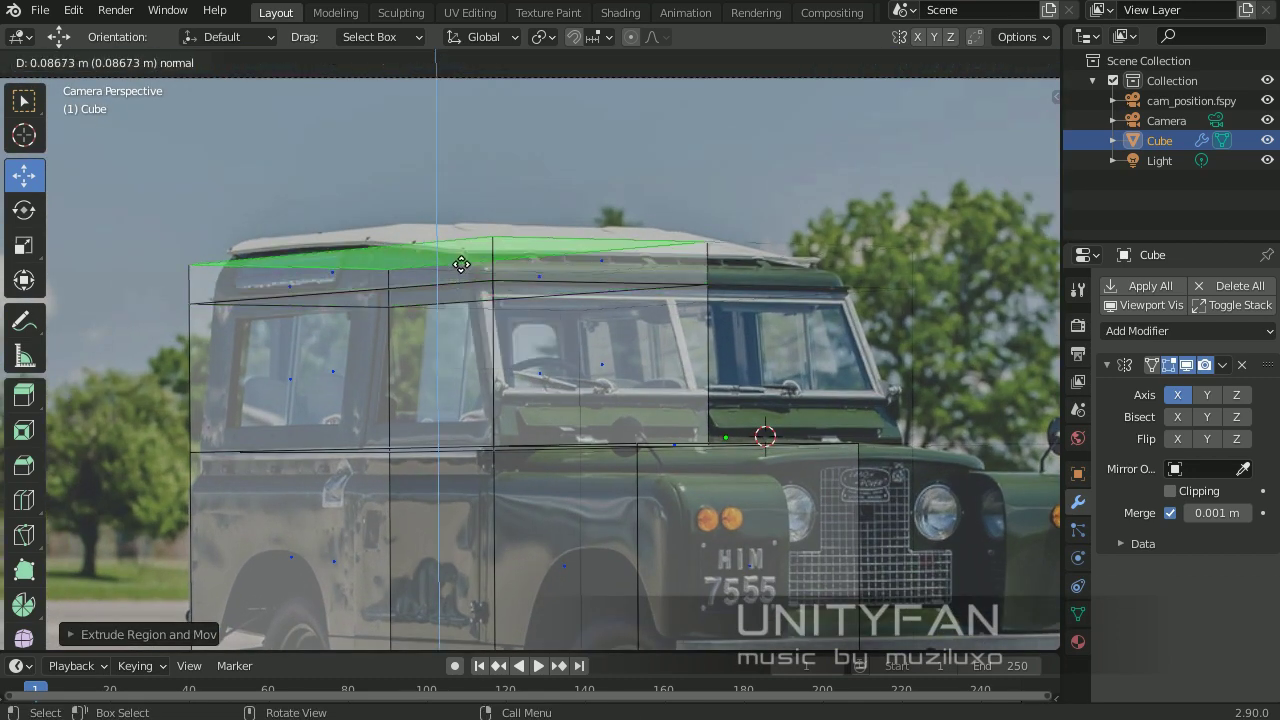
{"action": "left_click", "coordinate": [461, 264]}
{"action": "scroll", "coordinate": [461, 264], "scroll_direction": "down", "scroll_amount": 2}
{"action": "scroll", "coordinate": [700, 350], "scroll_direction": "down", "scroll_amount": 2}
{"action": "key", "text": "Tab"}
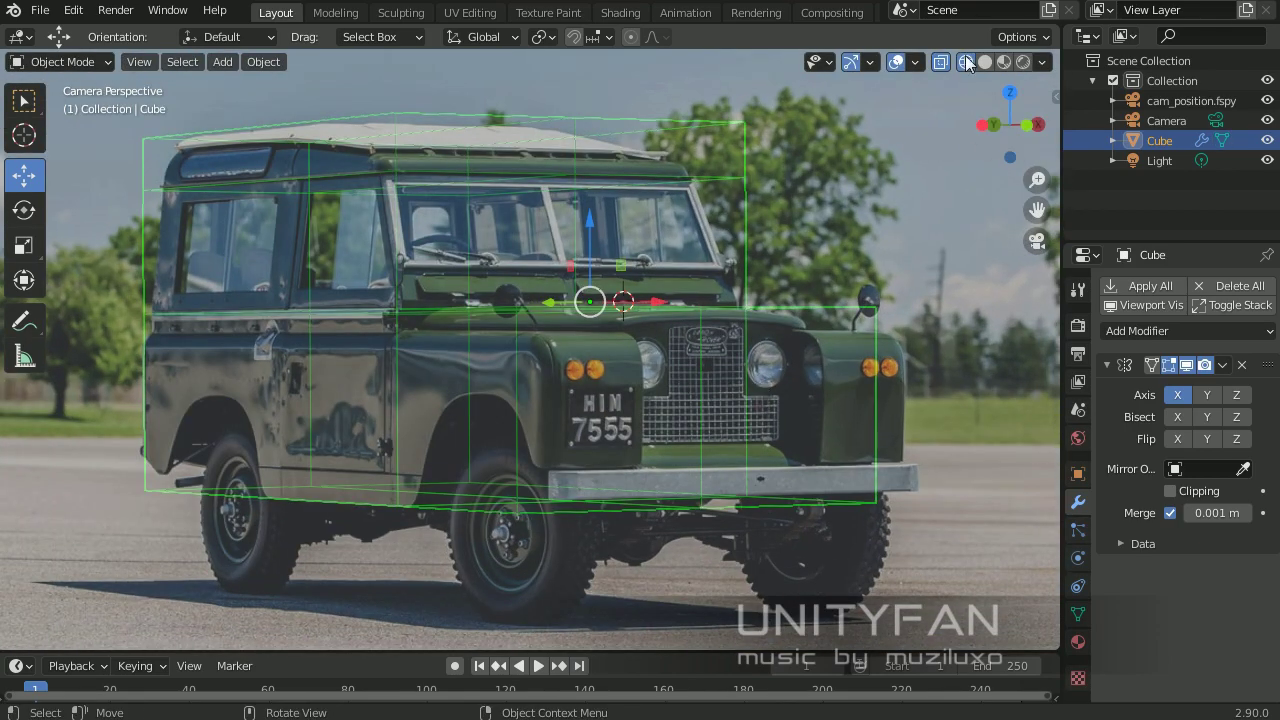
Step: Orbit around the mesh to inspect it, then return to the camera view
{"action": "key", "text": "Tab"}
{"action": "scroll", "coordinate": [590, 305], "scroll_direction": "up", "scroll_amount": 2}
{"action": "scroll", "coordinate": [560, 300], "scroll_direction": "down", "scroll_amount": 1}
{"action": "middle_click_drag", "start_coordinate": [560, 300], "coordinate": [516, 308]}
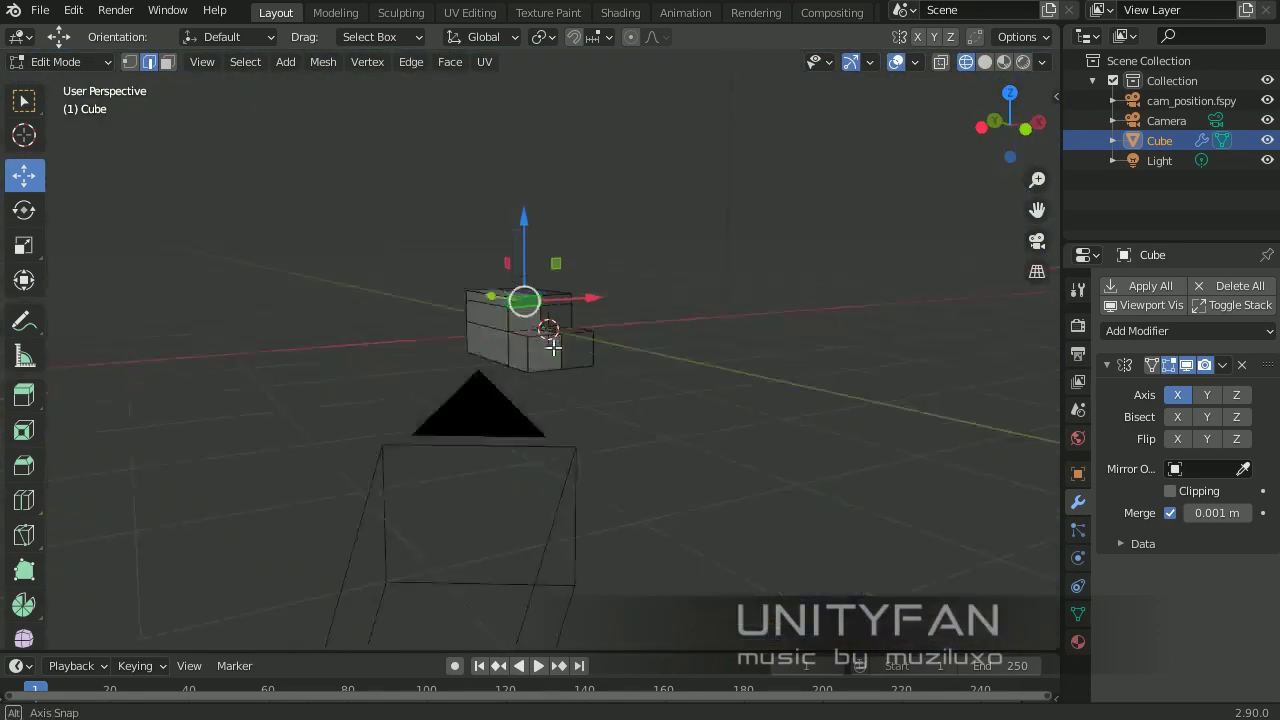
{"action": "scroll", "coordinate": [516, 308], "scroll_direction": "up", "scroll_amount": 2}
{"action": "left_click", "coordinate": [516, 308]}
{"action": "key", "text": "KP_0"}
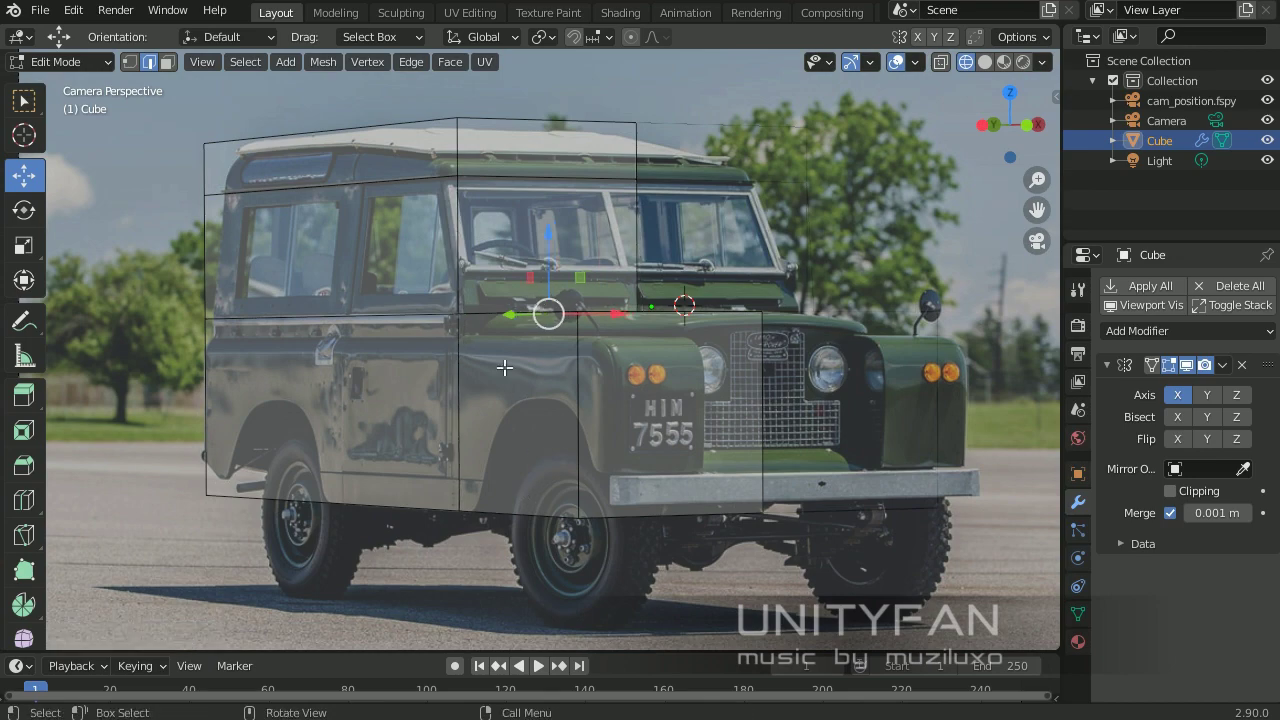
{"action": "middle_click_drag", "start_coordinate": [505, 368], "coordinate": [580, 354]}
{"action": "scroll", "coordinate": [580, 354], "scroll_direction": "up", "scroll_amount": 2}
{"action": "key", "text": "KP_0"}
{"action": "scroll", "coordinate": [543, 474], "scroll_direction": "up", "scroll_amount": 2}
Step: Move the top edge down onto the Land Rover's roof and review the block
{"action": "key", "text": "g"}
{"action": "left_click", "coordinate": [610, 154]}
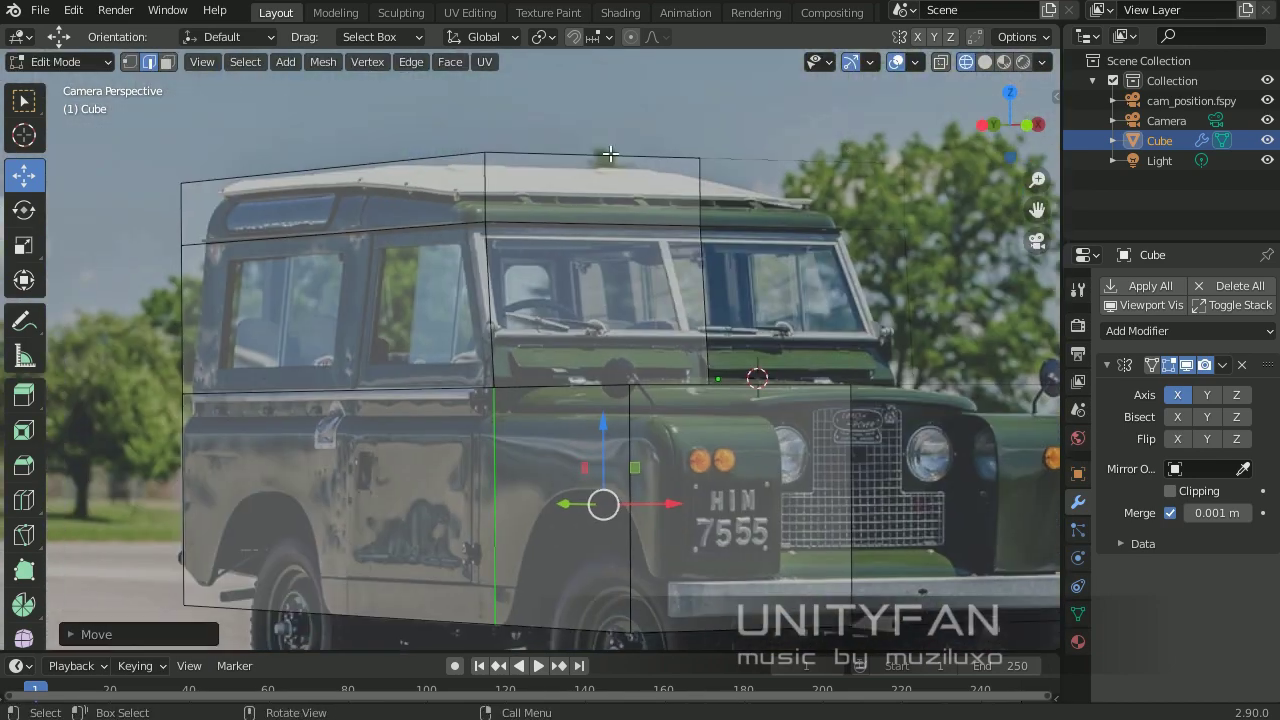
{"action": "left_click", "coordinate": [610, 154]}
{"action": "key", "text": "g"}
{"action": "left_click", "coordinate": [562, 140]}
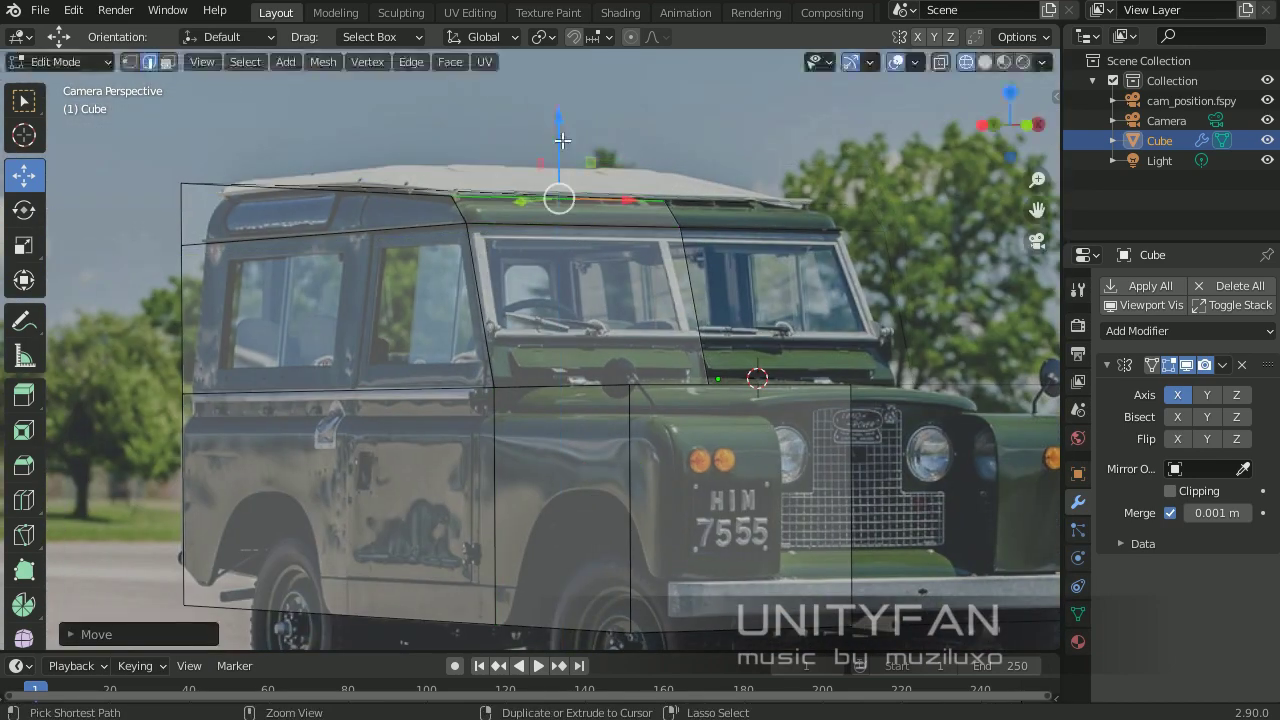
{"action": "middle_click_drag", "start_coordinate": [562, 140], "coordinate": [346, 275], "text": "shift"}
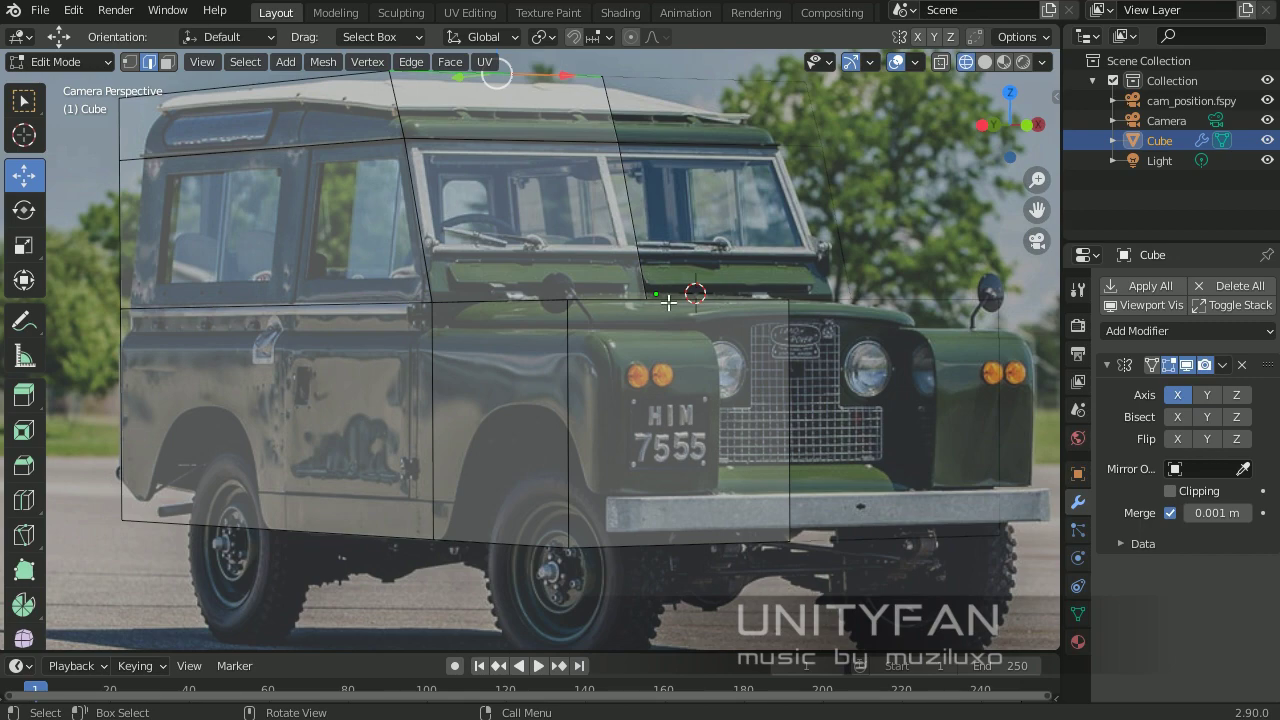
{"action": "scroll", "coordinate": [605, 298], "scroll_direction": "up", "scroll_amount": 3}
{"action": "scroll", "coordinate": [605, 298], "scroll_direction": "down", "scroll_amount": 4}
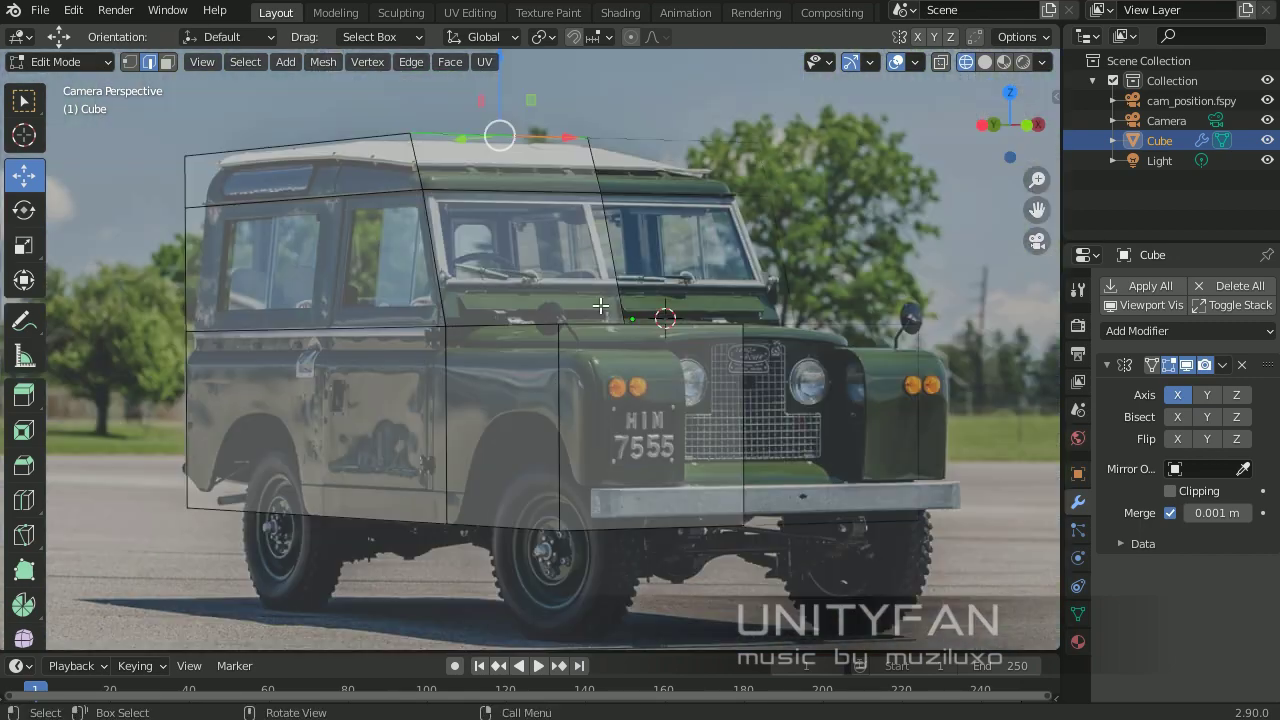
{"action": "middle_click_drag", "start_coordinate": [605, 300], "coordinate": [591, 288], "text": "shift"}
{"action": "scroll", "coordinate": [632, 333], "scroll_direction": "up", "scroll_amount": 2}
{"action": "key", "text": "Tab"}
{"action": "scroll", "coordinate": [636, 342], "scroll_direction": "down", "scroll_amount": 2}
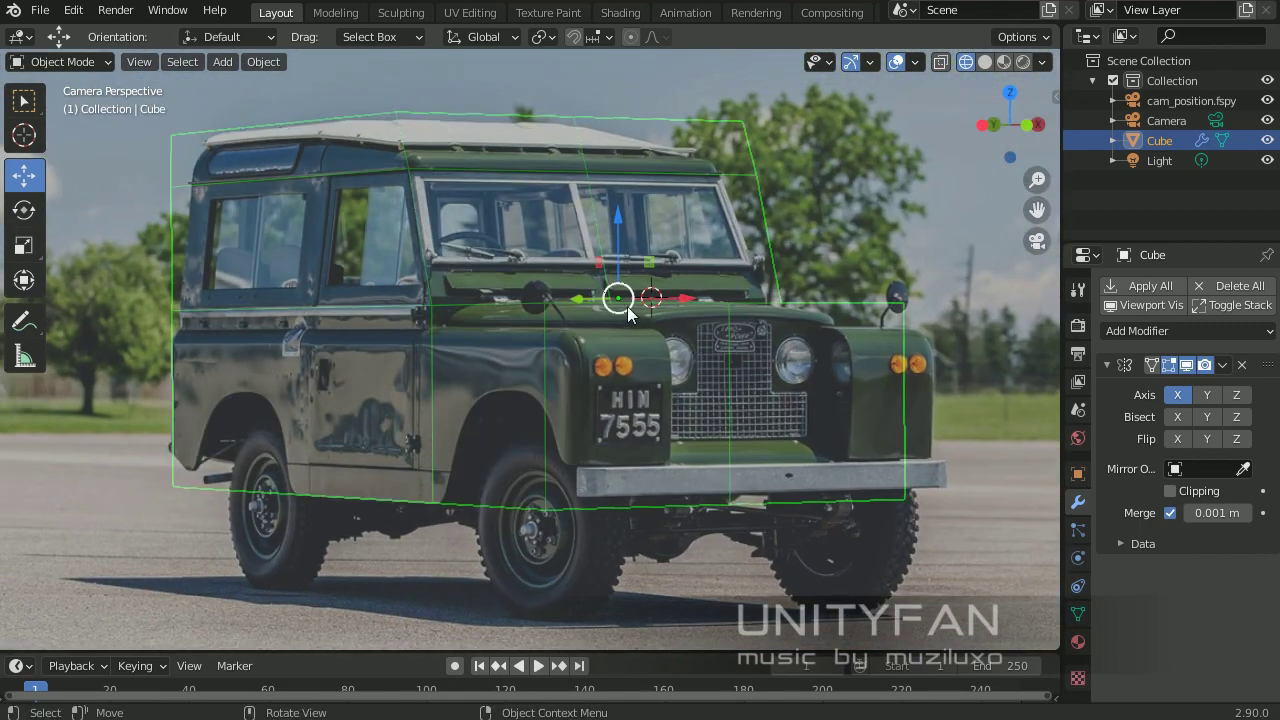
Step: Check face orientation, then switch to see-through solid shading
{"action": "left_click", "coordinate": [914, 62]}
{"action": "left_click", "coordinate": [793, 420]}
{"action": "left_click", "coordinate": [793, 420]}
{"action": "left_click", "coordinate": [925, 62]}
{"action": "key", "text": "shift+z"}
{"action": "left_click", "coordinate": [914, 62]}
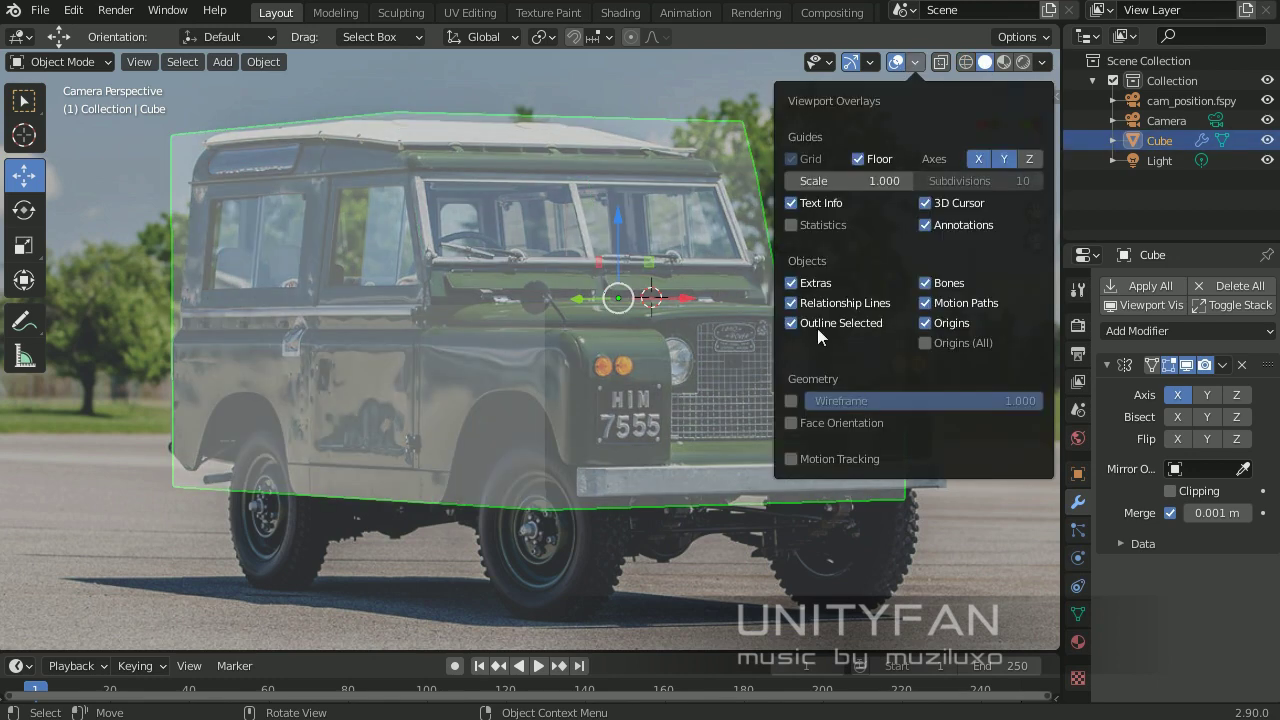
Step: In Edit Mode, select the block's lower body, middle and upper-left window faces
{"action": "key", "text": "Tab"}
{"action": "scroll", "coordinate": [530, 350], "scroll_direction": "up", "scroll_amount": 2}
{"action": "key", "text": "3"}
{"action": "left_click", "coordinate": [500, 491]}
{"action": "left_click", "coordinate": [270, 270]}
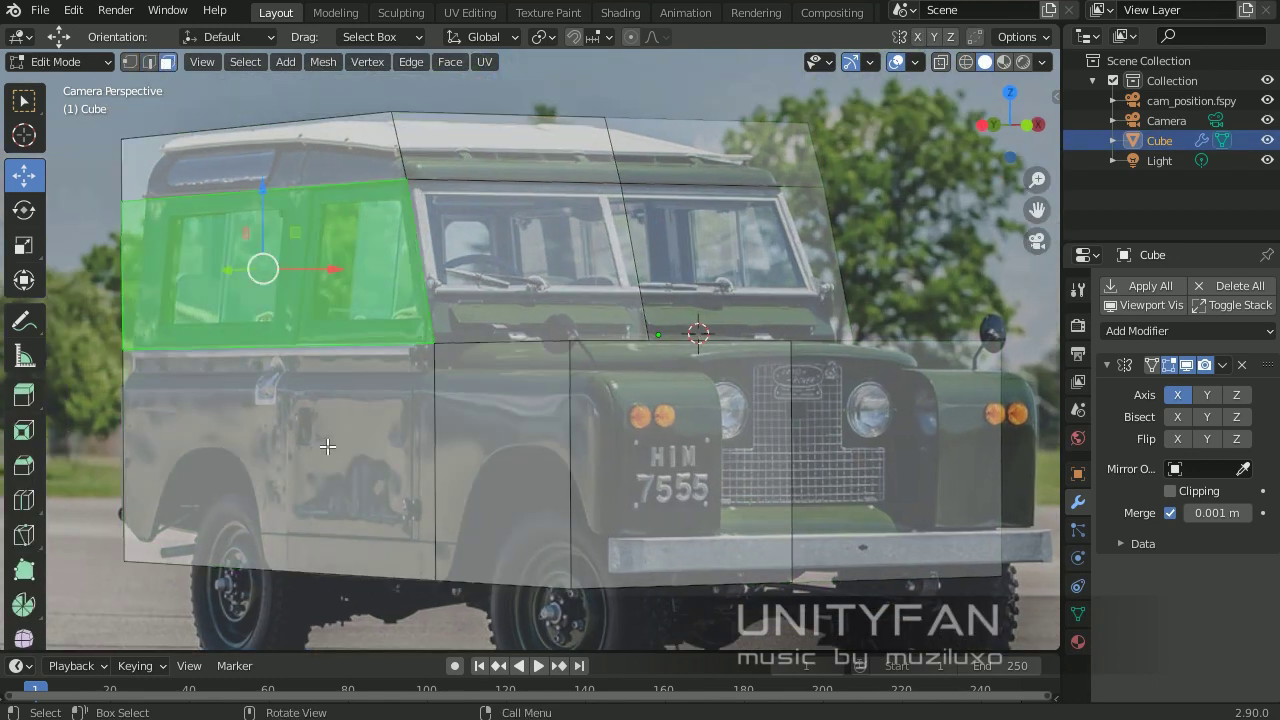
{"action": "left_click", "coordinate": [327, 446]}
{"action": "left_click", "coordinate": [440, 376]}
Step: Add a horizontal loop cut across the lower body and slide it into place
{"action": "scroll", "coordinate": [432, 370], "scroll_direction": "down", "scroll_amount": 3, "text": "shift"}
{"action": "key", "text": "ctrl+r"}
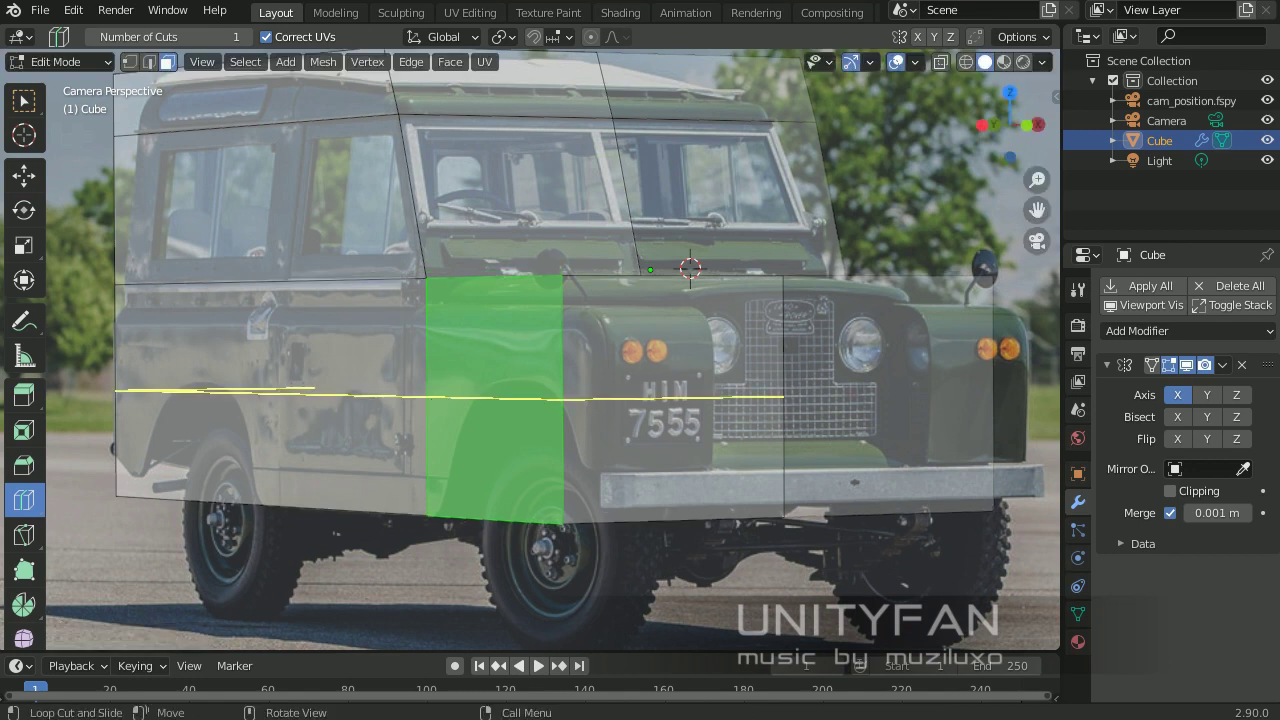
{"action": "left_click_drag", "start_coordinate": [427, 400], "coordinate": [457, 320]}
{"action": "left_click_drag", "start_coordinate": [560, 300], "coordinate": [551, 300]}
Step: Reshape the rear upper body around the middle and rear window faces to match the photo
{"action": "key", "text": "w"}
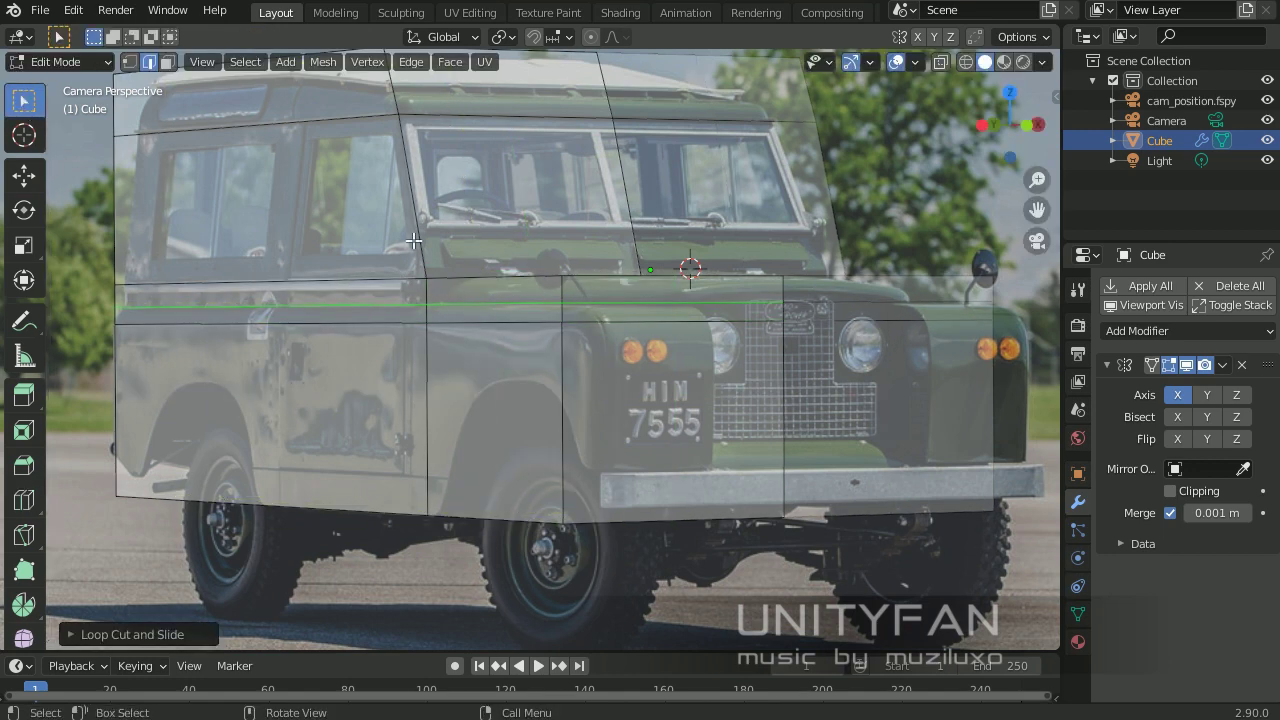
{"action": "key", "text": "3"}
{"action": "scroll", "coordinate": [413, 241], "scroll_direction": "up", "scroll_amount": 3, "text": "shift"}
{"action": "left_click", "coordinate": [490, 236]}
{"action": "left_click", "coordinate": [270, 280], "text": "alt"}
{"action": "left_click_drag", "start_coordinate": [379, 286], "coordinate": [392, 286]}
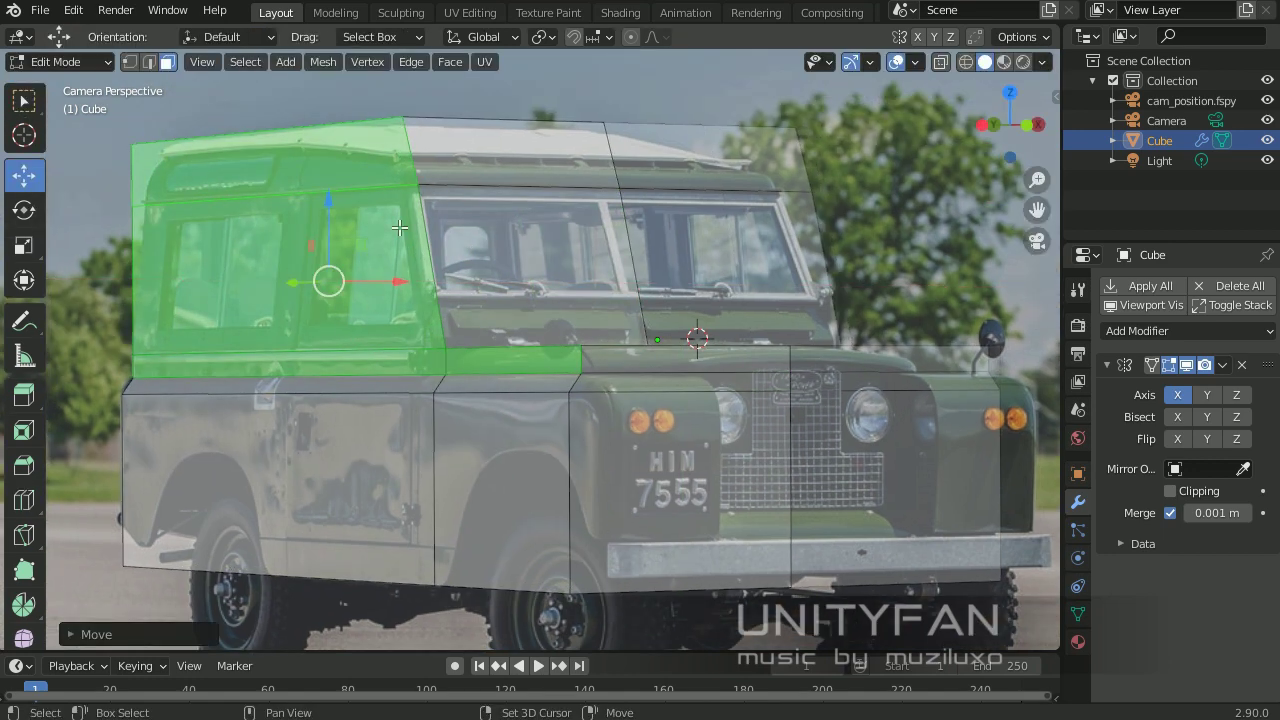
{"action": "left_click", "coordinate": [317, 250]}
Step: Fit the rear roof face and the windscreen face to the photo
{"action": "middle_click_drag", "start_coordinate": [123, 191], "coordinate": [294, 157], "text": "shift"}
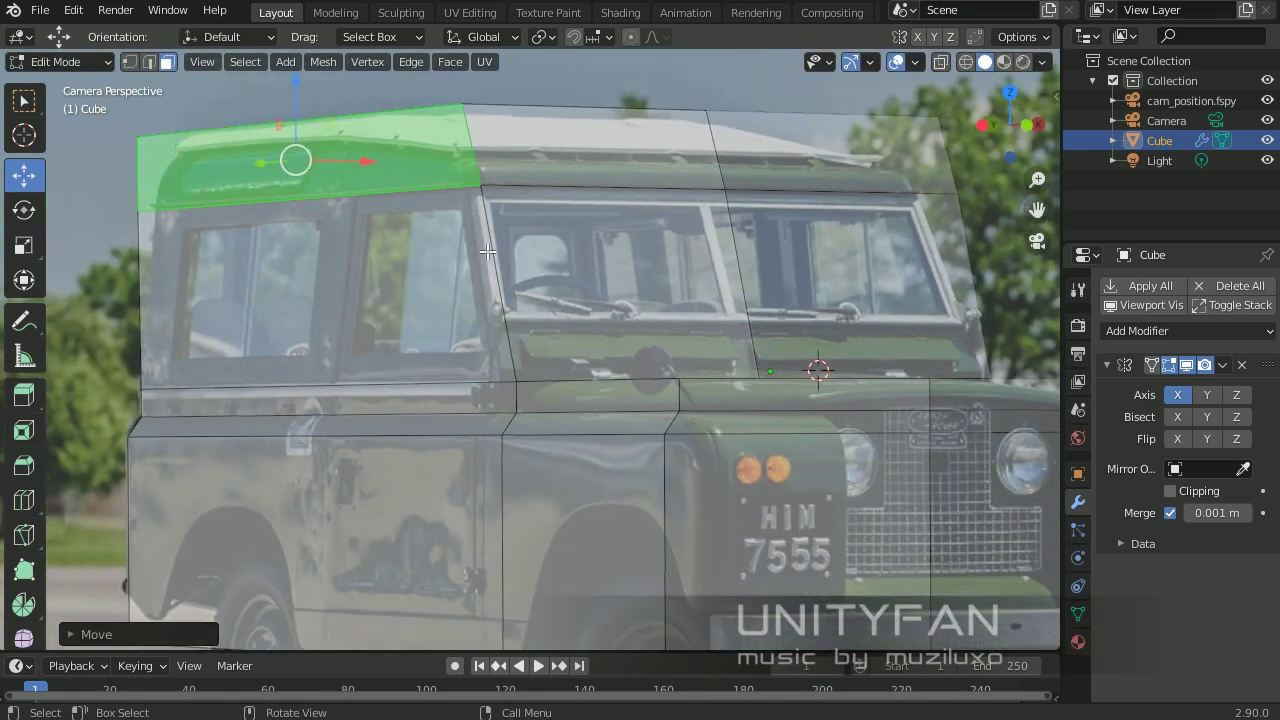
{"action": "left_click", "coordinate": [686, 214]}
{"action": "left_click", "coordinate": [528, 294]}
{"action": "left_click_drag", "start_coordinate": [528, 294], "coordinate": [466, 243]}
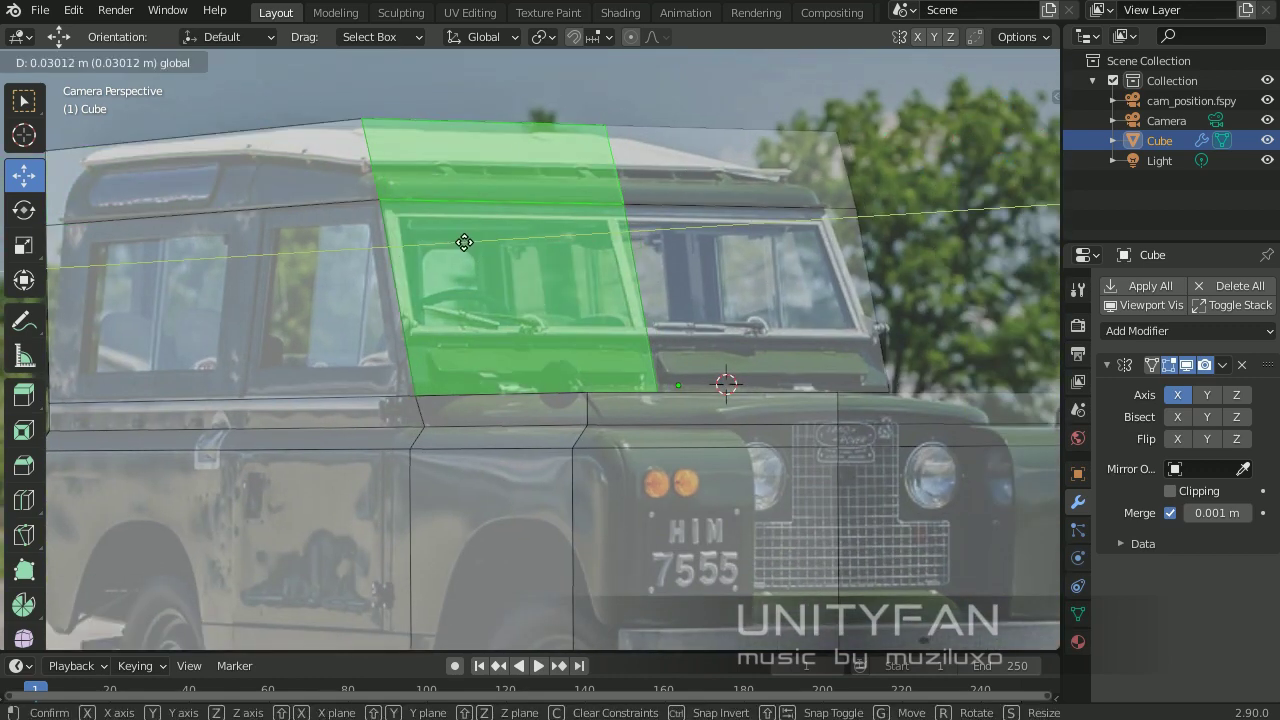
Step: Move the rear roof face along the Y axis into position
{"action": "scroll", "coordinate": [531, 363], "scroll_direction": "up", "scroll_amount": 2}
{"action": "left_click", "coordinate": [300, 200]}
{"action": "key", "text": "g"}
{"action": "key", "text": "y"}
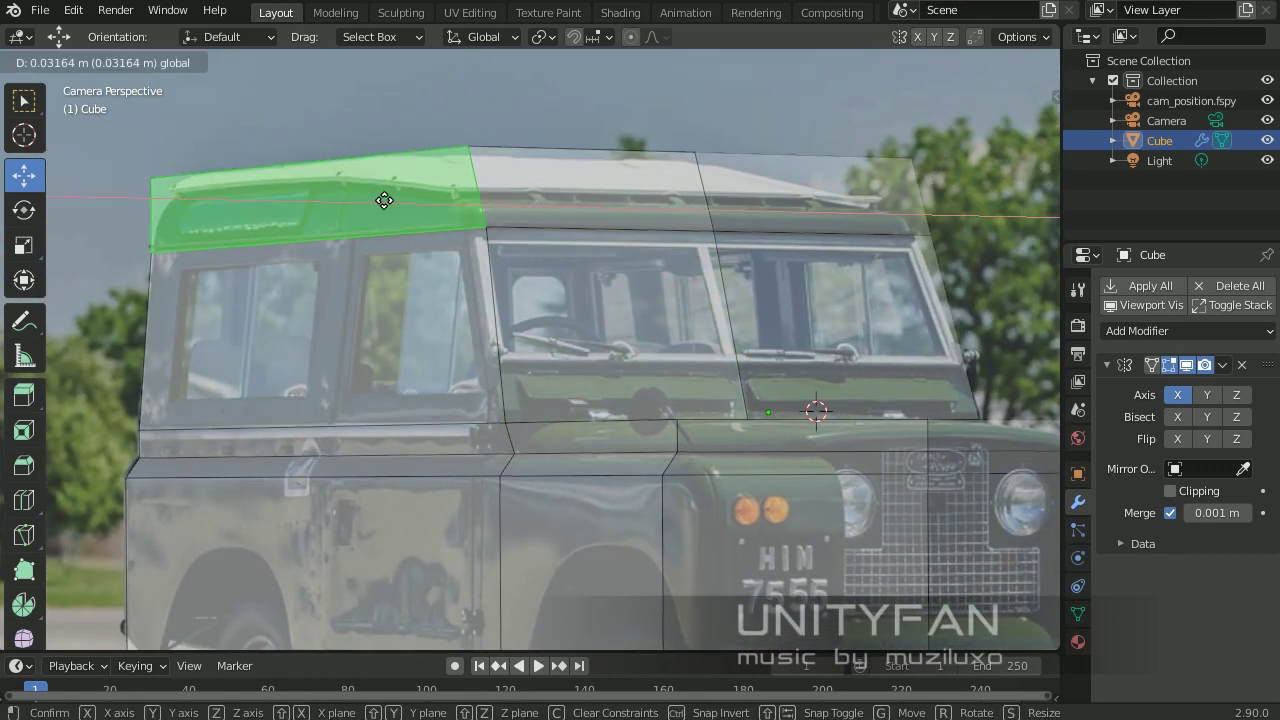
{"action": "left_click", "coordinate": [534, 200]}
Step: Add another loop cut across the body and slide it into position
{"action": "scroll", "coordinate": [474, 286], "scroll_direction": "down", "scroll_amount": 2}
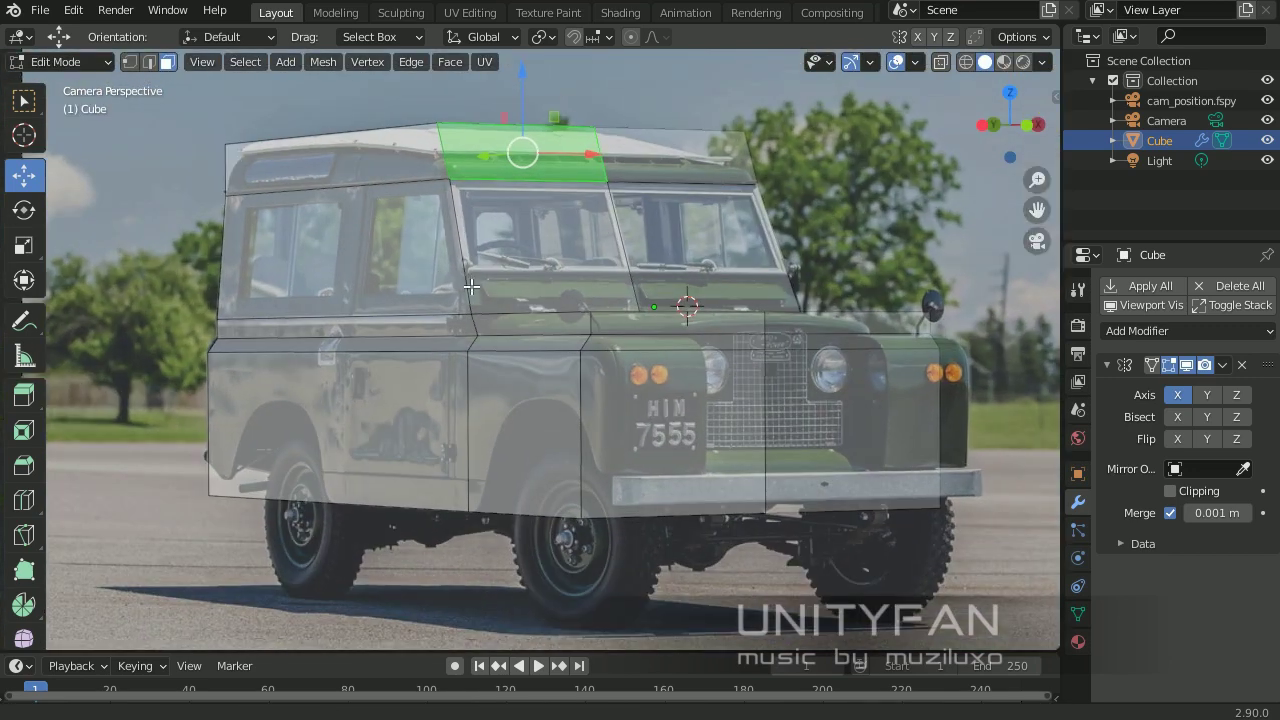
{"action": "left_click", "coordinate": [340, 331]}
{"action": "key", "text": "g"}
{"action": "key", "text": "g"}
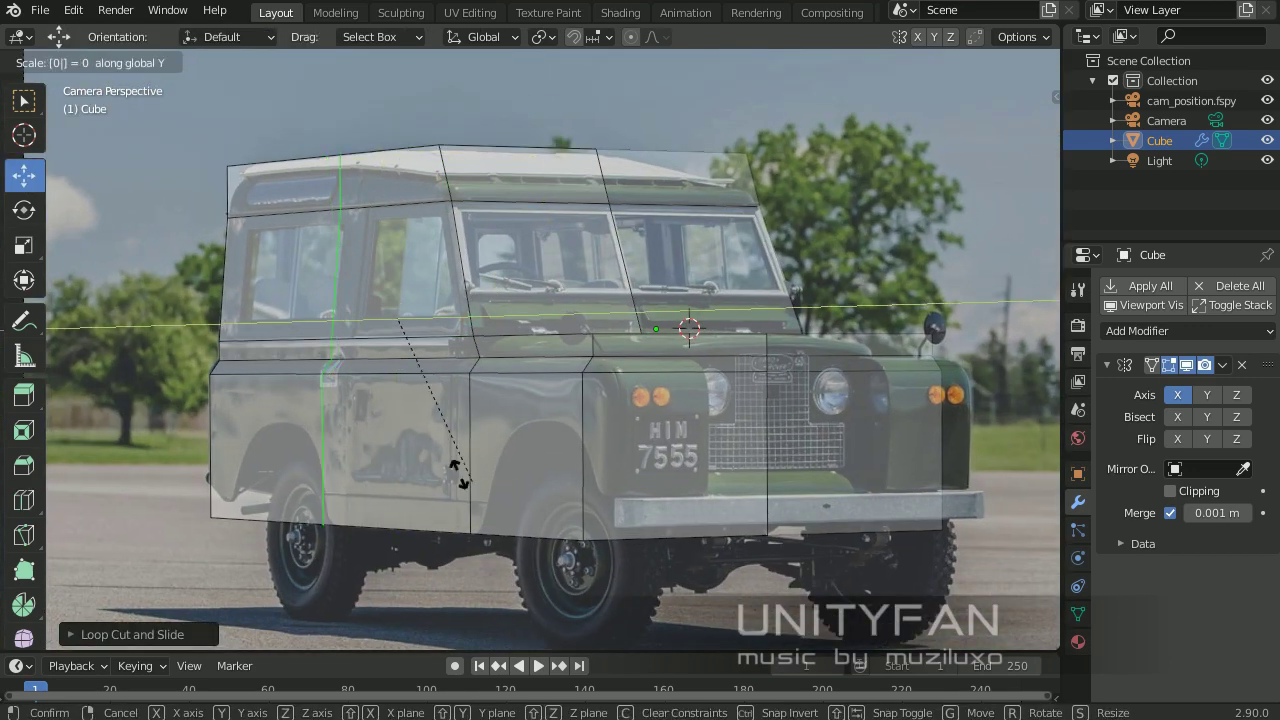
{"action": "left_click", "coordinate": [457, 457]}
Step: Move a roof edge onto the photo's roofline
{"action": "left_click", "coordinate": [527, 152]}
{"action": "scroll", "coordinate": [527, 152], "scroll_direction": "up", "scroll_amount": 3}
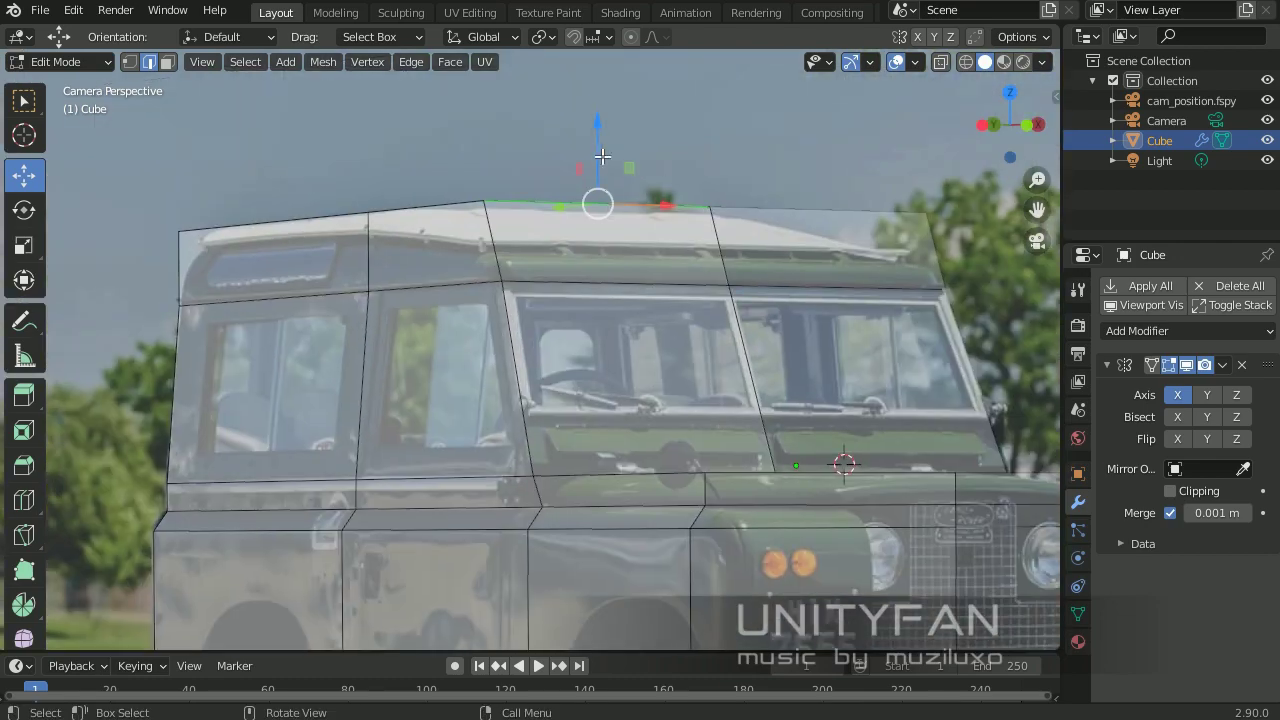
{"action": "key", "text": "g"}
{"action": "left_click", "coordinate": [447, 200]}
{"action": "scroll", "coordinate": [272, 231], "scroll_direction": "down", "scroll_amount": 1}
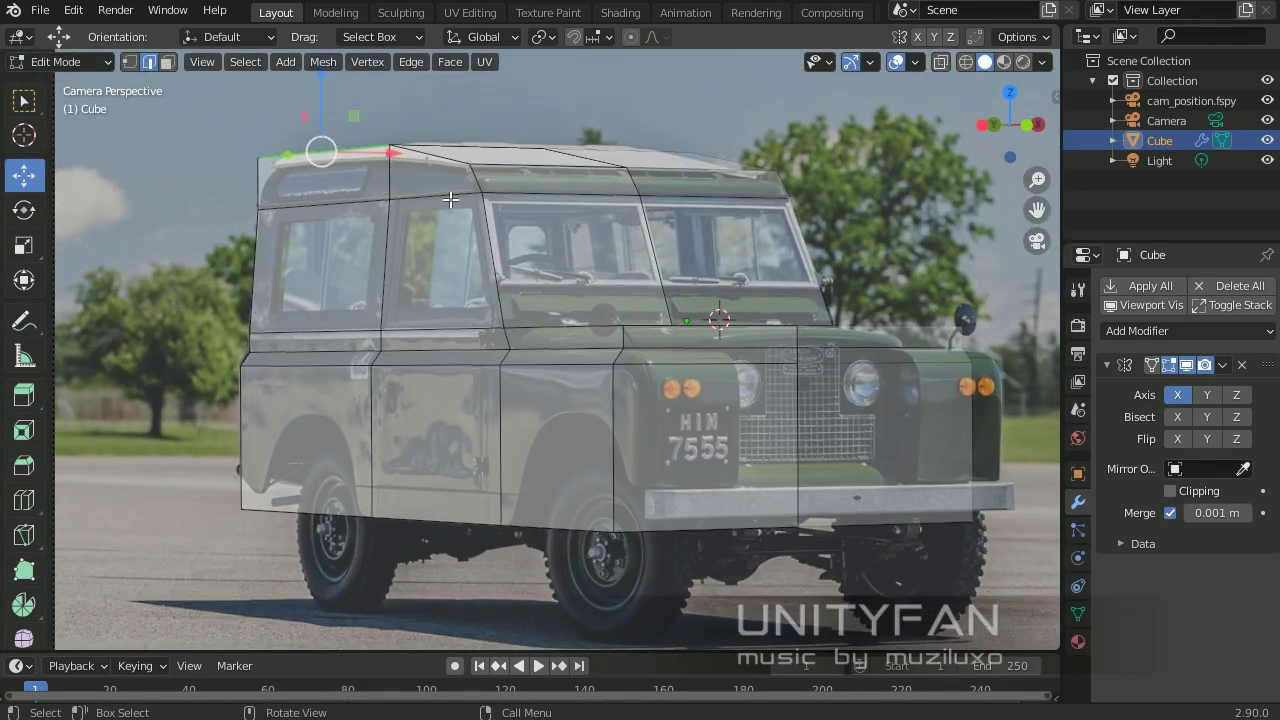
{"action": "middle_click_drag", "start_coordinate": [618, 325], "coordinate": [474, 232], "text": "shift"}
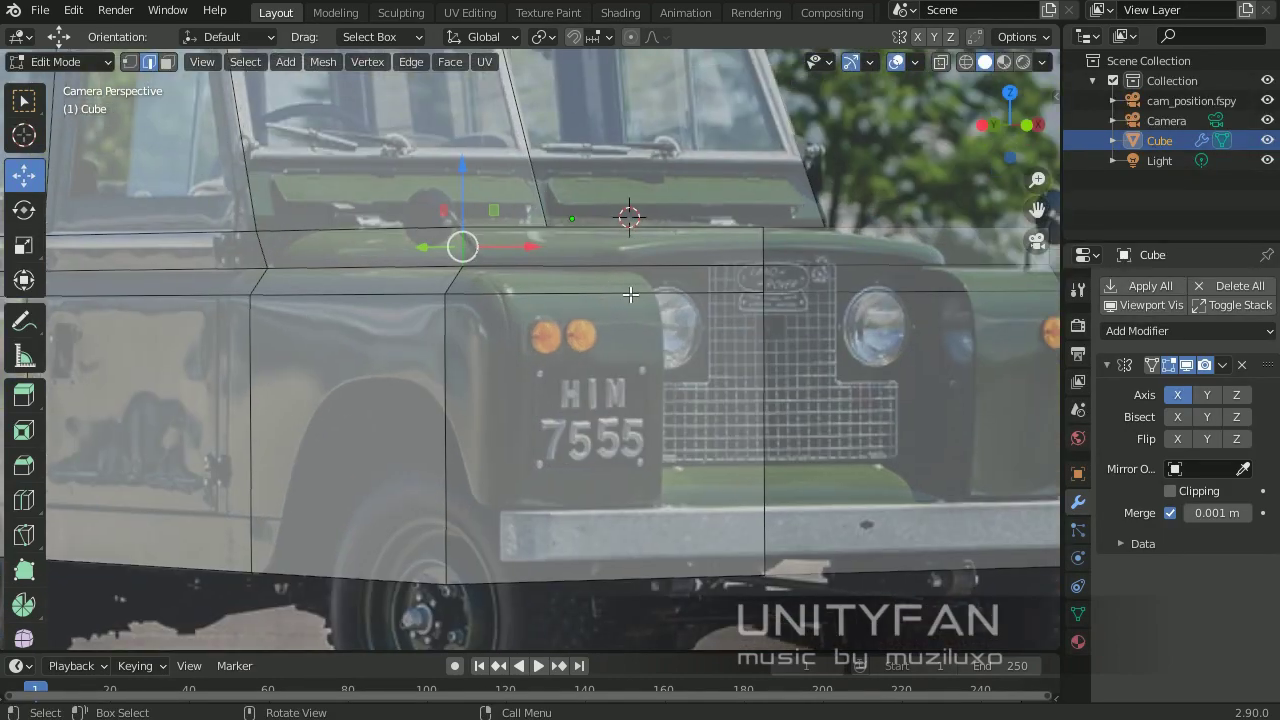
{"action": "scroll", "coordinate": [600, 290], "scroll_direction": "down", "scroll_amount": 2}
Step: Knife-cut new edges across the roof's front
{"action": "scroll", "coordinate": [489, 288], "scroll_direction": "up", "scroll_amount": 5}
{"action": "left_click", "coordinate": [489, 288], "text": "ctrl"}
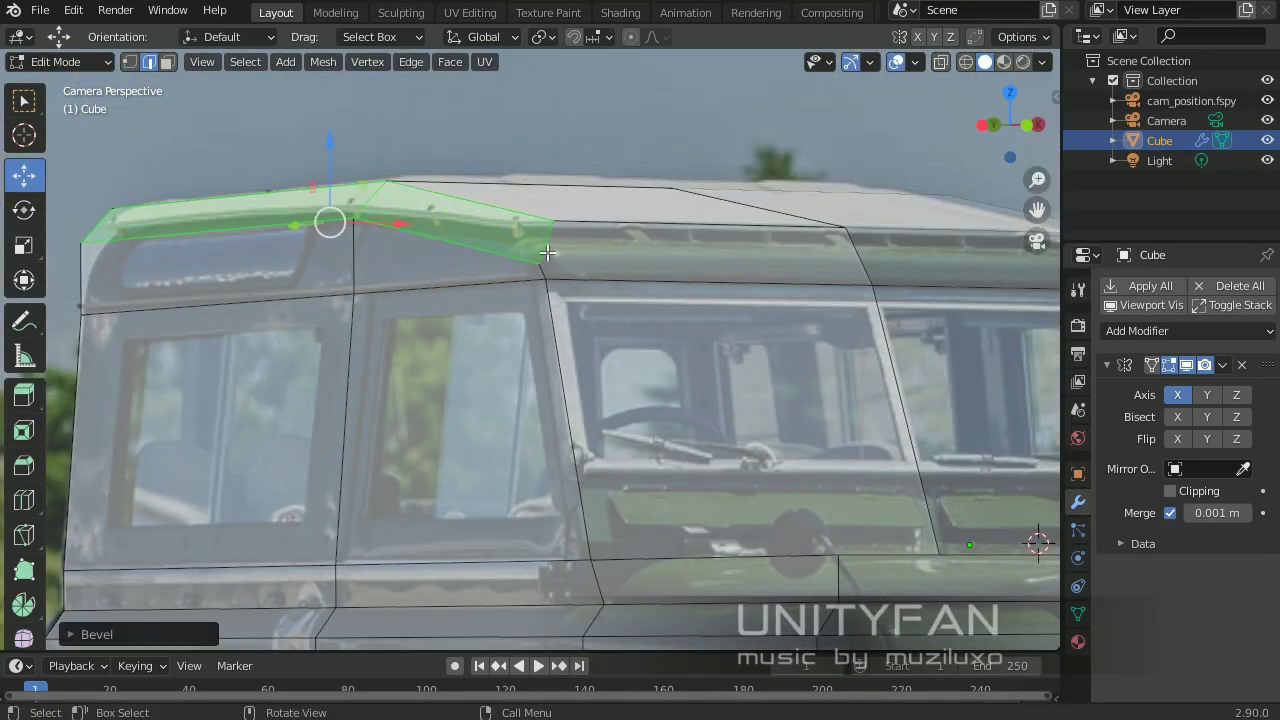
{"action": "middle_click_drag", "start_coordinate": [557, 252], "coordinate": [432, 302], "text": "shift"}
{"action": "key", "text": "k"}
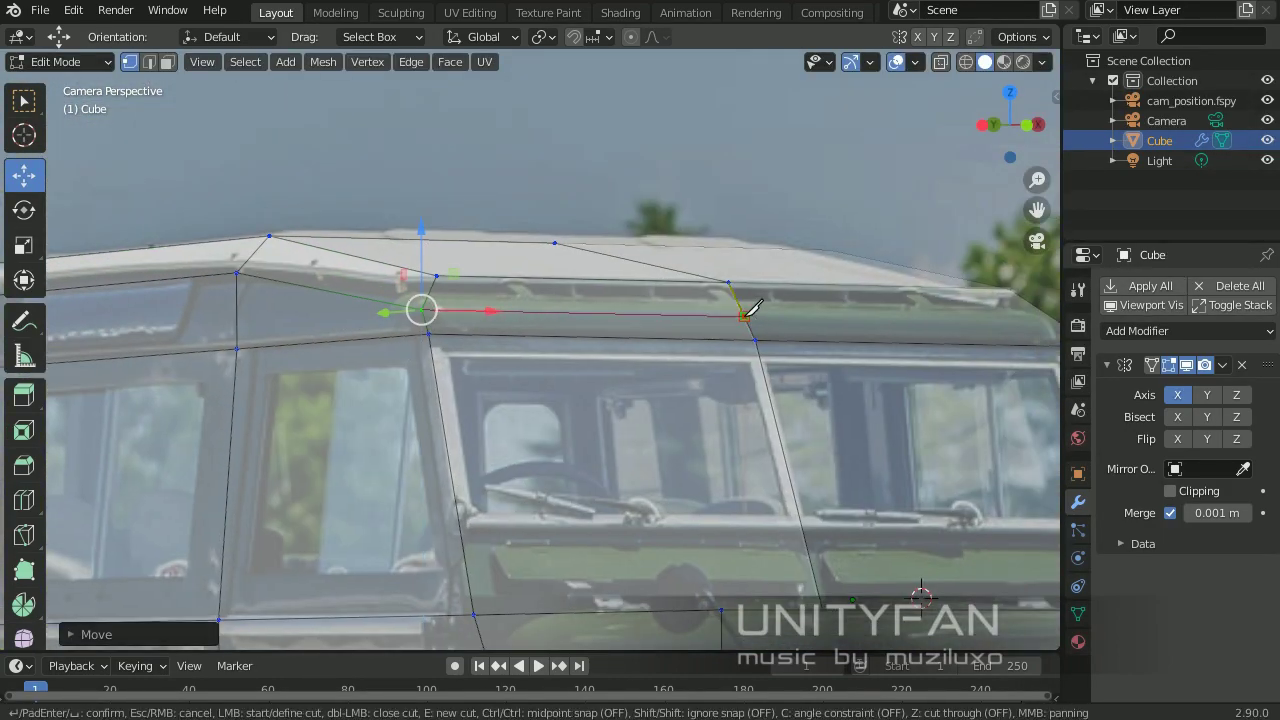
{"action": "key", "text": "Return"}
{"action": "scroll", "coordinate": [750, 308], "scroll_direction": "down", "scroll_amount": 3}
{"action": "scroll", "coordinate": [700, 350], "scroll_direction": "down", "scroll_amount": 2}
{"action": "scroll", "coordinate": [720, 400], "scroll_direction": "up", "scroll_amount": 5}
Step: Remove the vertical door edge and return to the camera view
{"action": "mouse_move", "coordinate": [720, 400]}
{"action": "middle_mouse_down", "text": "shift"}
{"action": "mouse_move", "coordinate": [800, 440]}
{"action": "mouse_move", "coordinate": [691, 440]}
{"action": "middle_mouse_up", "text": "shift"}
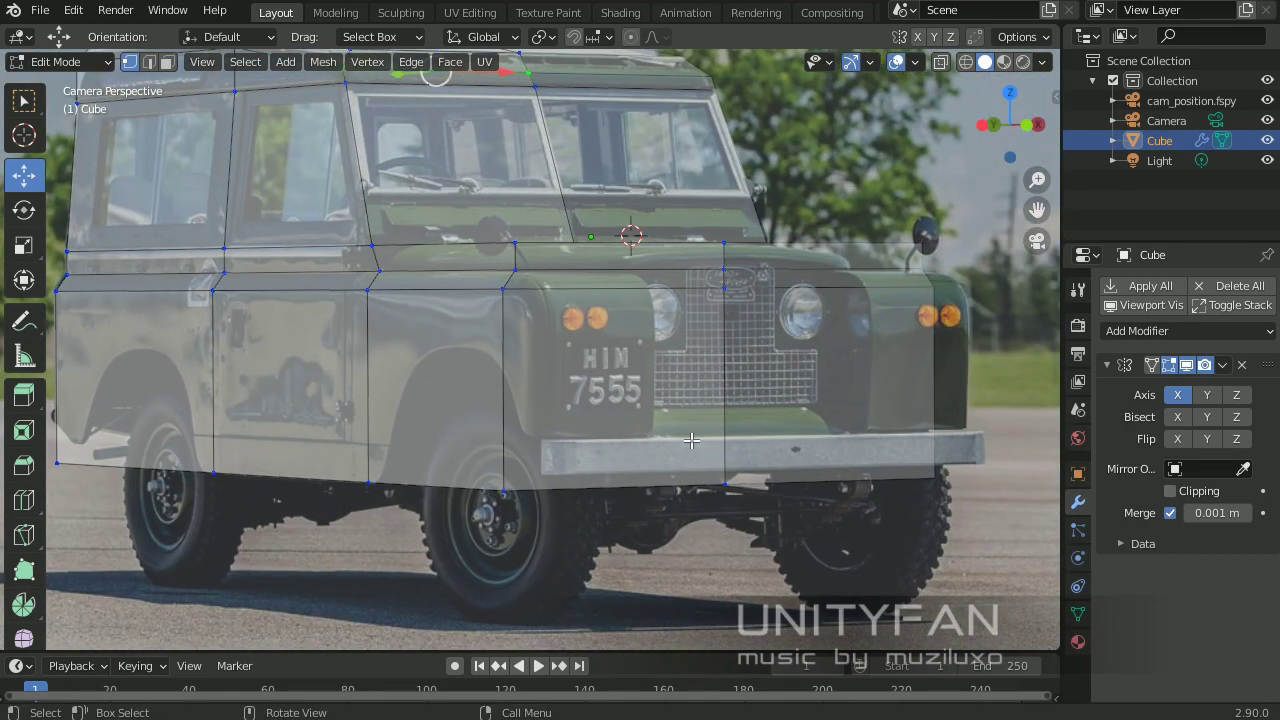
{"action": "middle_click_drag", "start_coordinate": [370, 346], "coordinate": [414, 380], "text": "shift"}
{"action": "left_click", "coordinate": [414, 380], "text": "ctrl"}
{"action": "key", "text": "KP_0"}
{"action": "key", "text": "KP_0"}
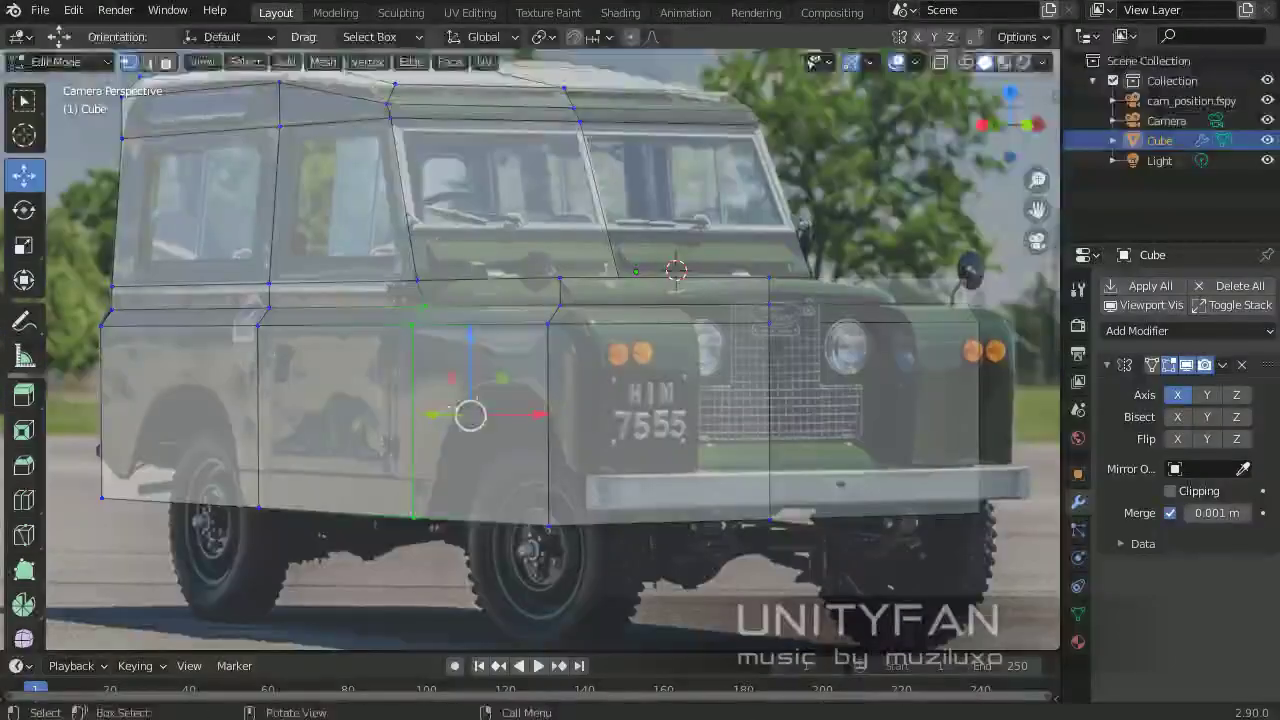
{"action": "key", "text": "alt+a"}
Step: Add a new vertical loop cut across the front of the body
{"action": "scroll", "coordinate": [660, 400], "scroll_direction": "up", "scroll_amount": 2}
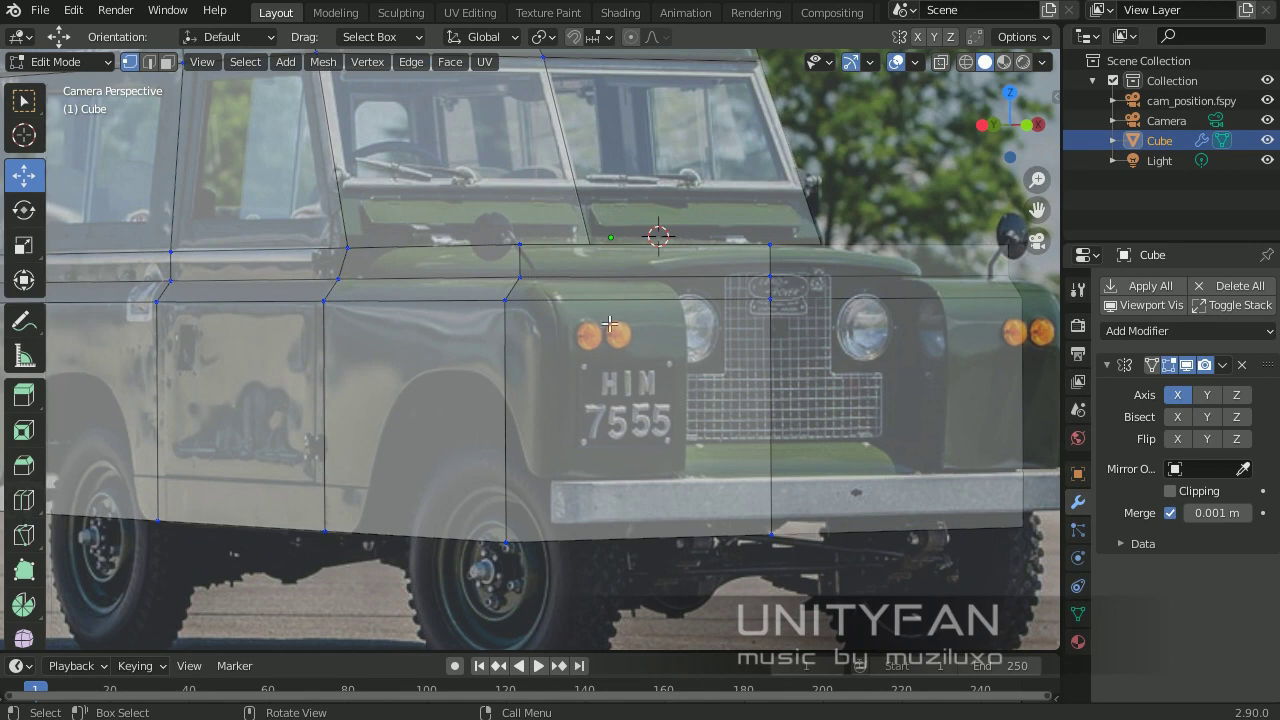
{"action": "left_click", "coordinate": [678, 256]}
{"action": "key", "text": "shift+space"}
{"action": "key", "text": "g"}
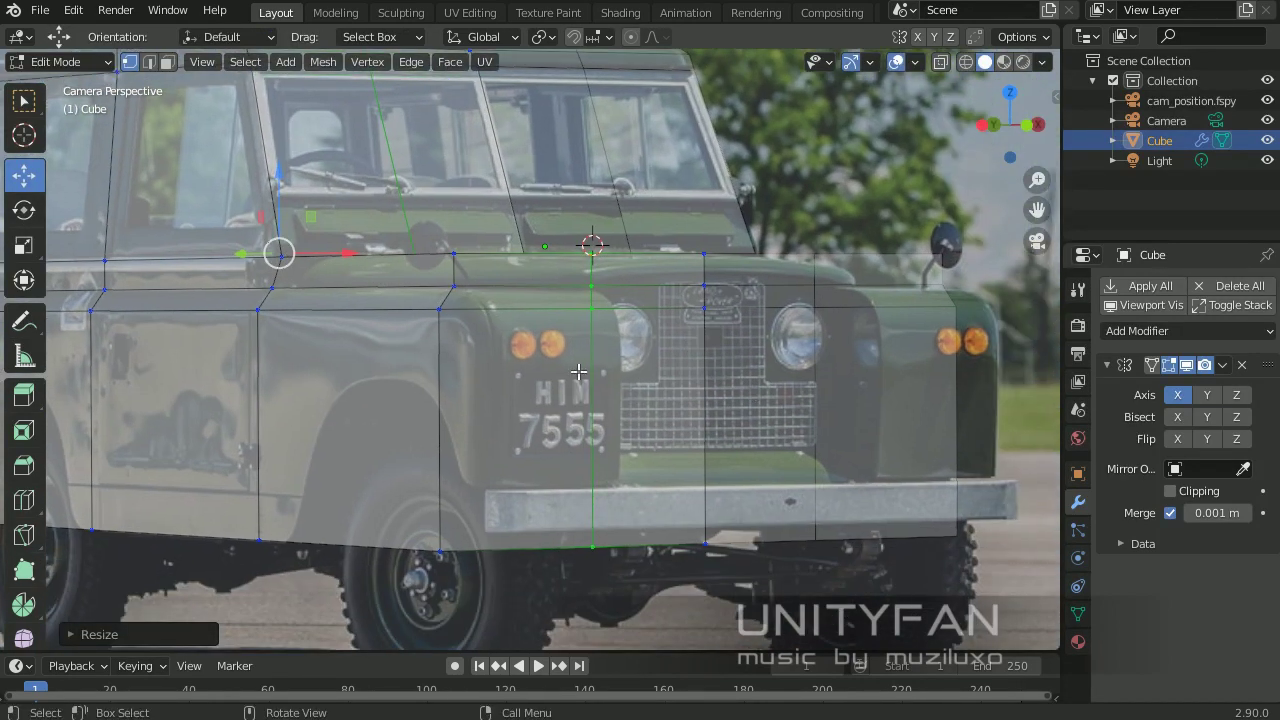
Step: Extrude the front wing face above the plate outward
{"action": "key", "text": "3"}
{"action": "left_click", "coordinate": [551, 372]}
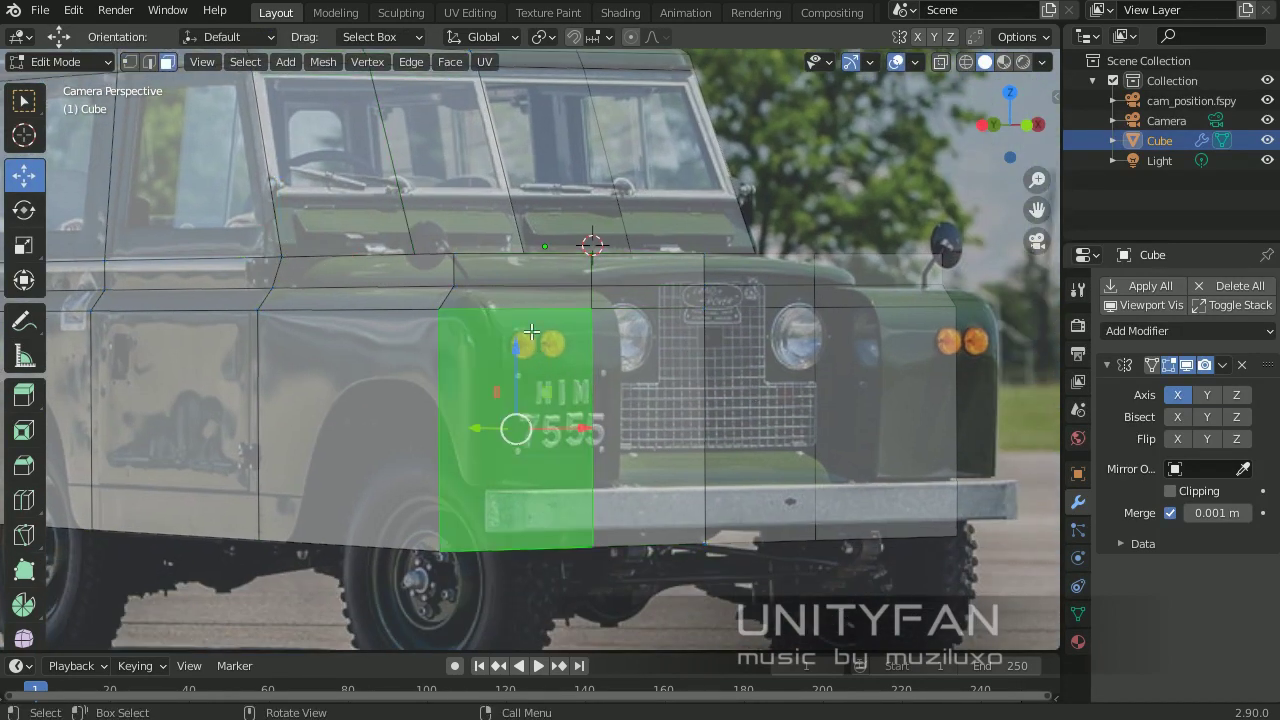
{"action": "key", "text": "e"}
{"action": "left_click", "coordinate": [215, 128]}
Step: Move a wing edge into line with the photo
{"action": "left_click", "coordinate": [150, 62]}
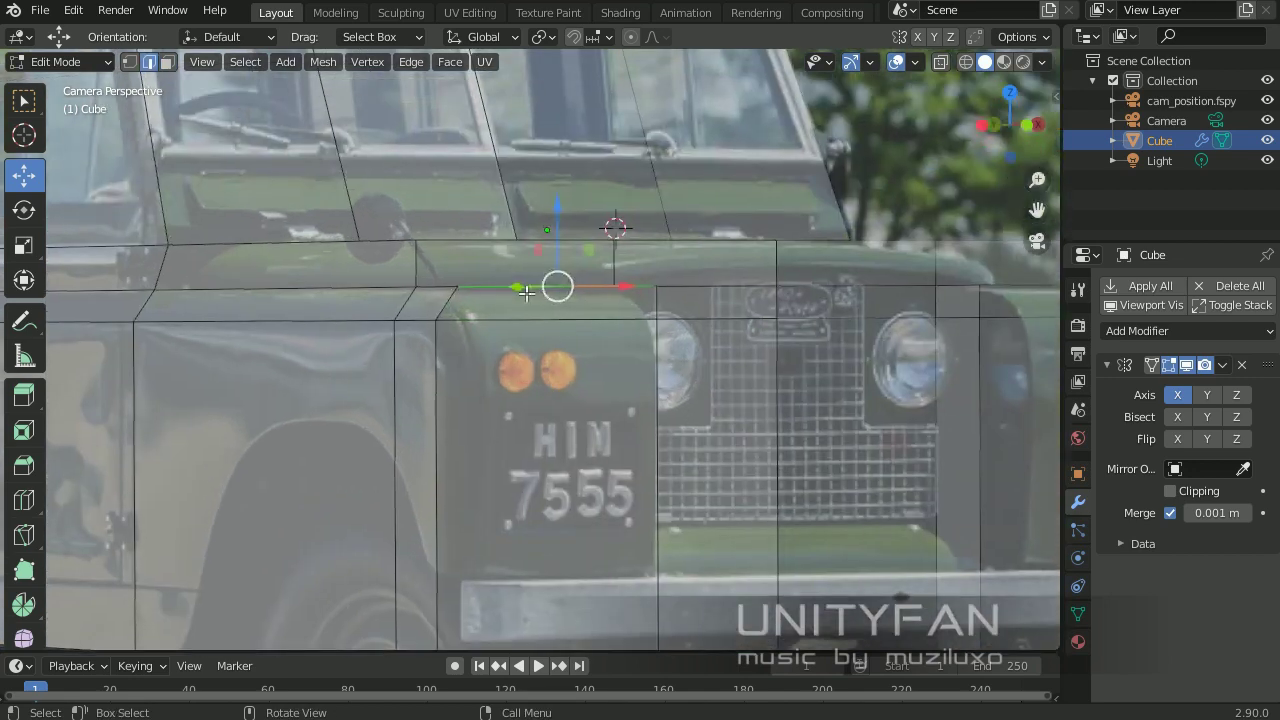
{"action": "key", "text": "g"}
{"action": "left_click", "coordinate": [610, 302]}
{"action": "scroll", "coordinate": [818, 380], "scroll_direction": "down", "scroll_amount": 1}
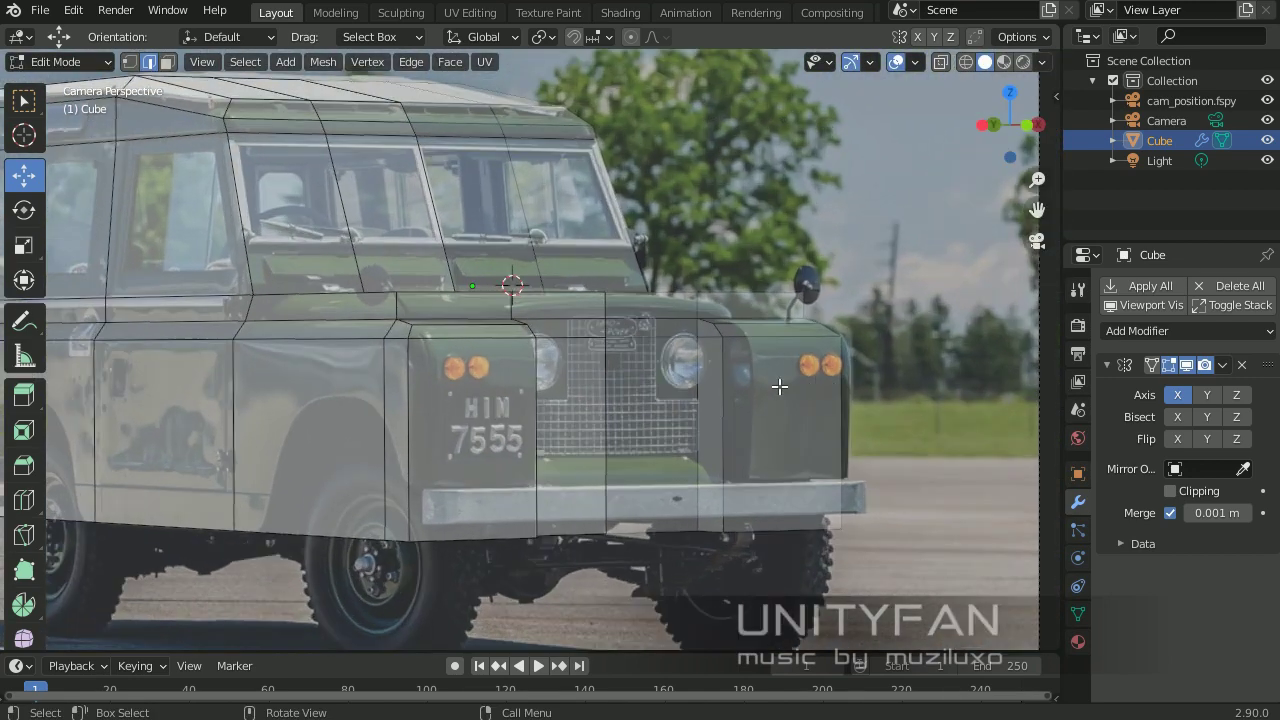
Step: Reposition the plate face on the front wing
{"action": "left_click", "coordinate": [167, 62]}
{"action": "scroll", "coordinate": [480, 430], "scroll_direction": "up", "scroll_amount": 2}
{"action": "left_click", "coordinate": [470, 430]}
{"action": "key", "text": "g"}
{"action": "left_click", "coordinate": [551, 380]}
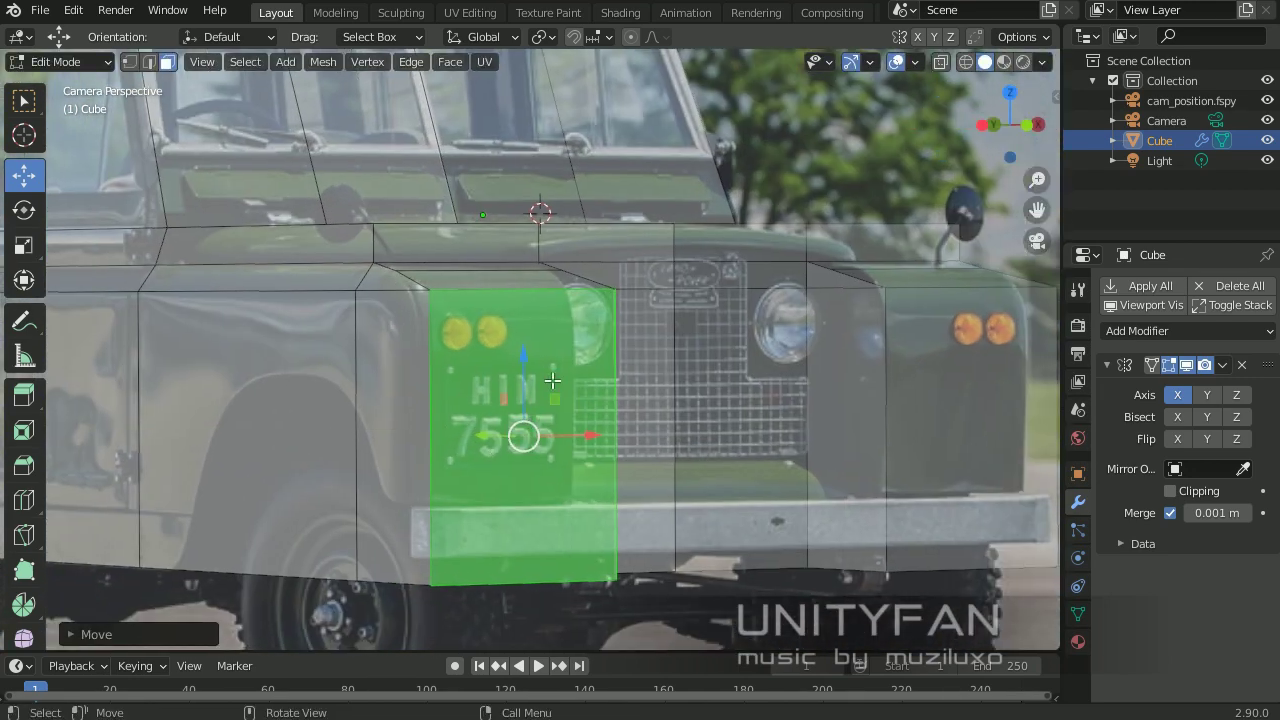
{"action": "scroll", "coordinate": [480, 400], "scroll_direction": "down", "scroll_amount": 2}
{"action": "left_click", "coordinate": [437, 423]}
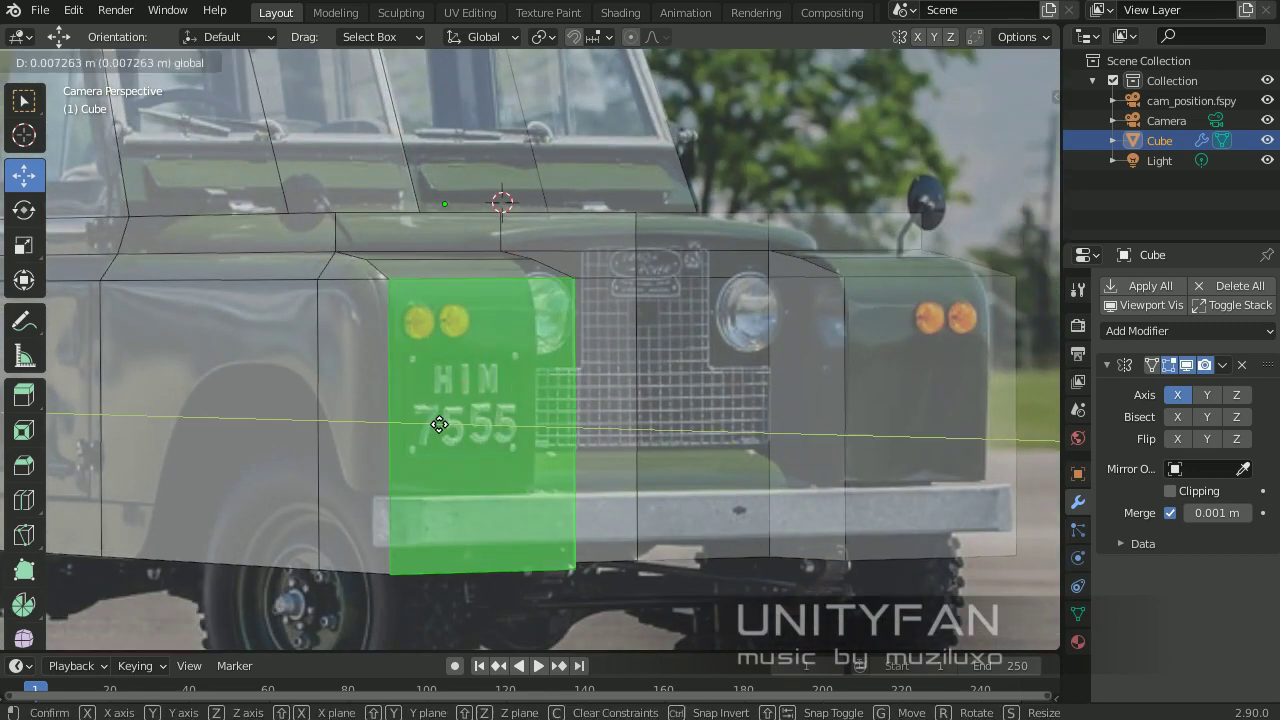
{"action": "key", "text": "g"}
{"action": "left_click", "coordinate": [572, 345]}
Step: Move the vertical edge beside the wing along the X axis to match the photo
{"action": "mouse_move", "coordinate": [572, 345]}
{"action": "middle_mouse_down"}
{"action": "mouse_move", "coordinate": [540, 360]}
{"action": "mouse_move", "coordinate": [600, 300]}
{"action": "middle_mouse_up"}
{"action": "key", "text": "2"}
{"action": "left_click", "coordinate": [414, 354]}
{"action": "key", "text": "KP_0"}
{"action": "key", "text": "g"}
{"action": "key", "text": "x"}
{"action": "left_click", "coordinate": [558, 368]}
{"action": "left_click", "coordinate": [657, 355]}
Step: Lower the front wing's top front edge to match the photo
{"action": "middle_click_drag", "start_coordinate": [657, 355], "coordinate": [480, 290]}
{"action": "left_click", "coordinate": [480, 290]}
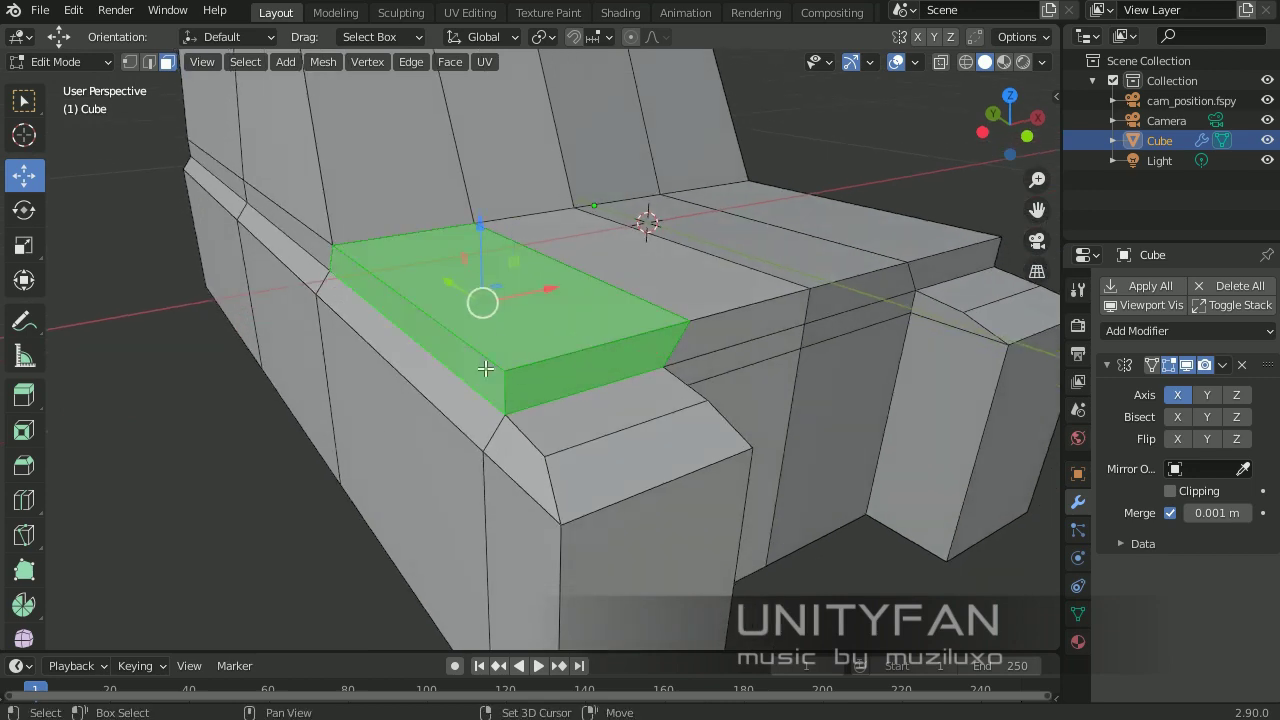
{"action": "left_click", "coordinate": [480, 305]}
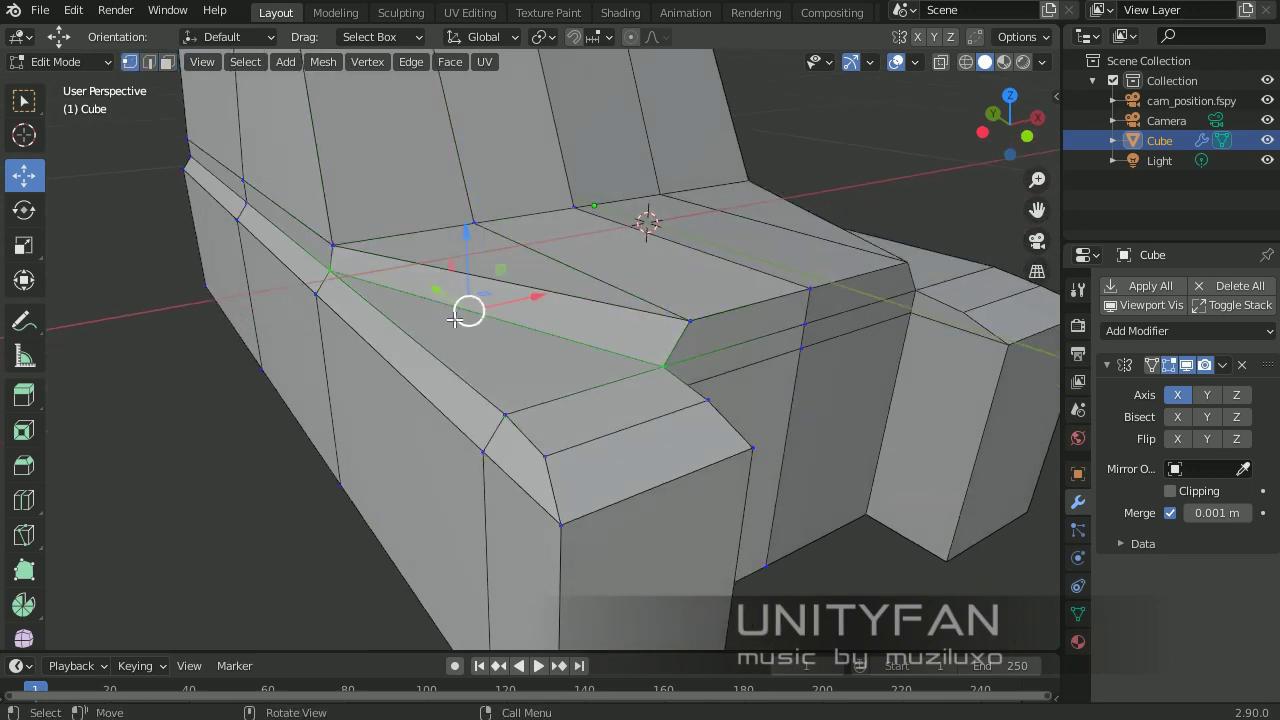
{"action": "key", "text": "KP_0"}
{"action": "scroll", "coordinate": [500, 249], "scroll_direction": "up", "scroll_amount": 2}
{"action": "key", "text": "g"}
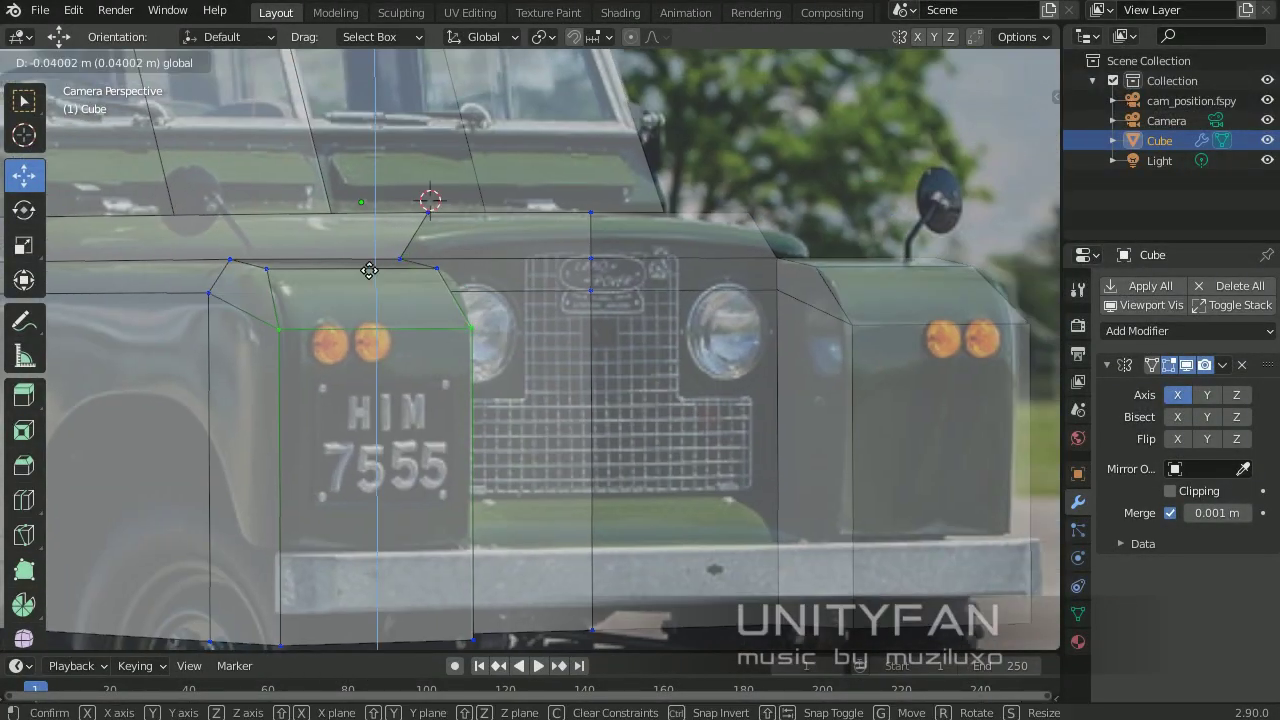
{"action": "left_click", "coordinate": [380, 330]}
Step: Knife-cut along the front wing's moved edge
{"action": "scroll", "coordinate": [345, 300], "scroll_direction": "up", "scroll_amount": 2}
{"action": "key", "text": "k"}
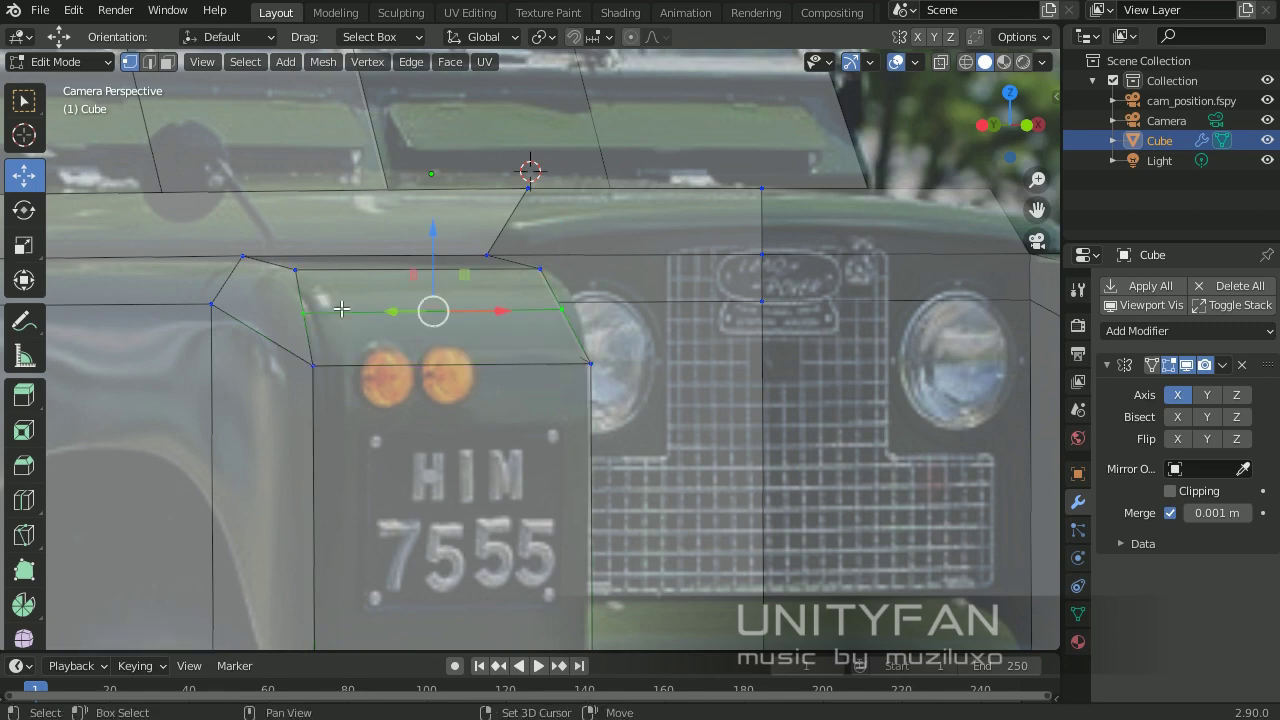
{"action": "scroll", "coordinate": [341, 309], "scroll_direction": "down", "scroll_amount": 5}
{"action": "middle_click_drag", "start_coordinate": [705, 551], "coordinate": [737, 463], "text": "shift"}
{"action": "scroll", "coordinate": [588, 368], "scroll_direction": "up", "scroll_amount": 2}
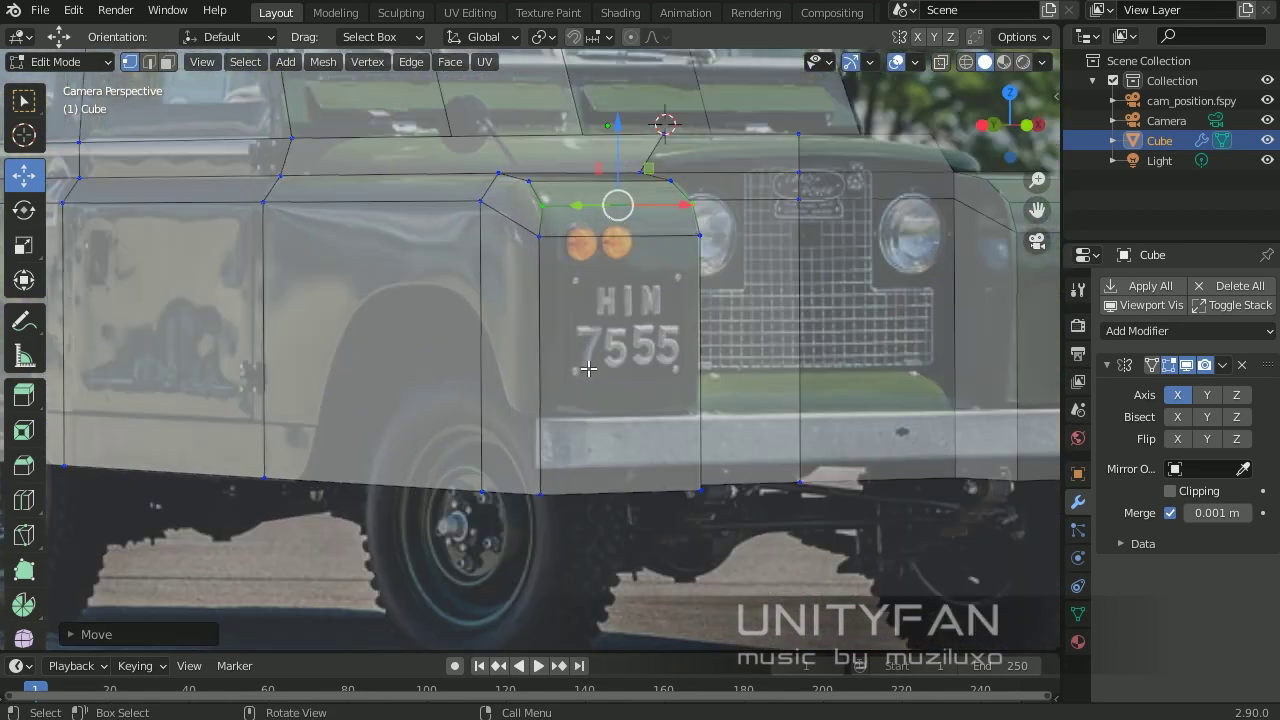
{"action": "scroll", "coordinate": [580, 371], "scroll_direction": "down", "scroll_amount": 4}
{"action": "scroll", "coordinate": [508, 380], "scroll_direction": "up", "scroll_amount": 4}
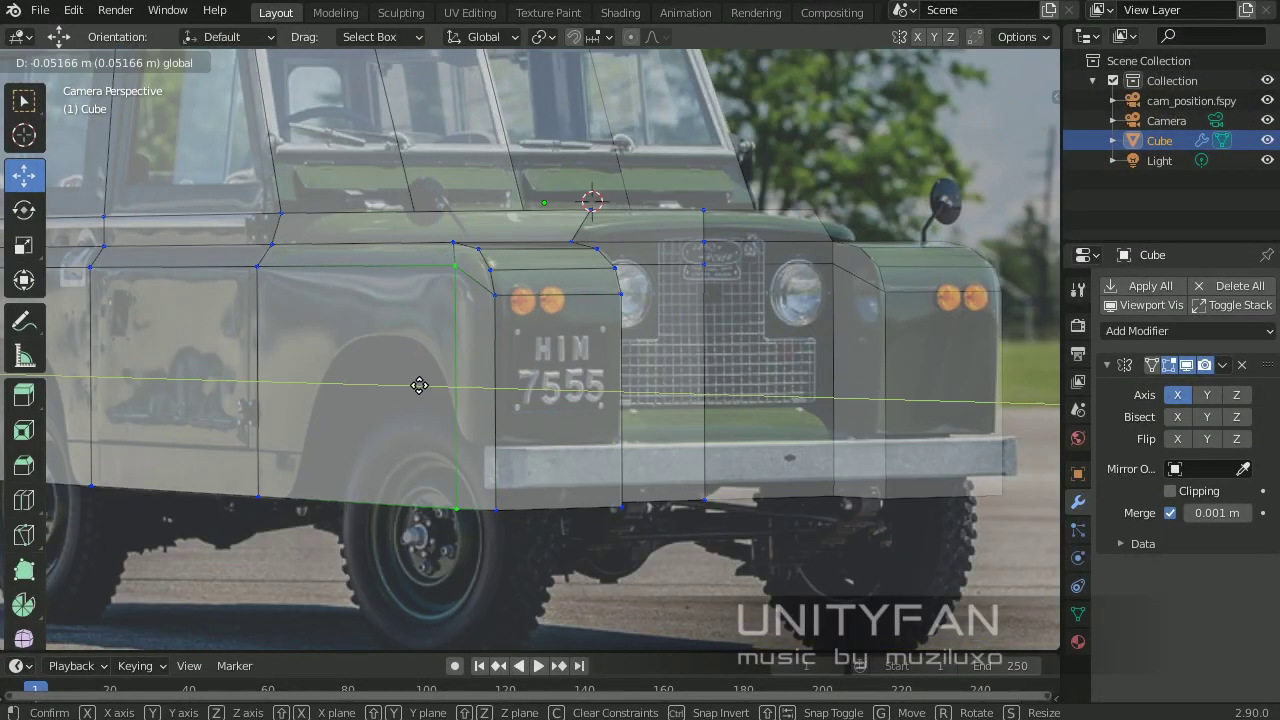
{"action": "left_click", "coordinate": [419, 385]}
Step: Knife-cut the wing's headlamp corner
{"action": "scroll", "coordinate": [419, 385], "scroll_direction": "up", "scroll_amount": 2}
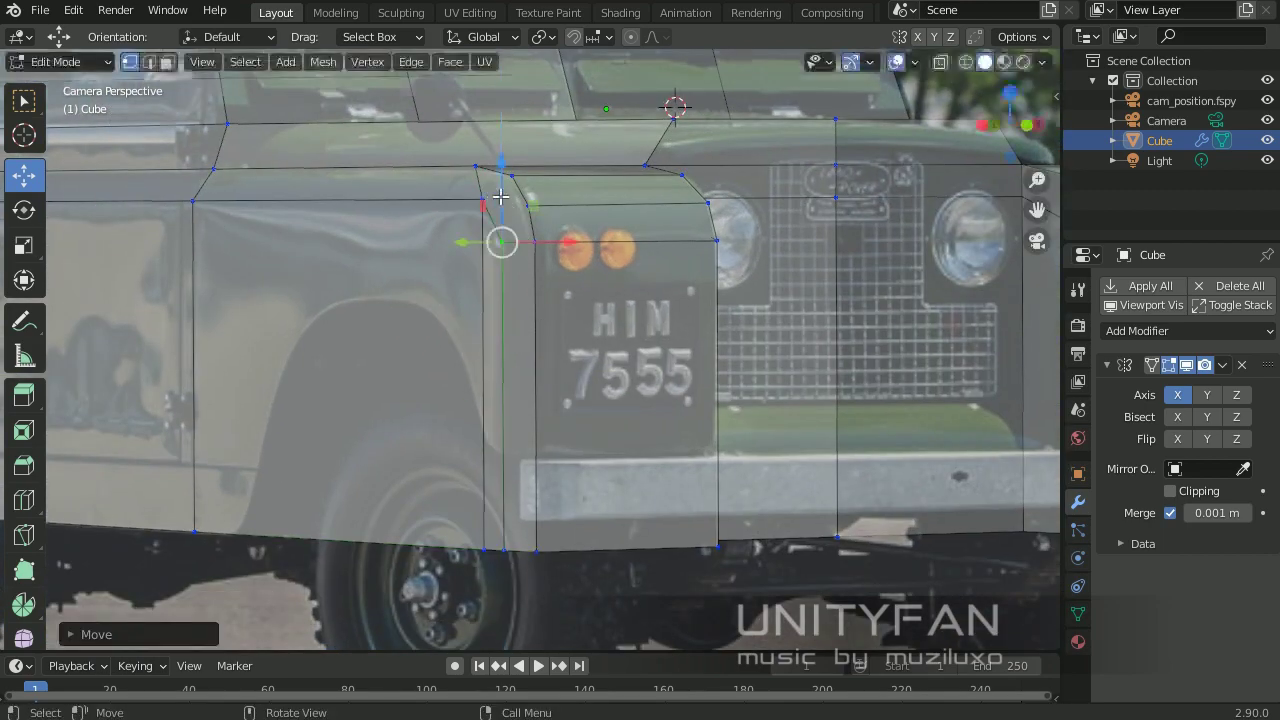
{"action": "middle_click_drag", "start_coordinate": [500, 196], "coordinate": [505, 266], "text": "shift"}
{"action": "scroll", "coordinate": [549, 276], "scroll_direction": "up", "scroll_amount": 2}
{"action": "key", "text": "k"}
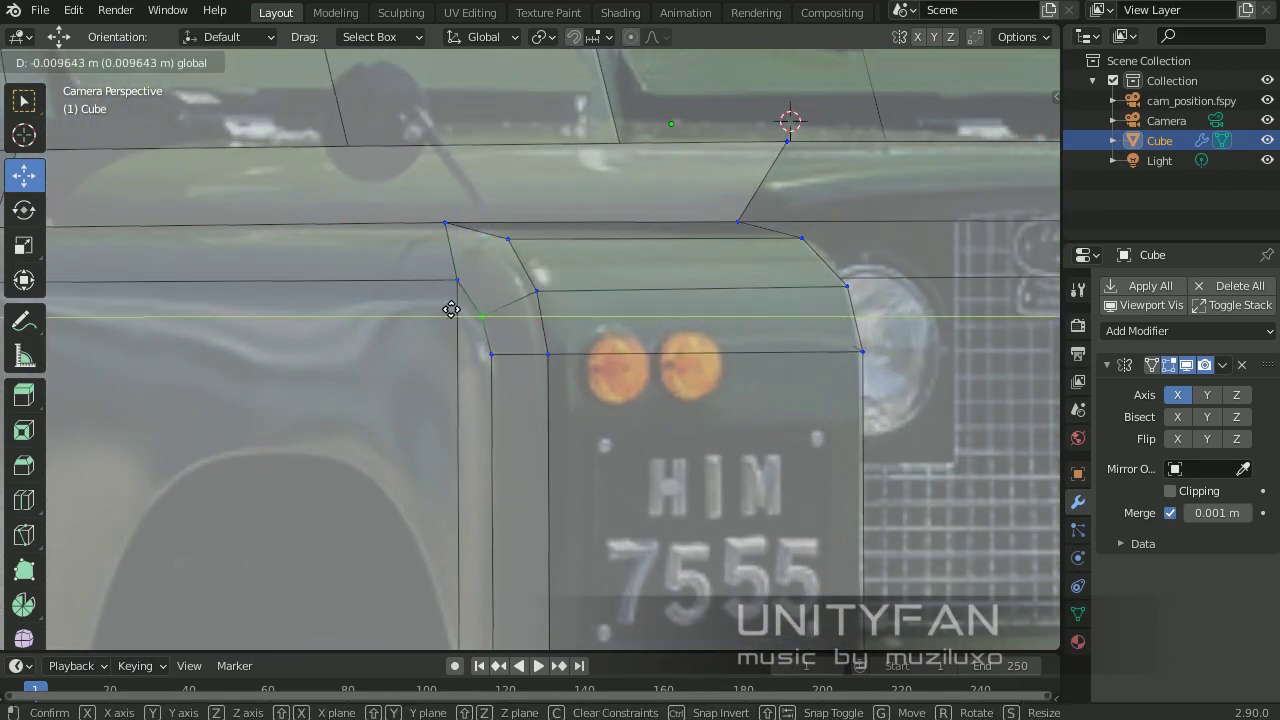
{"action": "left_click", "coordinate": [451, 310]}
{"action": "scroll", "coordinate": [538, 381], "scroll_direction": "down", "scroll_amount": 4}
{"action": "scroll", "coordinate": [440, 371], "scroll_direction": "up", "scroll_amount": 3}
{"action": "scroll", "coordinate": [472, 378], "scroll_direction": "down", "scroll_amount": 1}
Step: Select the front panel's edge loop, check it from another angle, then deselect
{"action": "middle_click_drag", "start_coordinate": [472, 378], "coordinate": [771, 466], "text": "shift"}
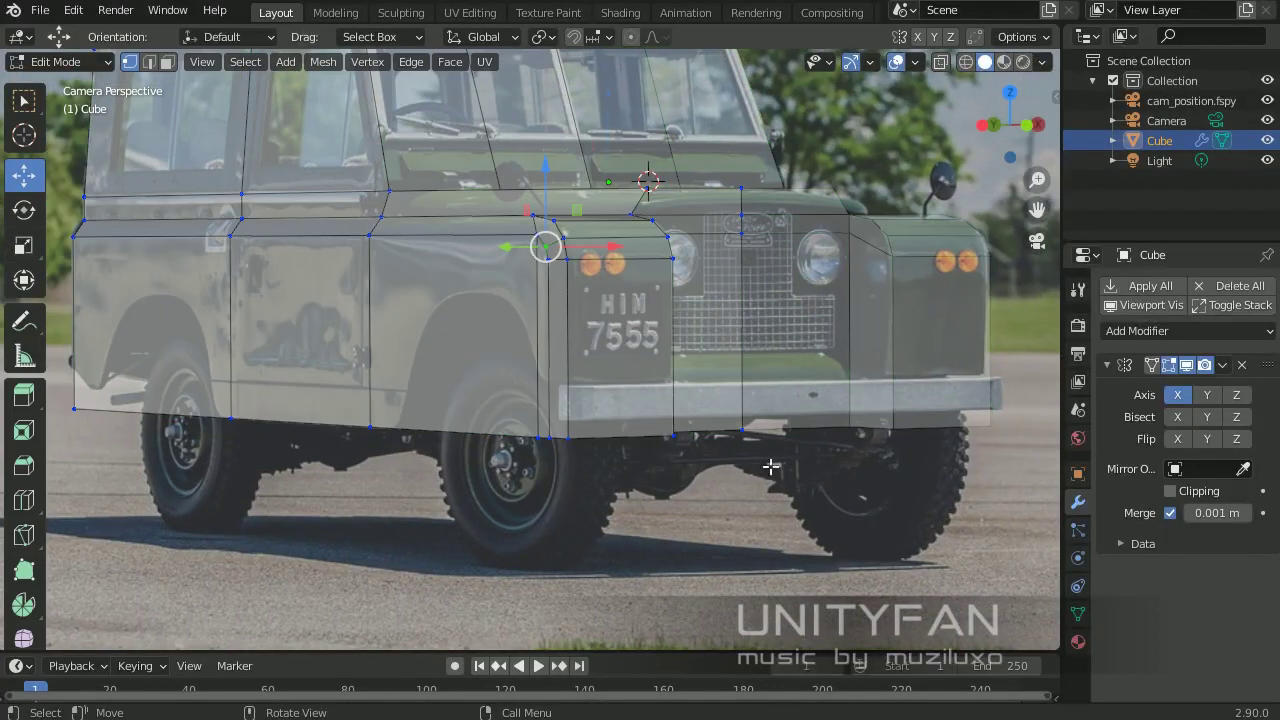
{"action": "scroll", "coordinate": [771, 466], "scroll_direction": "up", "scroll_amount": 2}
{"action": "left_click", "coordinate": [629, 380], "text": "alt"}
{"action": "scroll", "coordinate": [588, 467], "scroll_direction": "up", "scroll_amount": 1}
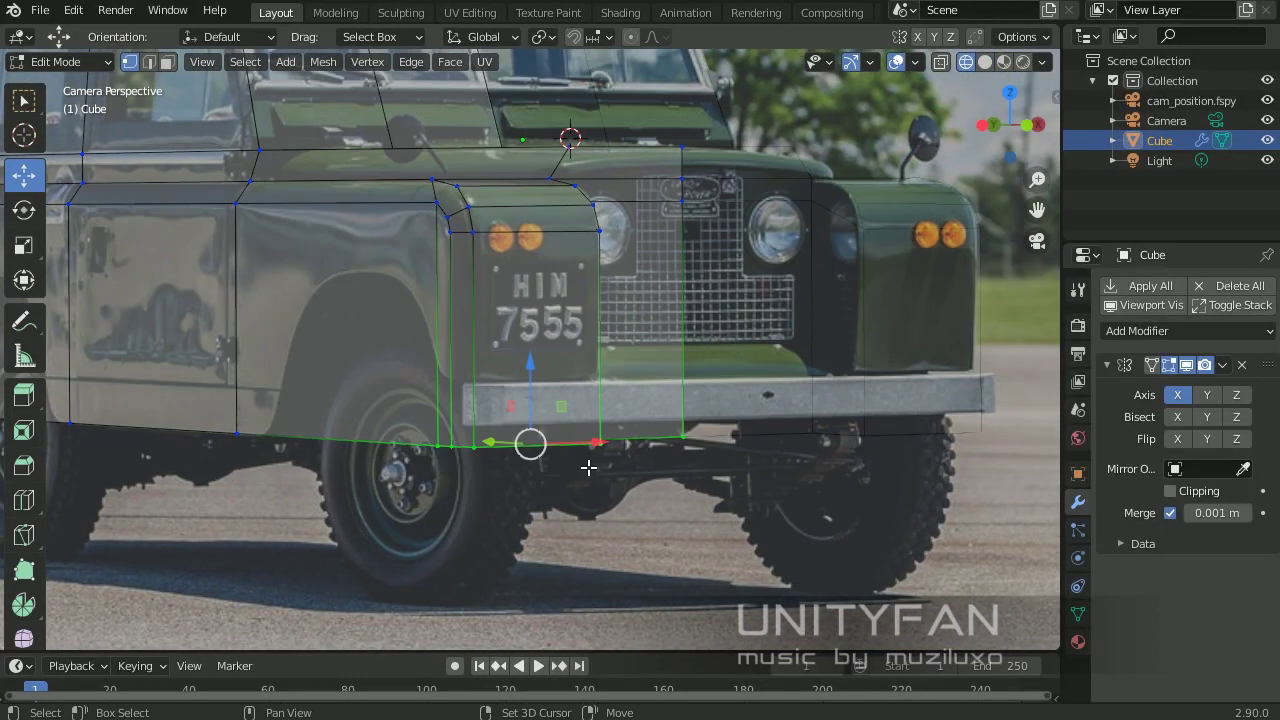
{"action": "middle_click_drag", "start_coordinate": [588, 467], "coordinate": [594, 400]}
{"action": "key", "text": "KP_0"}
{"action": "scroll", "coordinate": [540, 432], "scroll_direction": "down", "scroll_amount": 1}
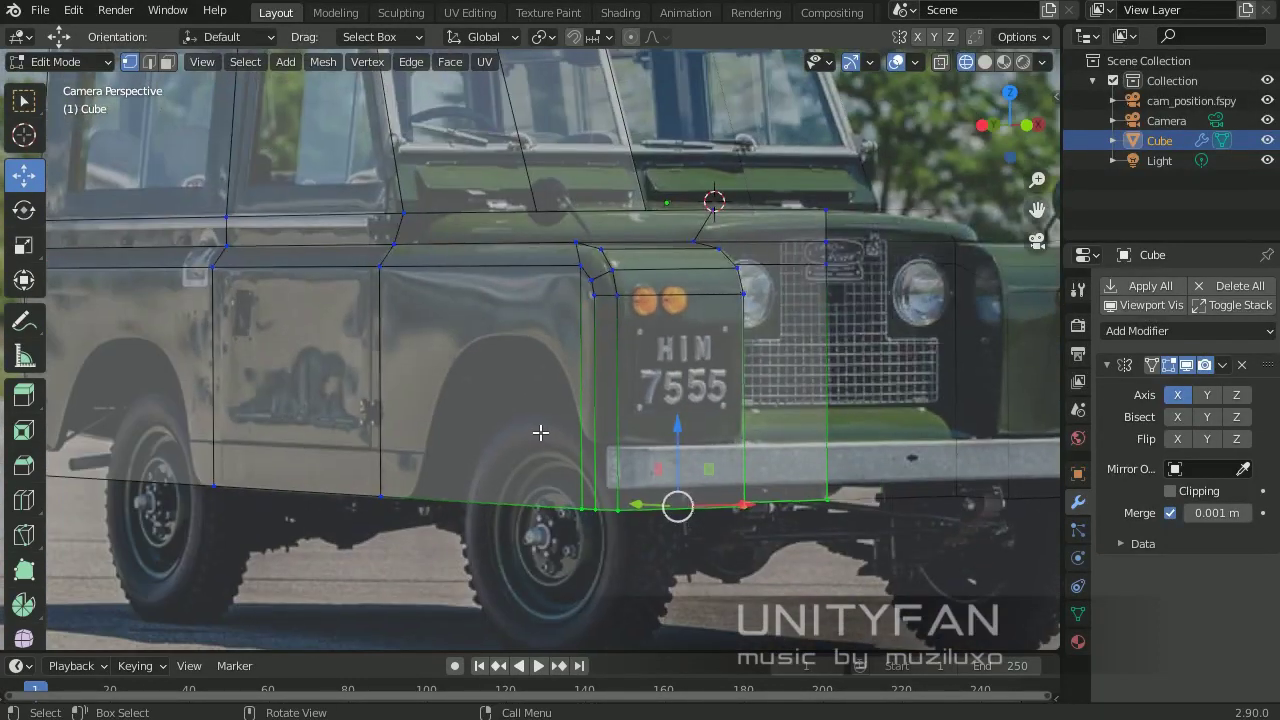
{"action": "scroll", "coordinate": [540, 432], "scroll_direction": "up", "scroll_amount": 2}
{"action": "left_click", "coordinate": [451, 422]}
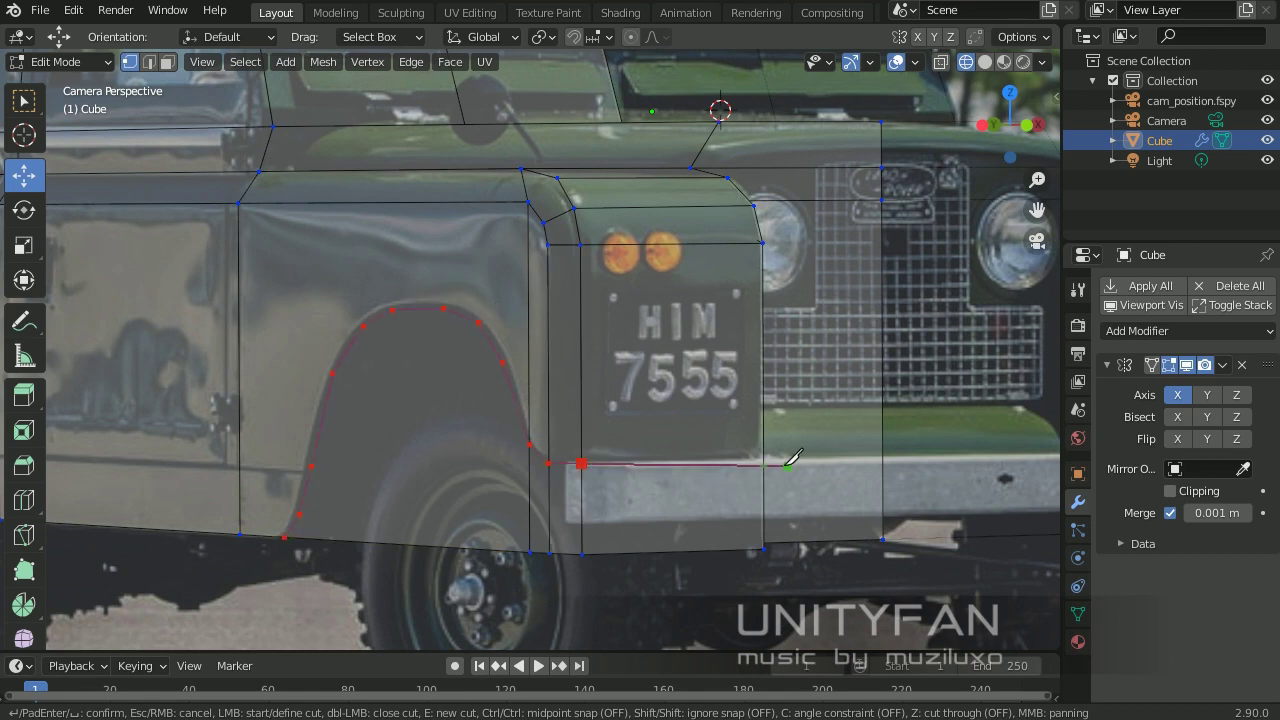
Step: Orbit out of the camera view to inspect the cut wheel arch
{"action": "mouse_move", "coordinate": [810, 496]}
{"action": "middle_mouse_down"}
{"action": "mouse_move", "coordinate": [471, 426]}
{"action": "mouse_move", "coordinate": [496, 488]}
{"action": "middle_mouse_up"}
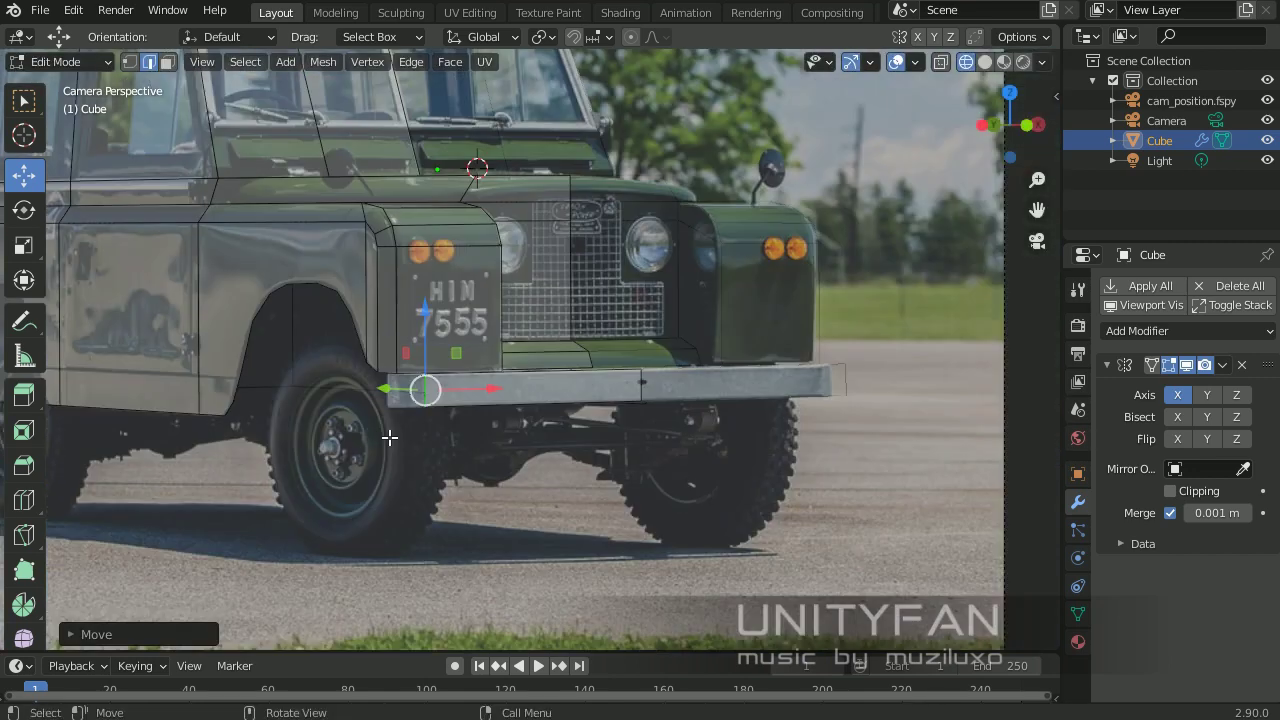
Step: Scale the selected lower front edges and move them along Y into place
{"action": "key", "text": "g"}
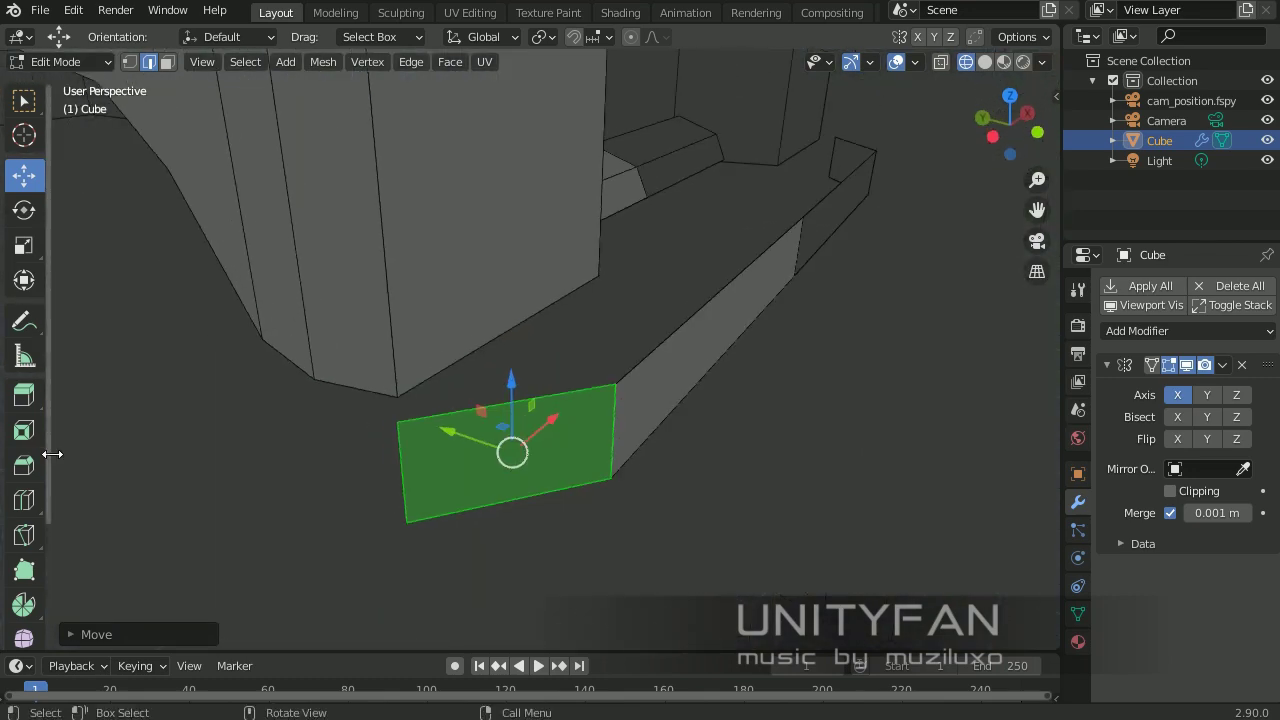
{"action": "left_click", "coordinate": [24, 175]}
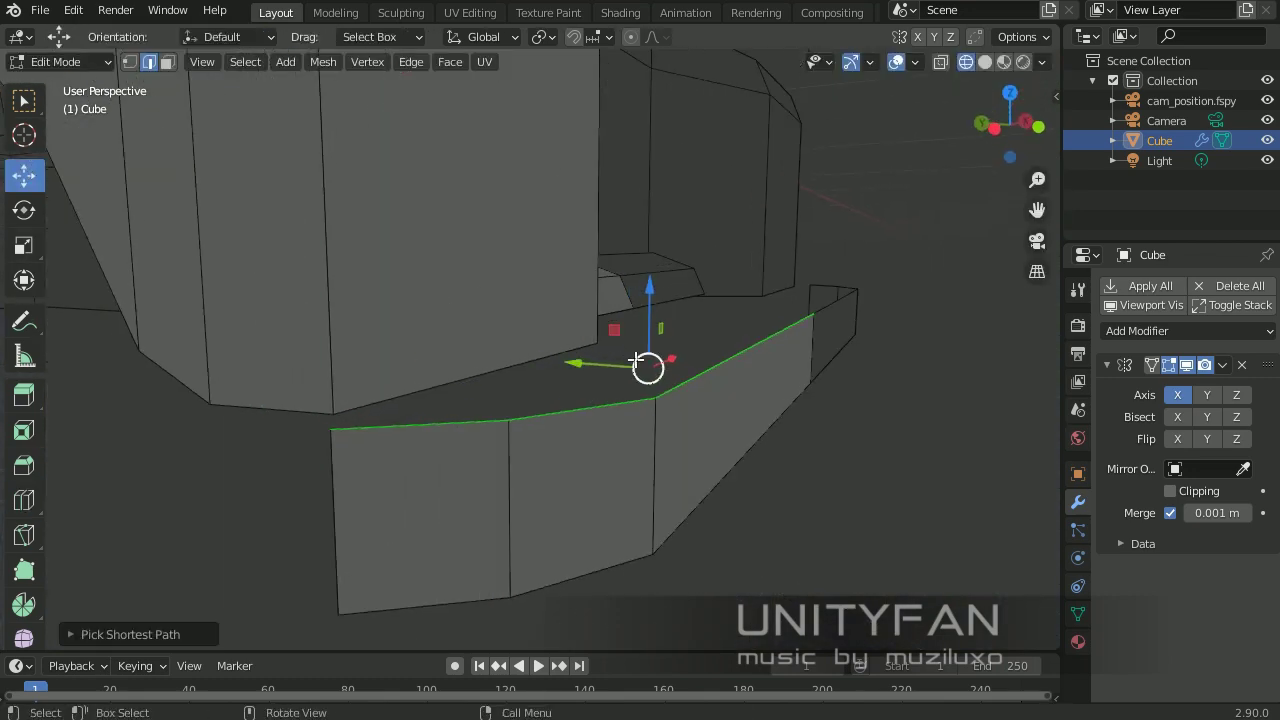
{"action": "key", "text": "s"}
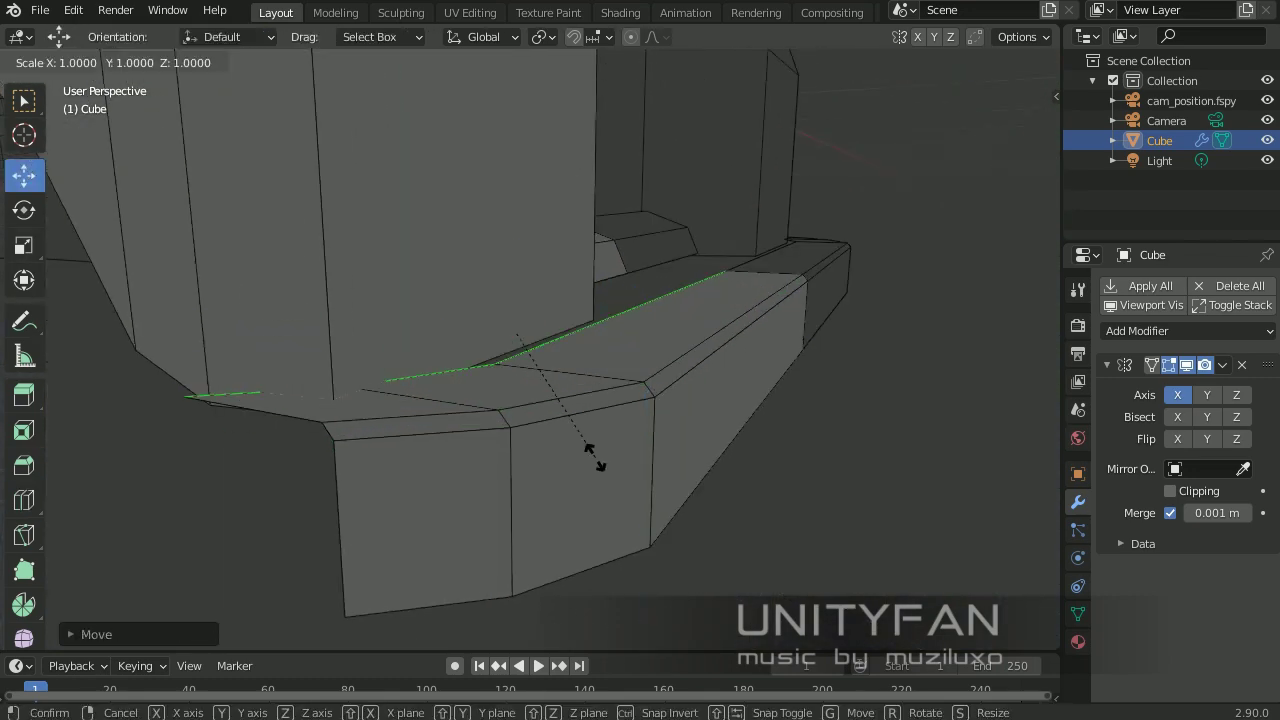
{"action": "key", "text": "g"}
{"action": "key", "text": "y"}
{"action": "left_click", "coordinate": [549, 343]}
Step: Move the bumper vertices excluding Z, checking the bumper from below and the side
{"action": "middle_click_drag", "start_coordinate": [549, 343], "coordinate": [683, 263]}
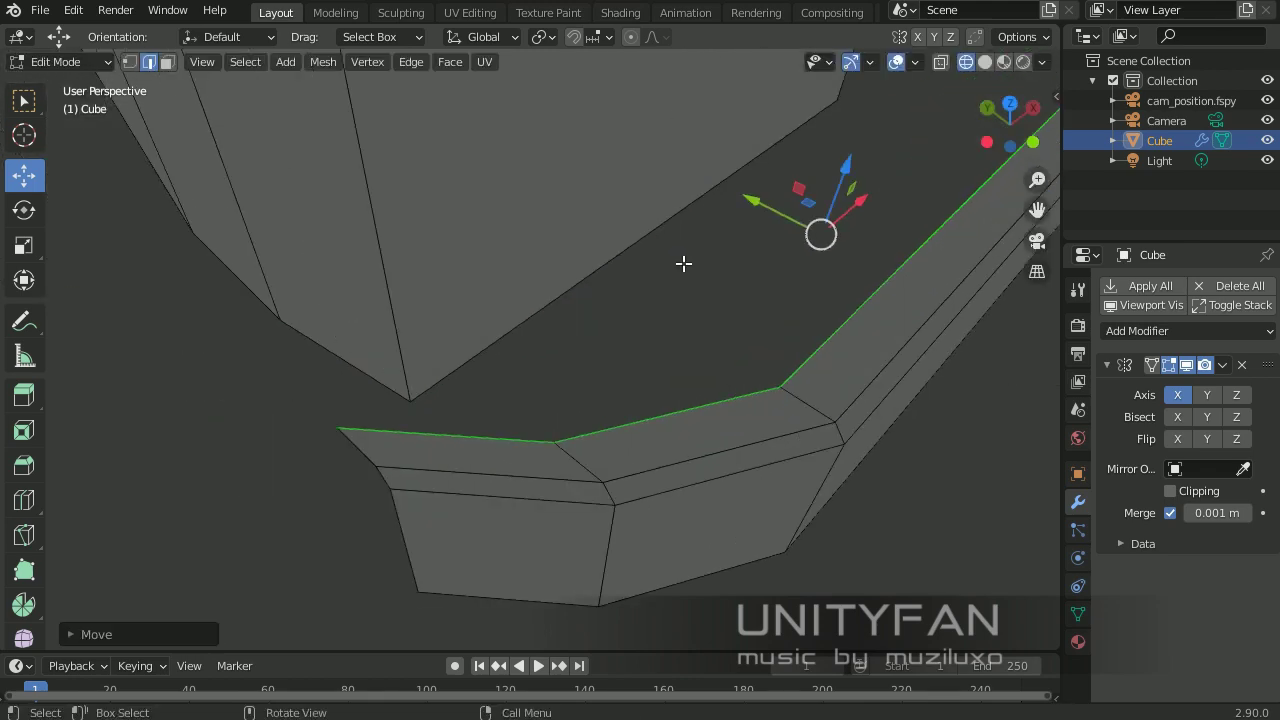
{"action": "key", "text": "g"}
{"action": "key", "text": "shift+z"}
{"action": "middle_click_drag", "start_coordinate": [418, 422], "coordinate": [177, 86]}
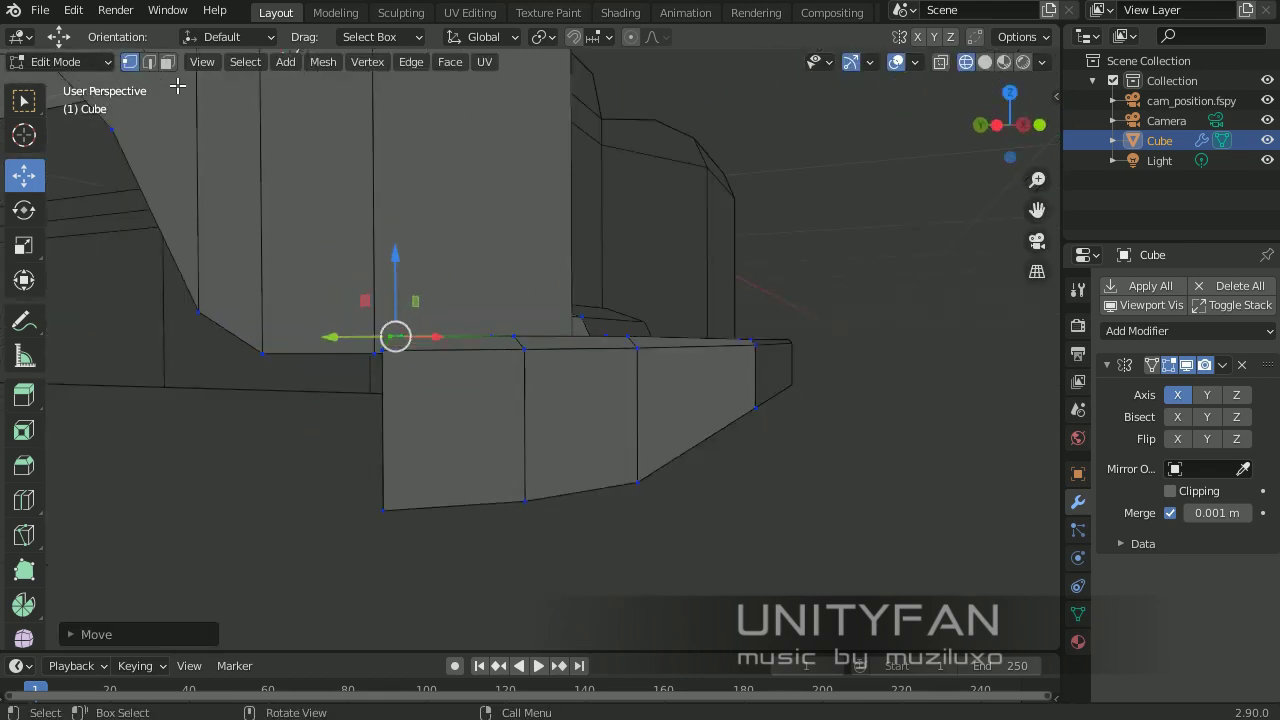
{"action": "mouse_move", "coordinate": [635, 490]}
{"action": "middle_mouse_down"}
{"action": "mouse_move", "coordinate": [600, 440]}
{"action": "mouse_move", "coordinate": [314, 600]}
{"action": "middle_mouse_up"}
{"action": "key", "text": "g"}
{"action": "left_click", "coordinate": [687, 428]}
{"action": "left_click", "coordinate": [596, 446]}
Step: Finish the last bumper vertex move and return to the photo-matched camera view
{"action": "key", "text": "g"}
{"action": "left_click", "coordinate": [455, 271]}
{"action": "key", "text": "Tab"}
{"action": "scroll", "coordinate": [646, 362], "scroll_direction": "down", "scroll_amount": 5}
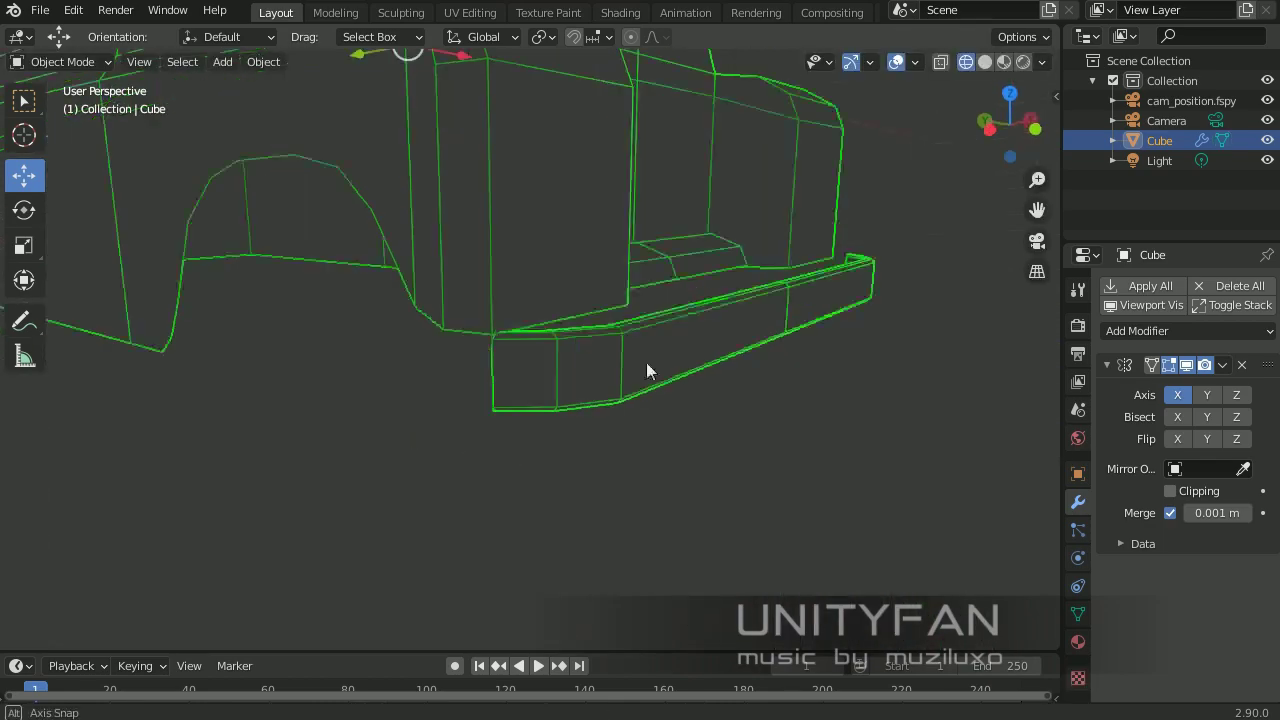
{"action": "mouse_move", "coordinate": [646, 362]}
{"action": "middle_mouse_down"}
{"action": "mouse_move", "coordinate": [717, 545]}
{"action": "mouse_move", "coordinate": [668, 502]}
{"action": "middle_mouse_up"}
{"action": "key", "text": "KP_0"}
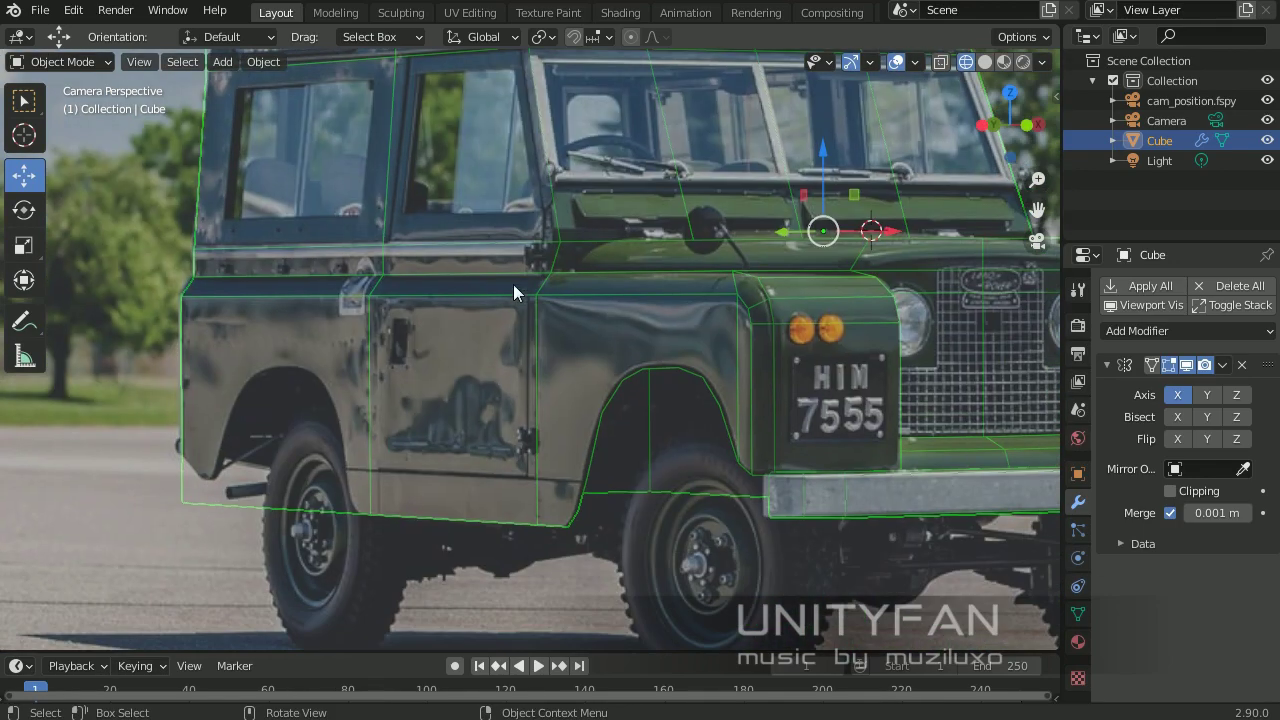
Step: Knife-cut the second wheel arch outline and delete the face inside it
{"action": "key", "text": "Tab"}
{"action": "key", "text": "k"}
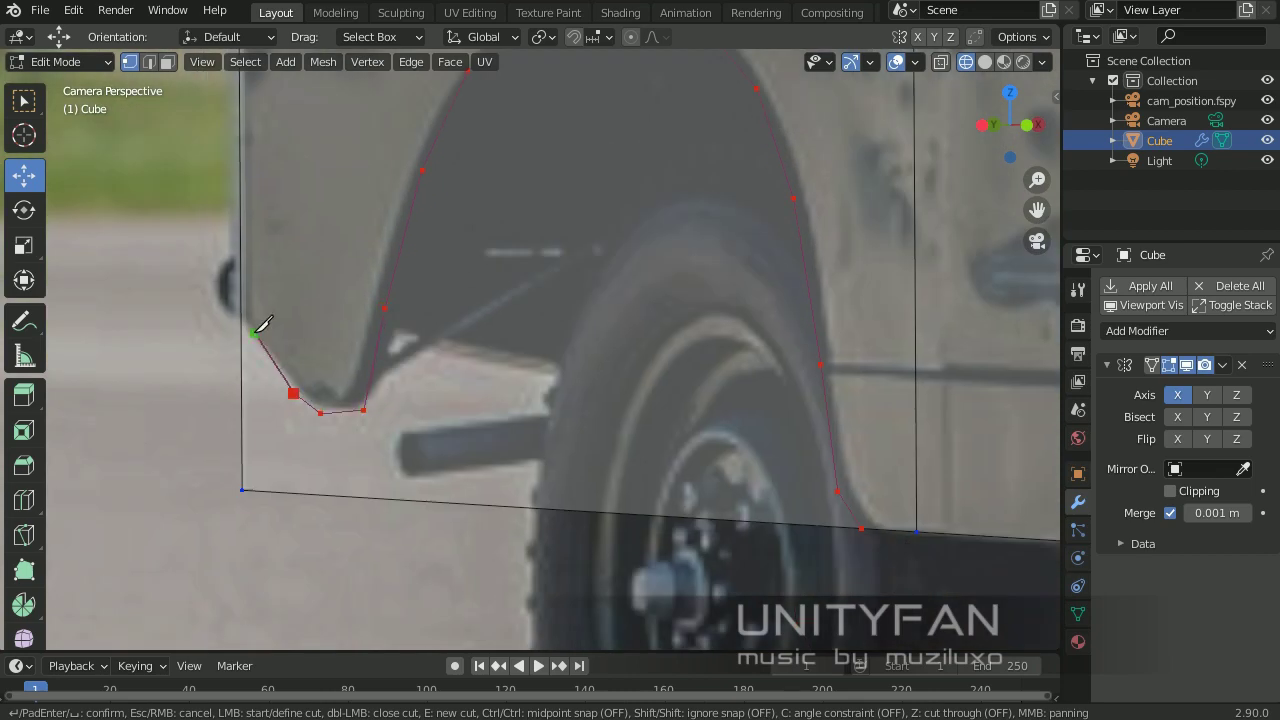
{"action": "key", "text": "Return"}
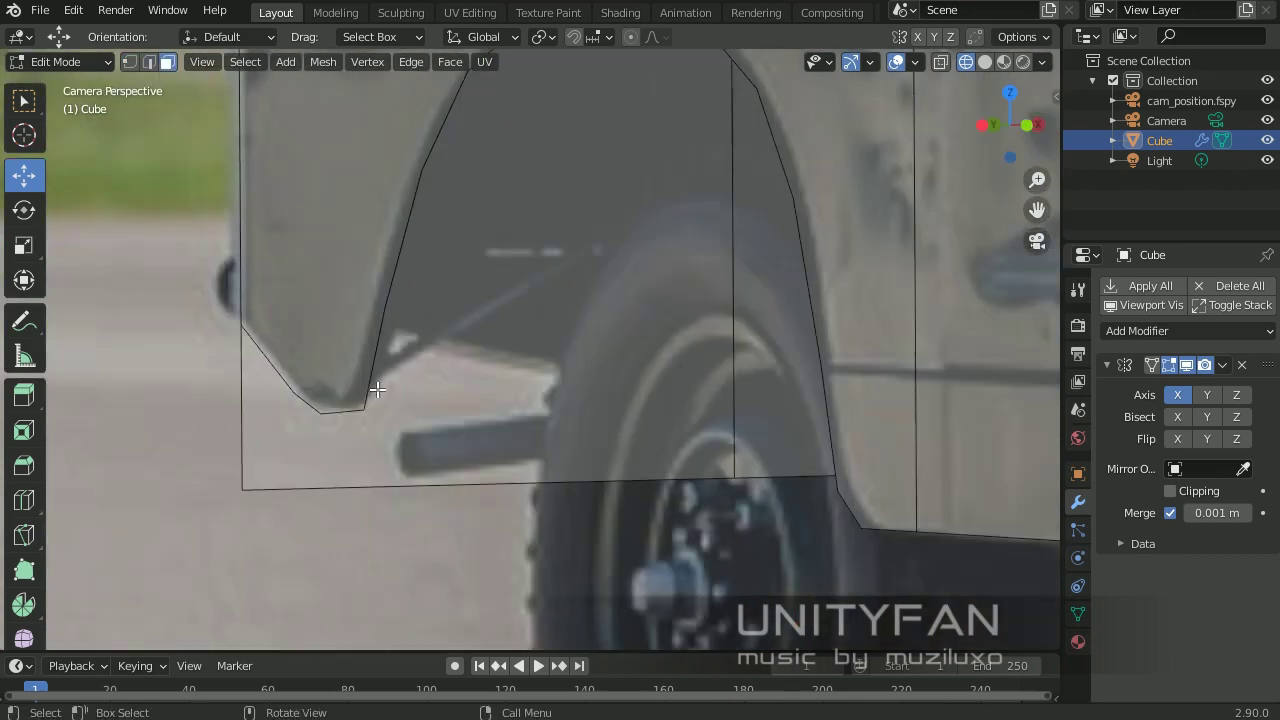
{"action": "middle_click_drag", "start_coordinate": [377, 390], "coordinate": [540, 405]}
{"action": "scroll", "coordinate": [540, 405], "scroll_direction": "up", "scroll_amount": 5}
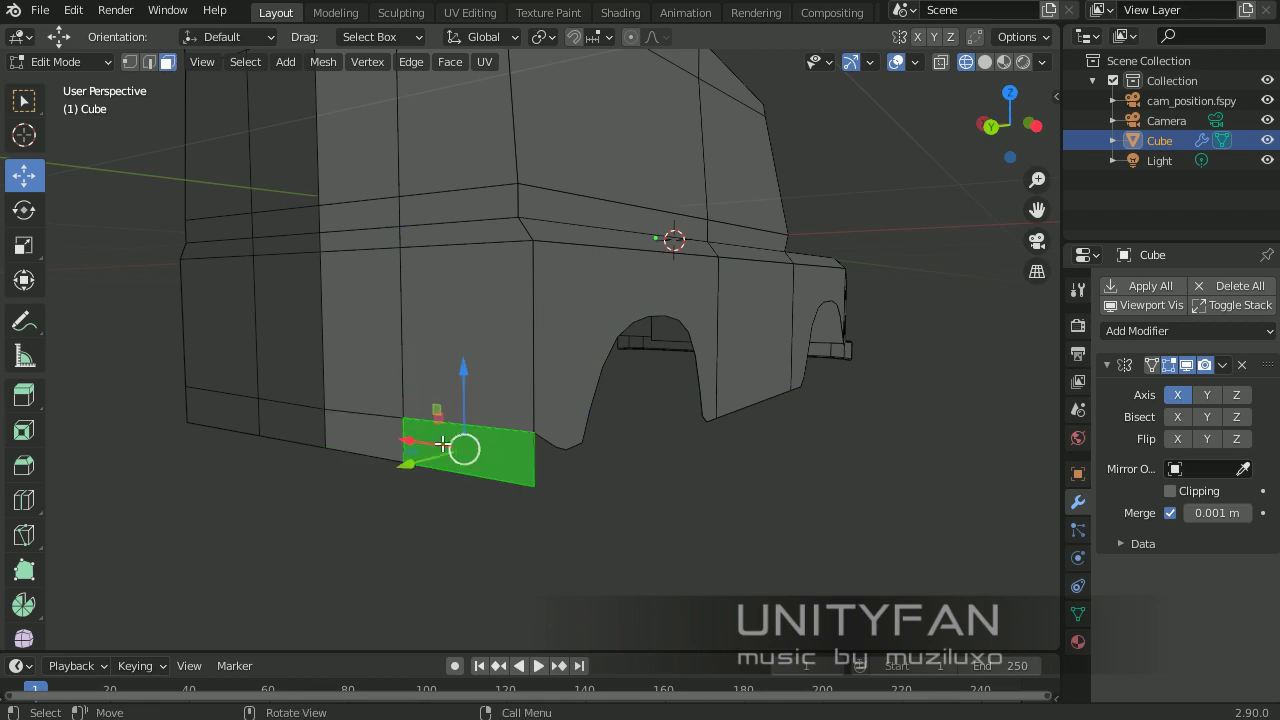
{"action": "key", "text": "x"}
{"action": "left_click", "coordinate": [457, 449]}
Step: Move the edge beside the arch with vertex snapping, then leave edit mode
{"action": "key", "text": "2"}
{"action": "left_click", "coordinate": [706, 509]}
{"action": "key", "text": "g"}
{"action": "left_click", "coordinate": [593, 37]}
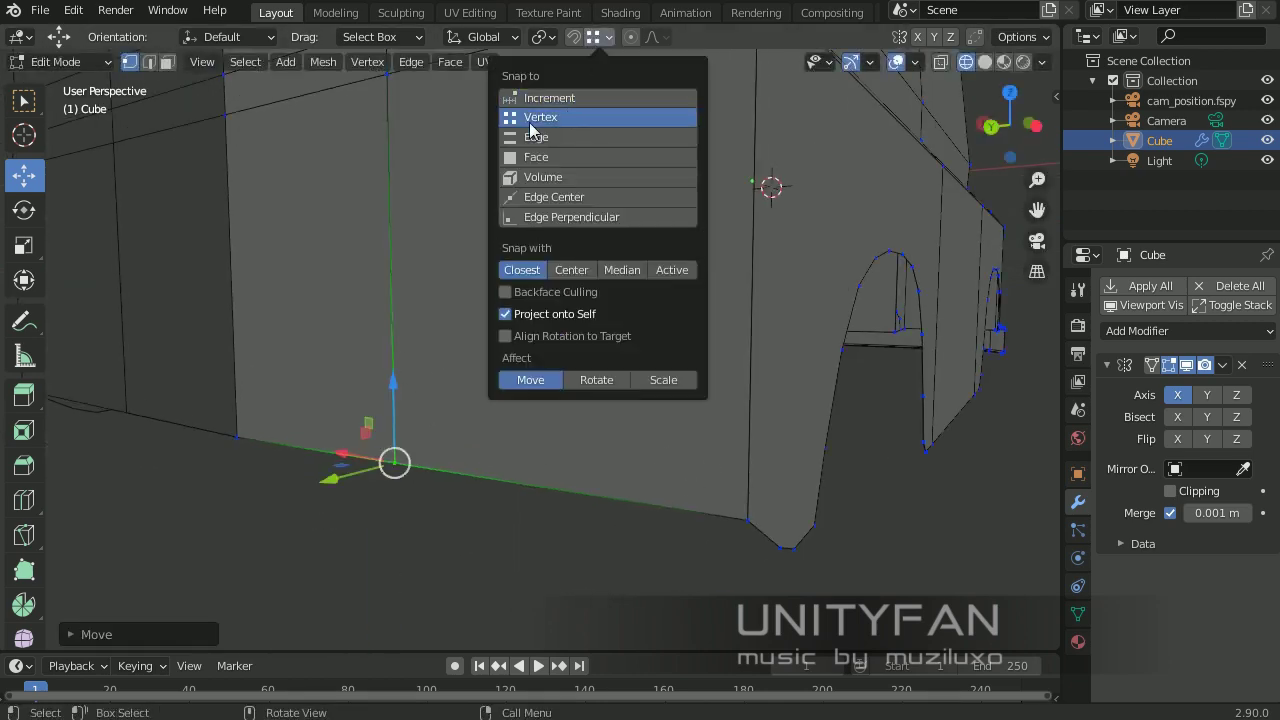
{"action": "scroll", "coordinate": [251, 414], "scroll_direction": "down", "scroll_amount": 5}
{"action": "key", "text": "Tab"}
Step: Orbit around the car's front quarter, then return to the camera view
{"action": "middle_click_drag", "start_coordinate": [649, 331], "coordinate": [529, 390]}
{"action": "scroll", "coordinate": [684, 323], "scroll_direction": "up", "scroll_amount": 3}
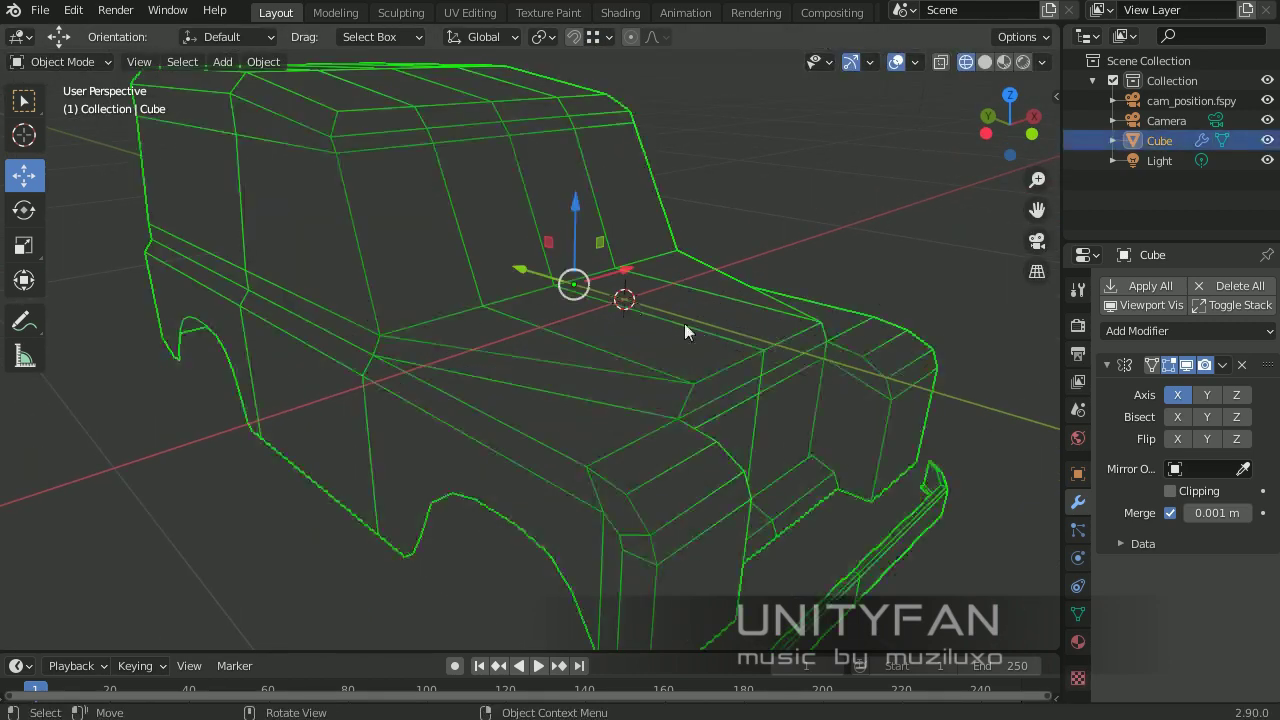
{"action": "middle_click_drag", "start_coordinate": [684, 323], "coordinate": [521, 382]}
{"action": "scroll", "coordinate": [521, 382], "scroll_direction": "down", "scroll_amount": 3}
{"action": "key", "text": "w"}
{"action": "key", "text": "KP_0"}
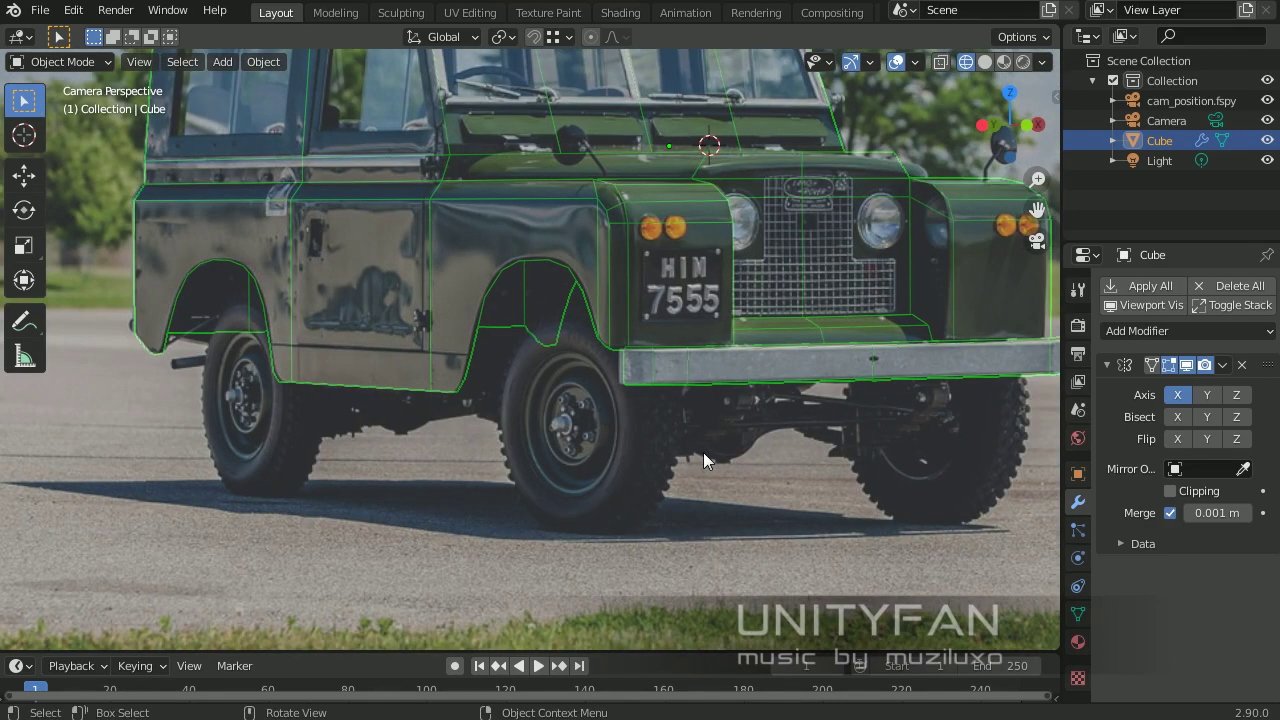
{"action": "scroll", "coordinate": [458, 444], "scroll_direction": "up", "scroll_amount": 2}
{"action": "scroll", "coordinate": [539, 405], "scroll_direction": "down", "scroll_amount": 3}
{"action": "scroll", "coordinate": [211, 270], "scroll_direction": "up", "scroll_amount": 1}
{"action": "key", "text": "shift+space"}
{"action": "key", "text": "g"}
{"action": "scroll", "coordinate": [529, 425], "scroll_direction": "up", "scroll_amount": 1}
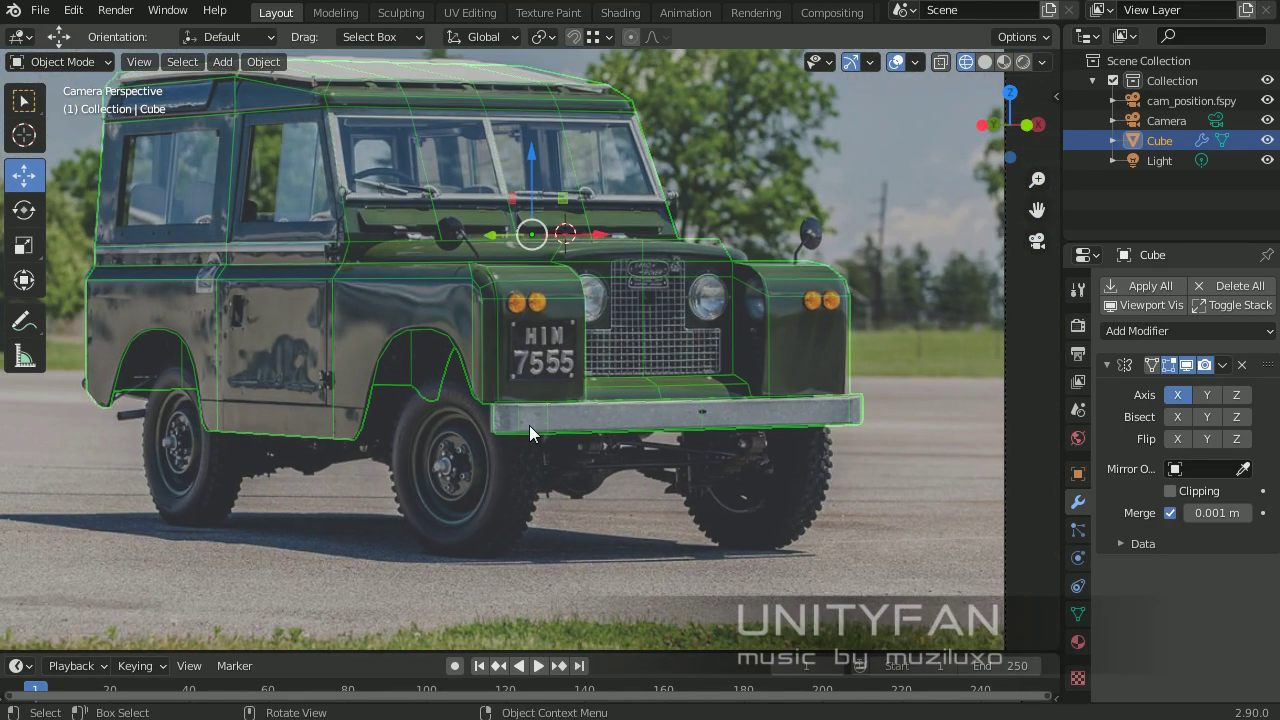
Step: Snap the 3D cursor to the car body and add a plane there
{"action": "key", "text": "shift+s"}
{"action": "left_click", "coordinate": [567, 532]}
{"action": "key", "text": "shift+a"}
{"action": "left_click", "coordinate": [651, 311]}
Step: Drop the new plane below the car along Z, shrink it and subdivide it
{"action": "key", "text": "g"}
{"action": "key", "text": "z"}
{"action": "left_click", "coordinate": [487, 457]}
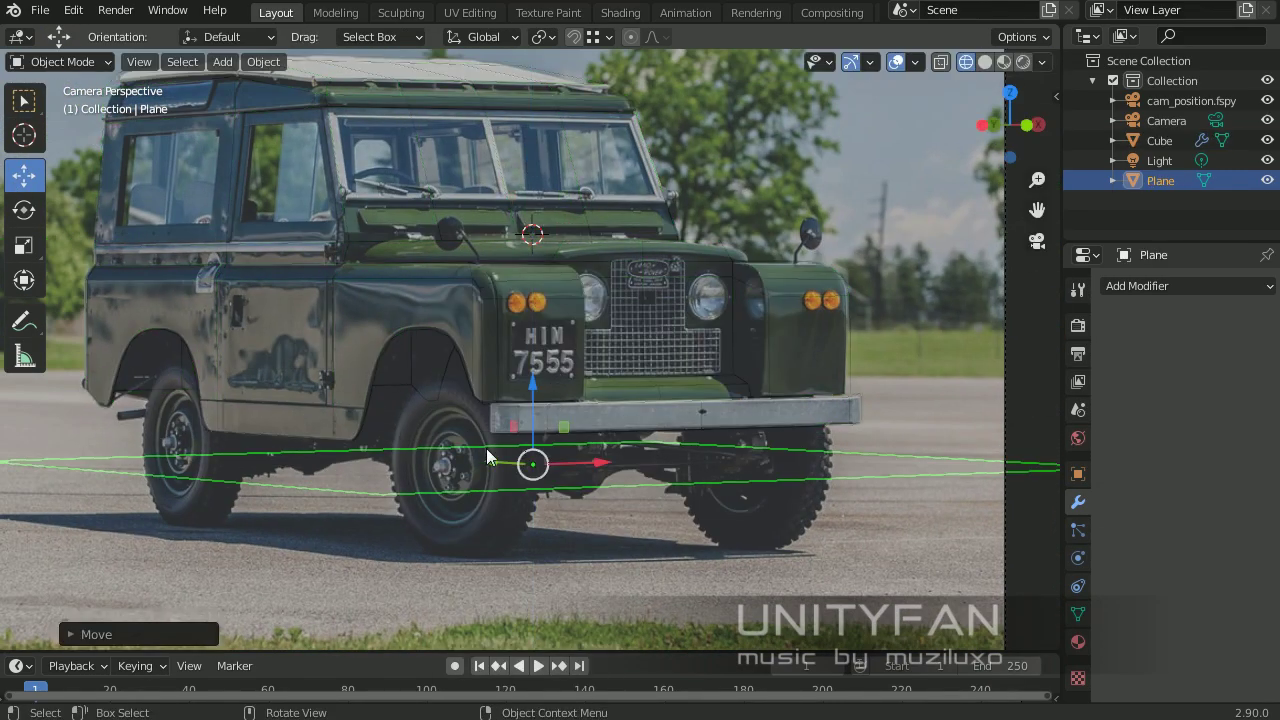
{"action": "key", "text": "Tab"}
{"action": "key", "text": "s"}
{"action": "scroll", "coordinate": [522, 224], "scroll_direction": "up", "scroll_amount": 3}
{"action": "right_click", "coordinate": [522, 224]}
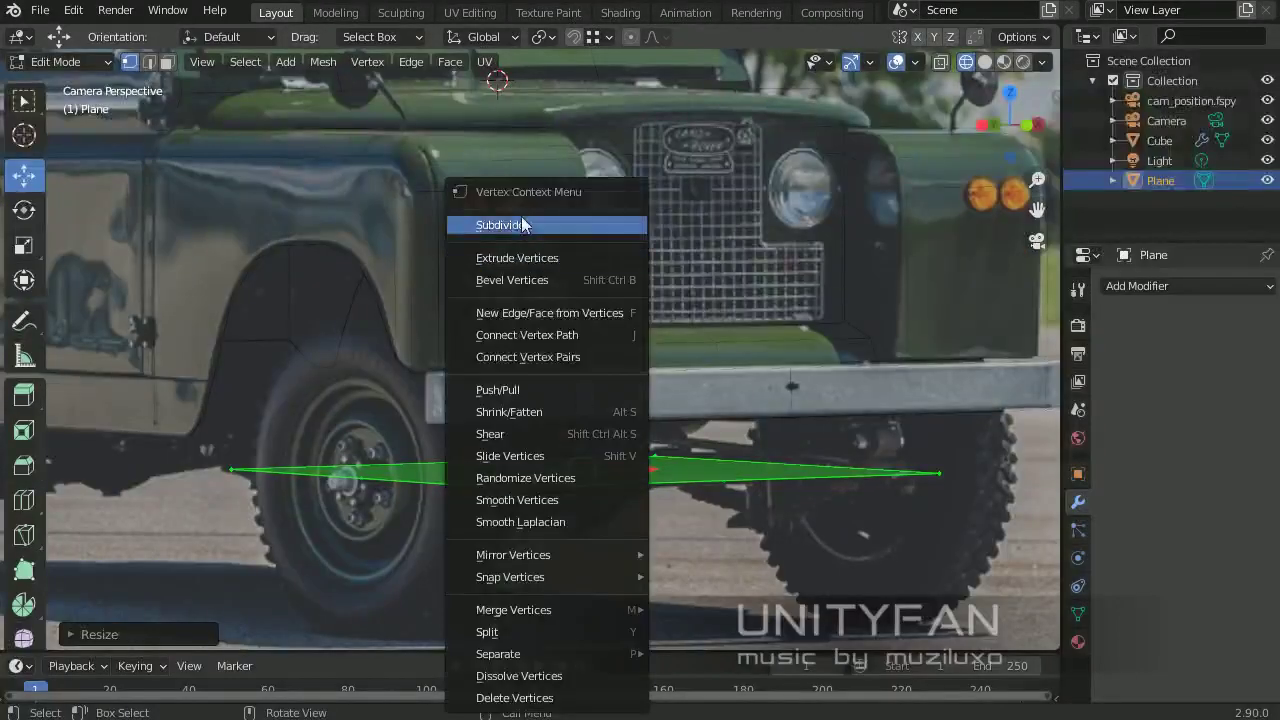
{"action": "left_click", "coordinate": [522, 224]}
Step: Delete the plane's extra geometry down to a single edge profile
{"action": "key", "text": "2"}
{"action": "left_click", "coordinate": [626, 468]}
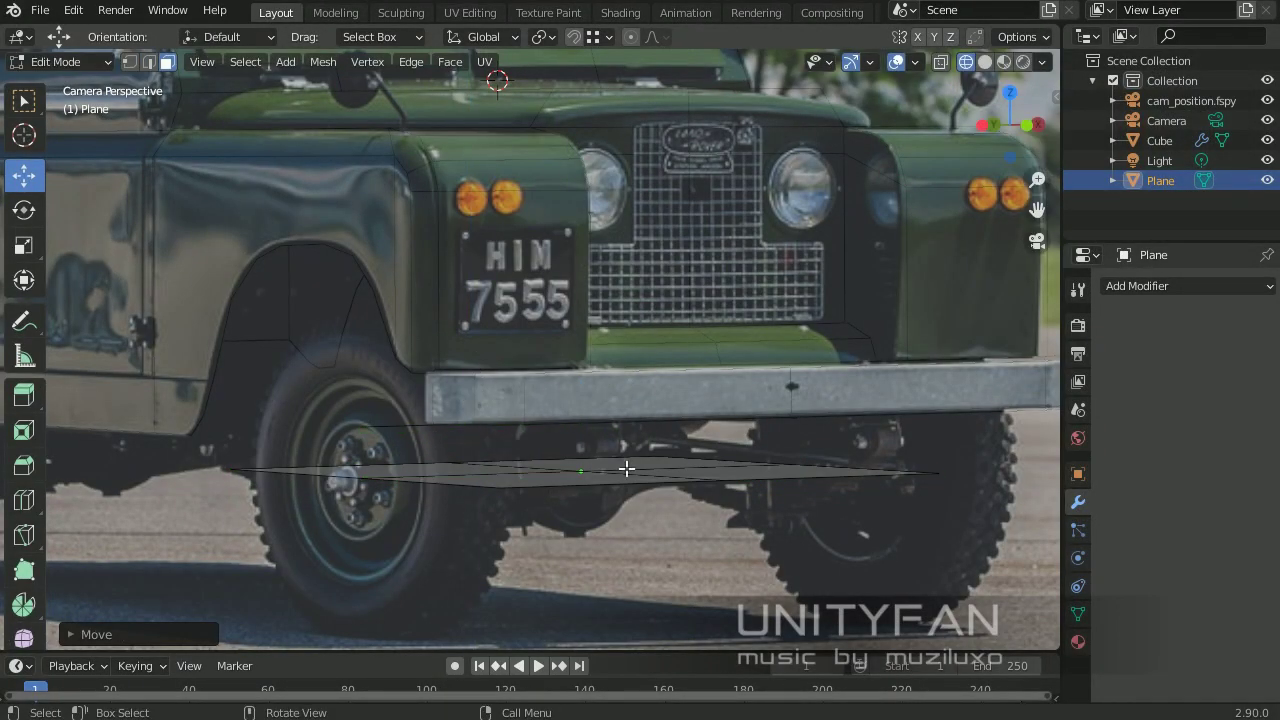
{"action": "key", "text": "x"}
{"action": "left_click", "coordinate": [493, 472]}
{"action": "key", "text": "Tab"}
{"action": "scroll", "coordinate": [504, 435], "scroll_direction": "up", "scroll_amount": 2}
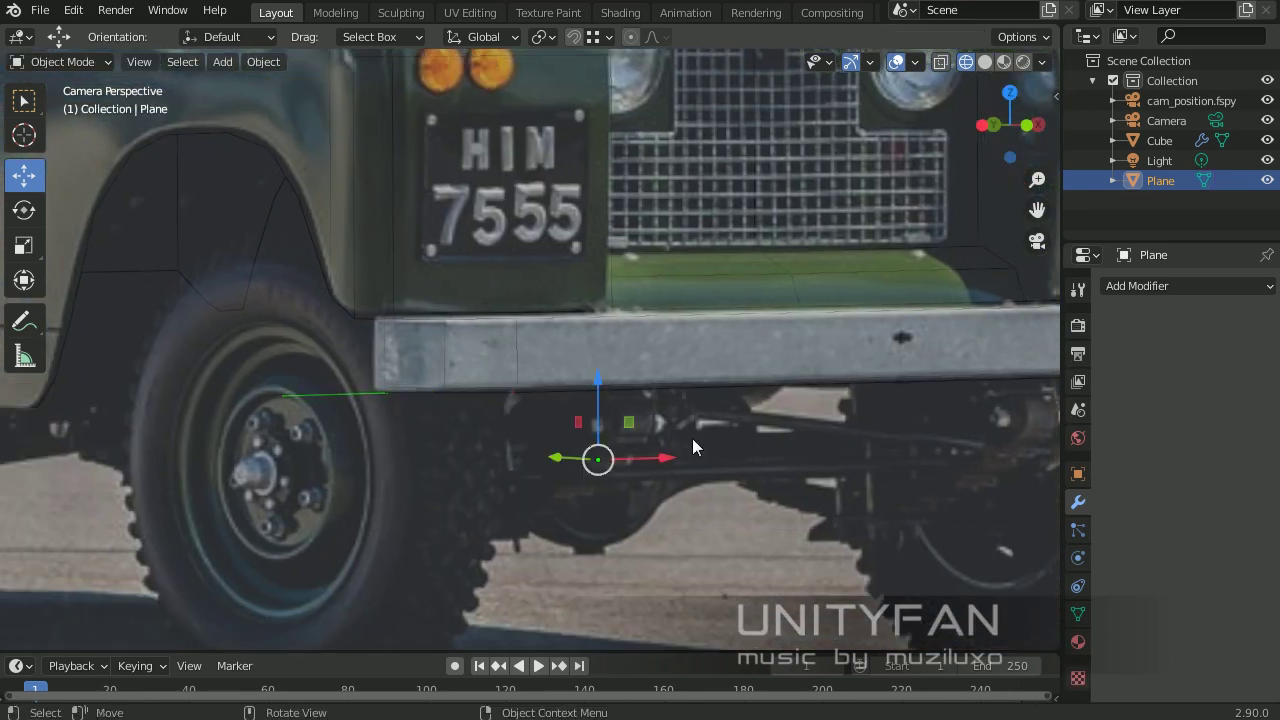
Step: Add a Screw modifier revolving the edge around the X axis into an axle
{"action": "left_click", "coordinate": [1185, 286]}
{"action": "left_click", "coordinate": [883, 552]}
{"action": "left_click", "coordinate": [1177, 474]}
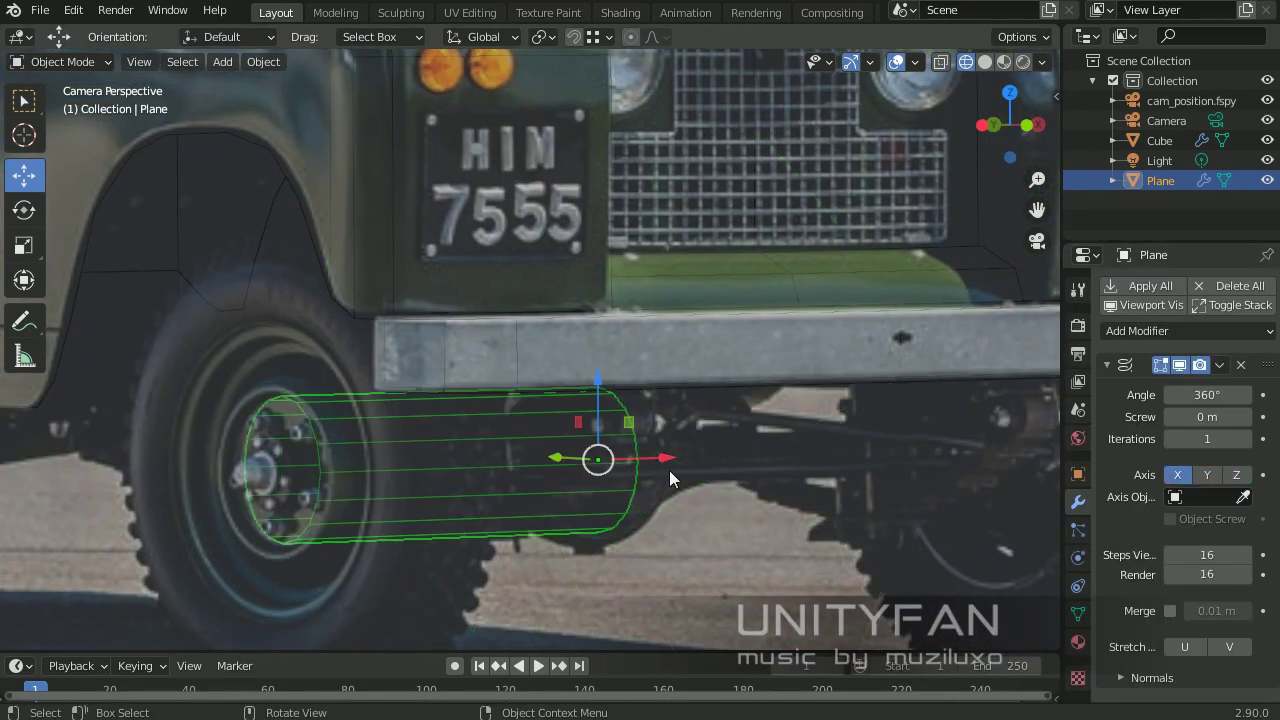
{"action": "scroll", "coordinate": [669, 470], "scroll_direction": "down", "scroll_amount": 2, "text": "shift"}
{"action": "key", "text": "Tab"}
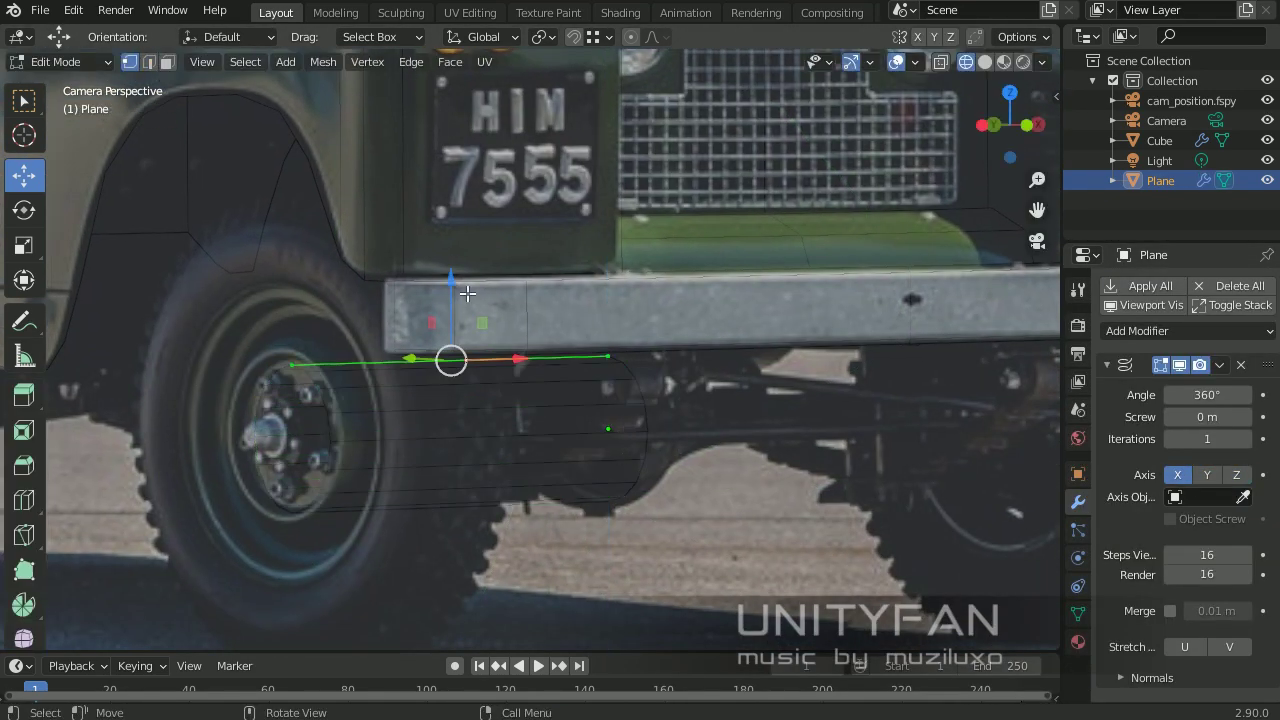
{"action": "key", "text": "Tab"}
{"action": "scroll", "coordinate": [583, 400], "scroll_direction": "down", "scroll_amount": 3}
{"action": "scroll", "coordinate": [612, 380], "scroll_direction": "up", "scroll_amount": 5}
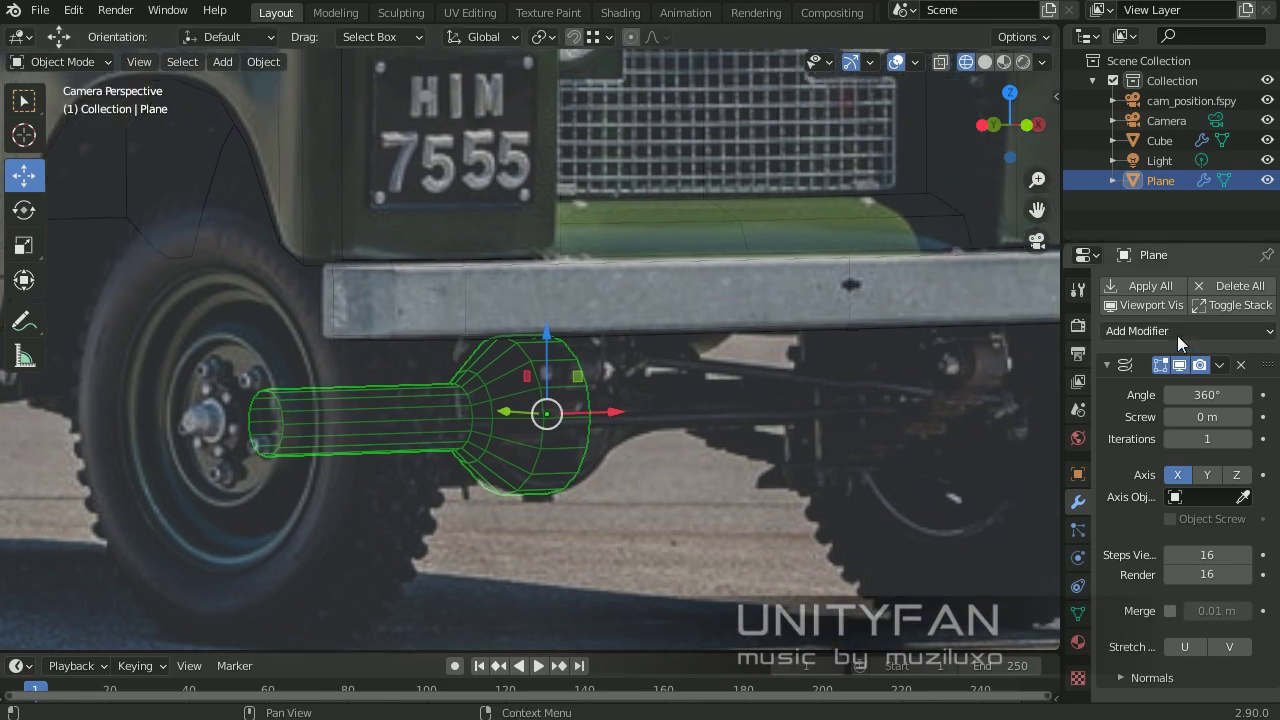
Step: Adjust the axle profile vertices and pan along the axle to check it
{"action": "left_click", "coordinate": [1185, 330]}
{"action": "scroll", "coordinate": [612, 423], "scroll_direction": "up", "scroll_amount": 2}
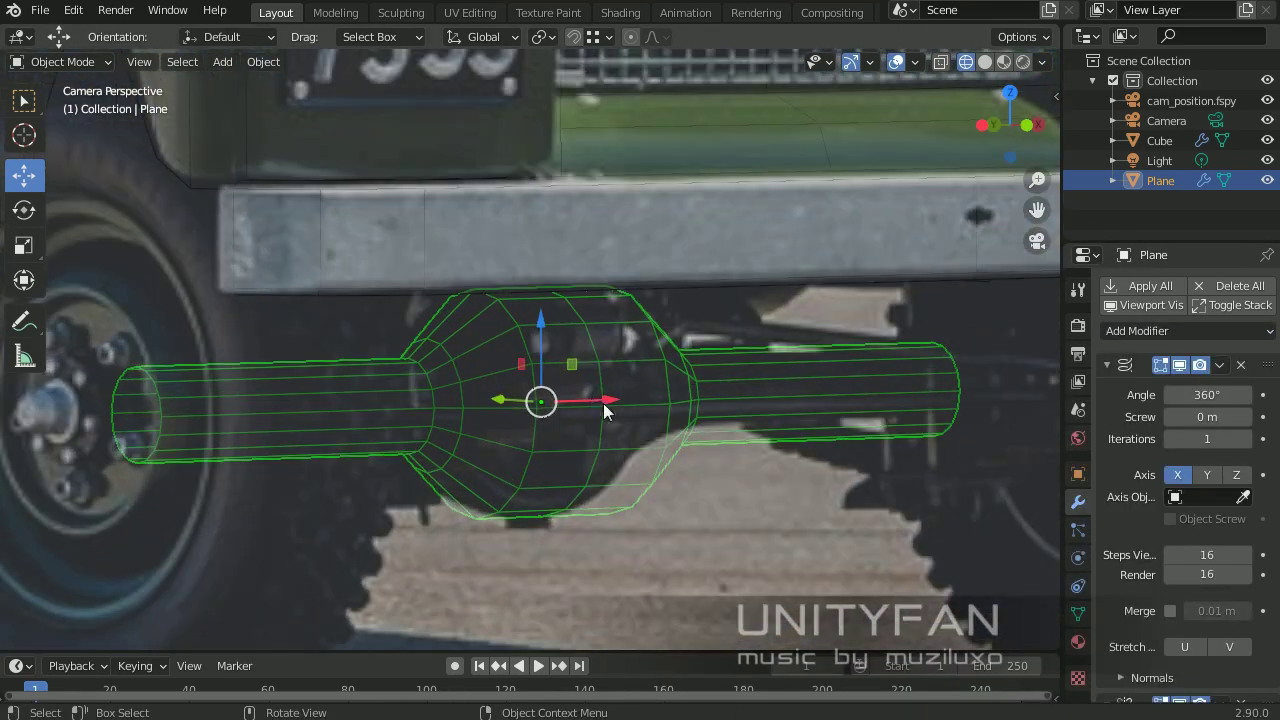
{"action": "scroll", "coordinate": [648, 411], "scroll_direction": "down", "scroll_amount": 3}
{"action": "scroll", "coordinate": [648, 411], "scroll_direction": "up", "scroll_amount": 2}
{"action": "key", "text": "Tab"}
{"action": "left_click", "coordinate": [263, 370]}
{"action": "middle_click_drag", "start_coordinate": [385, 390], "coordinate": [535, 380], "text": "shift"}
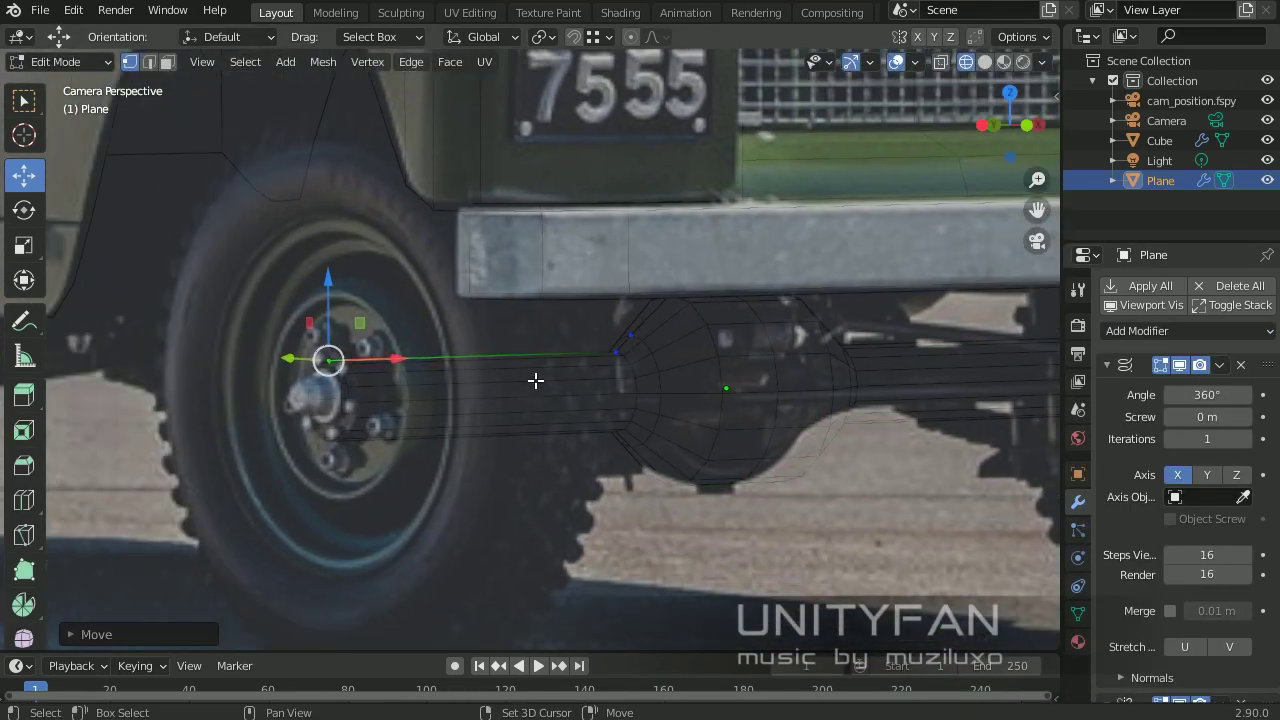
{"action": "key", "text": "Tab"}
Step: Raise the central profile vertices along Z to form the bulging differential
{"action": "key", "text": "shift+z"}
{"action": "scroll", "coordinate": [470, 355], "scroll_direction": "down", "scroll_amount": 1}
{"action": "scroll", "coordinate": [558, 334], "scroll_direction": "up", "scroll_amount": 2}
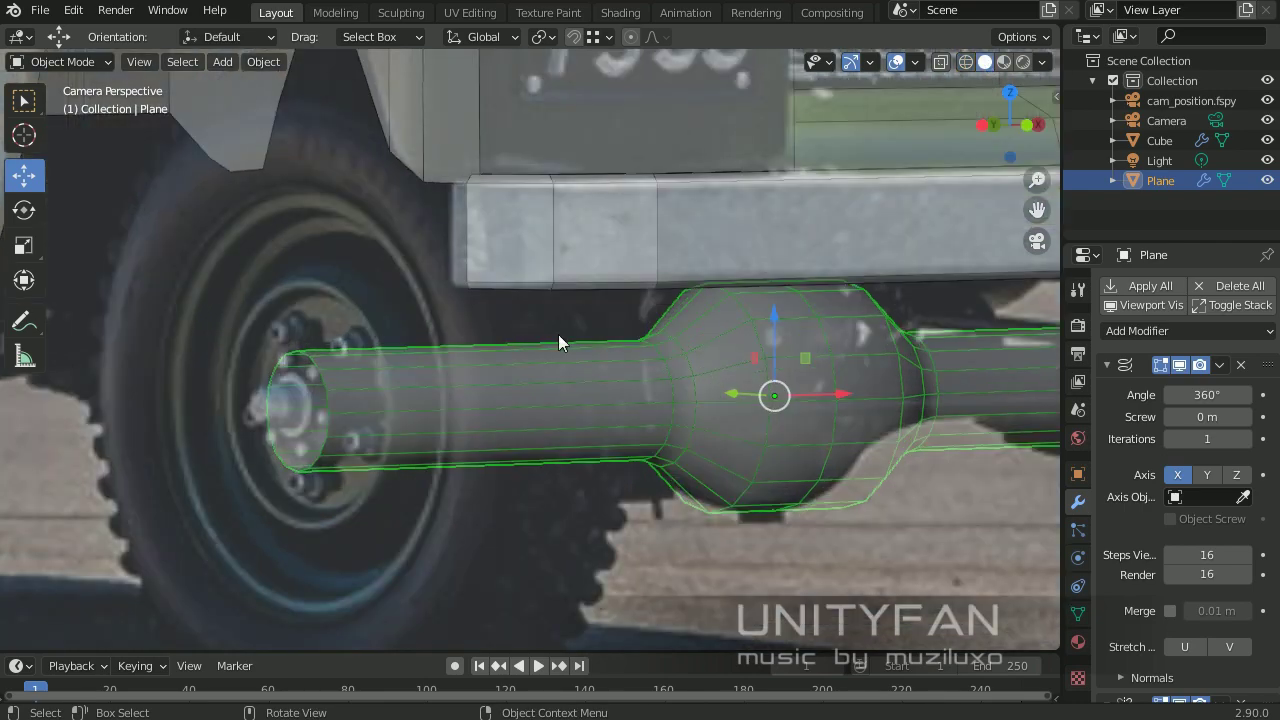
{"action": "key", "text": "Tab"}
{"action": "scroll", "coordinate": [661, 362], "scroll_direction": "up", "scroll_amount": 2}
{"action": "key", "text": "g"}
{"action": "key", "text": "z"}
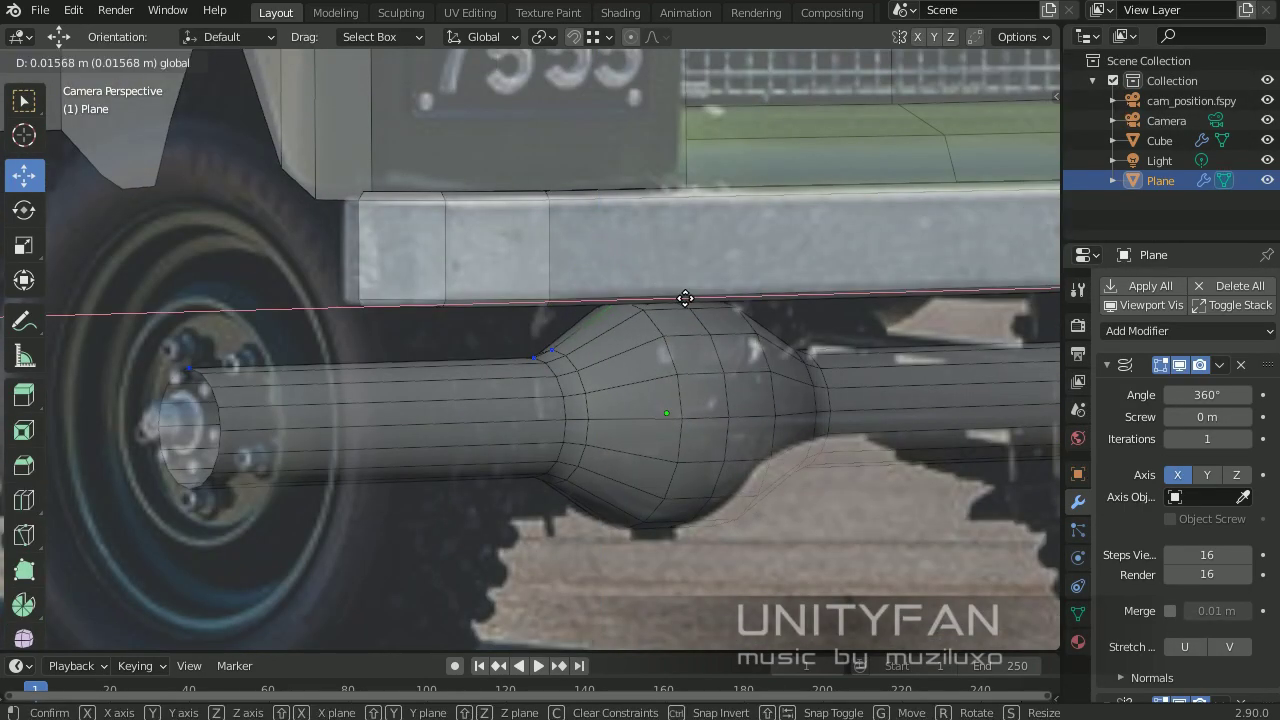
{"action": "left_click", "coordinate": [685, 298]}
{"action": "scroll", "coordinate": [685, 298], "scroll_direction": "down", "scroll_amount": 2}
{"action": "scroll", "coordinate": [611, 320], "scroll_direction": "up", "scroll_amount": 2}
{"action": "scroll", "coordinate": [611, 320], "scroll_direction": "up", "scroll_amount": 1}
{"action": "scroll", "coordinate": [325, 408], "scroll_direction": "up", "scroll_amount": 1}
{"action": "key", "text": "Tab"}
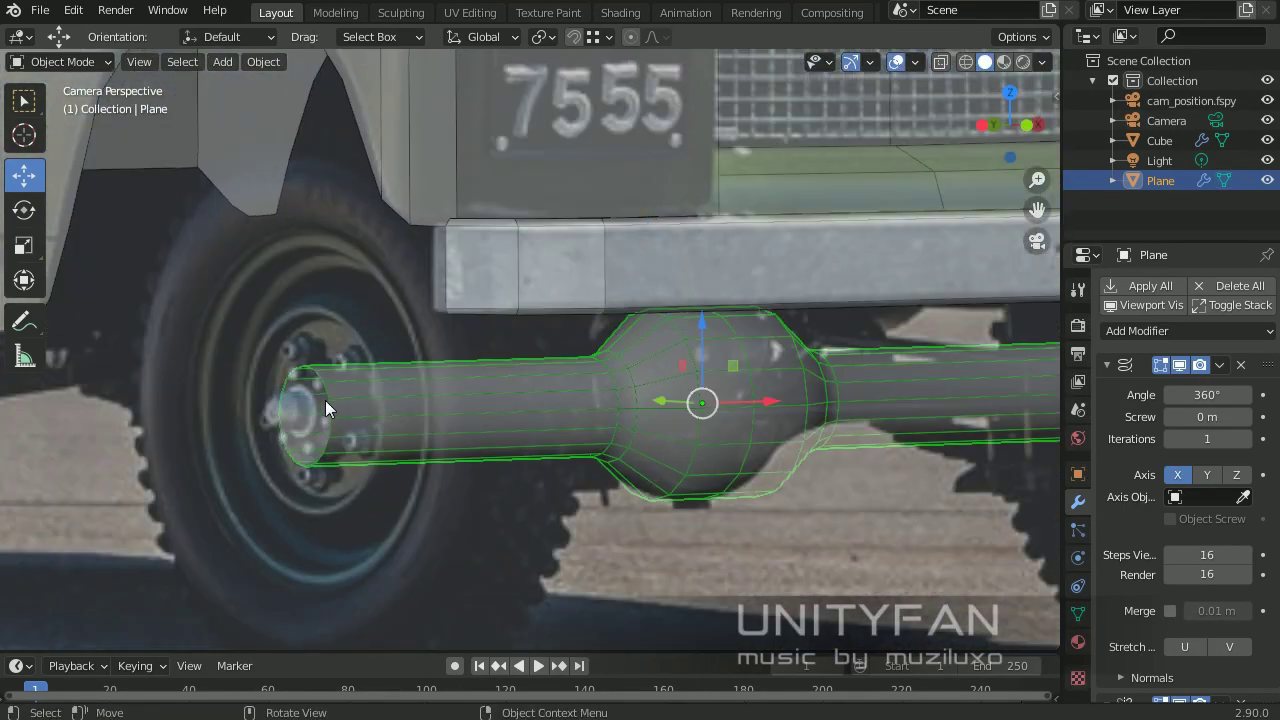
{"action": "key", "text": "Tab"}
{"action": "scroll", "coordinate": [325, 400], "scroll_direction": "up", "scroll_amount": 2}
Step: Move the axle end vertices vertically along Z and check the axle in Object Mode
{"action": "key", "text": "g"}
{"action": "key", "text": "z"}
{"action": "left_click", "coordinate": [390, 448]}
{"action": "key", "text": "Tab"}
{"action": "scroll", "coordinate": [520, 419], "scroll_direction": "down", "scroll_amount": 3}
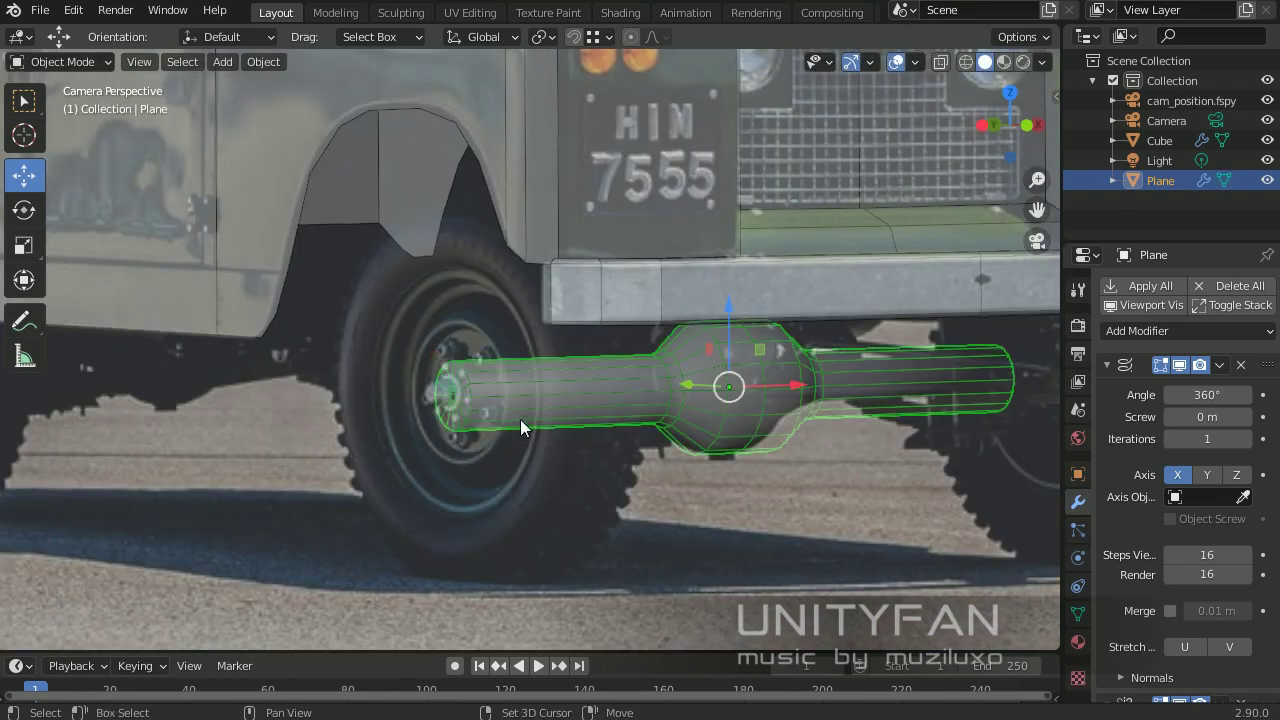
{"action": "key", "text": "Tab"}
{"action": "scroll", "coordinate": [371, 414], "scroll_direction": "up", "scroll_amount": 3}
Step: Duplicate the profile vertices for the wheel and check the result in wireframe, then solid
{"action": "key", "text": "shift+d"}
{"action": "left_click", "coordinate": [541, 152]}
{"action": "scroll", "coordinate": [541, 152], "scroll_direction": "down", "scroll_amount": 3}
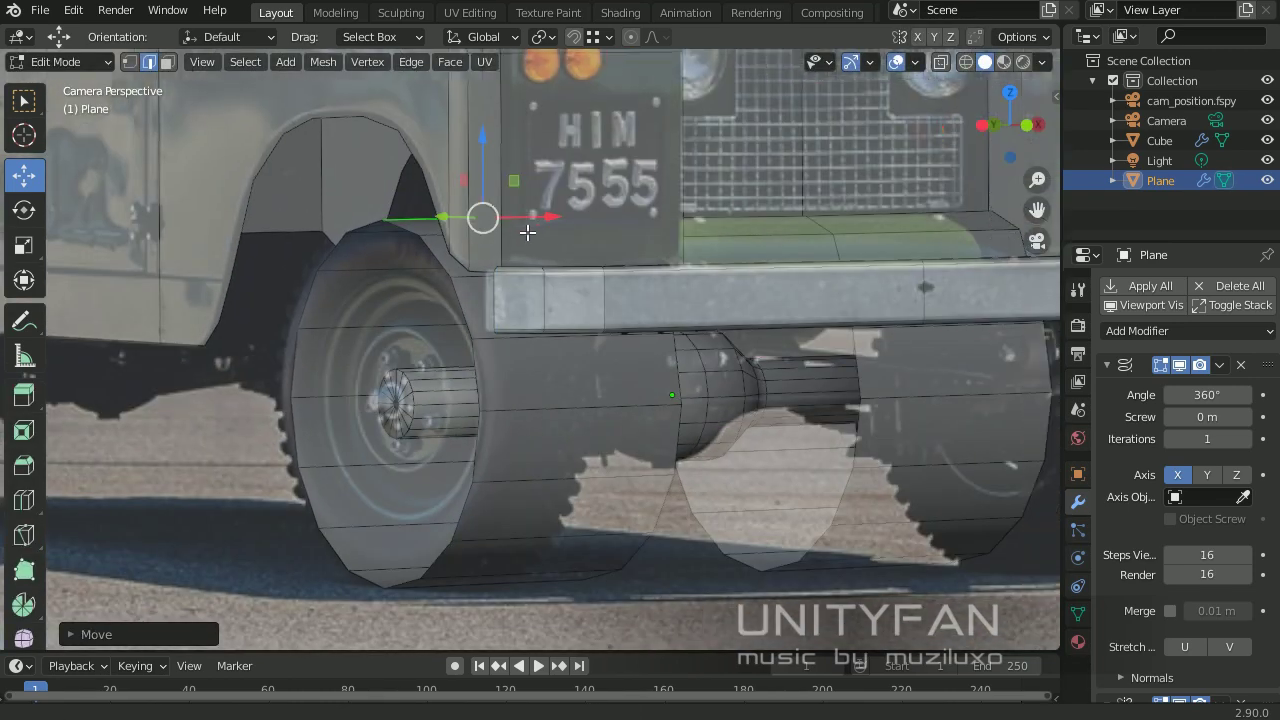
{"action": "key", "text": "z"}
{"action": "left_click", "coordinate": [315, 232]}
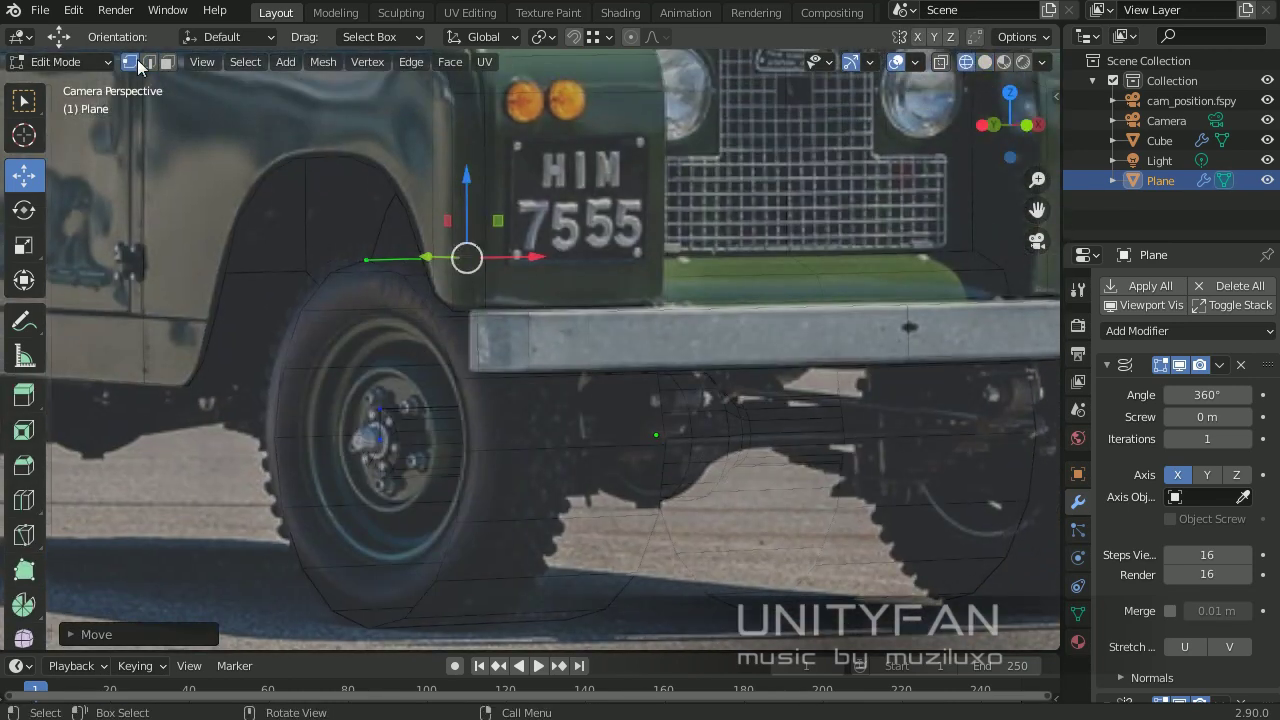
{"action": "left_click", "coordinate": [985, 62]}
{"action": "scroll", "coordinate": [420, 271], "scroll_direction": "down", "scroll_amount": 2}
{"action": "scroll", "coordinate": [408, 289], "scroll_direction": "down", "scroll_amount": 1}
{"action": "scroll", "coordinate": [439, 336], "scroll_direction": "down", "scroll_amount": 1}
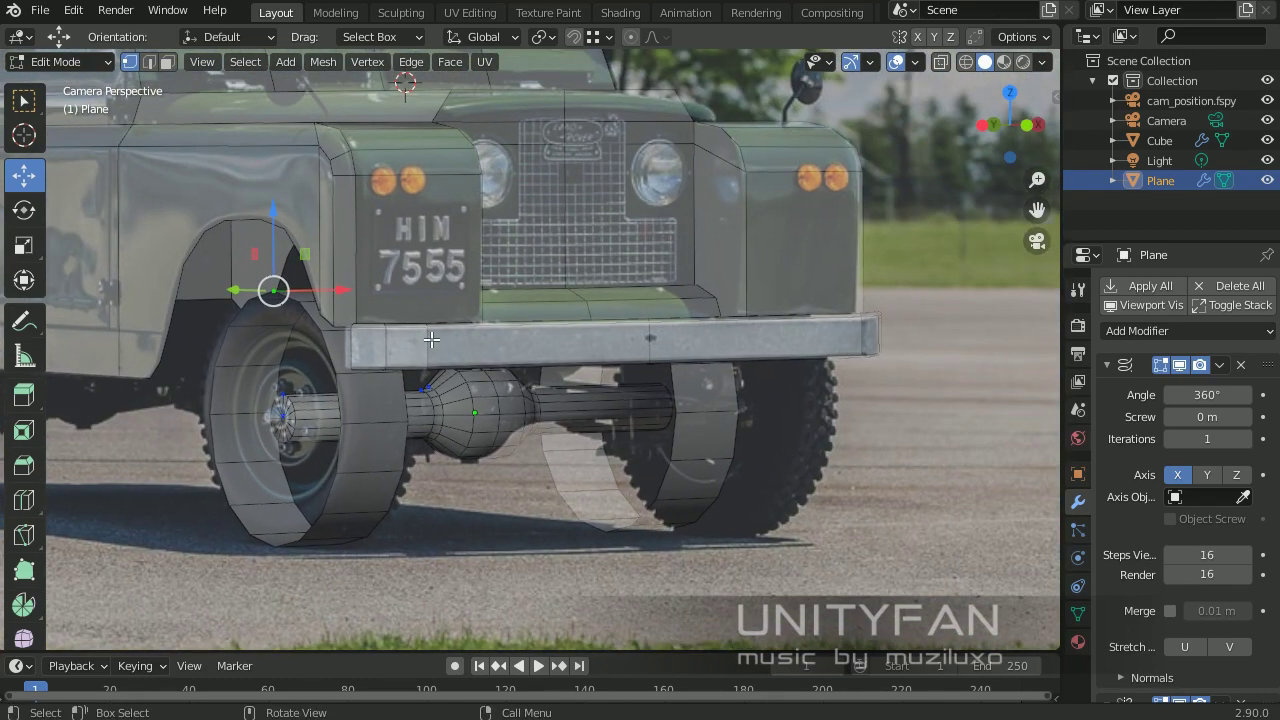
{"action": "key", "text": "Tab"}
{"action": "scroll", "coordinate": [431, 340], "scroll_direction": "down", "scroll_amount": 2}
{"action": "scroll", "coordinate": [574, 477], "scroll_direction": "up", "scroll_amount": 1}
{"action": "scroll", "coordinate": [574, 477], "scroll_direction": "up", "scroll_amount": 1}
Step: Move the axle object along the Y axis to its new position
{"action": "key", "text": "g"}
{"action": "key", "text": "y"}
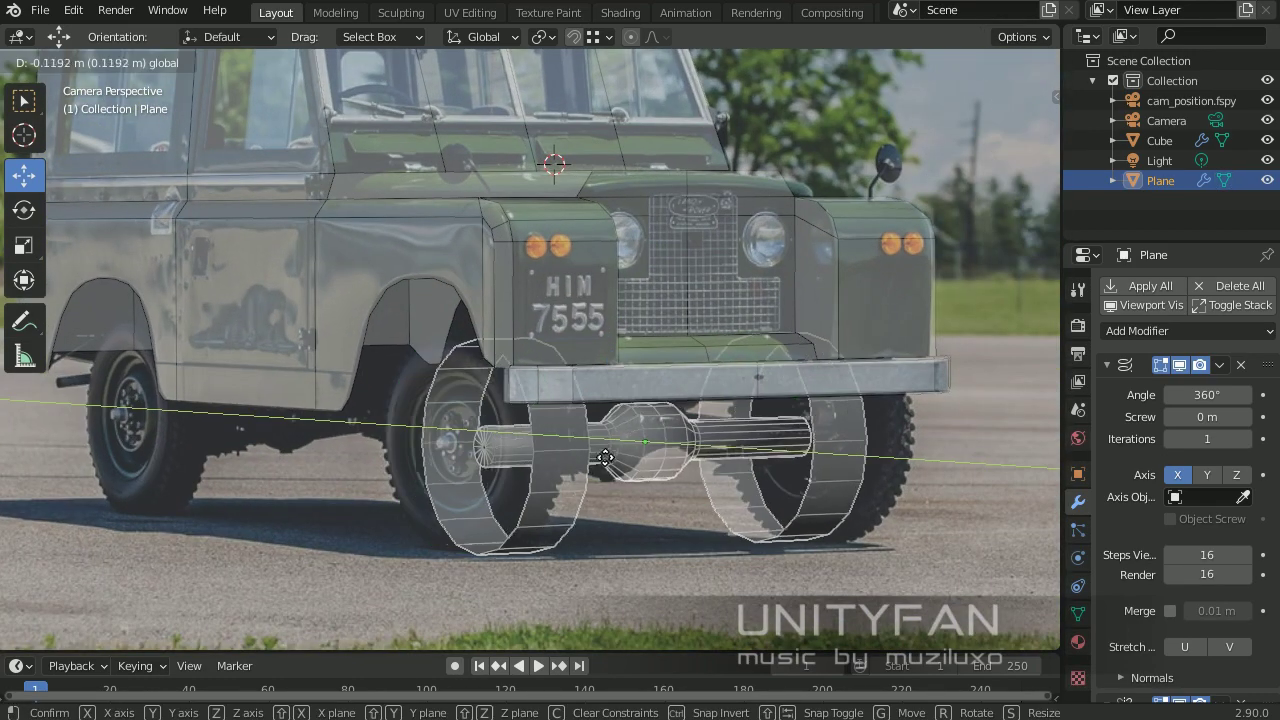
{"action": "left_click", "coordinate": [605, 458]}
{"action": "key", "text": "Tab"}
{"action": "scroll", "coordinate": [531, 474], "scroll_direction": "up", "scroll_amount": 2}
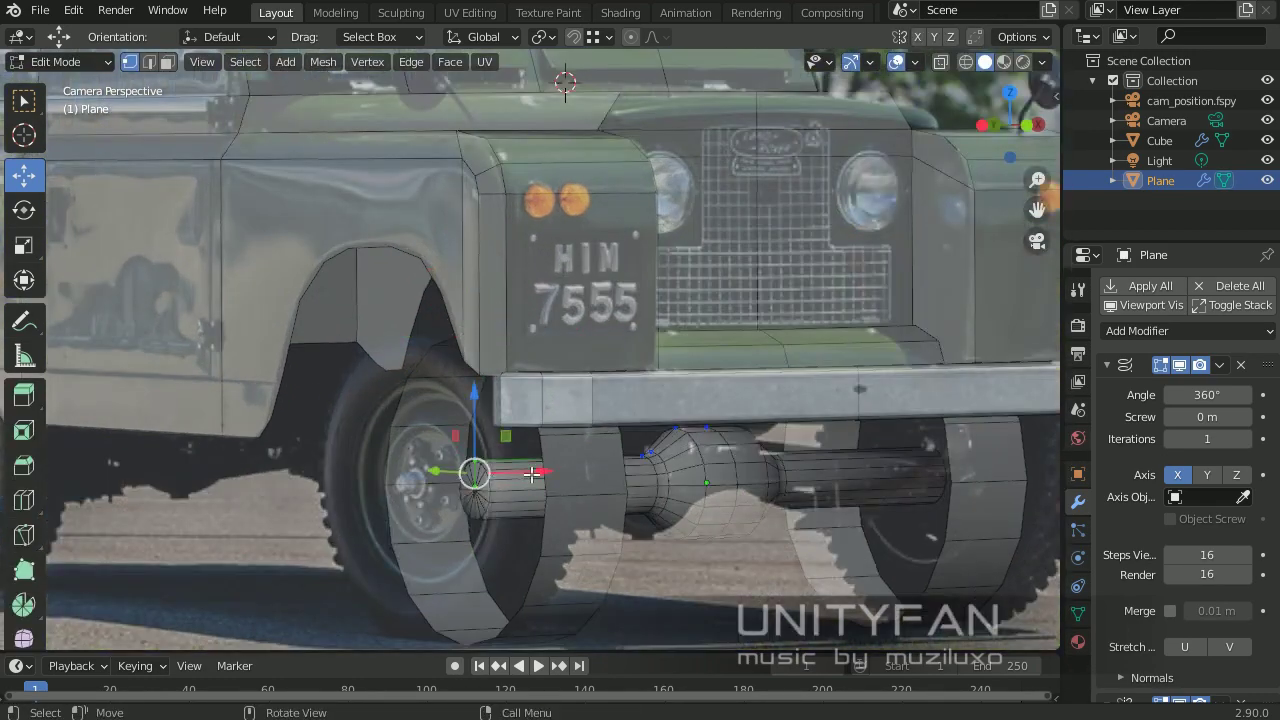
Step: Reposition the wheel profile in Edit Mode and check it from Object Mode
{"action": "key", "text": "g"}
{"action": "left_click", "coordinate": [480, 352]}
{"action": "scroll", "coordinate": [480, 352], "scroll_direction": "down", "scroll_amount": 3}
{"action": "key", "text": "Tab"}
{"action": "scroll", "coordinate": [650, 430], "scroll_direction": "up", "scroll_amount": 2}
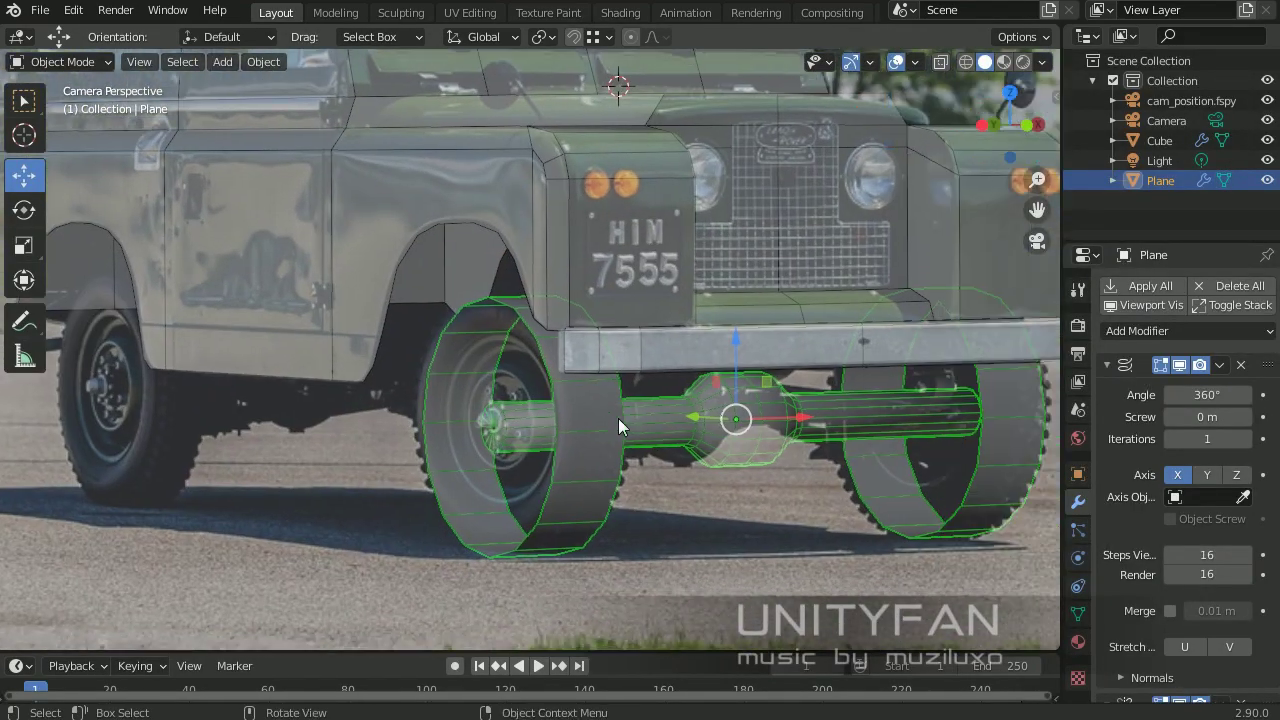
{"action": "key", "text": "Tab"}
{"action": "scroll", "coordinate": [618, 425], "scroll_direction": "up", "scroll_amount": 4}
{"action": "scroll", "coordinate": [511, 400], "scroll_direction": "up", "scroll_amount": 1}
{"action": "scroll", "coordinate": [511, 400], "scroll_direction": "down", "scroll_amount": 3}
{"action": "scroll", "coordinate": [511, 400], "scroll_direction": "up", "scroll_amount": 1}
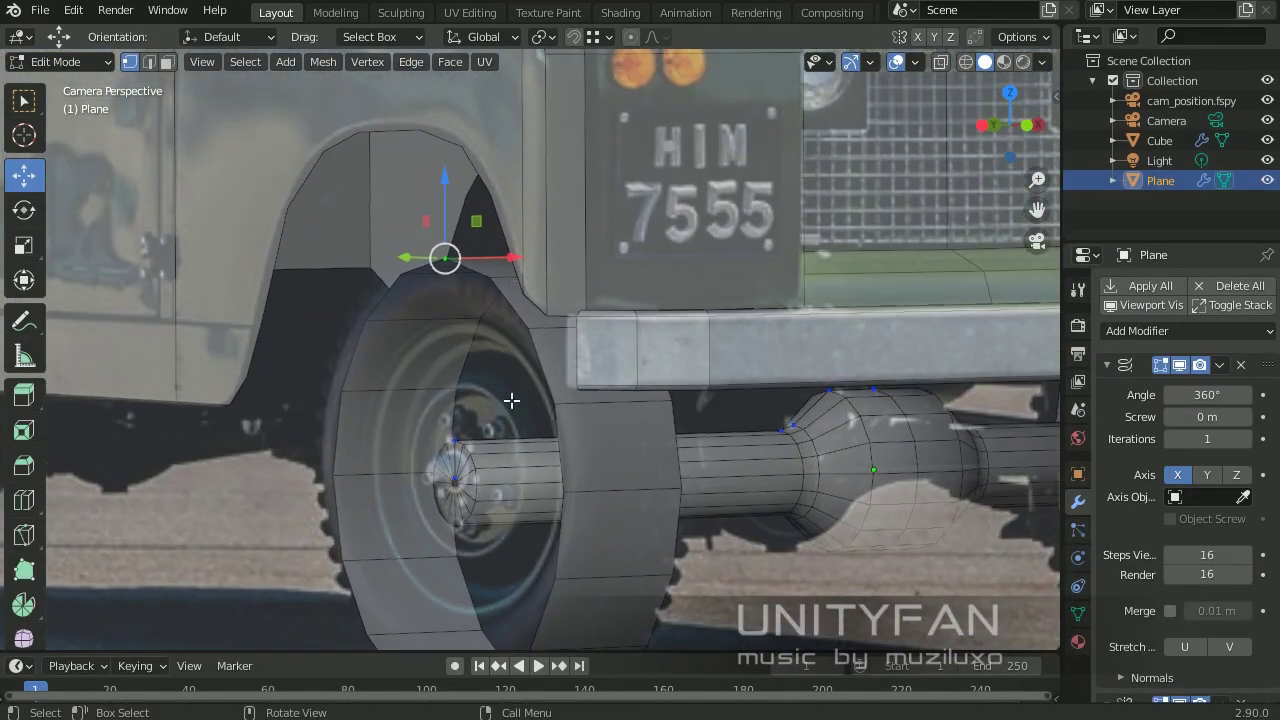
{"action": "scroll", "coordinate": [591, 443], "scroll_direction": "up", "scroll_amount": 2}
Step: Extrude the top vertex of the wheel profile outward to start the rim
{"action": "left_click", "coordinate": [386, 286]}
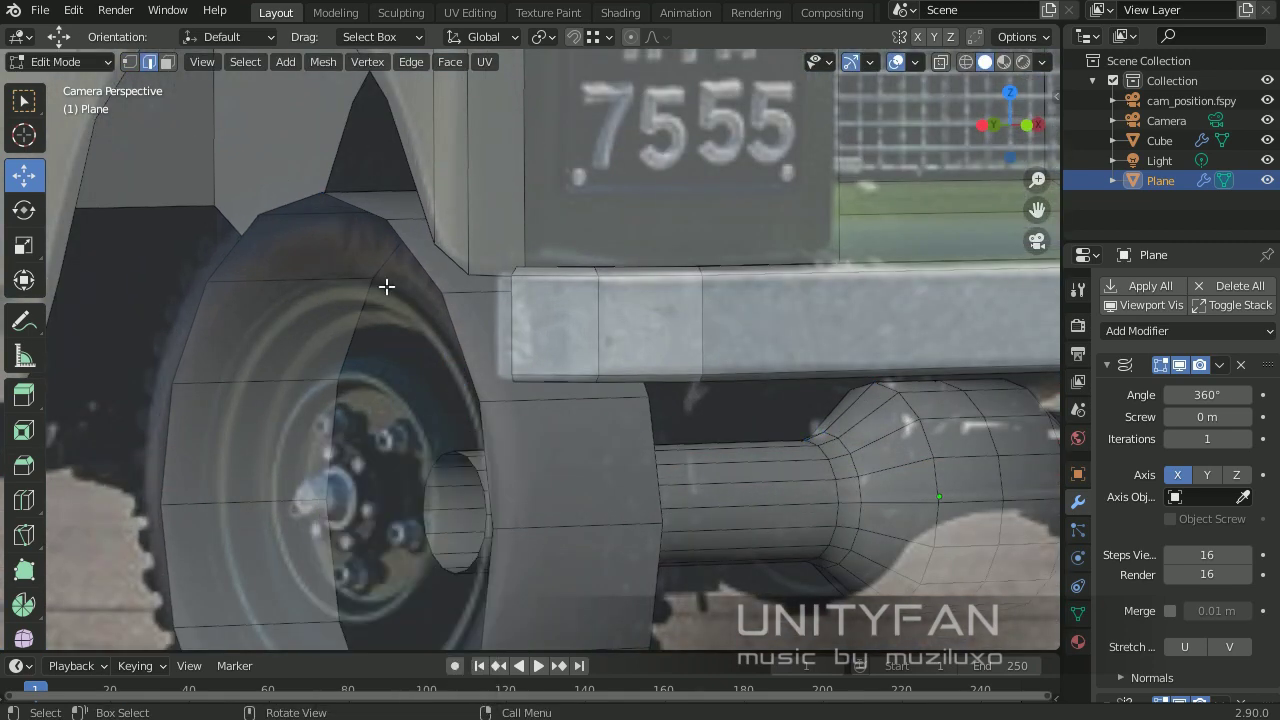
{"action": "scroll", "coordinate": [386, 286], "scroll_direction": "down", "scroll_amount": 2}
{"action": "scroll", "coordinate": [386, 263], "scroll_direction": "down", "scroll_amount": 3}
{"action": "scroll", "coordinate": [347, 236], "scroll_direction": "up", "scroll_amount": 3}
{"action": "scroll", "coordinate": [466, 260], "scroll_direction": "up", "scroll_amount": 2}
{"action": "key", "text": "e"}
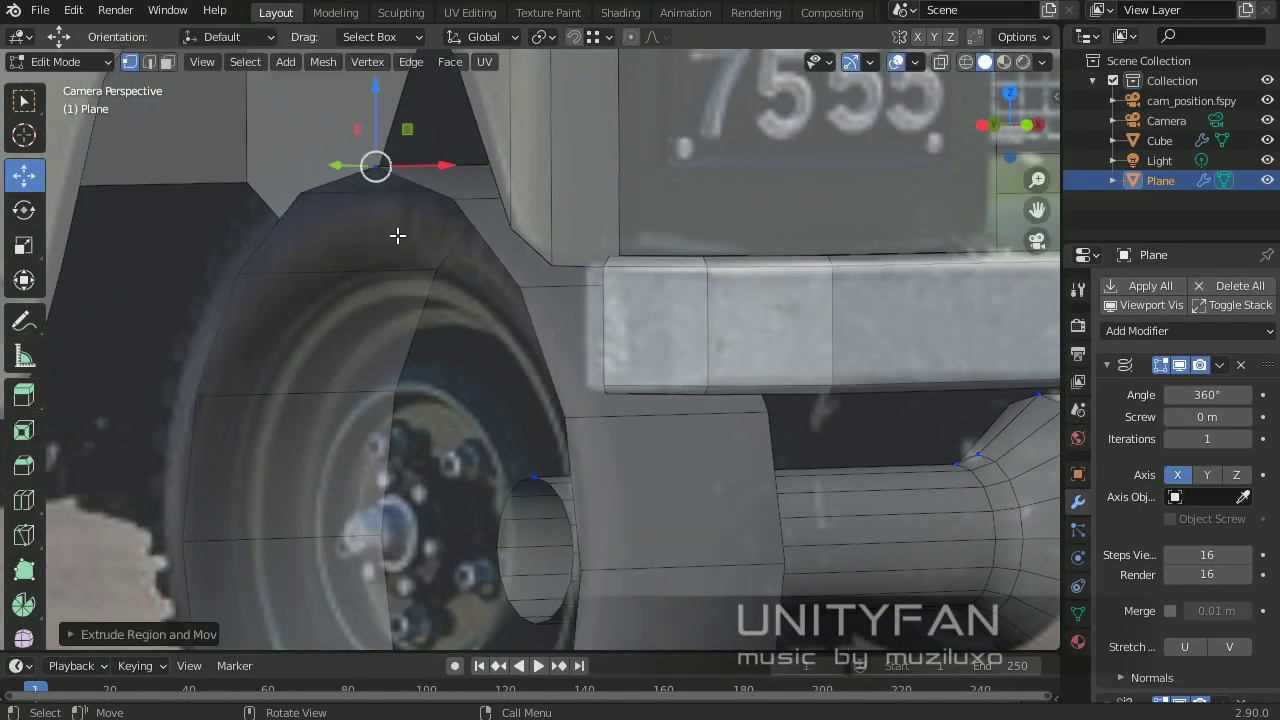
{"action": "left_click", "coordinate": [412, 223]}
{"action": "scroll", "coordinate": [414, 228], "scroll_direction": "up", "scroll_amount": 2}
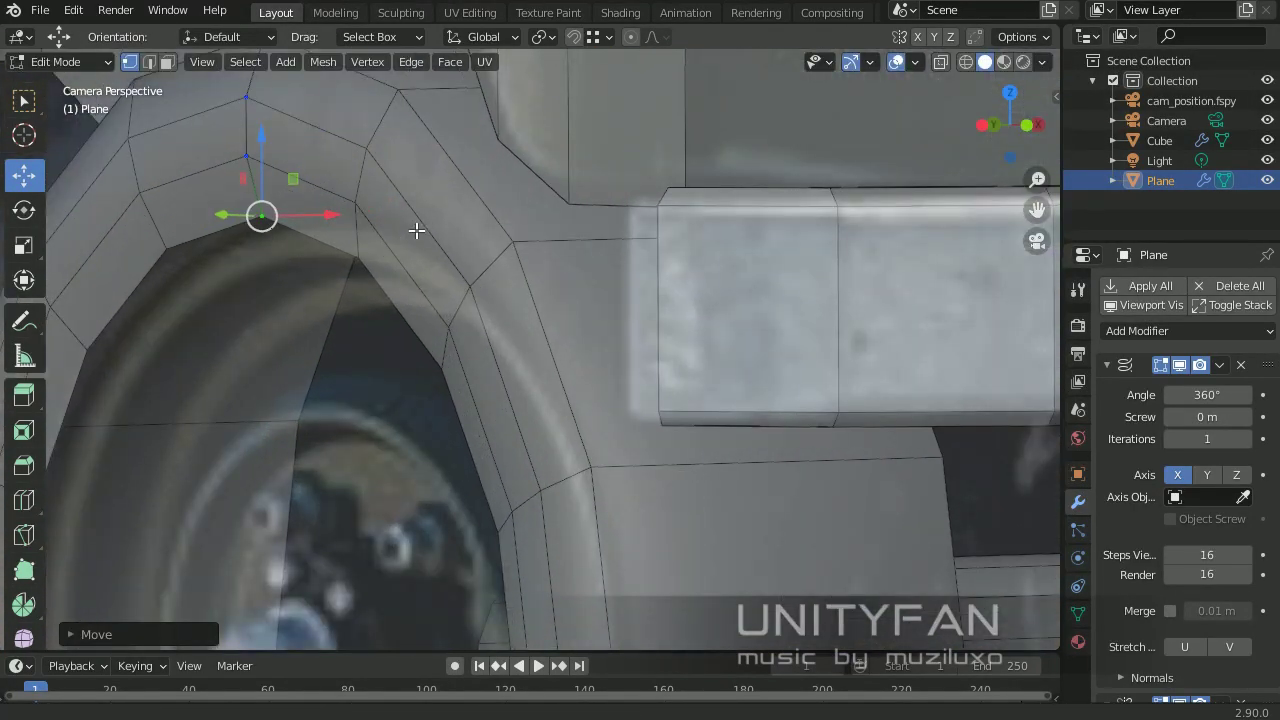
{"action": "scroll", "coordinate": [390, 230], "scroll_direction": "up", "scroll_amount": 1}
Step: Add further rim vertices down the arch, kept on the wheel's side plane with Shift+Y
{"action": "key", "text": "g"}
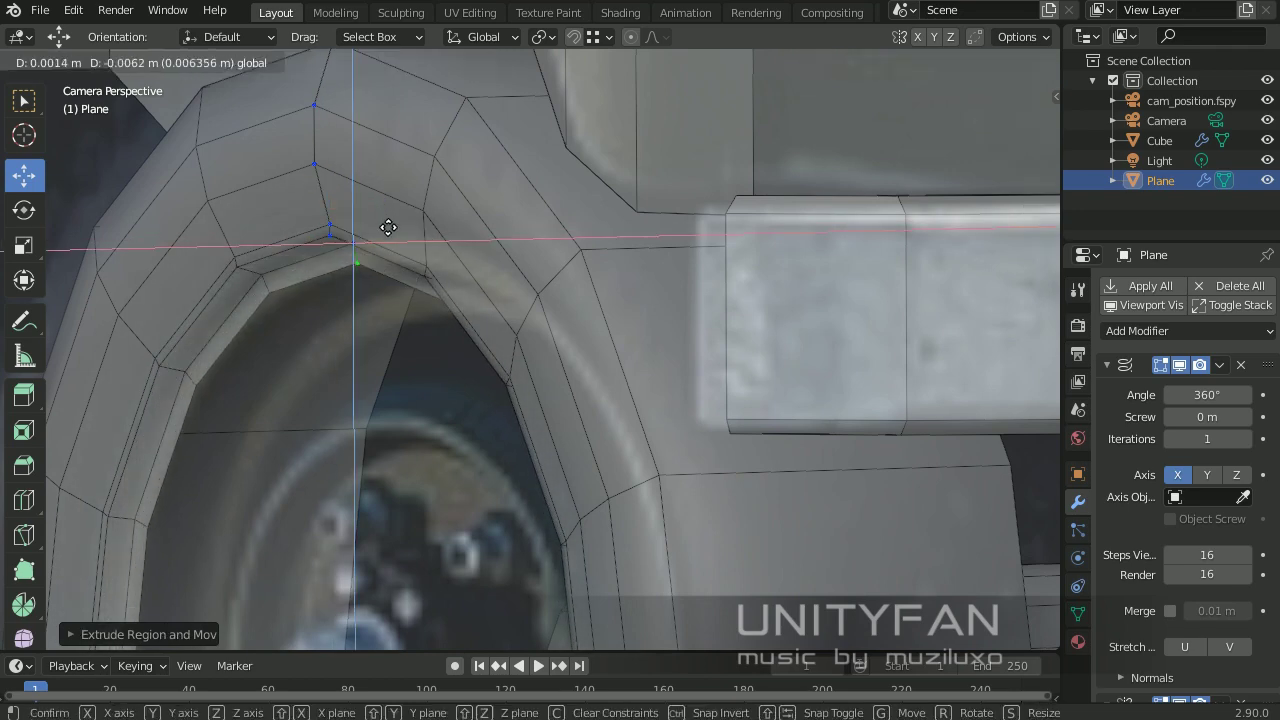
{"action": "key", "text": "g"}
{"action": "key", "text": "shift+y"}
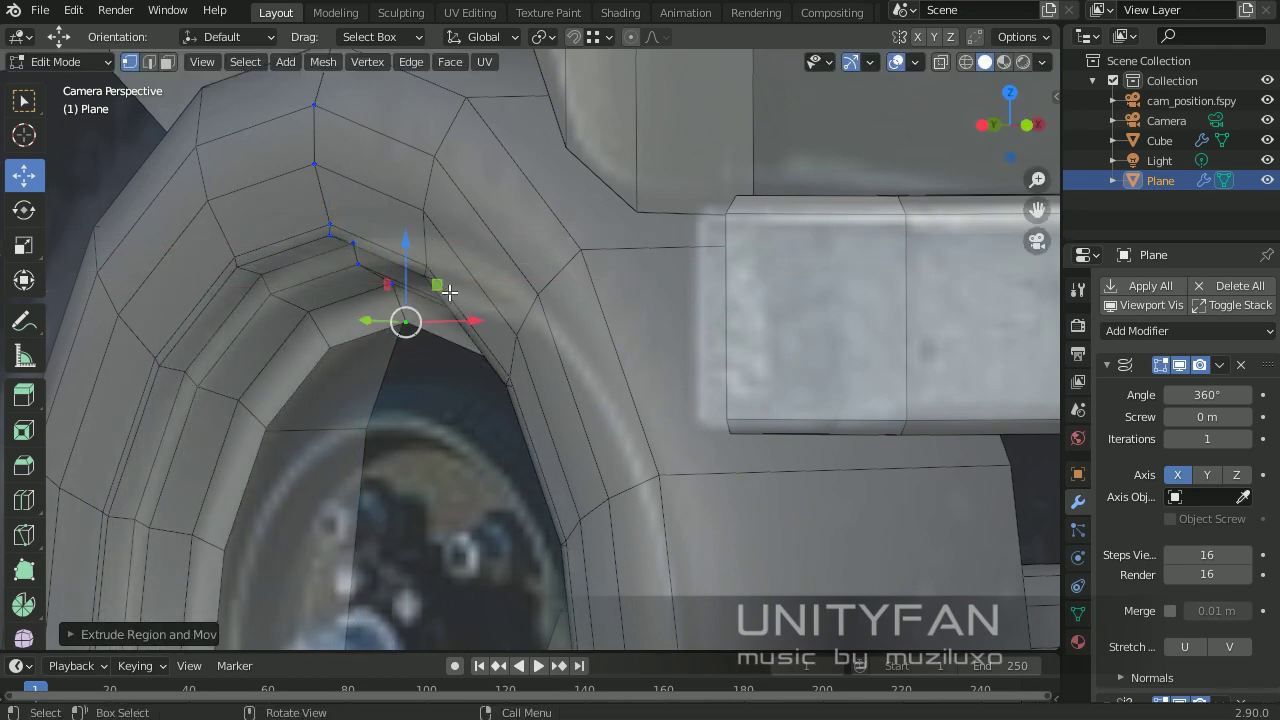
{"action": "key", "text": "g"}
{"action": "key", "text": "shift+y"}
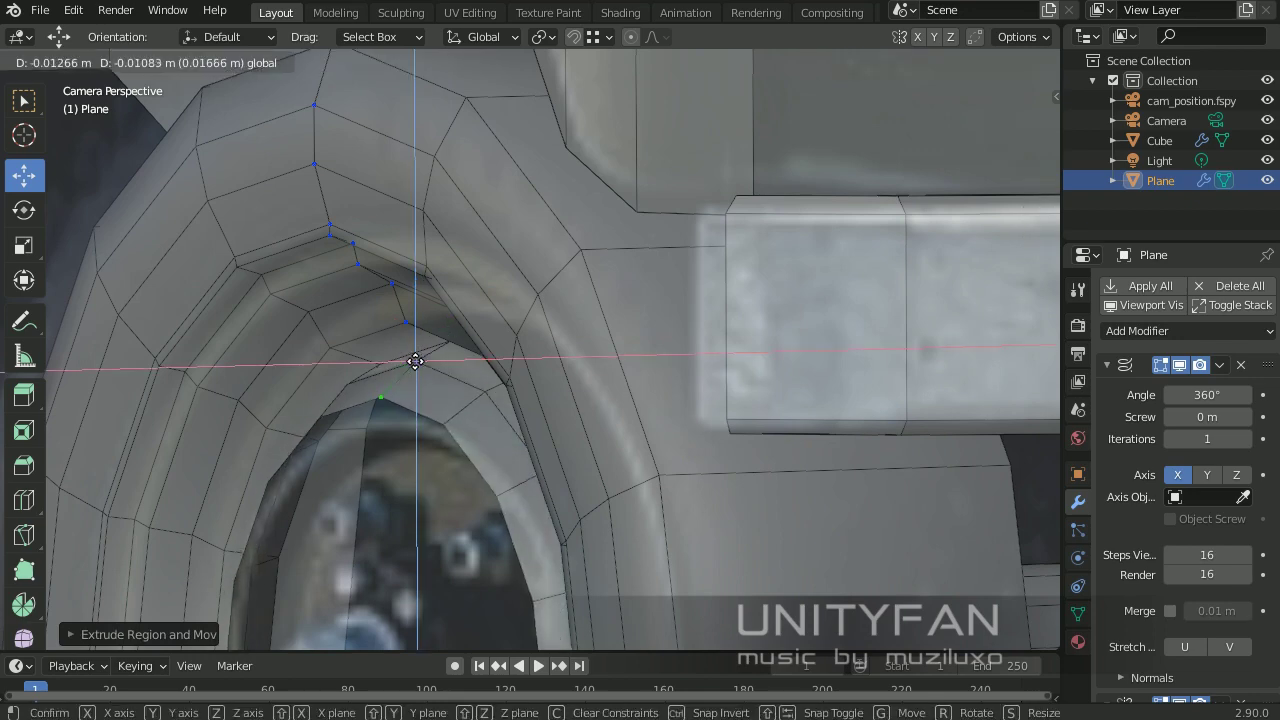
{"action": "key", "text": "g"}
{"action": "key", "text": "shift+y"}
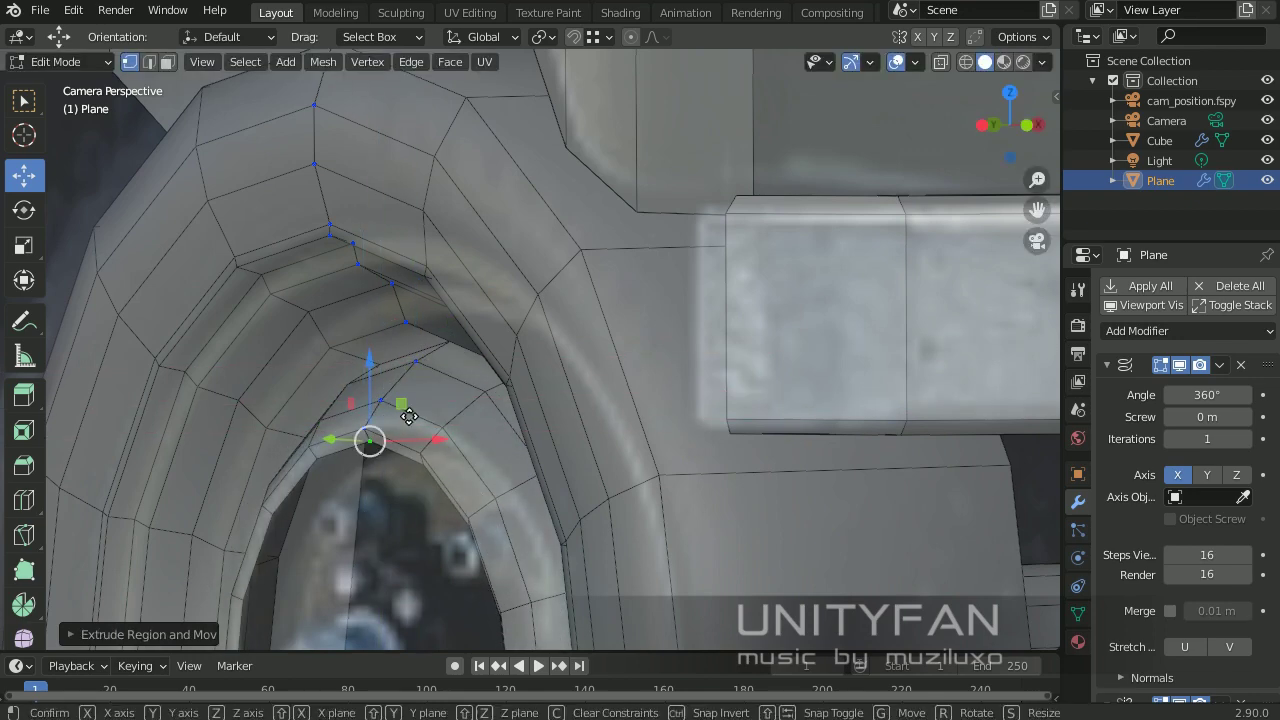
{"action": "left_click", "coordinate": [409, 416]}
{"action": "scroll", "coordinate": [405, 400], "scroll_direction": "down", "scroll_amount": 3}
{"action": "scroll", "coordinate": [393, 286], "scroll_direction": "up", "scroll_amount": 3}
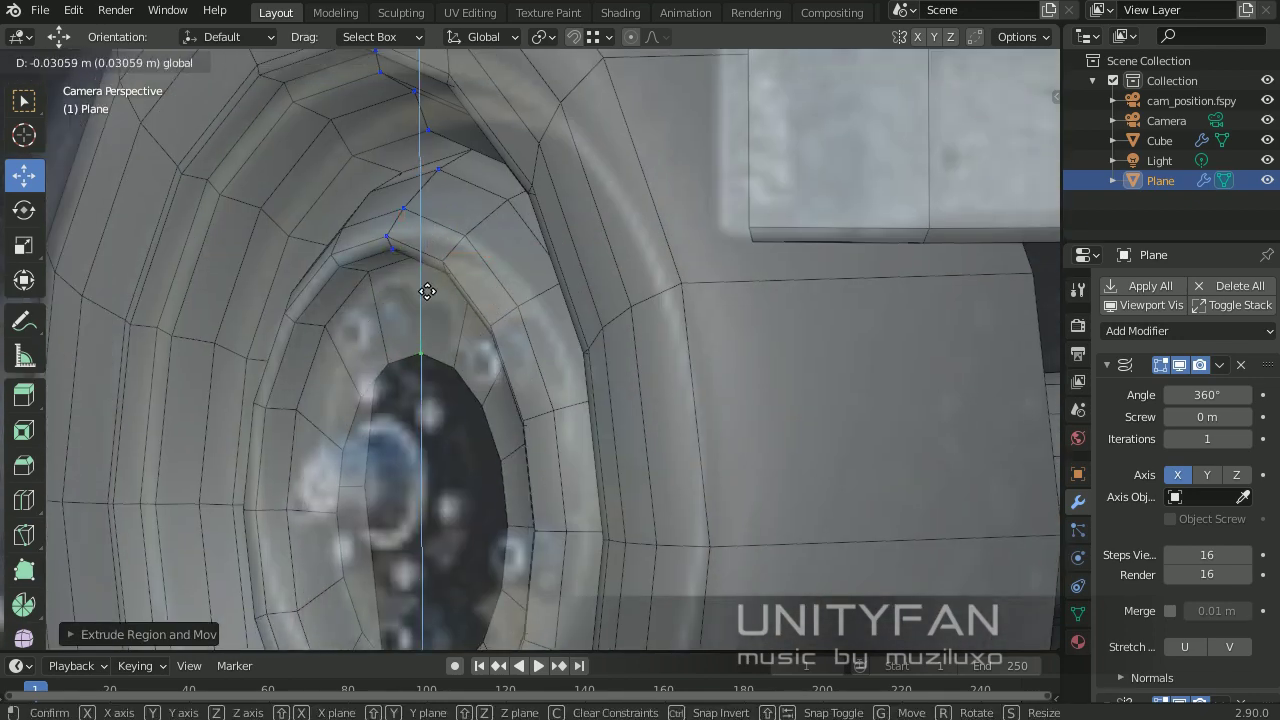
{"action": "left_click", "coordinate": [427, 291]}
{"action": "scroll", "coordinate": [440, 290], "scroll_direction": "down", "scroll_amount": 3}
{"action": "scroll", "coordinate": [452, 300], "scroll_direction": "down", "scroll_amount": 3}
{"action": "scroll", "coordinate": [430, 310], "scroll_direction": "down", "scroll_amount": 2}
{"action": "key", "text": "Tab"}
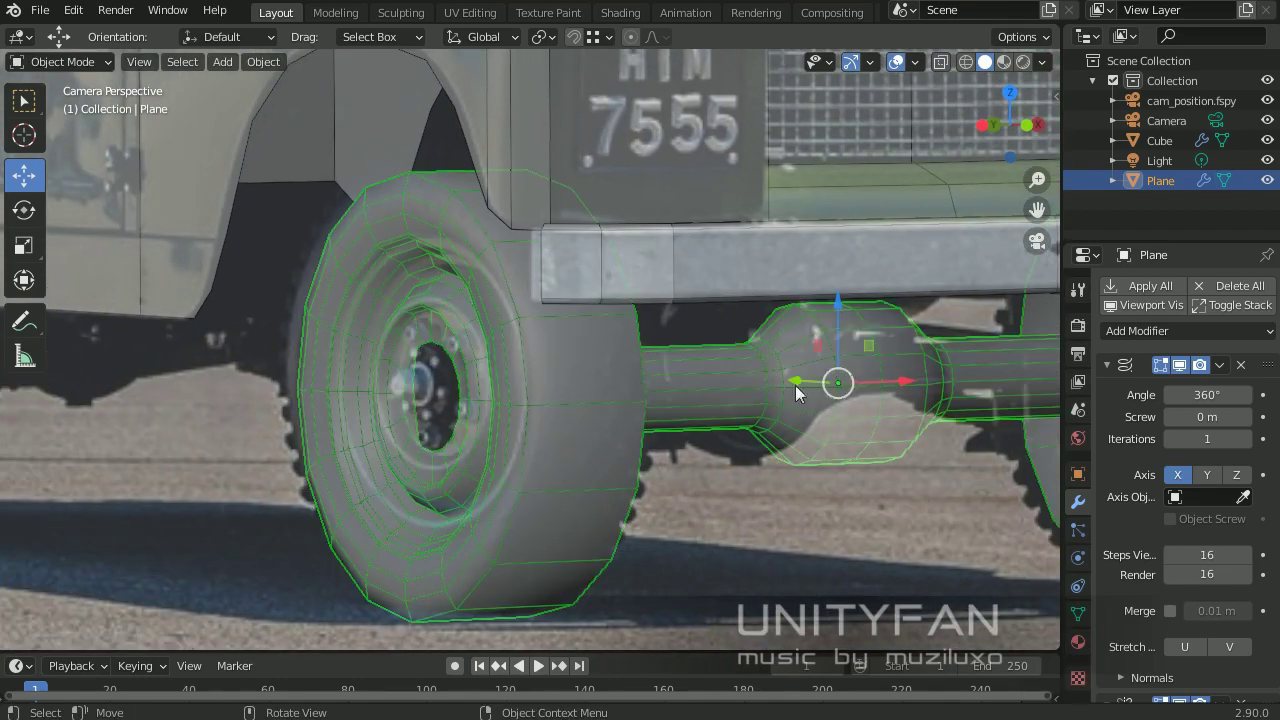
{"action": "key", "text": "Tab"}
{"action": "scroll", "coordinate": [600, 400], "scroll_direction": "up", "scroll_amount": 3}
{"action": "scroll", "coordinate": [510, 340], "scroll_direction": "up", "scroll_amount": 3}
Step: Extrude the profile toward the hub and form a recessed hub ring along Z and X
{"action": "key", "text": "g"}
{"action": "key", "text": "z"}
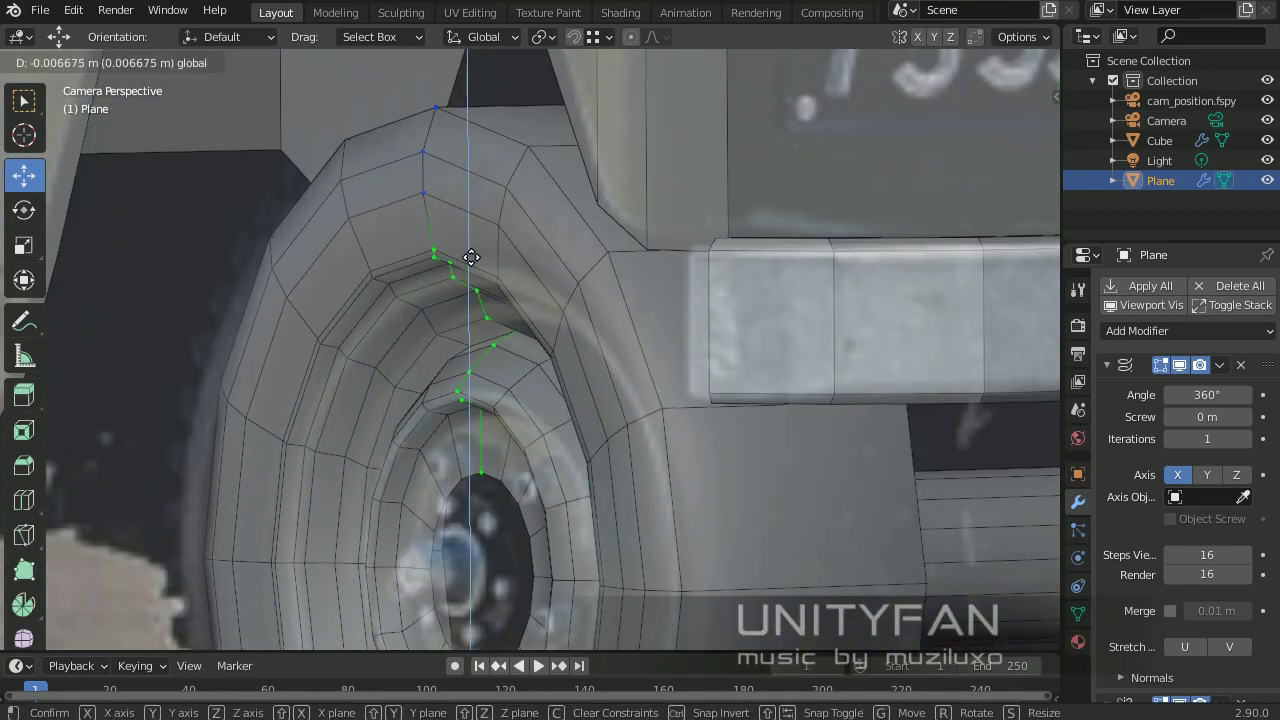
{"action": "left_click", "coordinate": [471, 257]}
{"action": "scroll", "coordinate": [480, 265], "scroll_direction": "down", "scroll_amount": 3}
{"action": "scroll", "coordinate": [494, 354], "scroll_direction": "up", "scroll_amount": 3}
{"action": "left_click", "coordinate": [417, 343]}
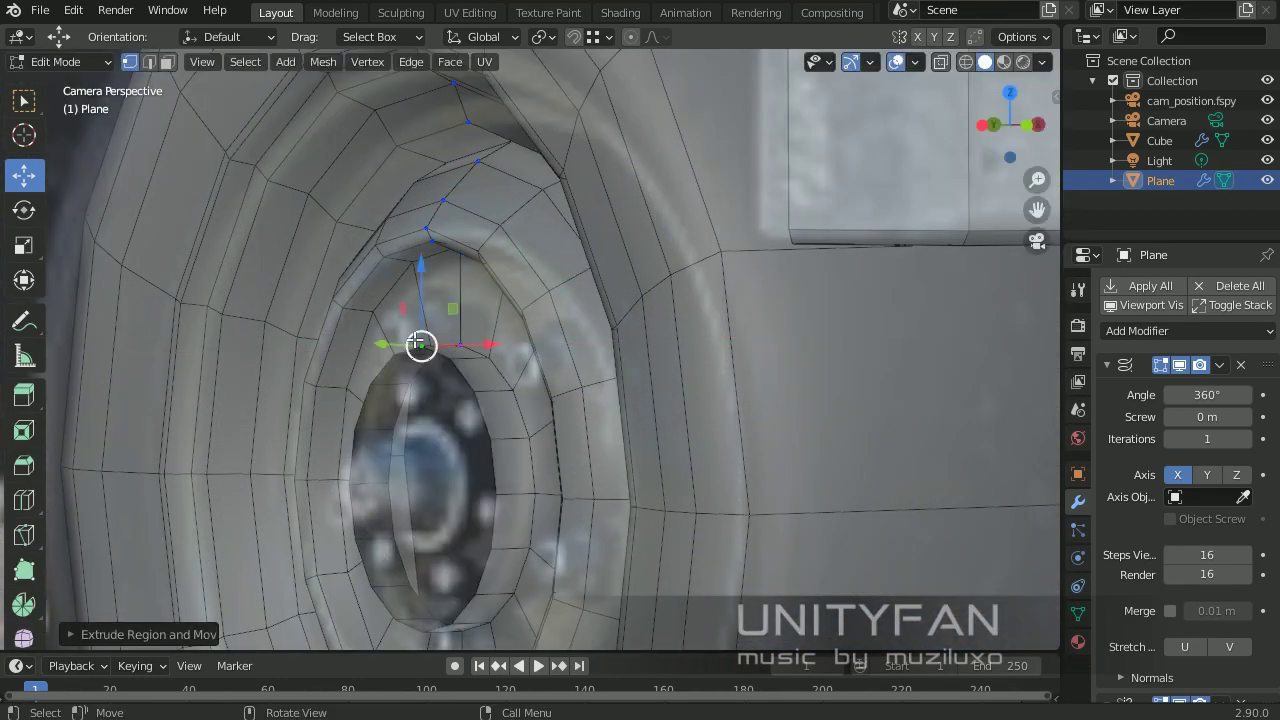
{"action": "key", "text": "g"}
{"action": "key", "text": "z"}
{"action": "key", "text": "e"}
{"action": "key", "text": "x"}
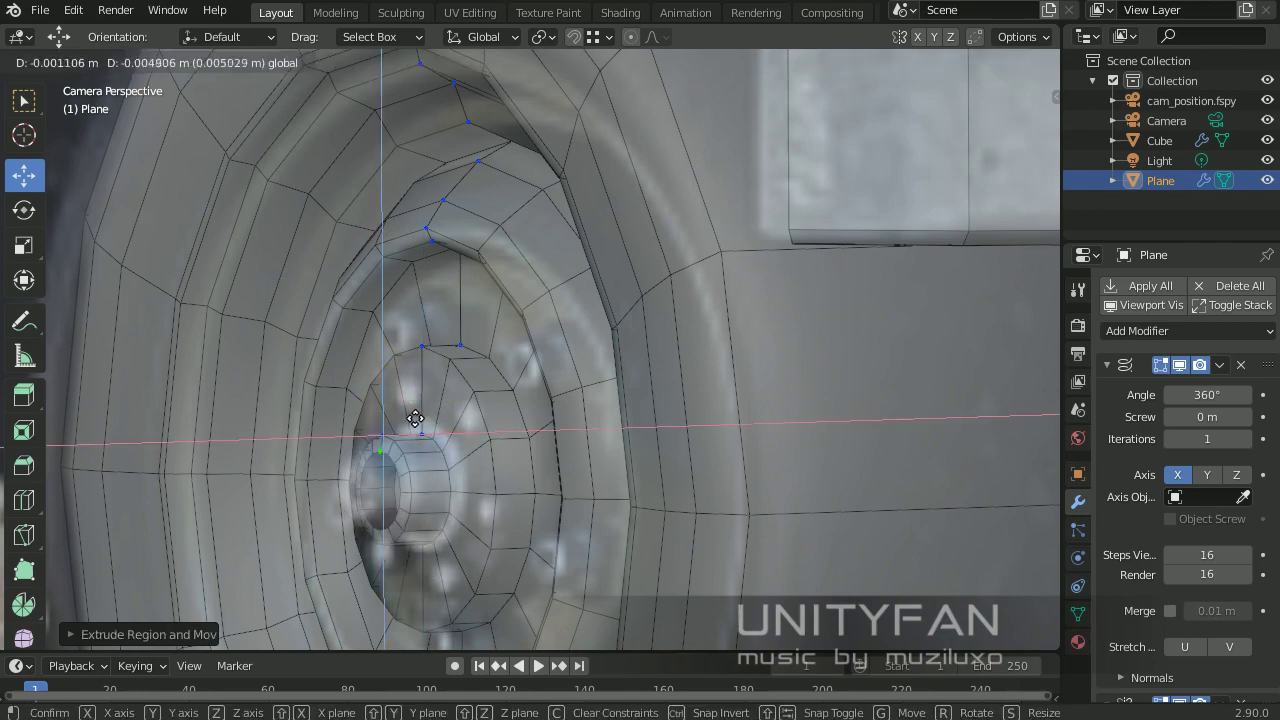
Step: Review the finished front wheel in Object Mode and duplicate it
{"action": "key", "text": "Tab"}
{"action": "scroll", "coordinate": [454, 421], "scroll_direction": "down", "scroll_amount": 5}
{"action": "scroll", "coordinate": [465, 425], "scroll_direction": "up", "scroll_amount": 3}
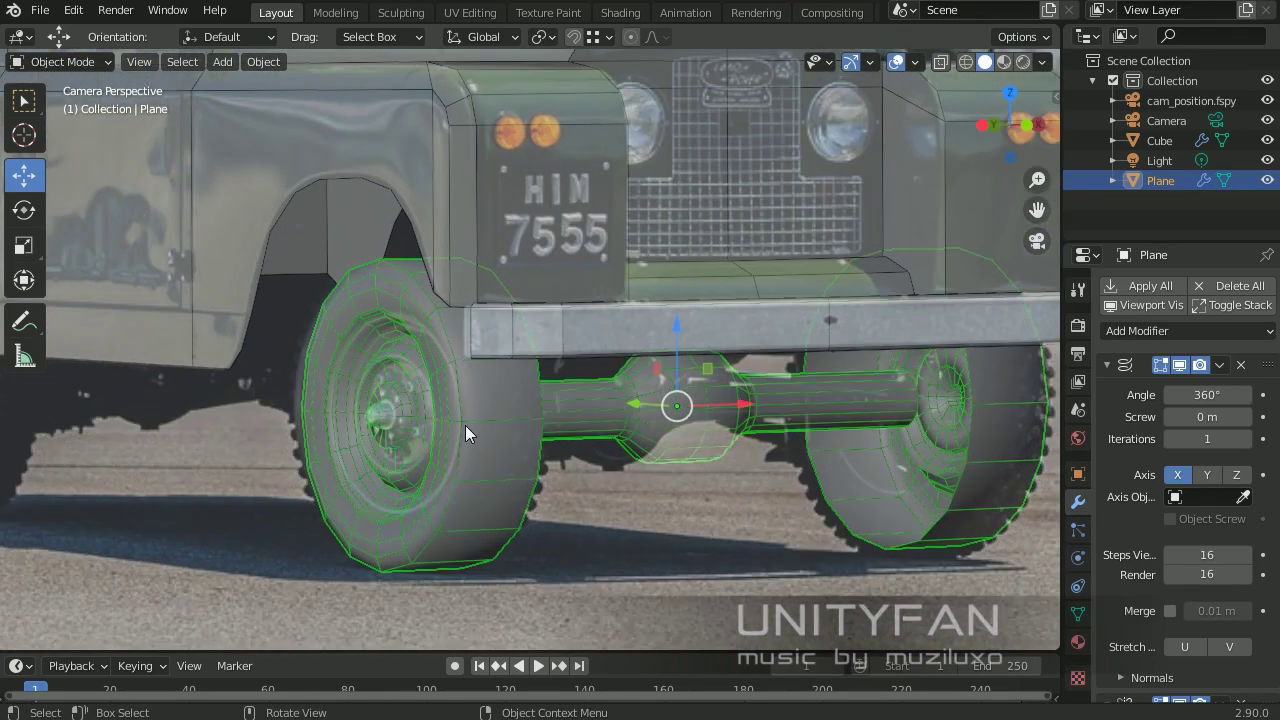
{"action": "scroll", "coordinate": [486, 462], "scroll_direction": "down", "scroll_amount": 3}
{"action": "scroll", "coordinate": [750, 491], "scroll_direction": "up", "scroll_amount": 3}
{"action": "key", "text": "shift+d"}
Step: Slide the Plane.001 copy along Y onto the rear wheel
{"action": "key", "text": "y"}
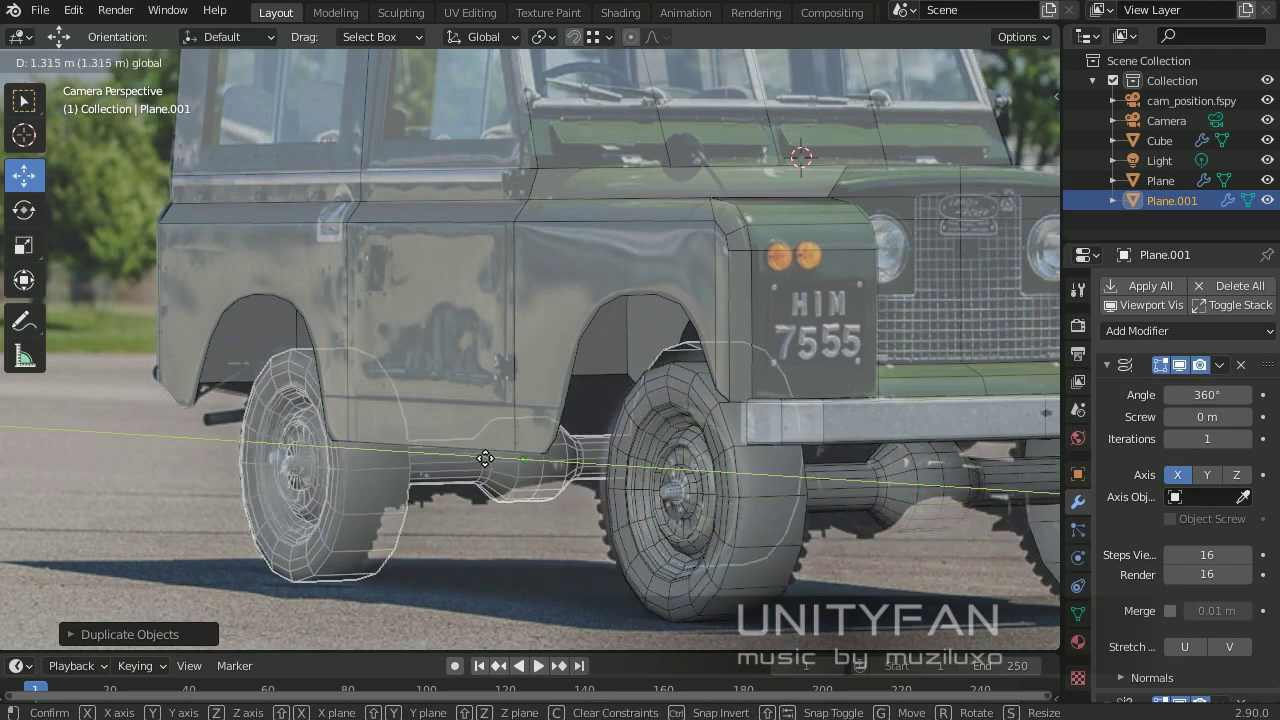
{"action": "left_click", "coordinate": [476, 467]}
{"action": "scroll", "coordinate": [490, 494], "scroll_direction": "down", "scroll_amount": 3}
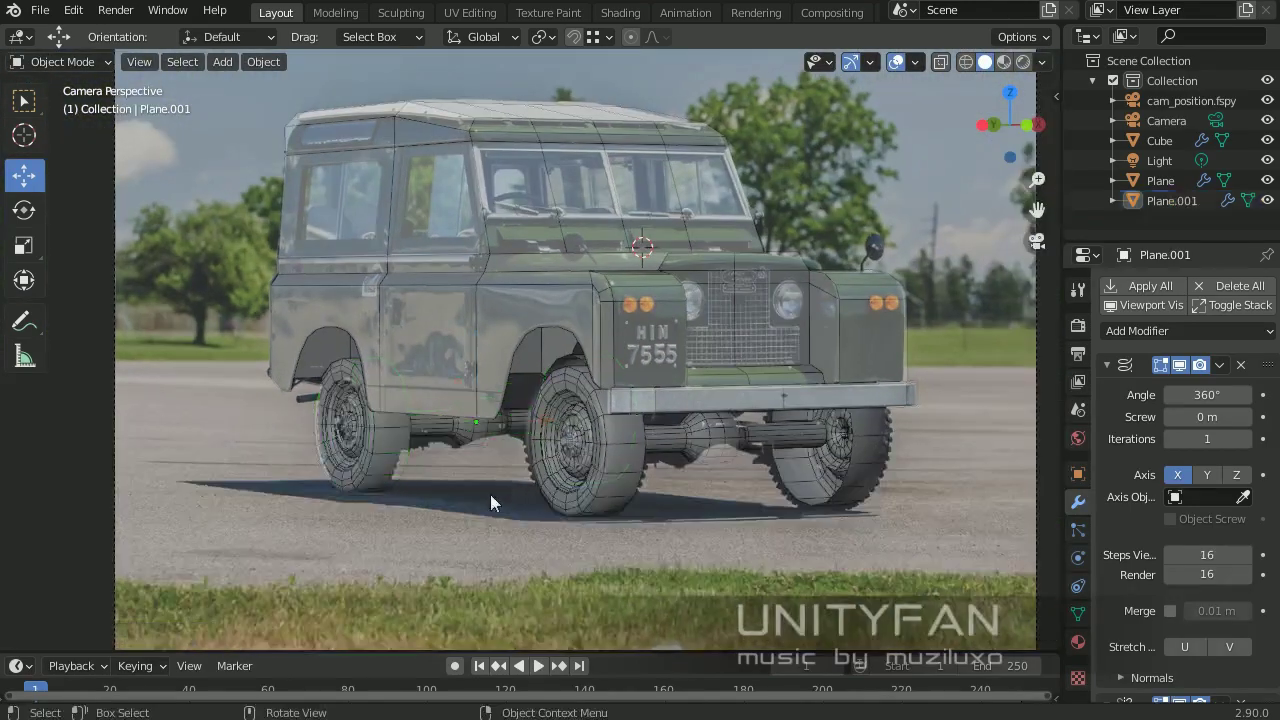
{"action": "mouse_move", "coordinate": [478, 466]}
{"action": "middle_mouse_down"}
{"action": "mouse_move", "coordinate": [637, 408]}
{"action": "mouse_move", "coordinate": [380, 398]}
{"action": "middle_mouse_up"}
Step: Check wheel alignment from the side view, select the front wheel, and return to camera view
{"action": "key", "text": "ctrl+KP_3"}
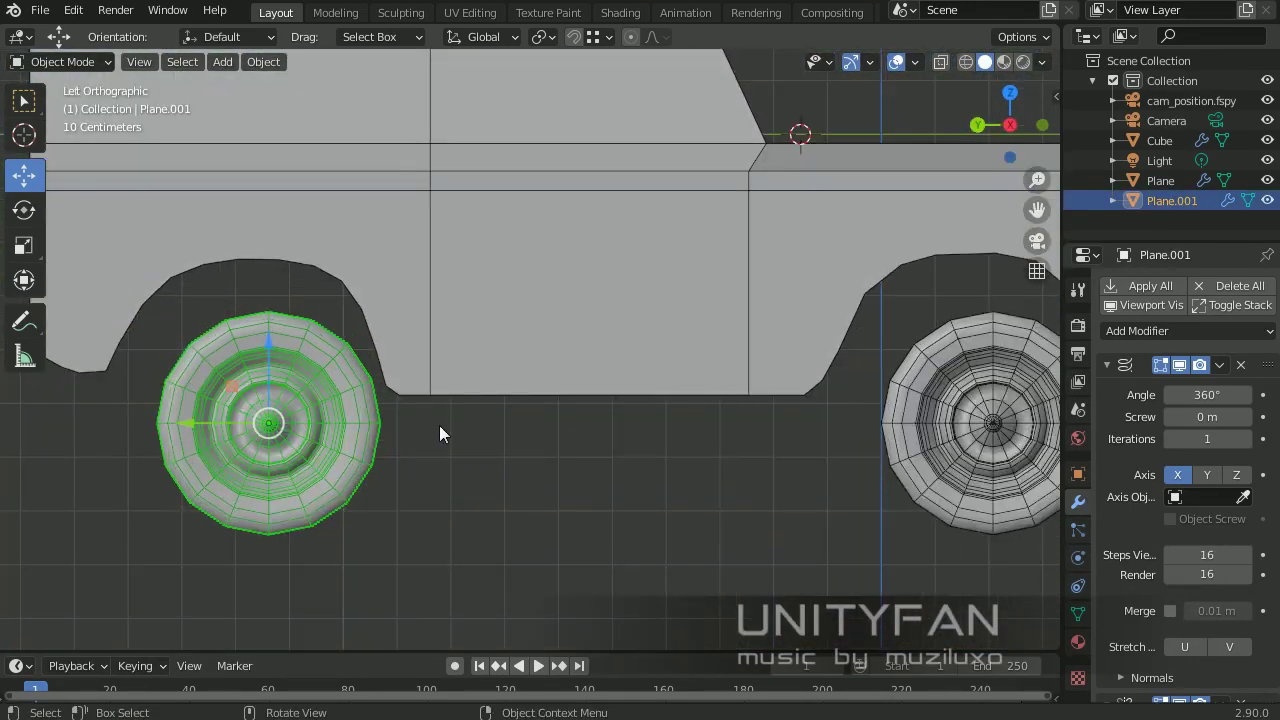
{"action": "scroll", "coordinate": [440, 428], "scroll_direction": "down", "scroll_amount": 3}
{"action": "left_click", "coordinate": [529, 403]}
{"action": "key", "text": "KP_0"}
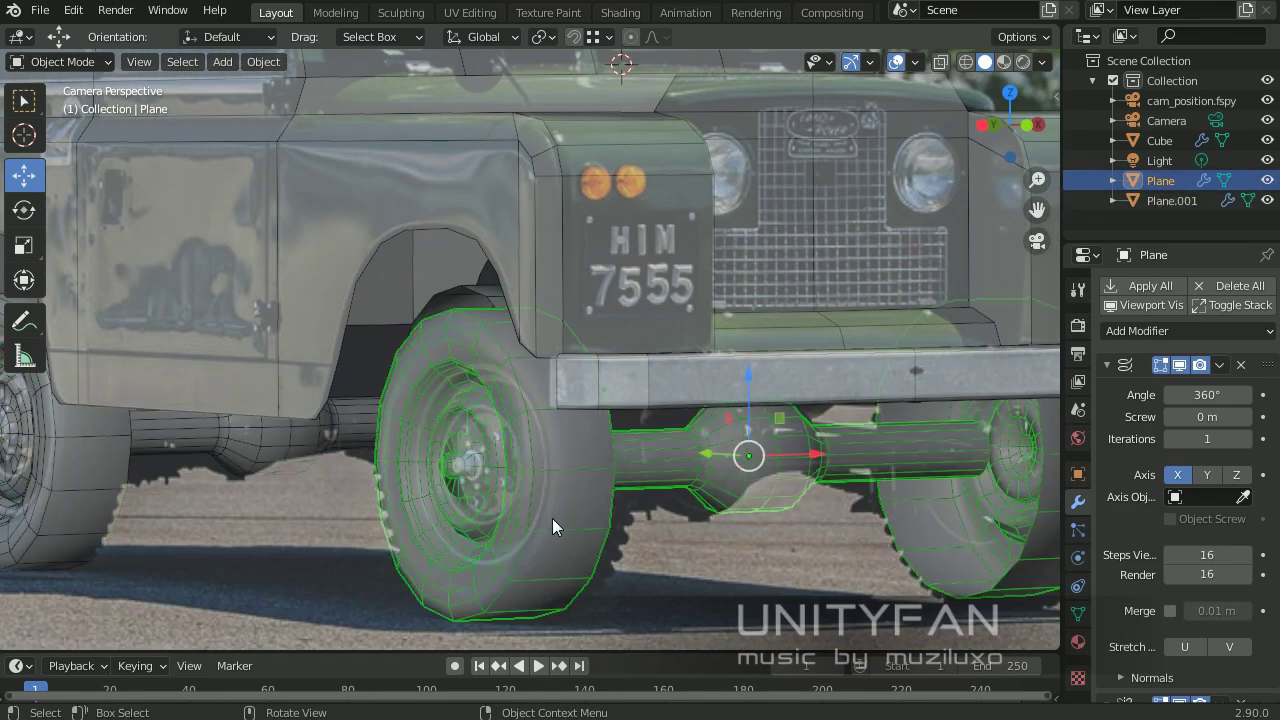
Step: Extrude a new vertex from the top of the front wheel profile's arch
{"action": "key", "text": "Tab"}
{"action": "scroll", "coordinate": [487, 418], "scroll_direction": "up", "scroll_amount": 3}
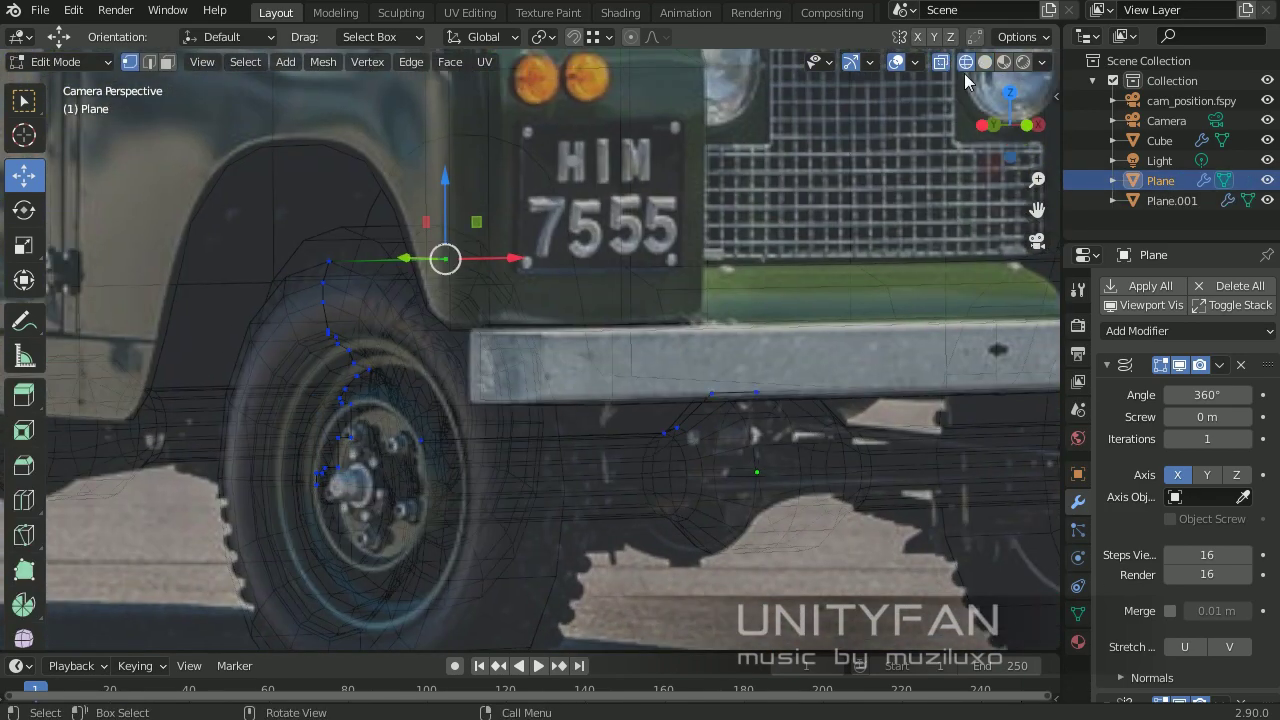
{"action": "left_click", "coordinate": [985, 61]}
{"action": "key", "text": "e"}
{"action": "right_click", "coordinate": [552, 334]}
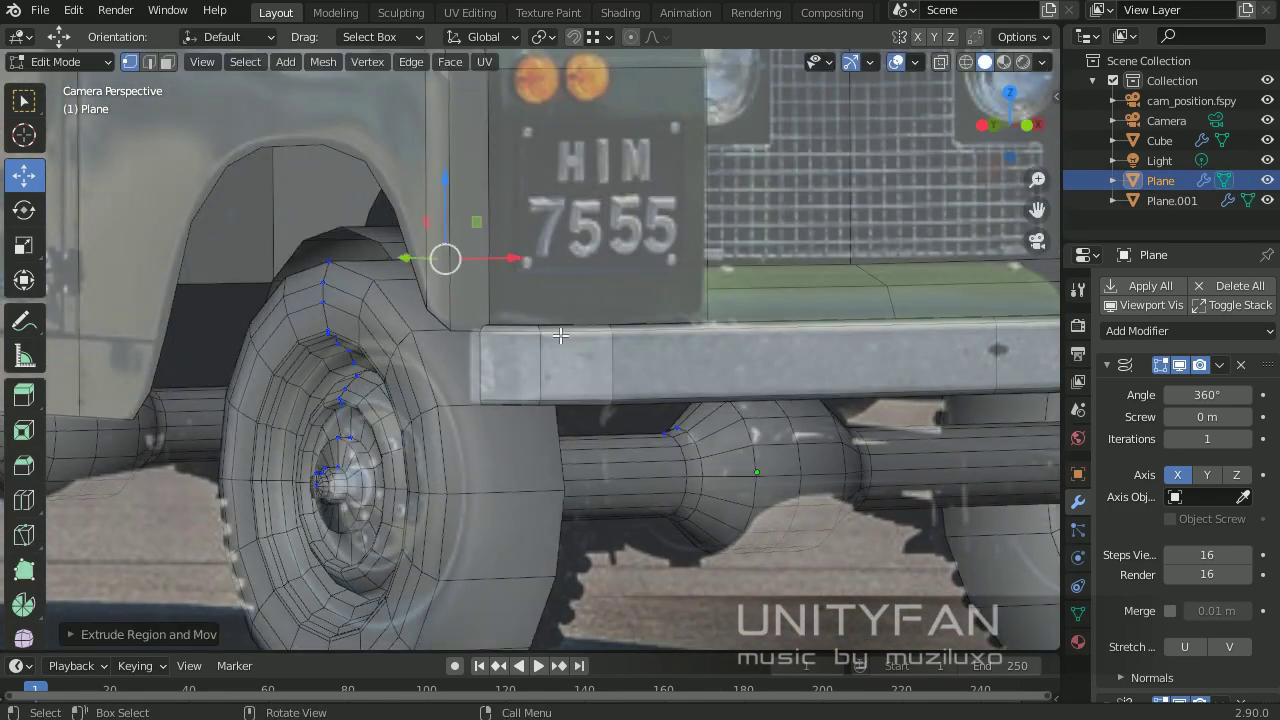
{"action": "key", "text": "KP_Decimal"}
{"action": "key", "text": "g"}
{"action": "left_click", "coordinate": [612, 452]}
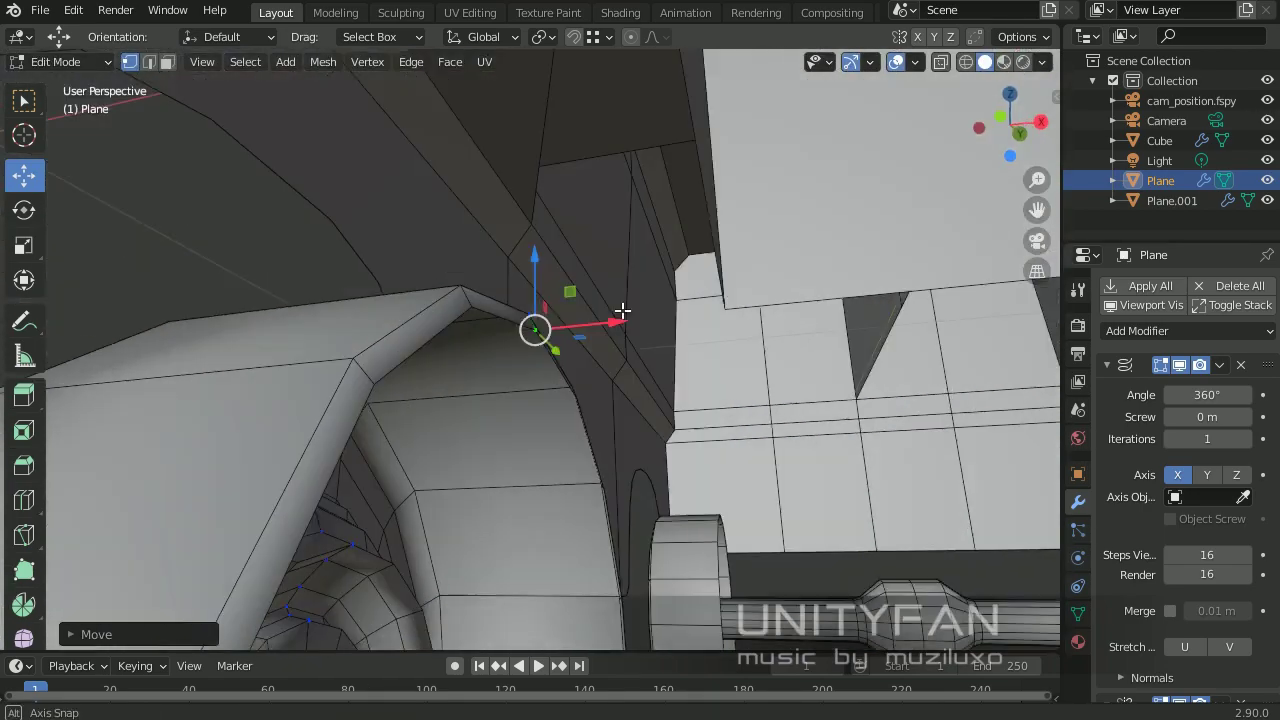
Step: Move the extruded vertex toward the axle, checking the wheel's inner side
{"action": "middle_click_drag", "start_coordinate": [531, 337], "coordinate": [597, 394]}
{"action": "right_click", "coordinate": [557, 419]}
{"action": "scroll", "coordinate": [557, 419], "scroll_direction": "down", "scroll_amount": 3}
{"action": "middle_click_drag", "start_coordinate": [520, 430], "coordinate": [500, 330]}
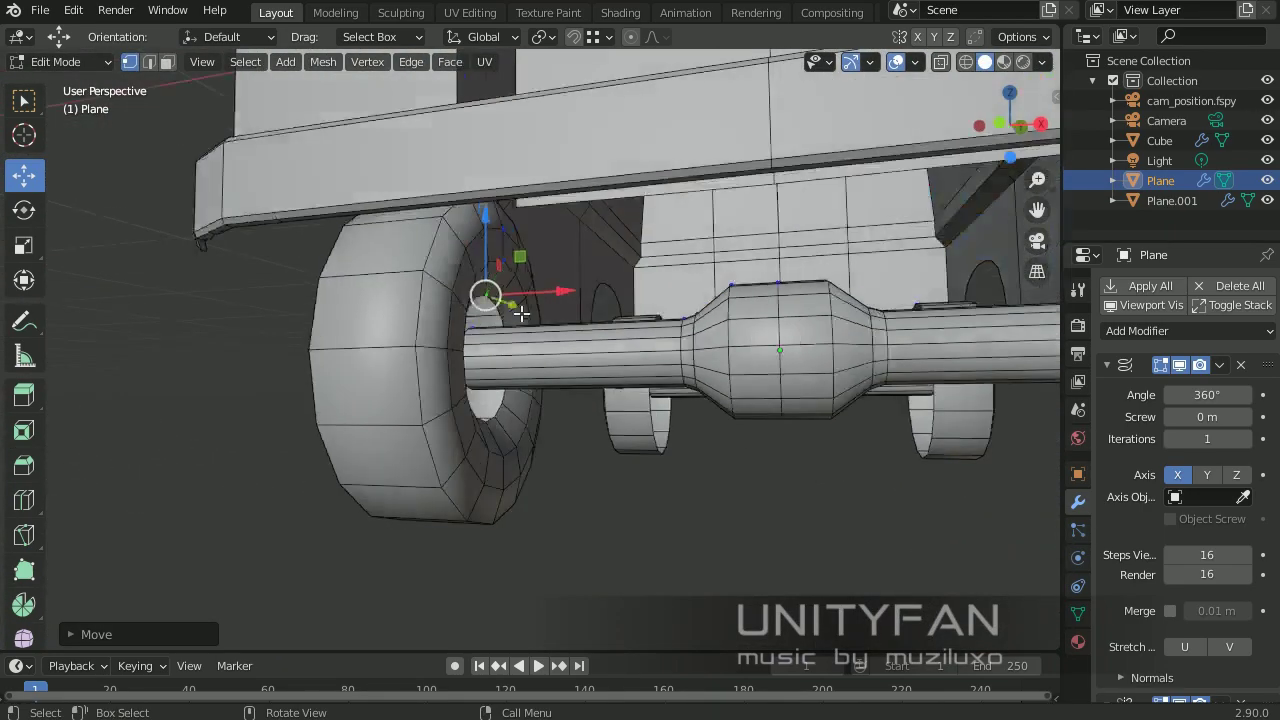
{"action": "scroll", "coordinate": [500, 300], "scroll_direction": "up", "scroll_amount": 3}
{"action": "key", "text": "g"}
{"action": "left_click", "coordinate": [457, 237]}
{"action": "mouse_move", "coordinate": [457, 237]}
{"action": "middle_mouse_down"}
{"action": "mouse_move", "coordinate": [531, 363]}
{"action": "mouse_move", "coordinate": [457, 306]}
{"action": "mouse_move", "coordinate": [492, 326]}
{"action": "middle_mouse_up"}
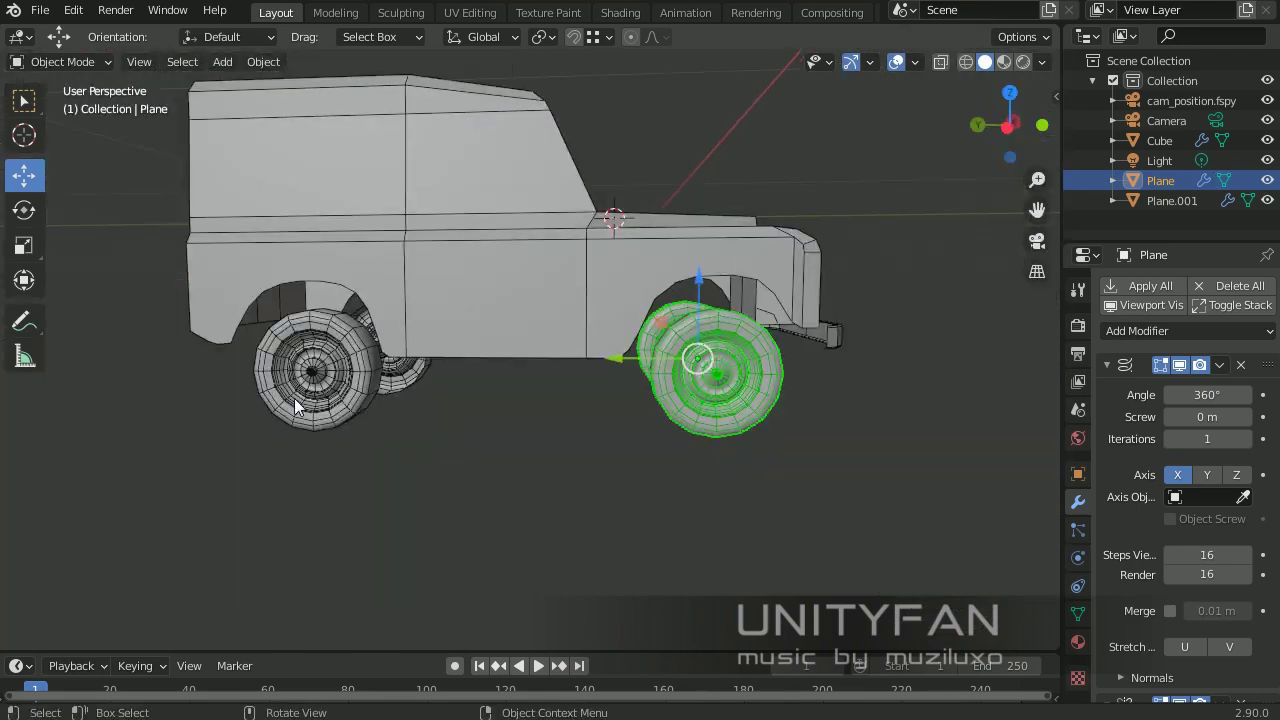
Step: Realign the rear wheel copy along the car's length, then select the front wheel in camera view
{"action": "key", "text": "shift+d"}
{"action": "left_click", "coordinate": [329, 357]}
{"action": "key", "text": "KP_0"}
{"action": "key", "text": "g"}
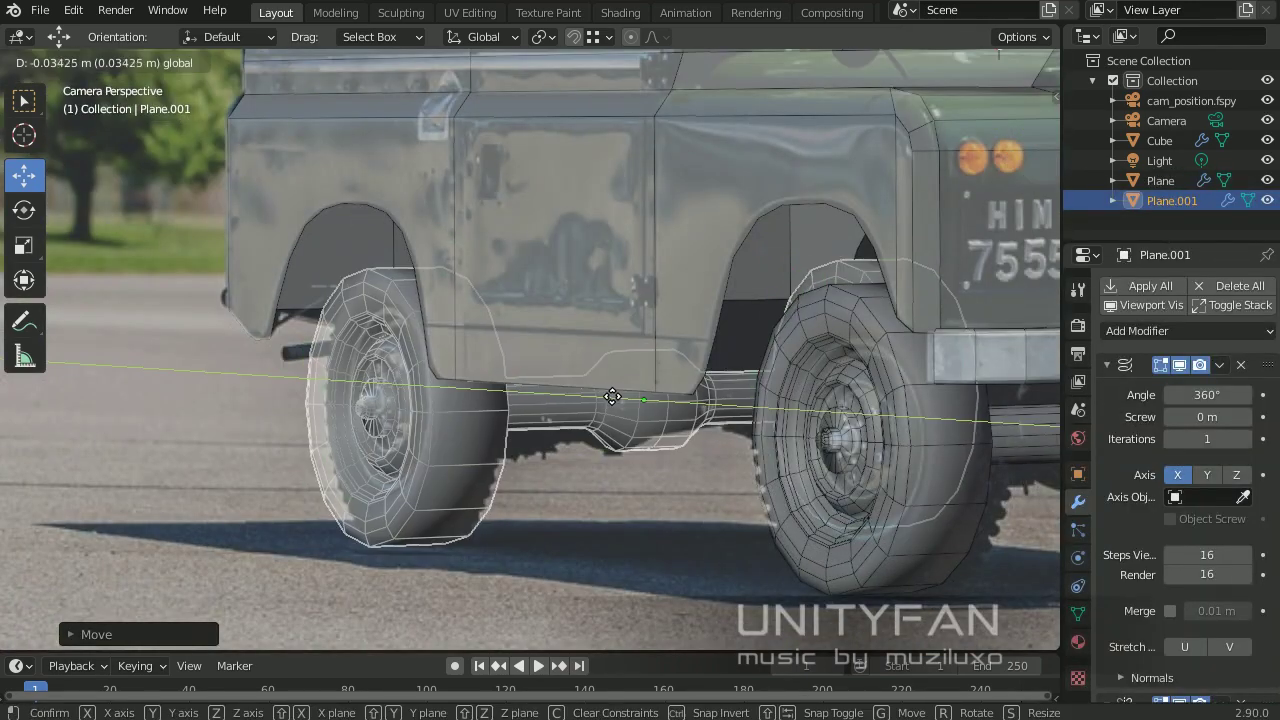
{"action": "left_click", "coordinate": [603, 402]}
{"action": "scroll", "coordinate": [603, 402], "scroll_direction": "up", "scroll_amount": 3}
{"action": "key", "text": "KP_0"}
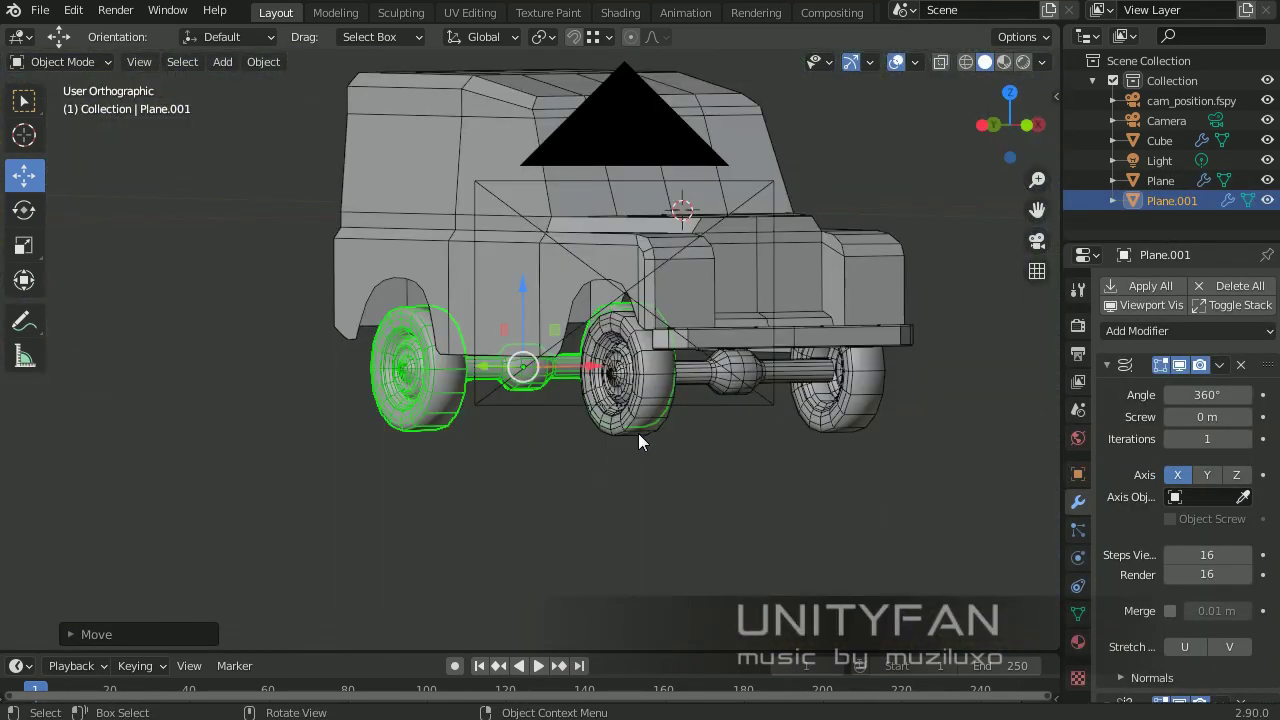
{"action": "middle_click_drag", "start_coordinate": [638, 433], "coordinate": [700, 410]}
{"action": "left_click", "coordinate": [713, 408]}
{"action": "key", "text": "KP_0"}
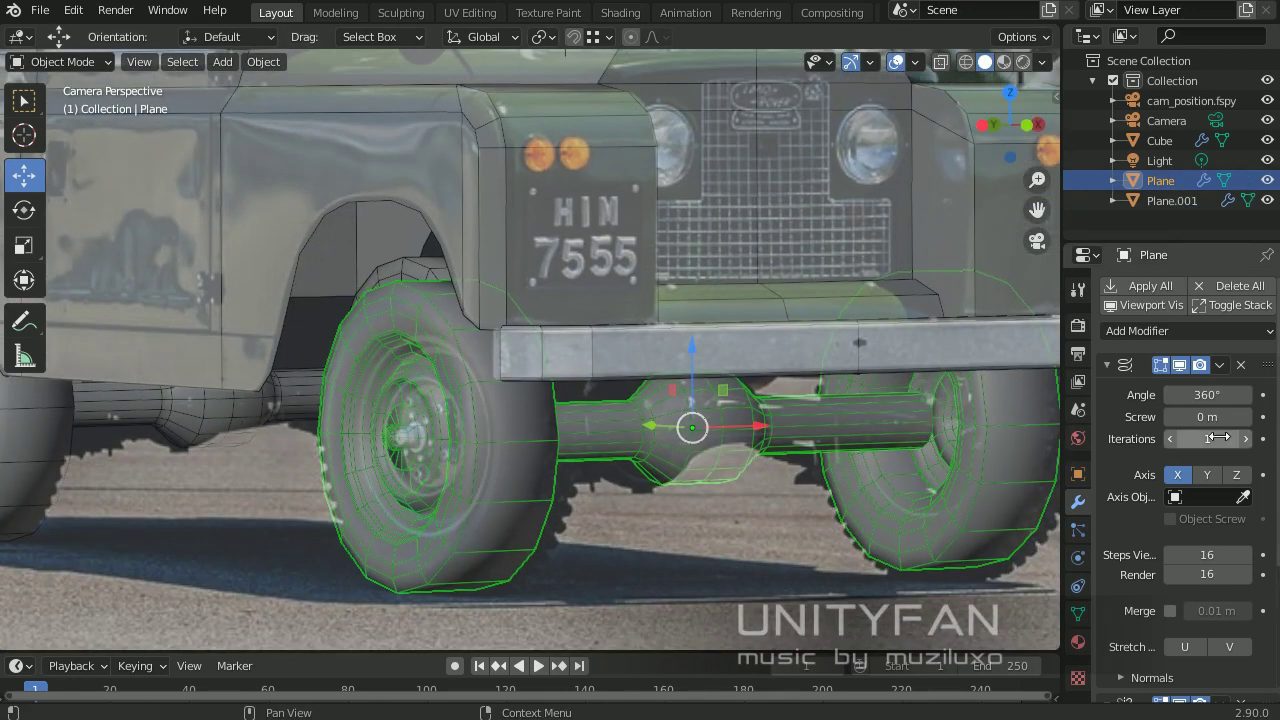
Step: Apply the front wheel's Mirror modifier with Ctrl+A
{"action": "left_click", "coordinate": [1229, 365]}
{"action": "key", "text": "ctrl+a"}
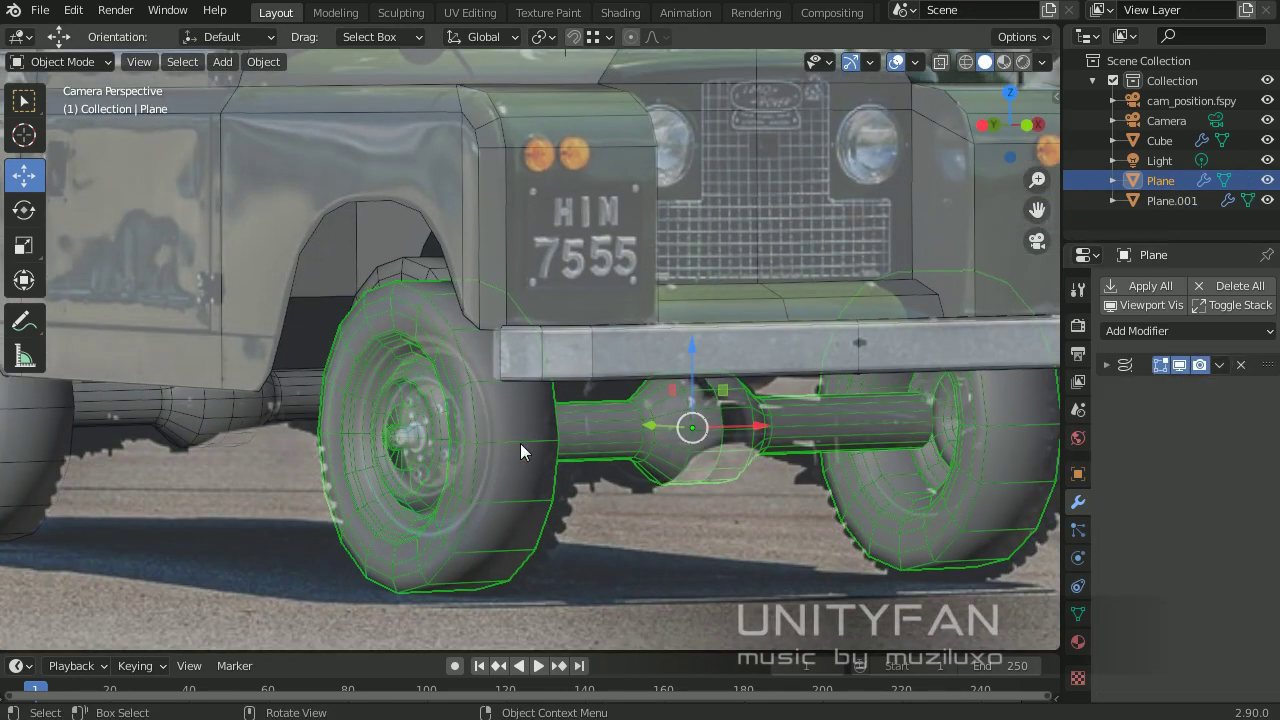
{"action": "key", "text": "Tab"}
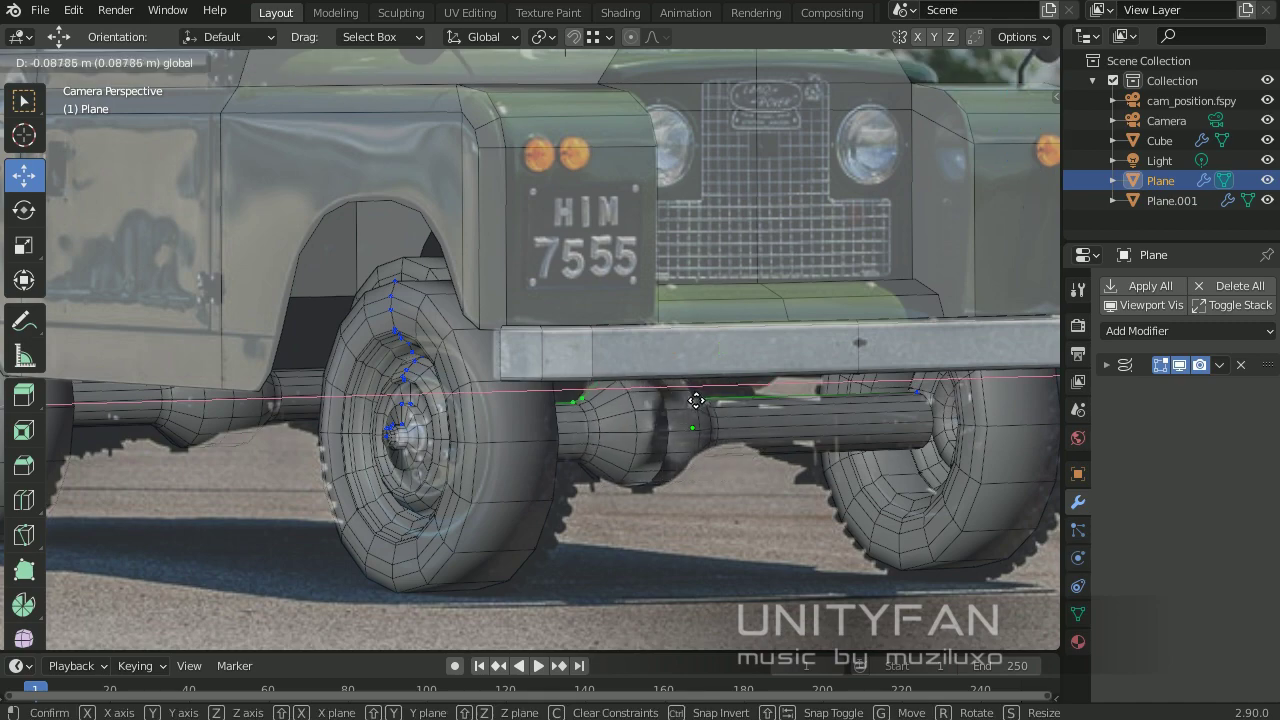
{"action": "key", "text": "Tab"}
Step: Enable Merge in the Screw modifier and expand its Normals options
{"action": "left_click", "coordinate": [1106, 365]}
{"action": "left_click", "coordinate": [1170, 611]}
{"action": "left_click", "coordinate": [1155, 677]}
{"action": "scroll", "coordinate": [1213, 641], "scroll_direction": "down", "scroll_amount": 2}
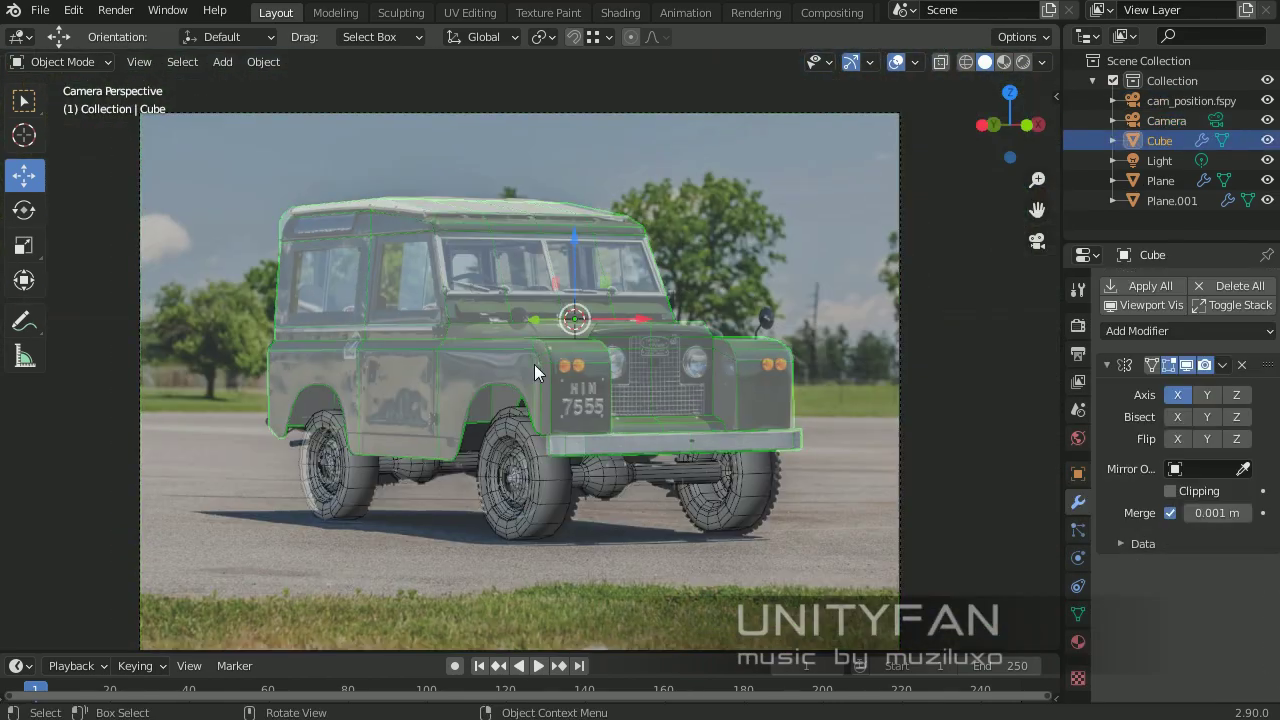
Step: Apply the body's Mirror modifier and save the file as defender_orig.blend
{"action": "scroll", "coordinate": [534, 364], "scroll_direction": "up", "scroll_amount": 3}
{"action": "left_click", "coordinate": [1222, 364]}
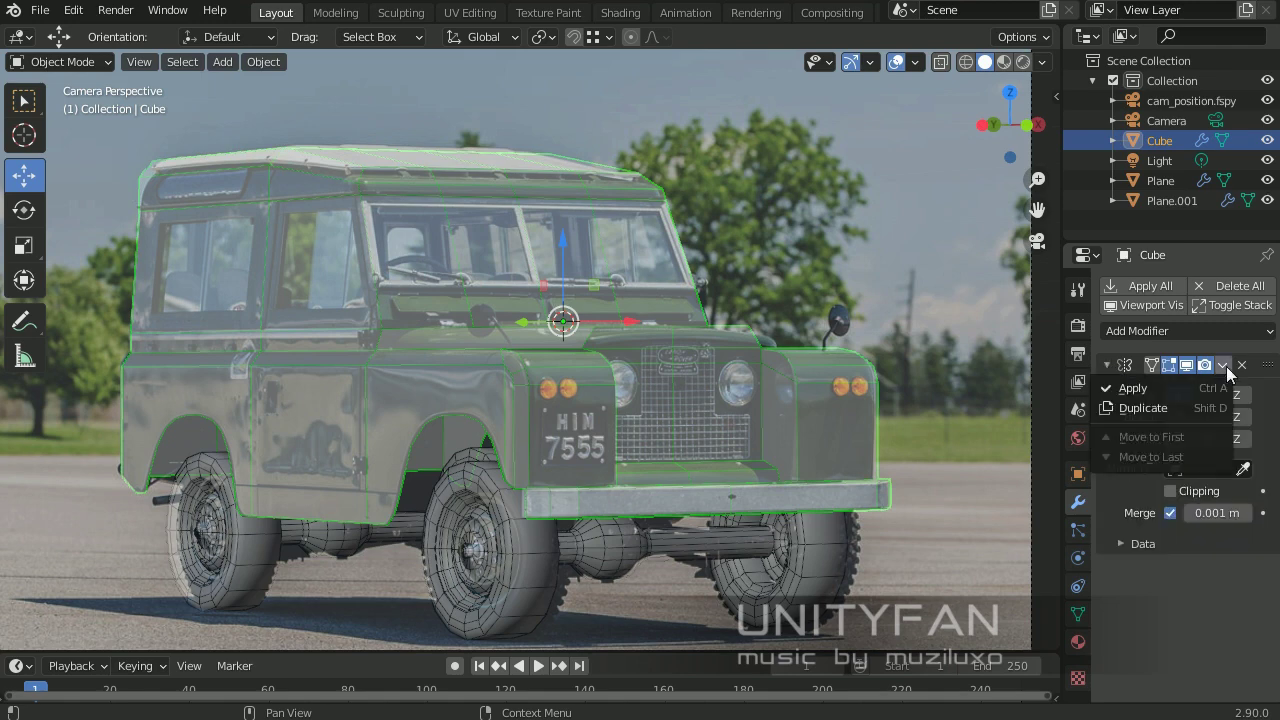
{"action": "left_click", "coordinate": [1150, 381]}
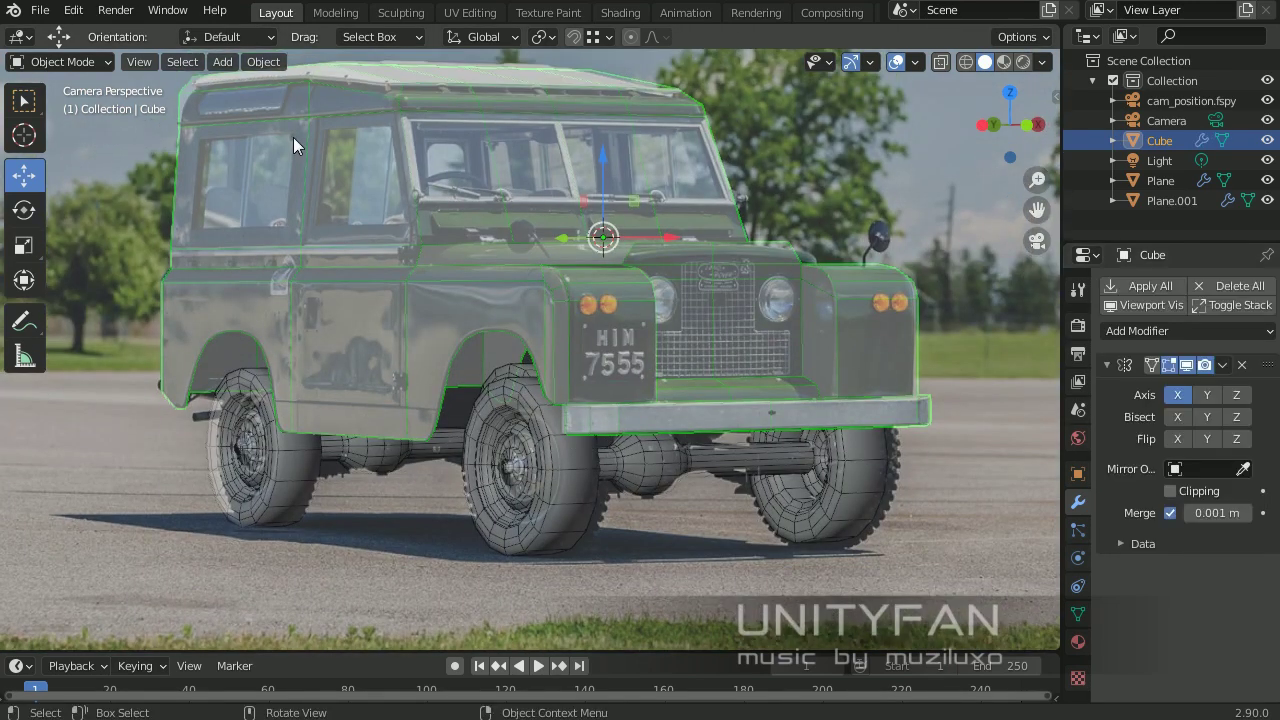
{"action": "key", "text": "ctrl+shift+s"}
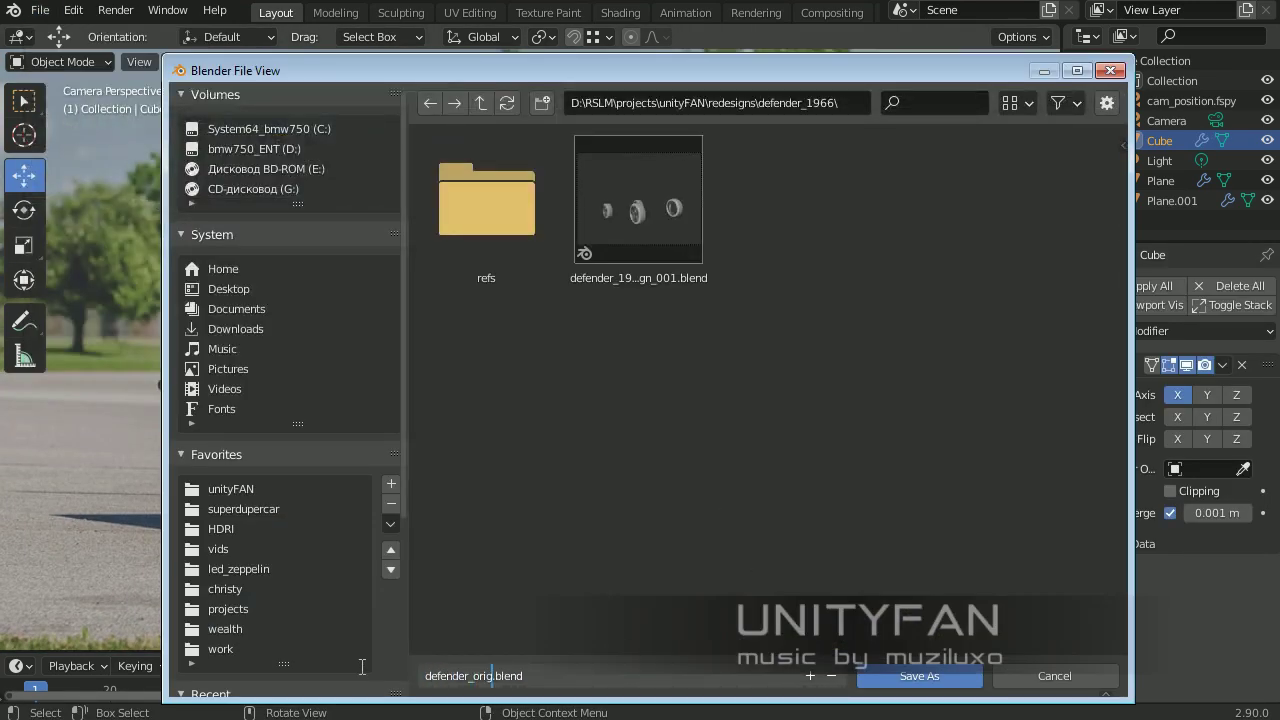
{"action": "key", "text": "Return"}
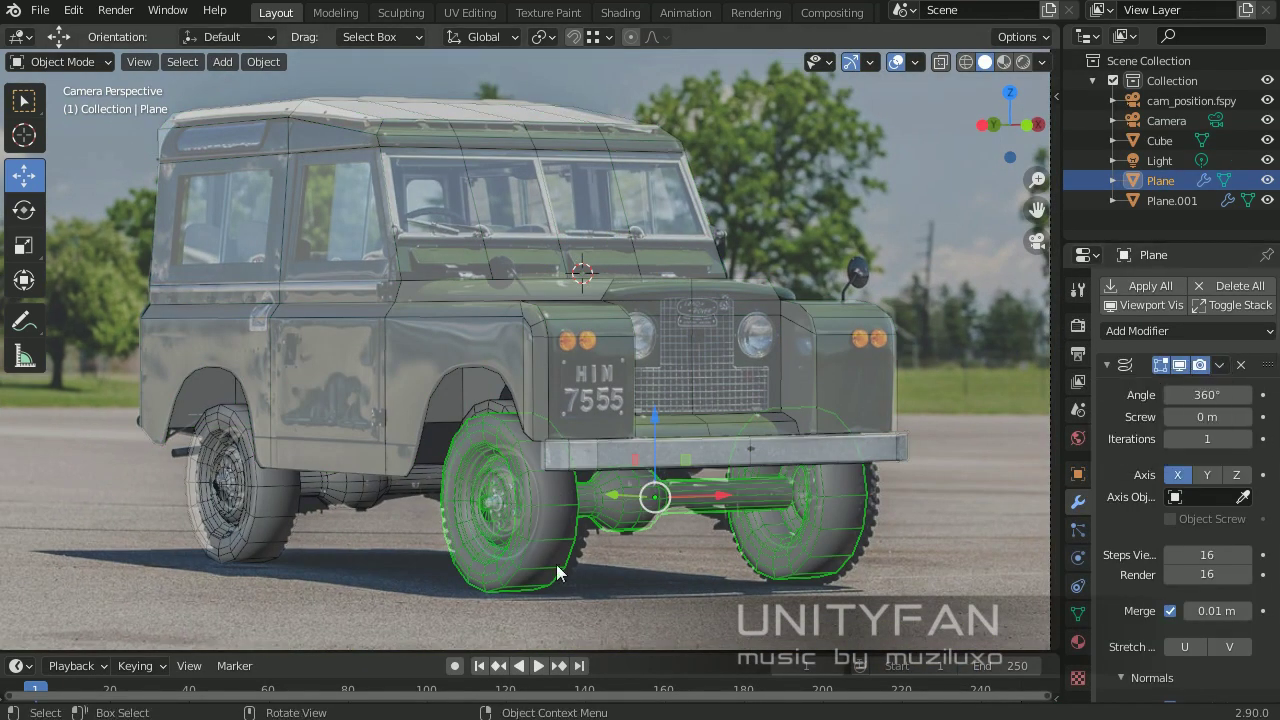
Step: Delete the old rear wheel and move a copy of the front wheel-and-axle onto the rear wheels
{"action": "left_click", "coordinate": [235, 490]}
{"action": "key", "text": "Delete"}
{"action": "left_click", "coordinate": [474, 518]}
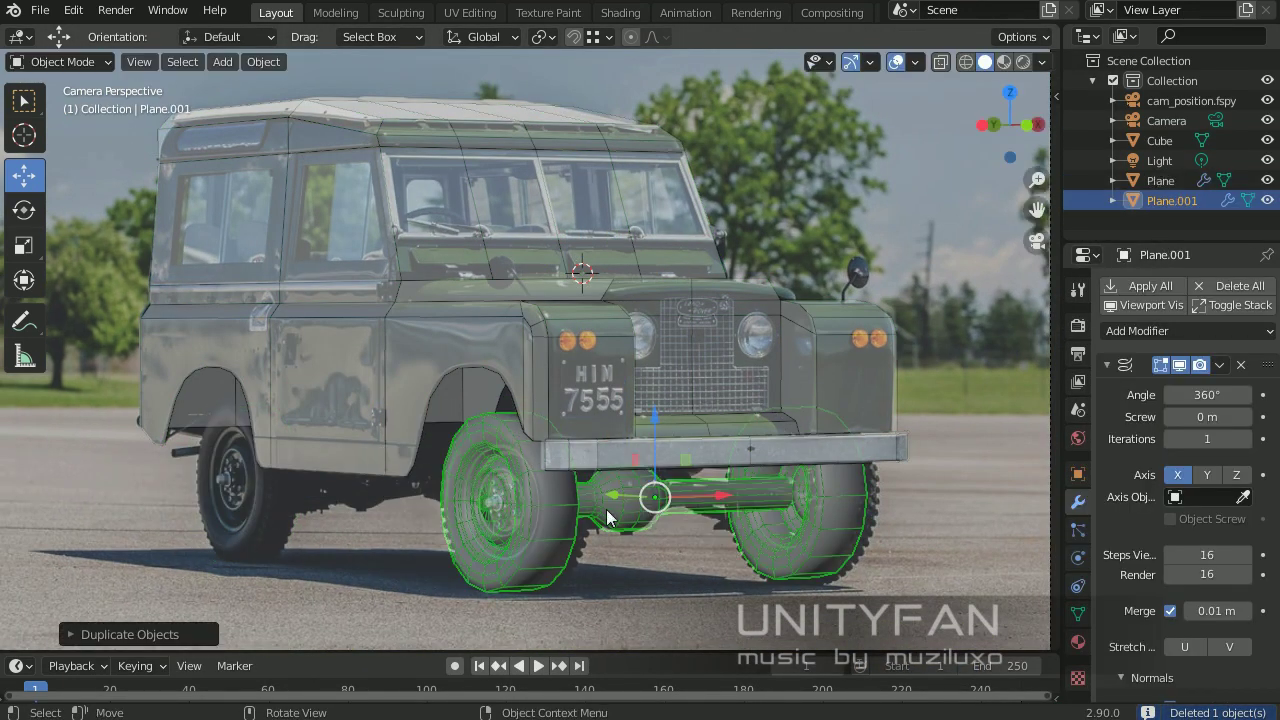
{"action": "left_click_drag", "start_coordinate": [607, 517], "coordinate": [515, 517]}
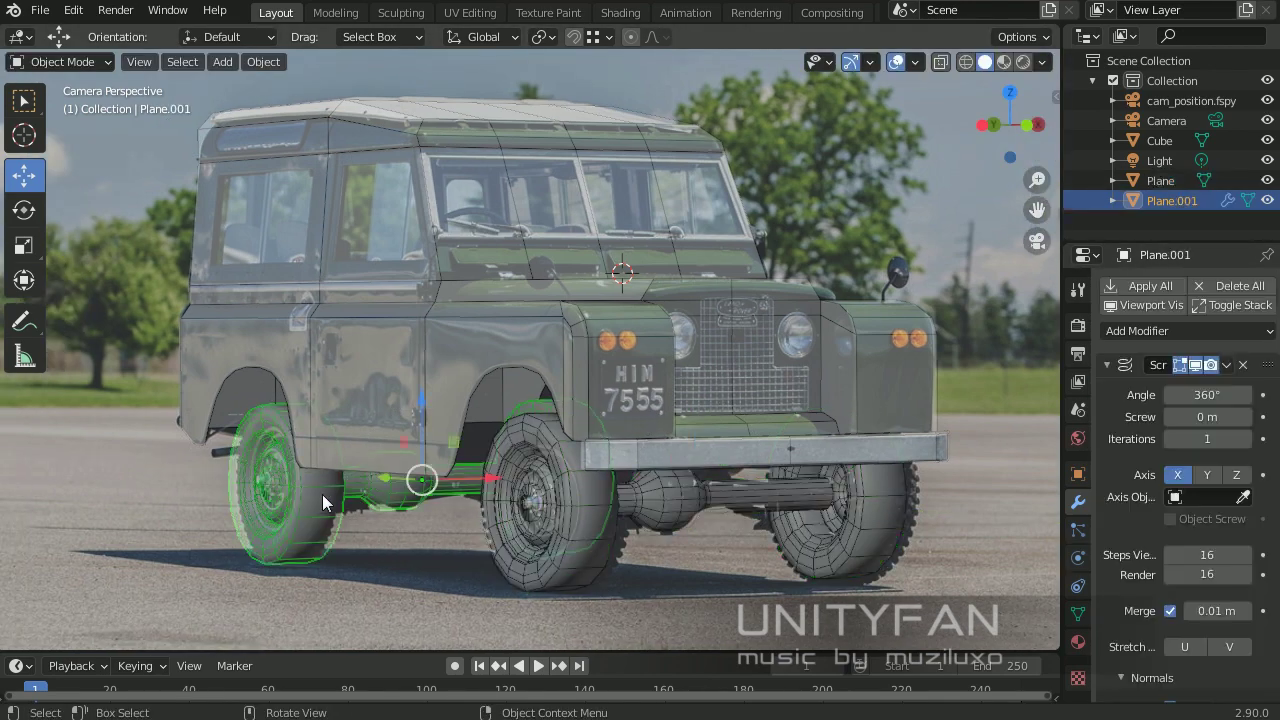
{"action": "key", "text": "KP_3"}
{"action": "scroll", "coordinate": [530, 400], "scroll_direction": "up", "scroll_amount": 8}
{"action": "left_click", "coordinate": [509, 427]}
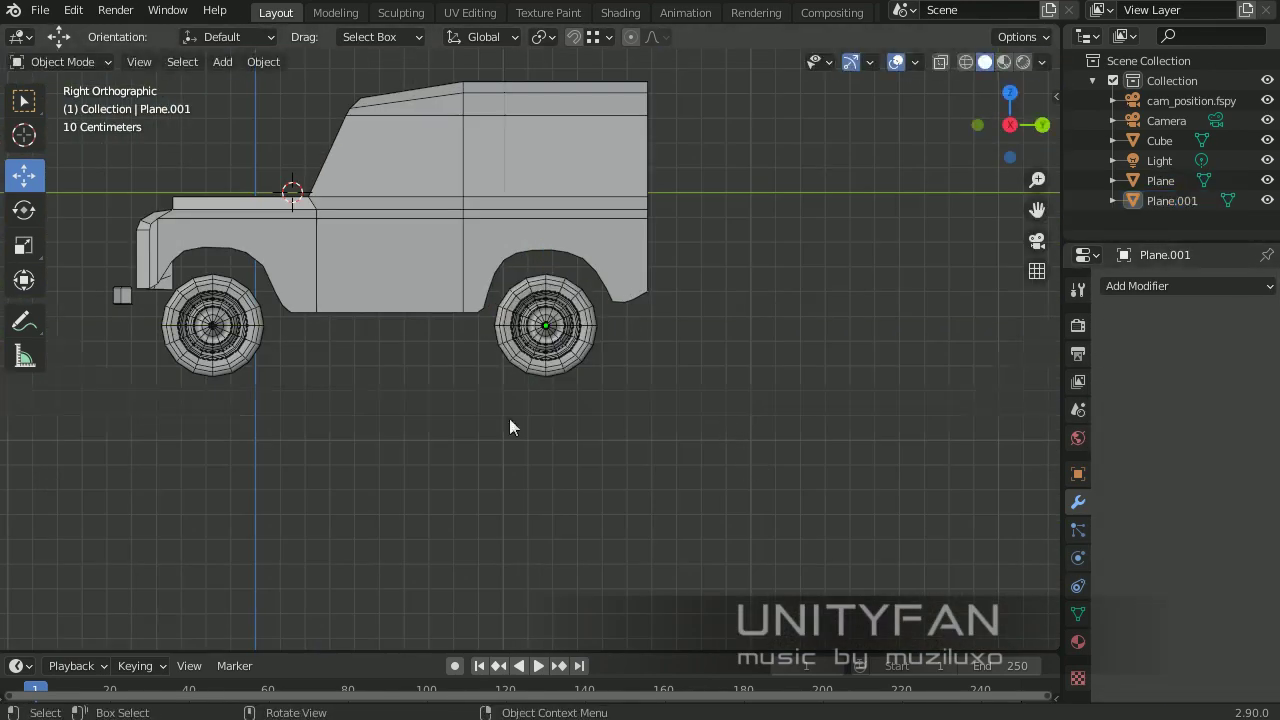
{"action": "mouse_move", "coordinate": [509, 427]}
{"action": "middle_mouse_down"}
{"action": "mouse_move", "coordinate": [537, 418]}
{"action": "mouse_move", "coordinate": [413, 352]}
{"action": "middle_mouse_up"}
{"action": "left_click", "coordinate": [537, 418]}
{"action": "key", "text": "Tab"}
Step: Separate both front wheels into their own objects and set each origin to its geometry
{"action": "middle_click_drag", "start_coordinate": [287, 203], "coordinate": [420, 305]}
{"action": "key", "text": "ctrl+KP_Add"}
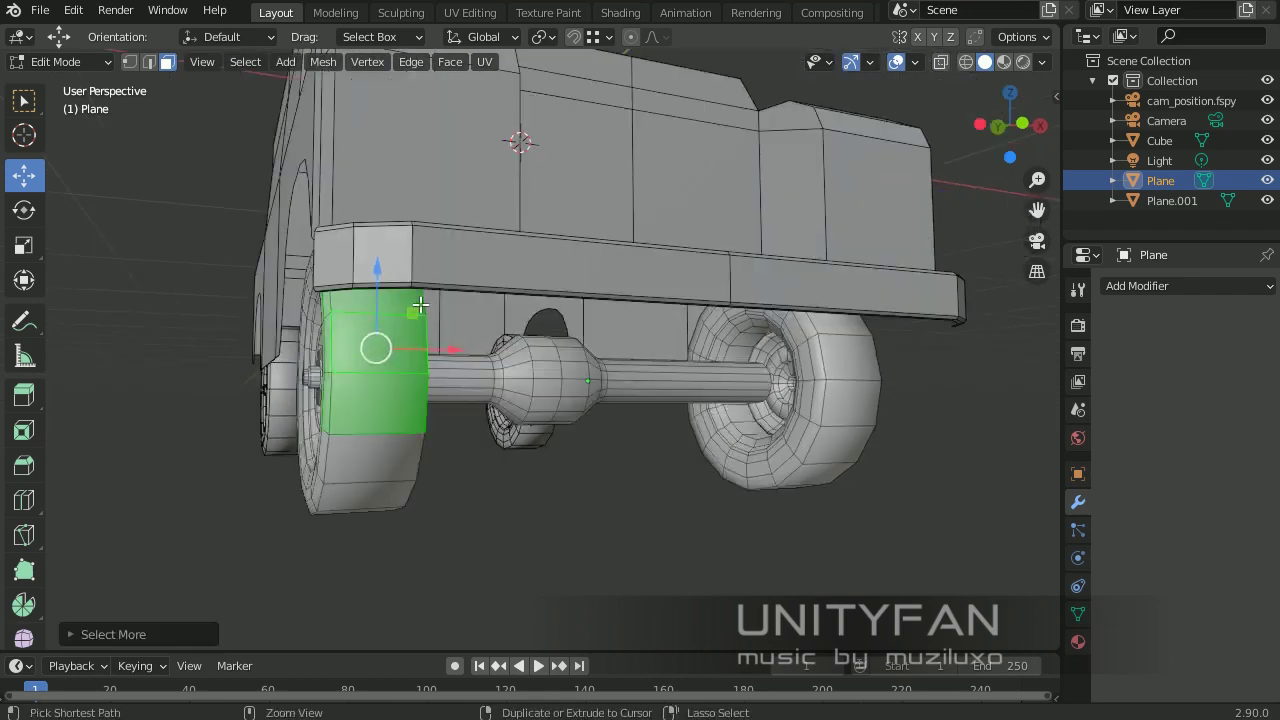
{"action": "key", "text": "Tab"}
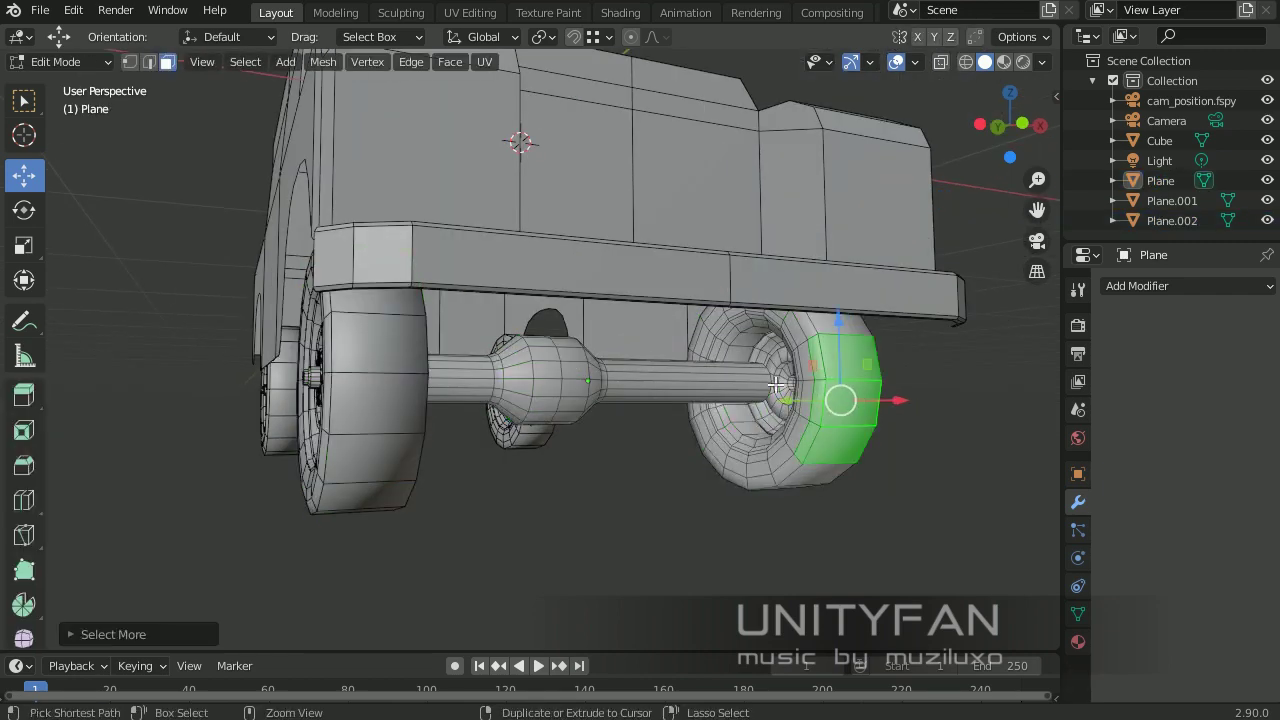
{"action": "middle_click_drag", "start_coordinate": [511, 425], "coordinate": [543, 432]}
{"action": "left_click", "coordinate": [263, 61]}
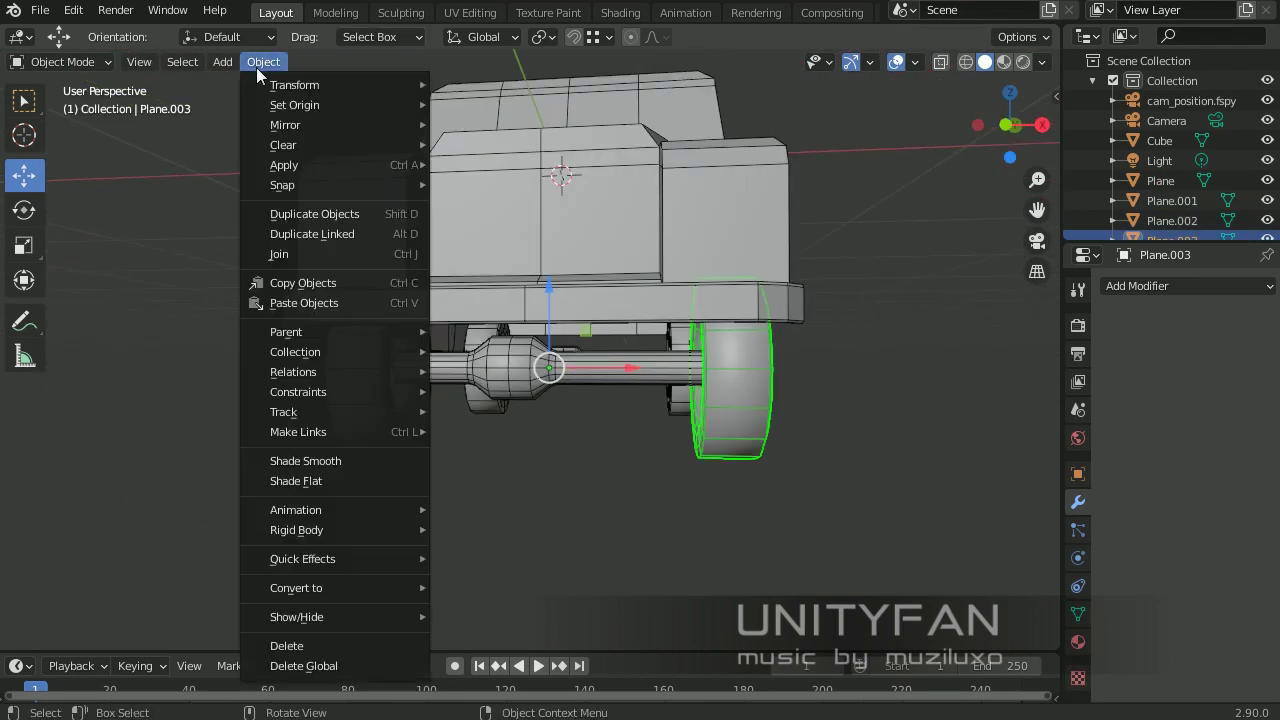
{"action": "left_click", "coordinate": [517, 132]}
{"action": "left_click", "coordinate": [263, 61]}
{"action": "left_click", "coordinate": [490, 125]}
{"action": "left_click", "coordinate": [813, 456], "text": "shift"}
Step: In camera view, steer the front wheel Plane.003 10.38° around Z to match the photo
{"action": "key", "text": "KP_0"}
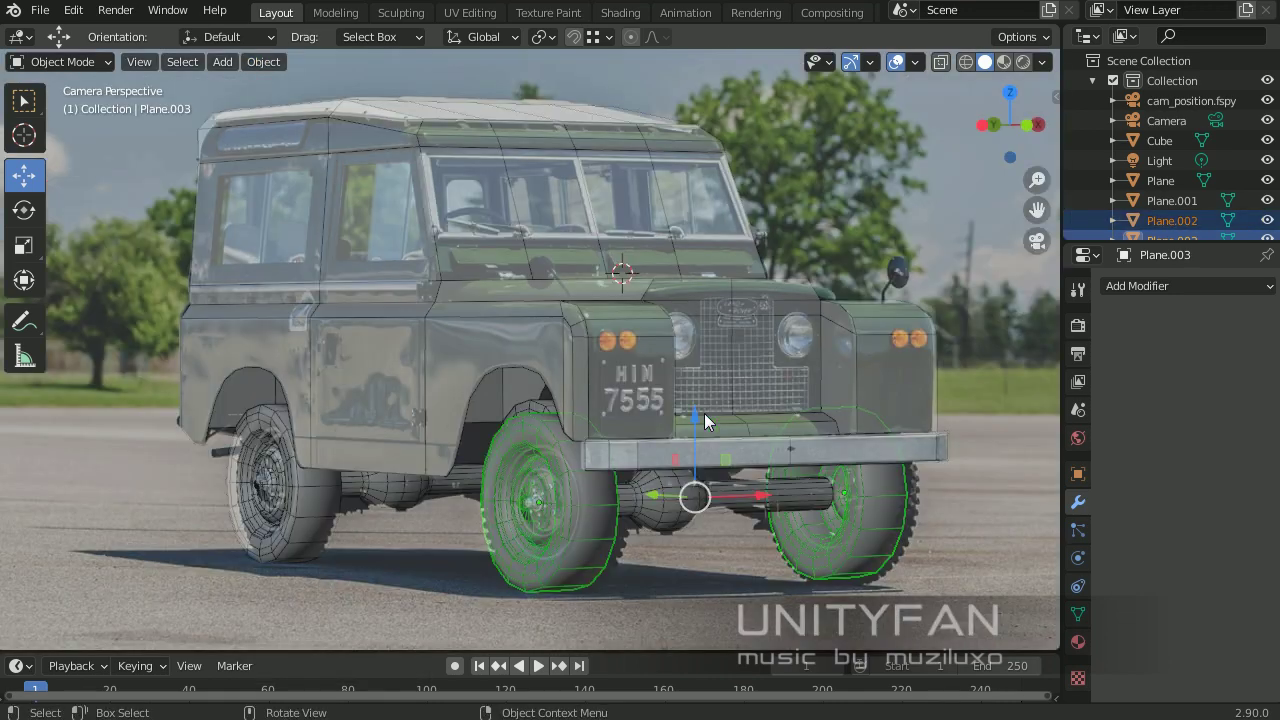
{"action": "scroll", "coordinate": [704, 413], "scroll_direction": "up", "scroll_amount": 4}
{"action": "scroll", "coordinate": [601, 463], "scroll_direction": "up", "scroll_amount": 2}
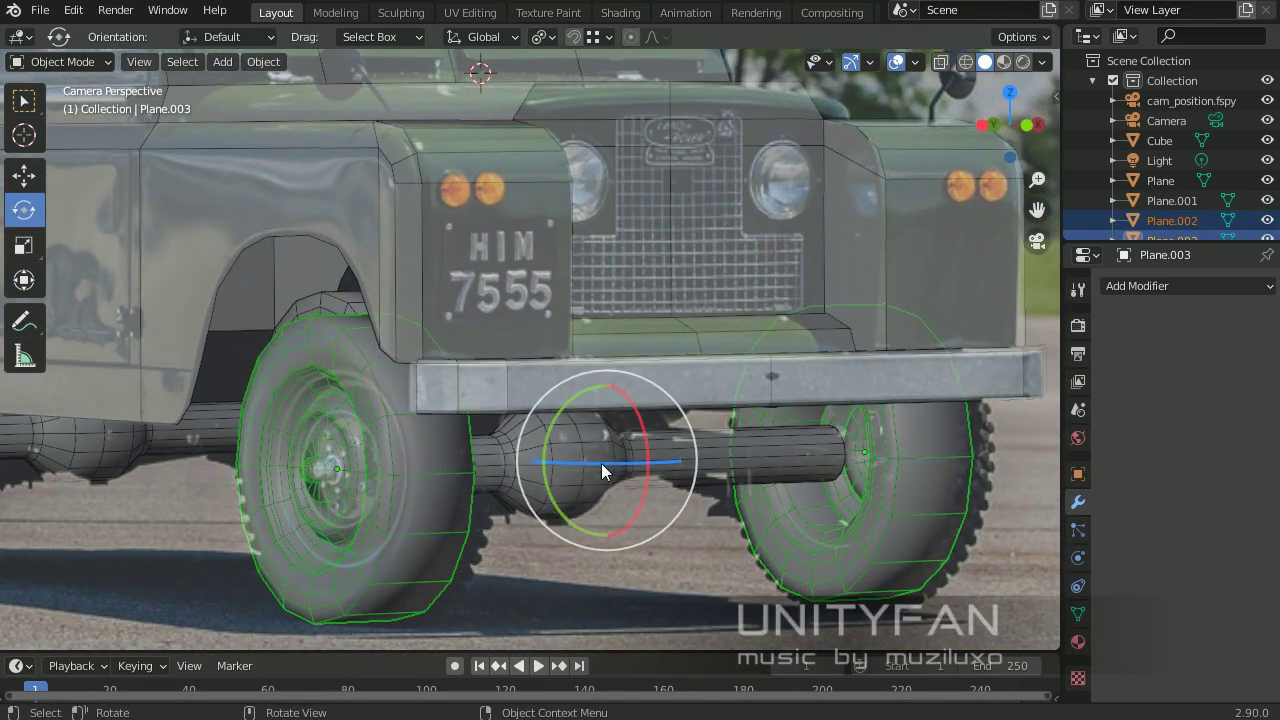
{"action": "scroll", "coordinate": [841, 518], "scroll_direction": "up", "scroll_amount": 2}
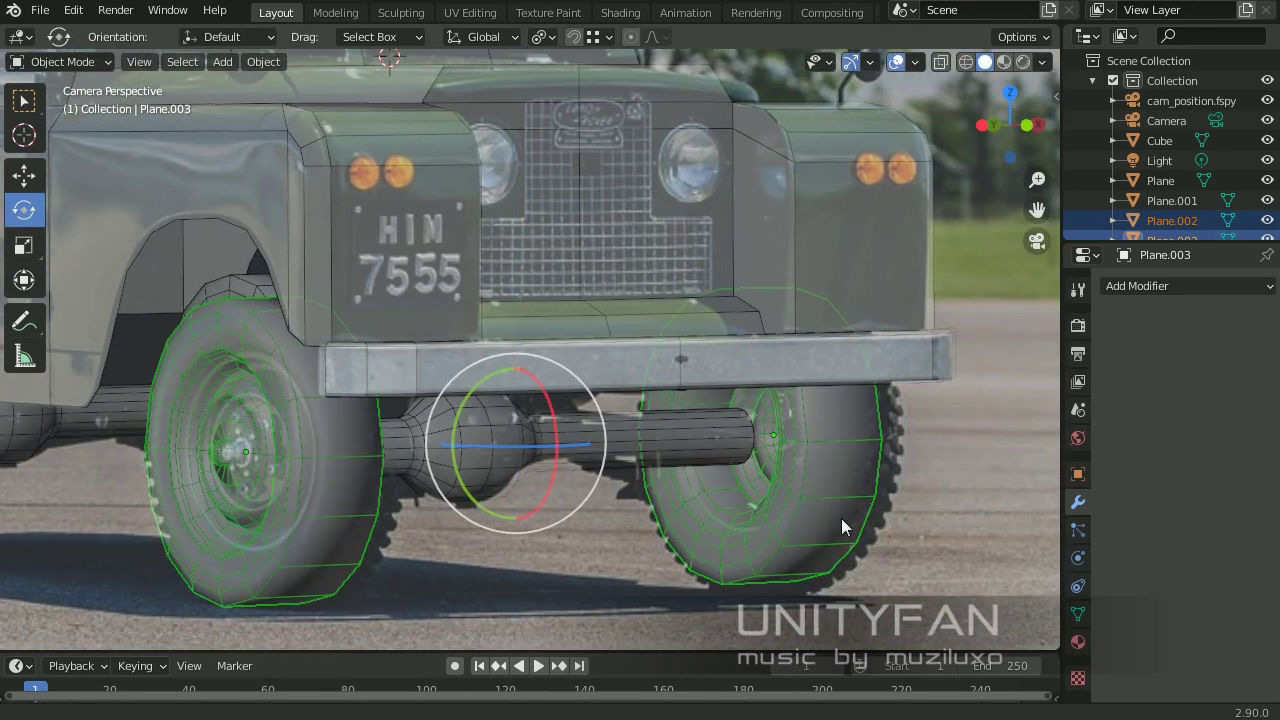
{"action": "left_click", "coordinate": [958, 477]}
Step: Nudge the other front wheel, Plane.002, 0.022 m into place
{"action": "middle_click_drag", "start_coordinate": [530, 417], "coordinate": [599, 433], "text": "shift"}
{"action": "key", "text": "shift+space"}
{"action": "key", "text": "g"}
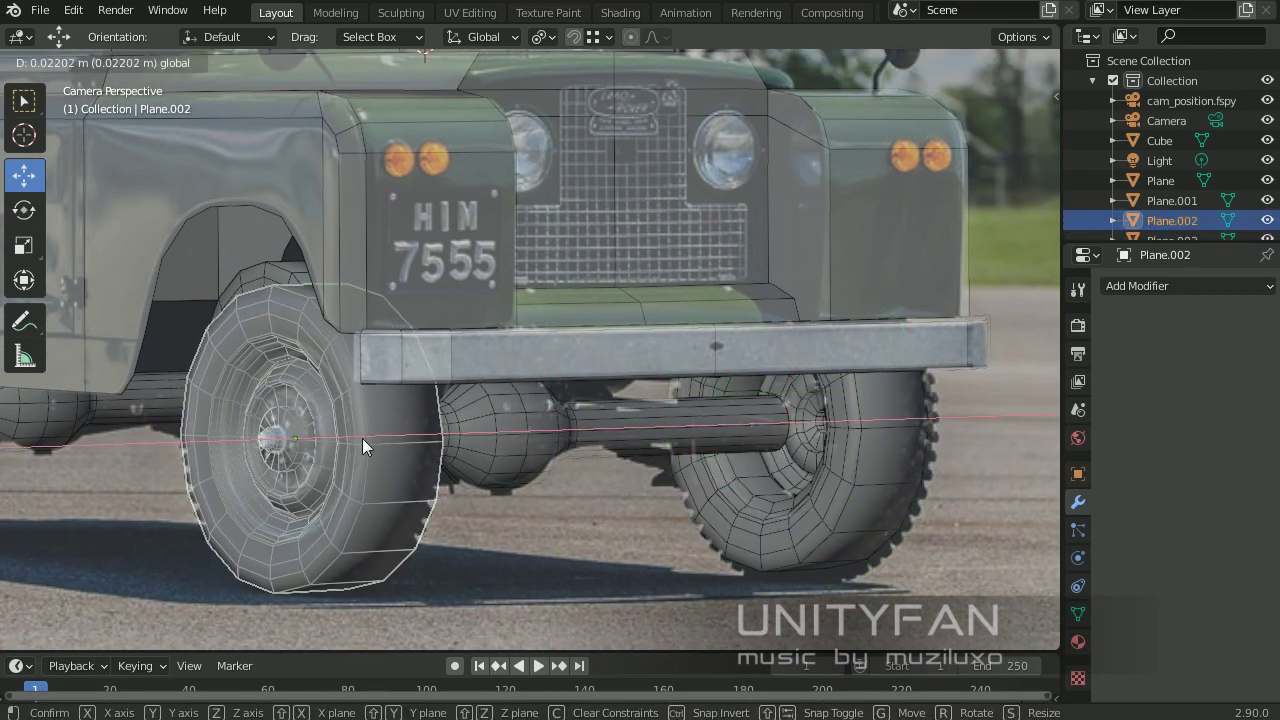
{"action": "left_click", "coordinate": [362, 438]}
Step: Look over the rear wheels and select the vehicle body
{"action": "scroll", "coordinate": [789, 468], "scroll_direction": "down", "scroll_amount": 3}
{"action": "middle_click_drag", "start_coordinate": [789, 468], "coordinate": [344, 440], "text": "shift"}
{"action": "left_click", "coordinate": [344, 440]}
{"action": "scroll", "coordinate": [421, 409], "scroll_direction": "up", "scroll_amount": 3}
{"action": "scroll", "coordinate": [421, 401], "scroll_direction": "down", "scroll_amount": 2}
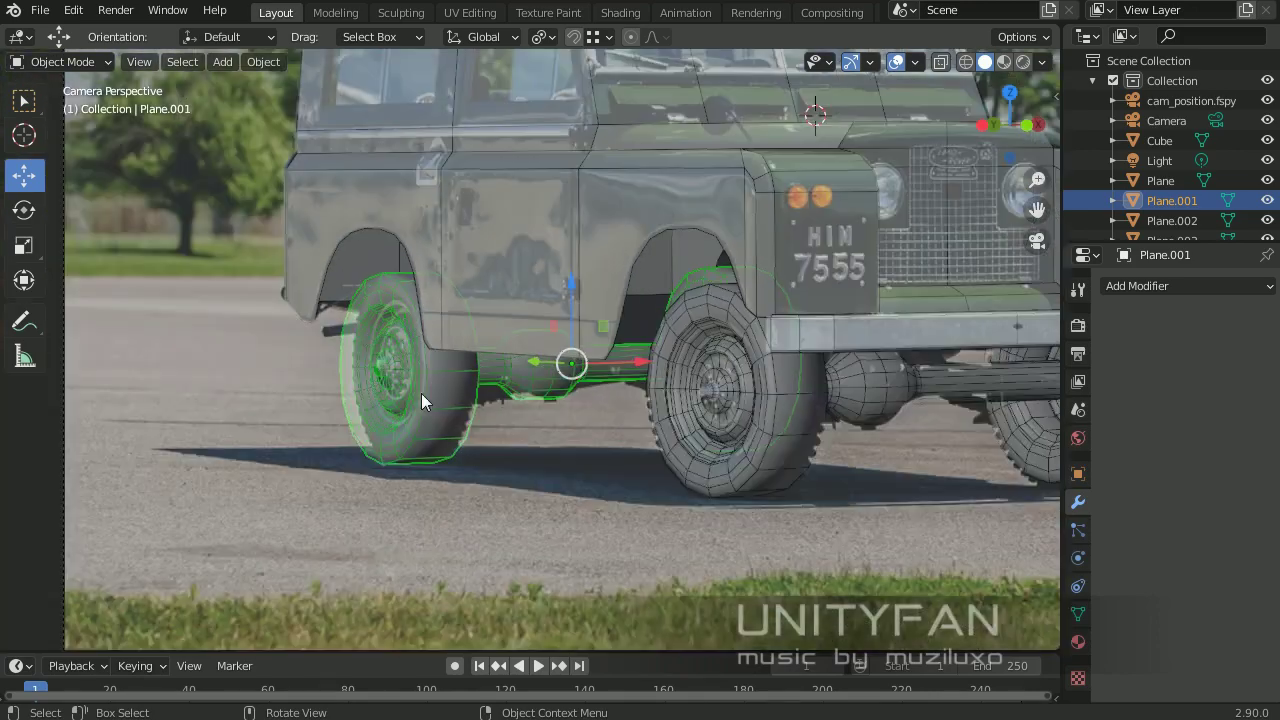
{"action": "mouse_move", "coordinate": [421, 396]}
{"action": "middle_mouse_down"}
{"action": "mouse_move", "coordinate": [588, 436]}
{"action": "mouse_move", "coordinate": [379, 470]}
{"action": "mouse_move", "coordinate": [518, 419]}
{"action": "middle_mouse_up"}
{"action": "left_click", "coordinate": [518, 419]}
Step: Project all of the body's UVs from the camera view
{"action": "scroll", "coordinate": [522, 418], "scroll_direction": "down", "scroll_amount": 2}
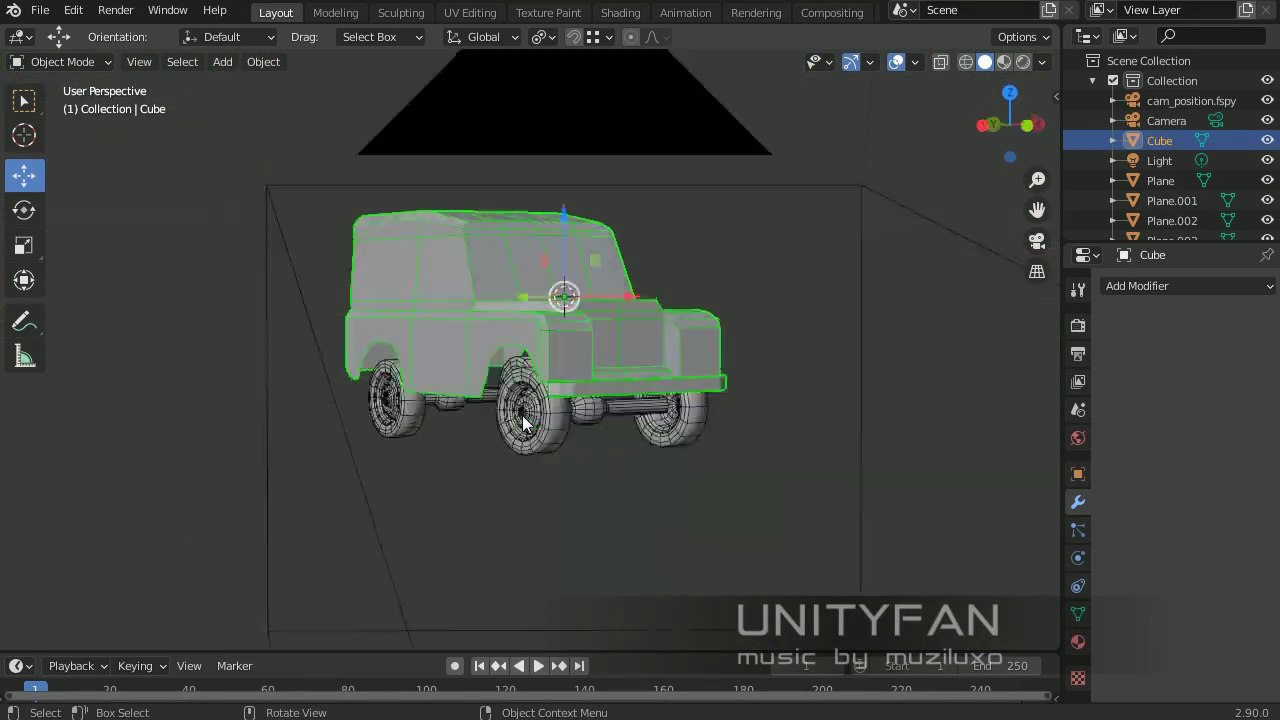
{"action": "key", "text": "KP_0"}
{"action": "key", "text": "Tab"}
{"action": "key", "text": "a"}
{"action": "key", "text": "u"}
{"action": "left_click", "coordinate": [569, 520]}
{"action": "key", "text": "Tab"}
{"action": "key", "text": "KP_0"}
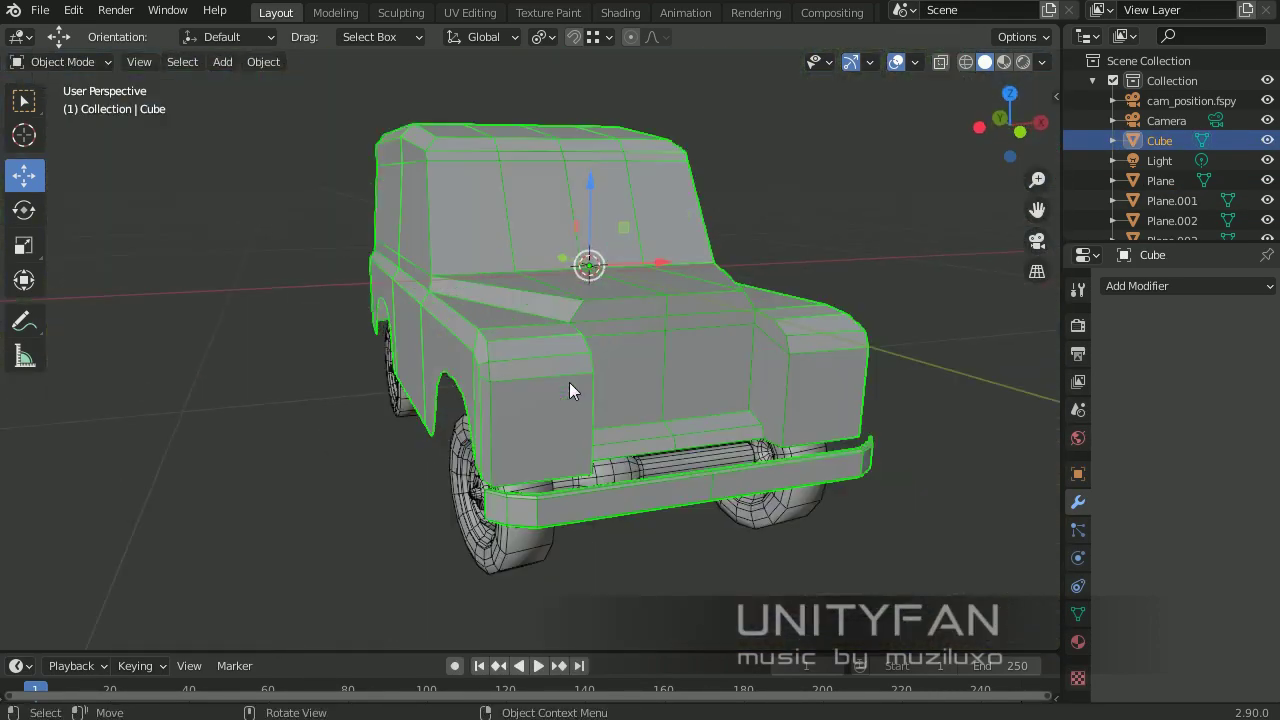
Step: Give the body a new defender_projection material with defender.jpg as its image texture
{"action": "middle_click_drag", "start_coordinate": [569, 390], "coordinate": [1078, 630]}
{"action": "left_click_drag", "start_coordinate": [1062, 460], "coordinate": [1013, 450]}
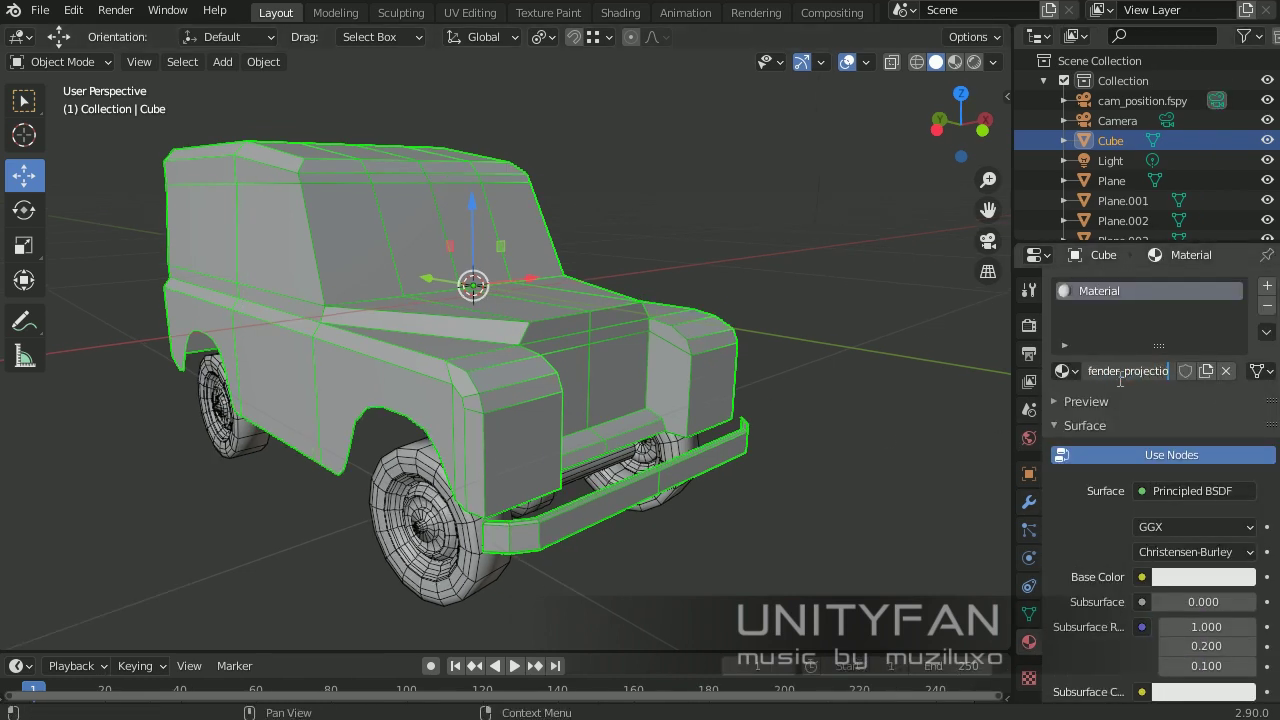
{"action": "left_click", "coordinate": [1141, 577]}
{"action": "left_click", "coordinate": [731, 399]}
{"action": "left_click", "coordinate": [1227, 607]}
{"action": "double_click", "coordinate": [506, 224]}
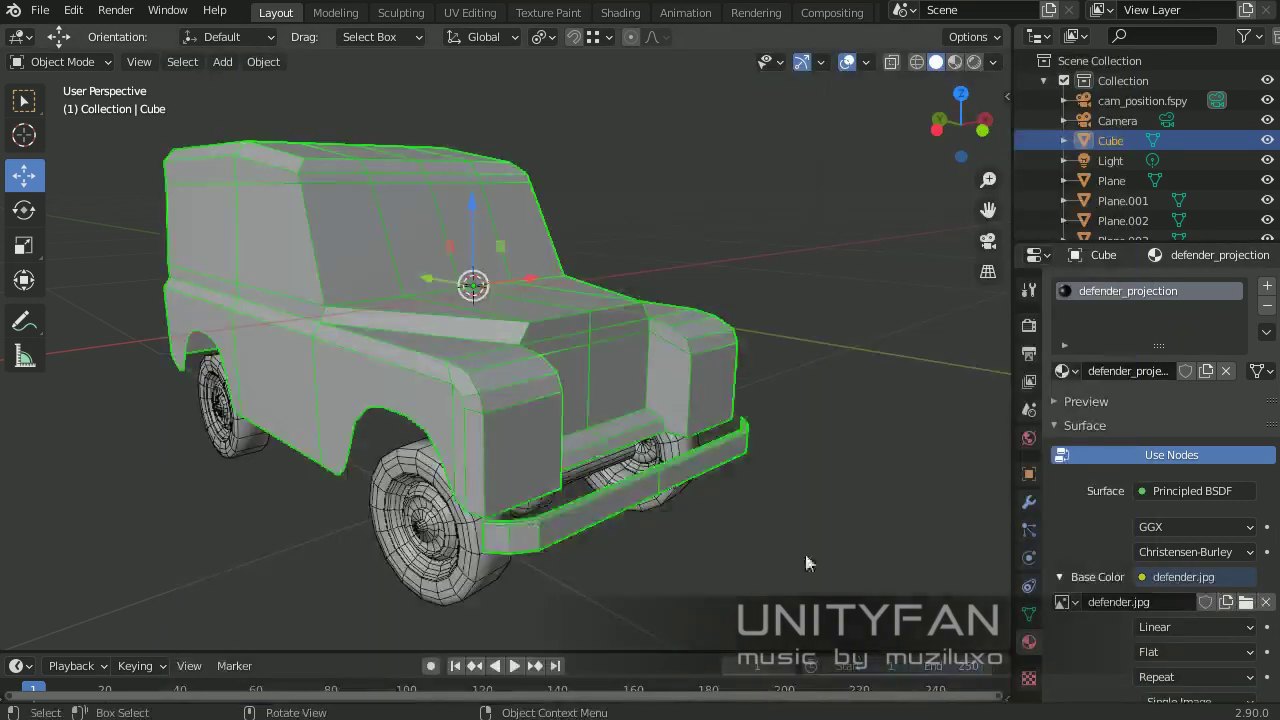
{"action": "left_click", "coordinate": [955, 62]}
{"action": "key", "text": "alt+a"}
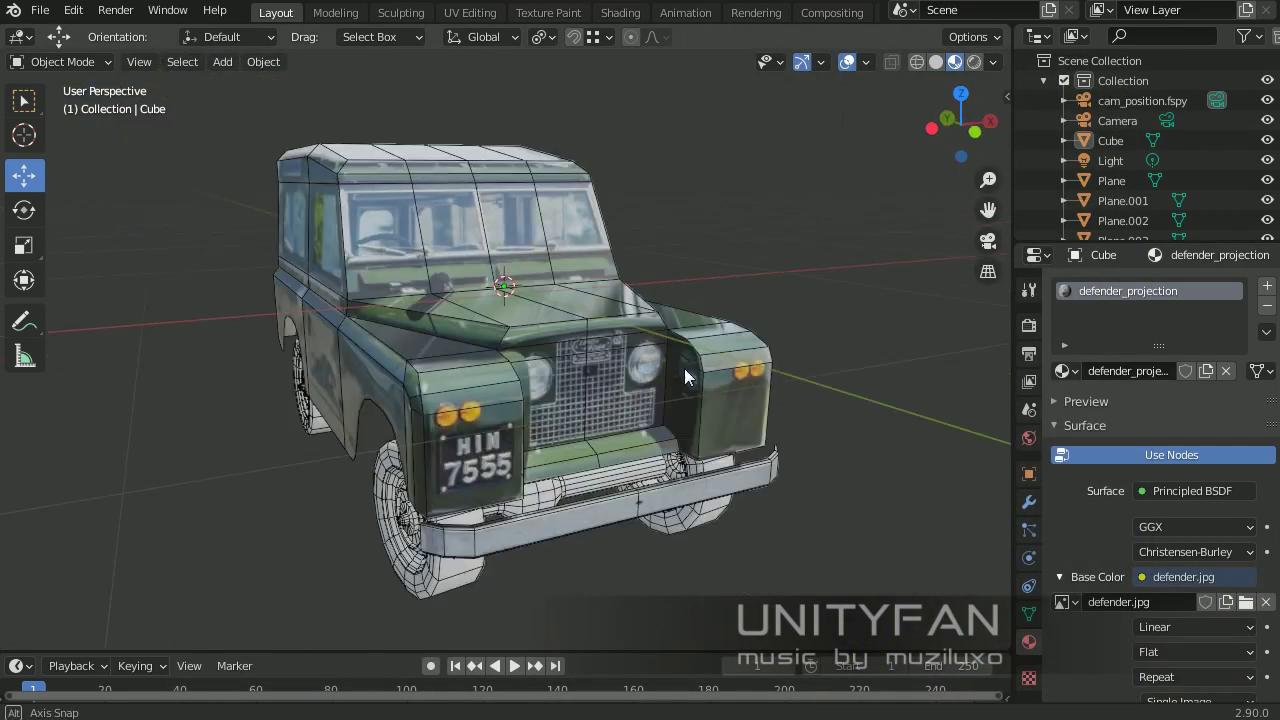
Step: Turn off the wireframe overlay and UV-project the joined wheels from the camera
{"action": "left_click", "coordinate": [866, 62]}
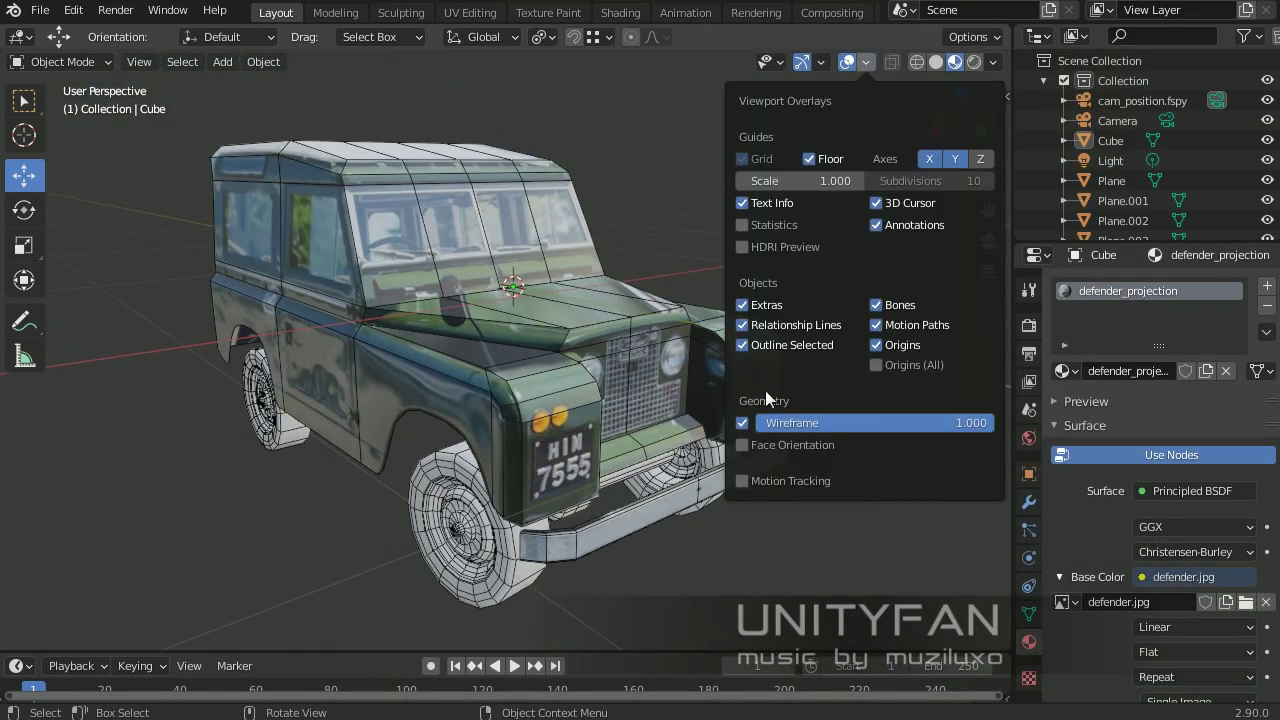
{"action": "left_click", "coordinate": [746, 420]}
{"action": "mouse_move", "coordinate": [700, 420]}
{"action": "middle_mouse_down"}
{"action": "mouse_move", "coordinate": [506, 371]}
{"action": "mouse_move", "coordinate": [617, 348]}
{"action": "middle_mouse_up"}
{"action": "left_click", "coordinate": [560, 392]}
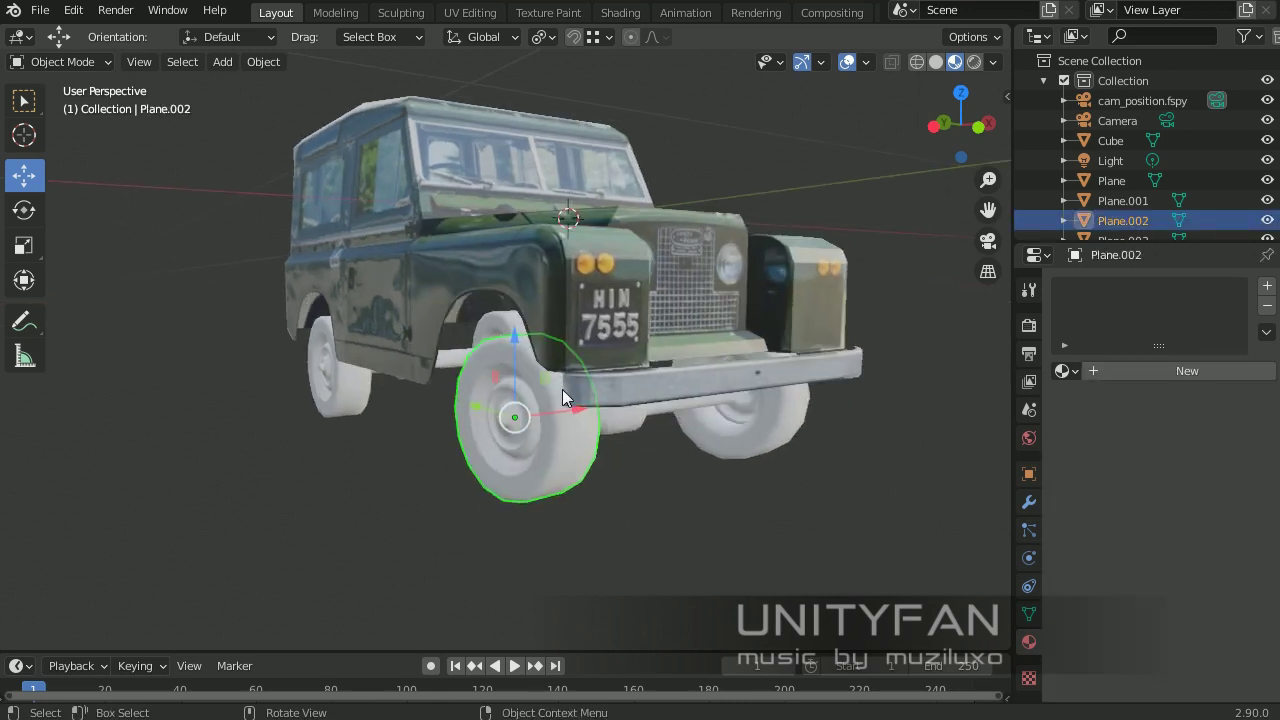
{"action": "mouse_move", "coordinate": [562, 389]}
{"action": "middle_mouse_down"}
{"action": "mouse_move", "coordinate": [690, 486]}
{"action": "mouse_move", "coordinate": [371, 430]}
{"action": "middle_mouse_up"}
{"action": "left_click", "coordinate": [371, 430]}
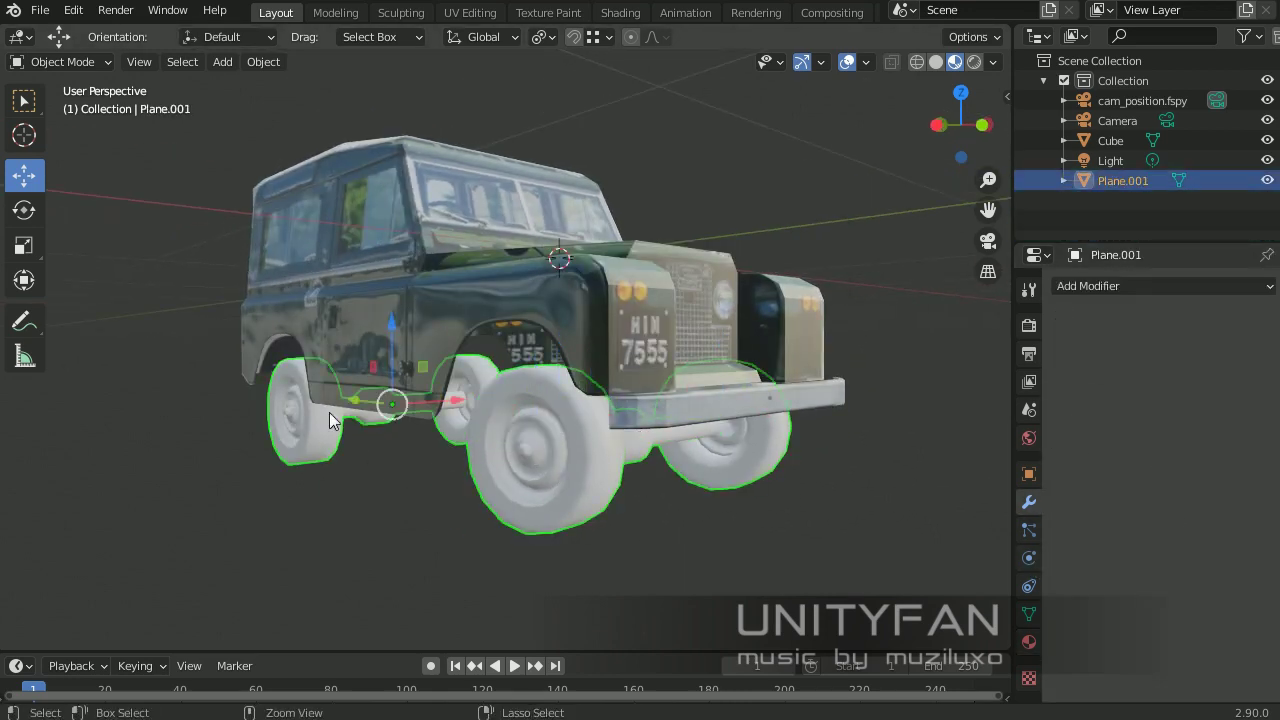
{"action": "key", "text": "KP_0"}
{"action": "key", "text": "i"}
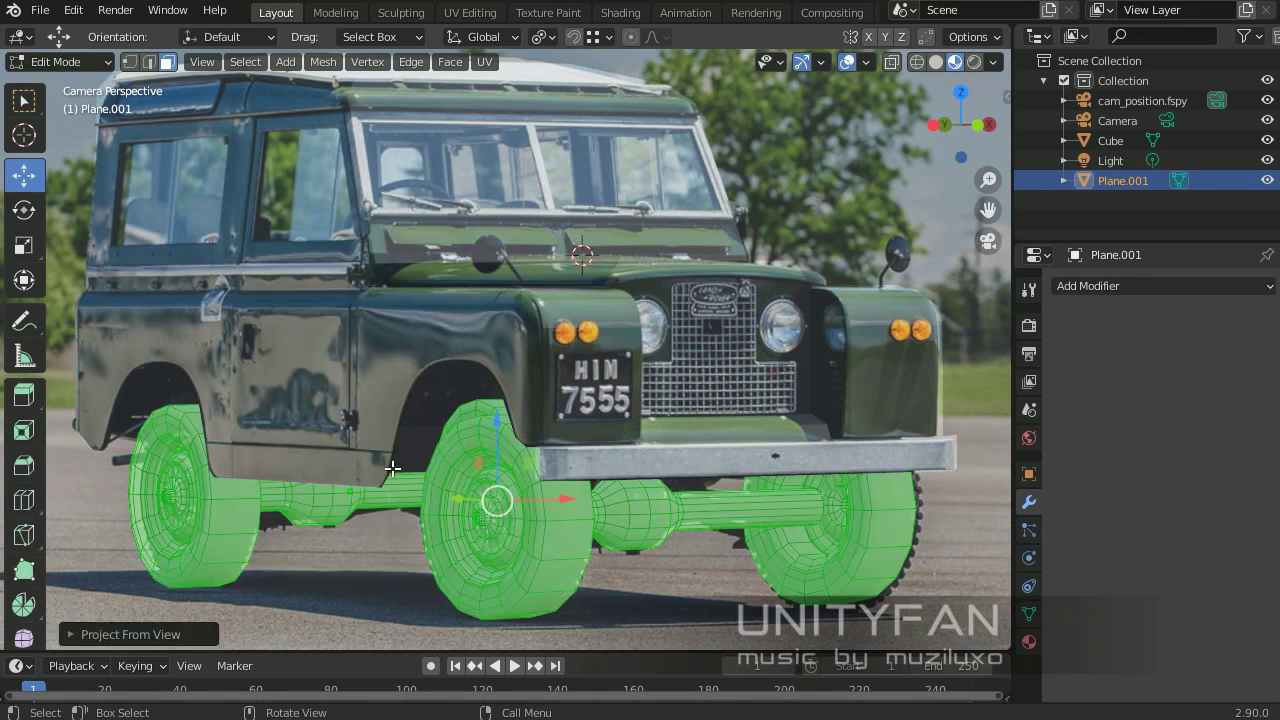
{"action": "key", "text": "Tab"}
Step: Link the body's defender_projection material to the wheels, Plane.001
{"action": "mouse_move", "coordinate": [392, 468]}
{"action": "middle_mouse_down"}
{"action": "mouse_move", "coordinate": [499, 494]}
{"action": "mouse_move", "coordinate": [662, 386]}
{"action": "middle_mouse_up"}
{"action": "left_click", "coordinate": [662, 386]}
{"action": "left_click", "coordinate": [1029, 641]}
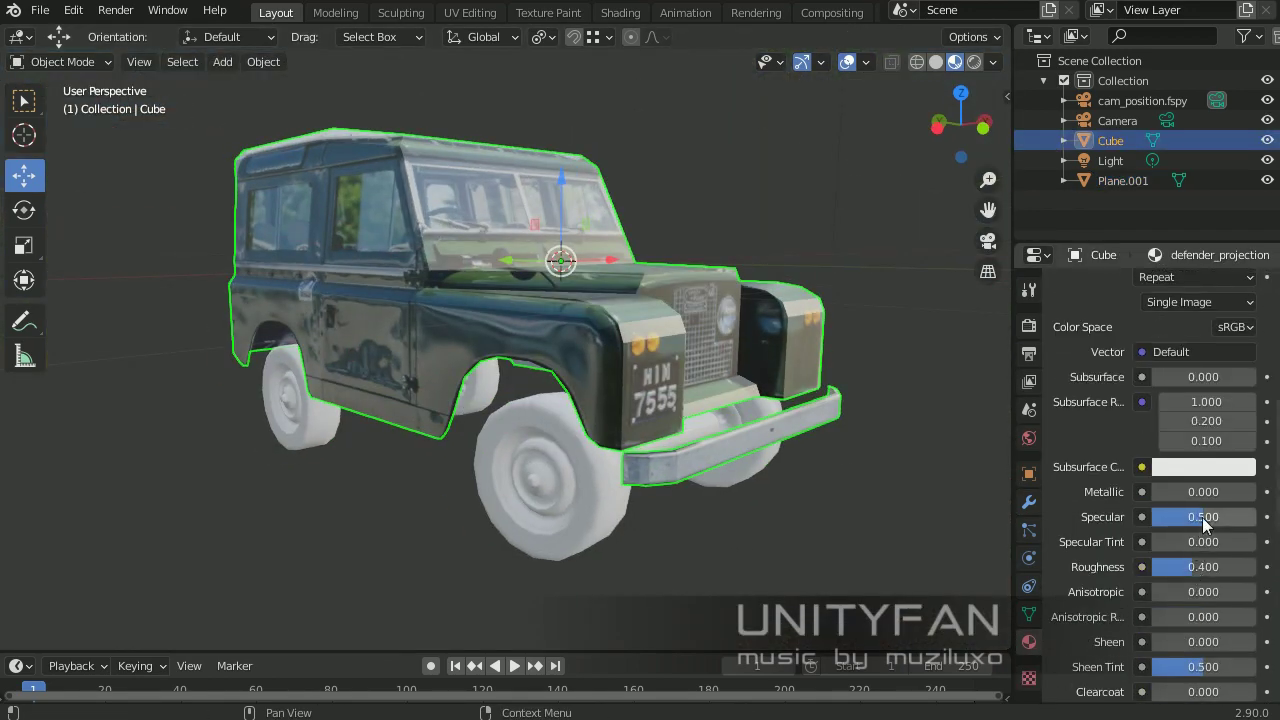
{"action": "left_click", "coordinate": [1141, 466]}
{"action": "mouse_move", "coordinate": [529, 463]}
{"action": "middle_mouse_down"}
{"action": "mouse_move", "coordinate": [535, 491]}
{"action": "mouse_move", "coordinate": [592, 490]}
{"action": "mouse_move", "coordinate": [537, 341]}
{"action": "middle_mouse_up"}
{"action": "left_click", "coordinate": [592, 490]}
{"action": "left_click", "coordinate": [537, 341]}
{"action": "left_click_drag", "start_coordinate": [1128, 290], "coordinate": [508, 503]}
{"action": "mouse_move", "coordinate": [508, 503]}
{"action": "middle_mouse_down"}
{"action": "mouse_move", "coordinate": [583, 488]}
{"action": "mouse_move", "coordinate": [538, 313]}
{"action": "middle_mouse_up"}
Step: Add a plane under the car, enlarge it and set its height as the ground
{"action": "key", "text": "shift+a"}
{"action": "left_click", "coordinate": [670, 315]}
{"action": "key", "text": "s"}
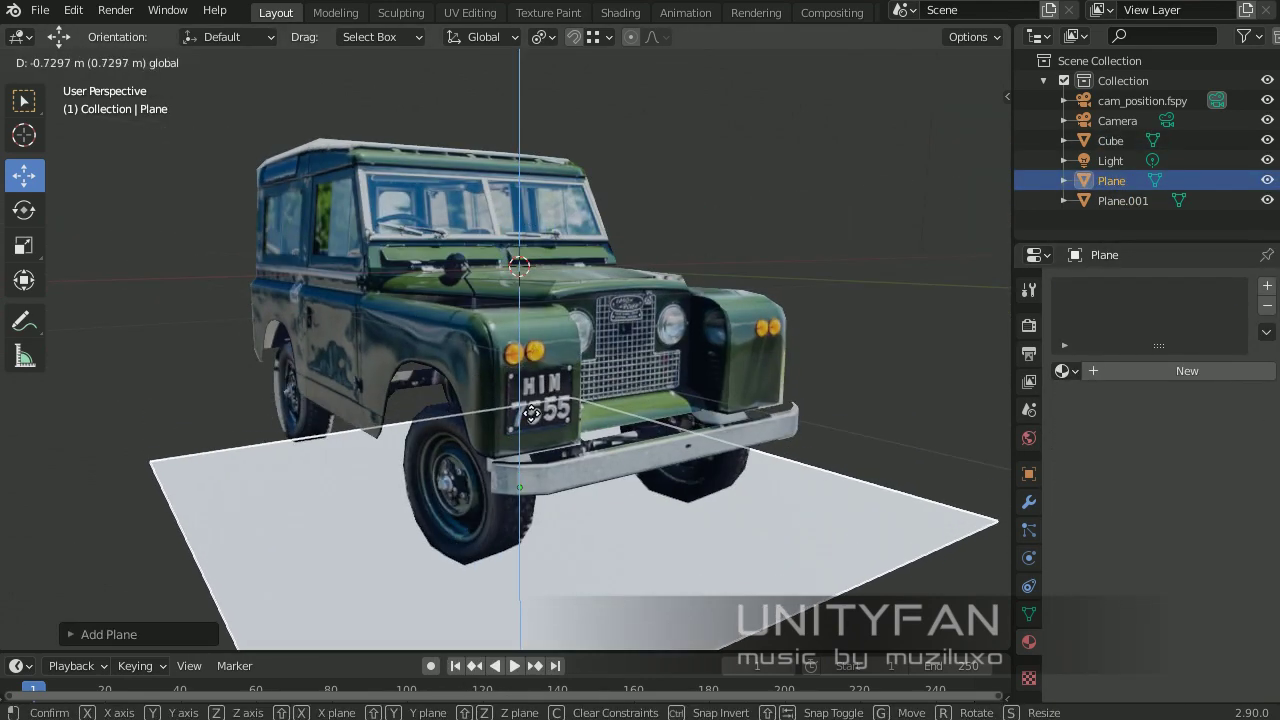
{"action": "key", "text": "g"}
{"action": "left_click", "coordinate": [659, 419]}
{"action": "key", "text": "s"}
{"action": "left_click", "coordinate": [890, 417]}
{"action": "key", "text": "g"}
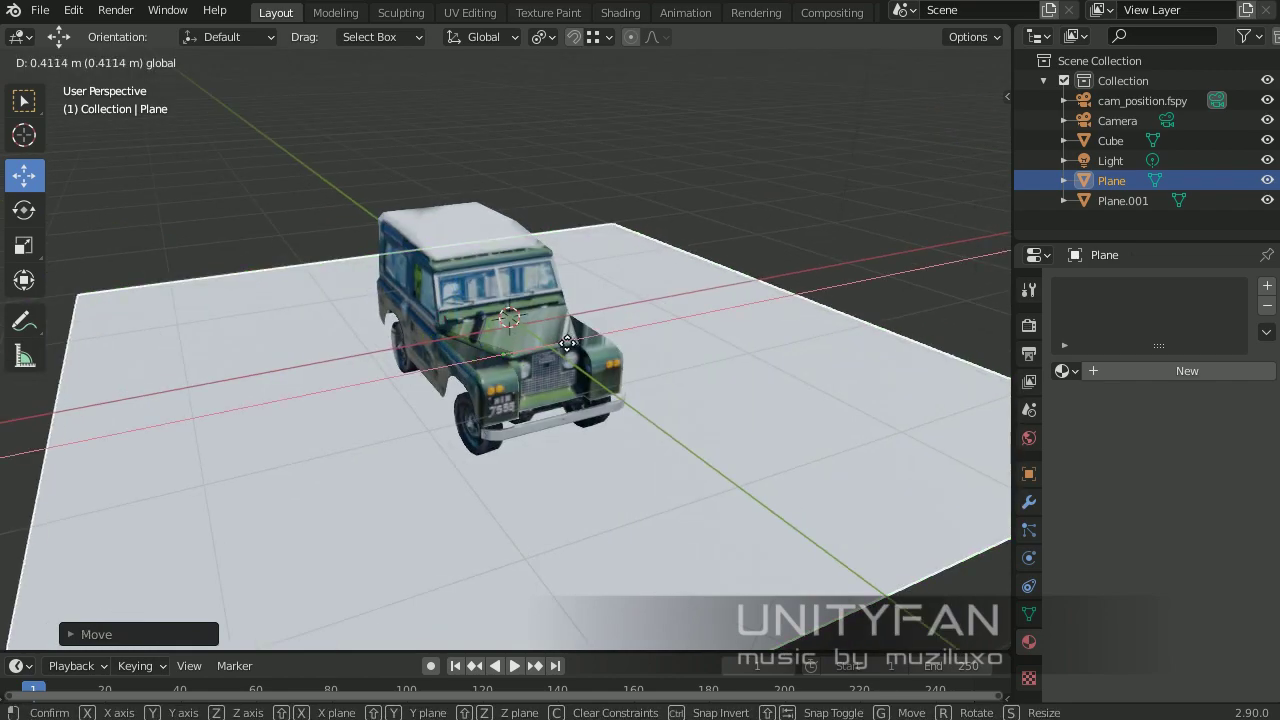
{"action": "left_click", "coordinate": [570, 343]}
Step: Give the ground plane the defender_projection photo material
{"action": "key", "text": "KP_0"}
{"action": "key", "text": "Tab"}
{"action": "key", "text": "Tab"}
{"action": "middle_click_drag", "start_coordinate": [508, 424], "coordinate": [868, 214]}
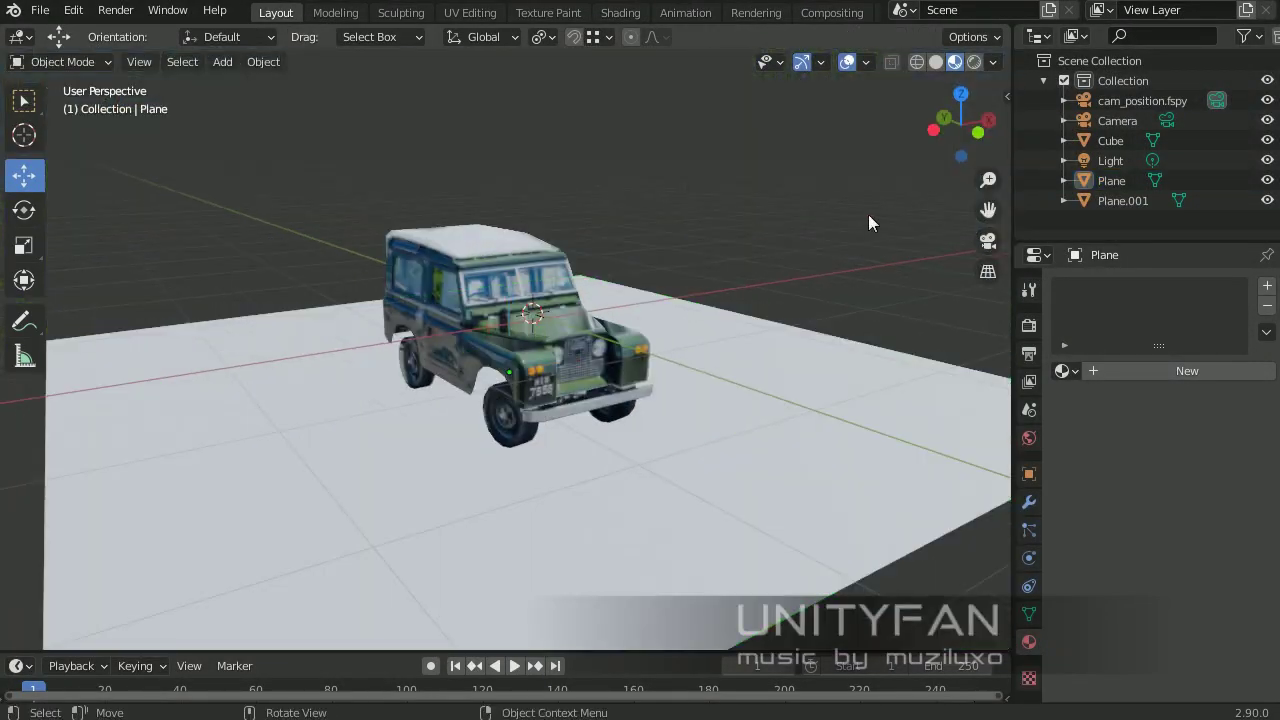
{"action": "left_click", "coordinate": [557, 330]}
{"action": "mouse_move", "coordinate": [557, 330]}
{"action": "middle_mouse_down"}
{"action": "mouse_move", "coordinate": [778, 450]}
{"action": "mouse_move", "coordinate": [822, 336]}
{"action": "mouse_move", "coordinate": [724, 468]}
{"action": "middle_mouse_up"}
{"action": "left_click", "coordinate": [724, 468]}
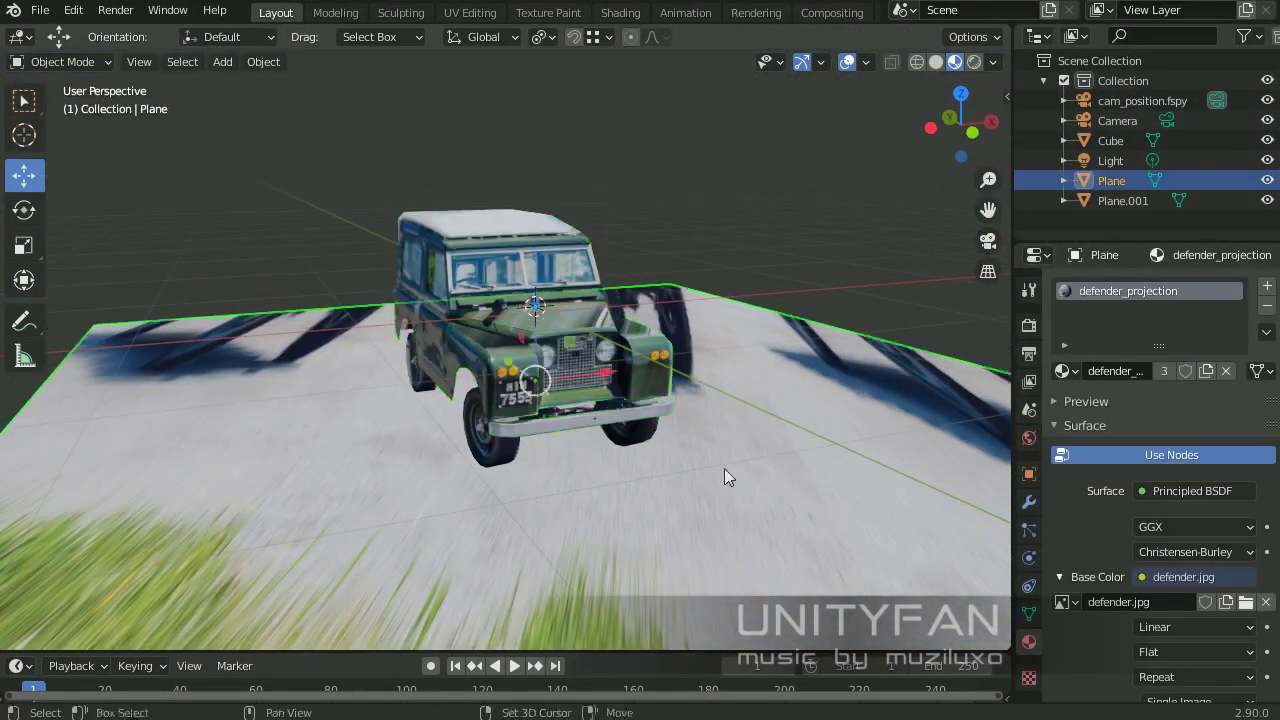
Step: Subdivide the ground plane and project its UVs from the camera view
{"action": "key", "text": "Tab"}
{"action": "right_click", "coordinate": [689, 376]}
{"action": "left_click", "coordinate": [600, 317]}
{"action": "right_click", "coordinate": [592, 286]}
{"action": "key", "text": "Escape"}
{"action": "key", "text": "KP_0"}
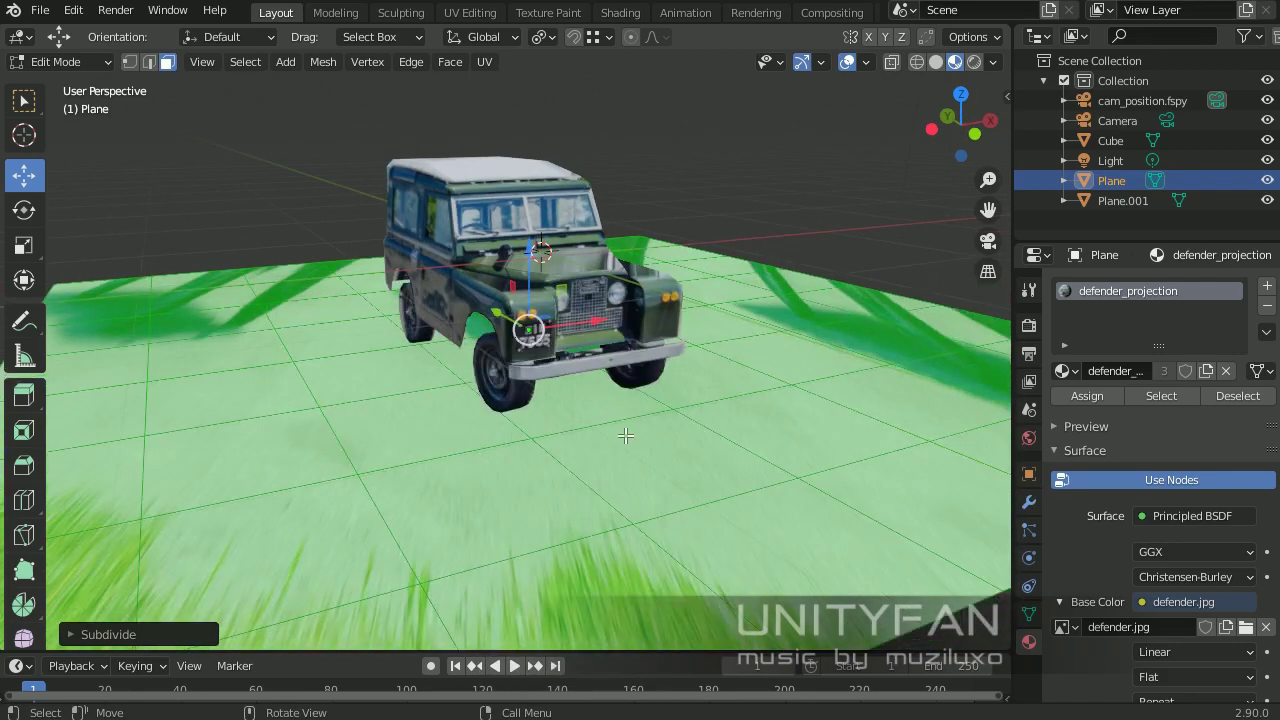
{"action": "key", "text": "u"}
{"action": "left_click", "coordinate": [620, 470]}
{"action": "key", "text": "Tab"}
Step: Knife-cut a new edge across the ground plane in vertex mode
{"action": "middle_click_drag", "start_coordinate": [620, 470], "coordinate": [609, 498]}
{"action": "scroll", "coordinate": [609, 498], "scroll_direction": "up", "scroll_amount": 5}
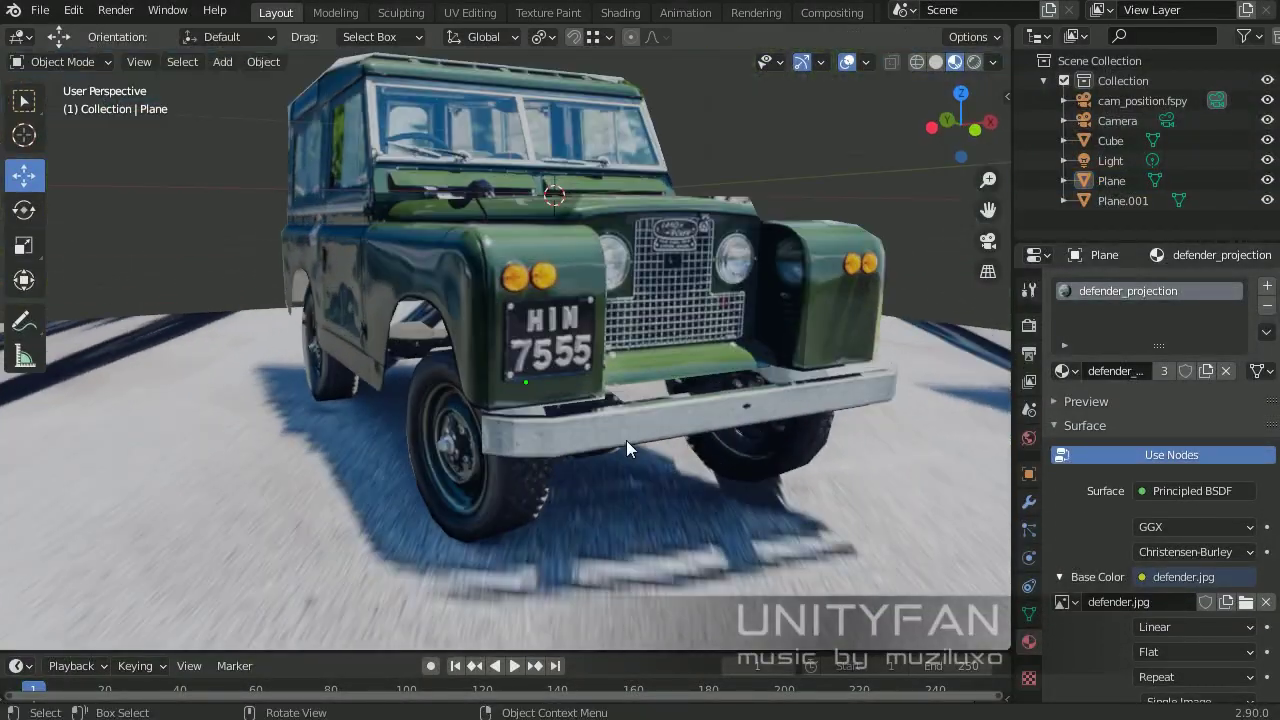
{"action": "mouse_move", "coordinate": [626, 440]}
{"action": "middle_mouse_down"}
{"action": "mouse_move", "coordinate": [656, 449]}
{"action": "mouse_move", "coordinate": [669, 477]}
{"action": "mouse_move", "coordinate": [634, 485]}
{"action": "mouse_move", "coordinate": [546, 462]}
{"action": "mouse_move", "coordinate": [638, 482]}
{"action": "mouse_move", "coordinate": [671, 463]}
{"action": "mouse_move", "coordinate": [655, 546]}
{"action": "mouse_move", "coordinate": [622, 479]}
{"action": "middle_mouse_up"}
{"action": "left_click", "coordinate": [655, 546]}
{"action": "scroll", "coordinate": [655, 546], "scroll_direction": "down", "scroll_amount": 3}
{"action": "key", "text": "Tab"}
{"action": "key", "text": "1"}
{"action": "middle_click_drag", "start_coordinate": [600, 420], "coordinate": [638, 437]}
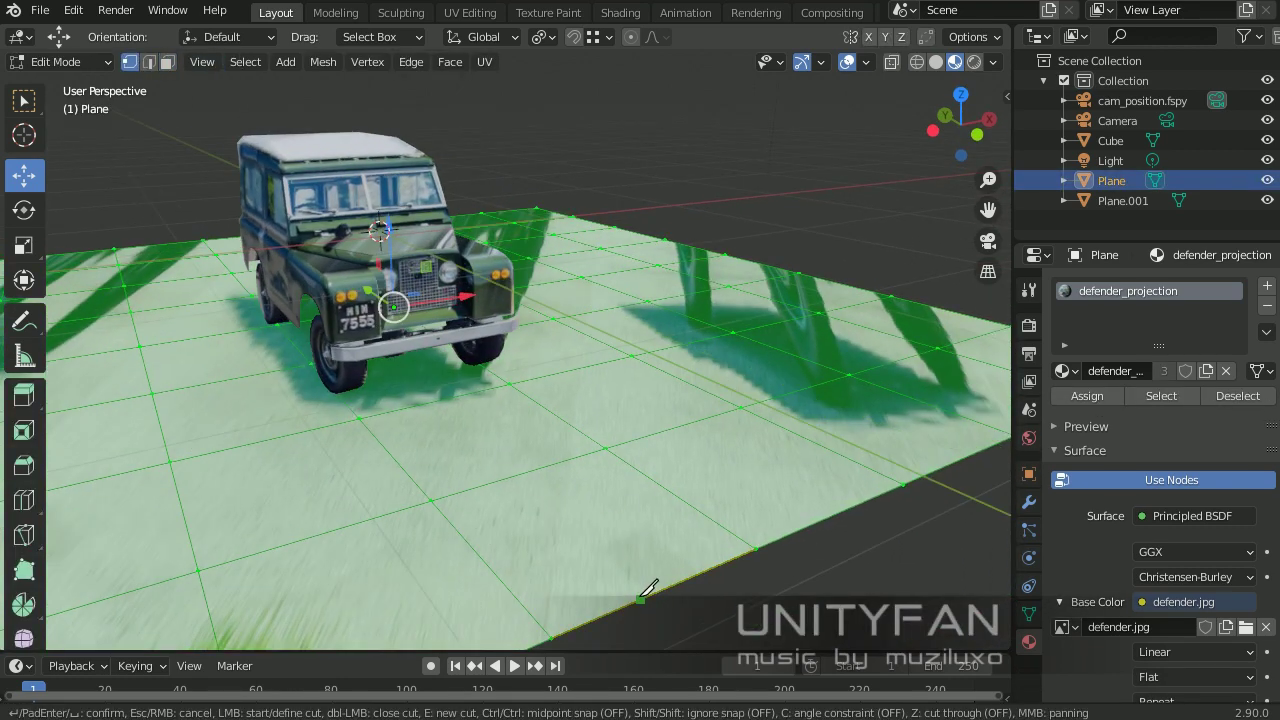
{"action": "key", "text": "Return"}
Step: Delete the unwanted faces from the ground plane and return to Object Mode
{"action": "middle_click_drag", "start_coordinate": [622, 220], "coordinate": [230, 183]}
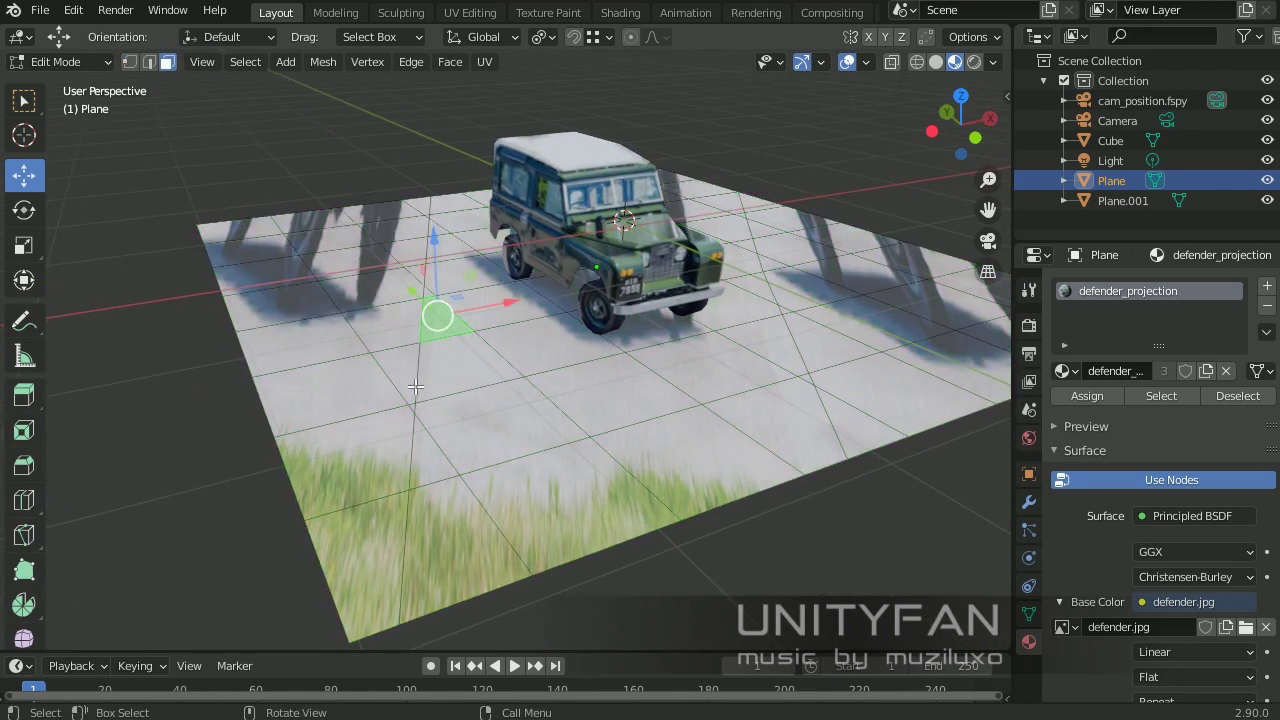
{"action": "scroll", "coordinate": [415, 386], "scroll_direction": "up", "scroll_amount": 5}
{"action": "middle_click_drag", "start_coordinate": [415, 386], "coordinate": [447, 389], "text": "shift"}
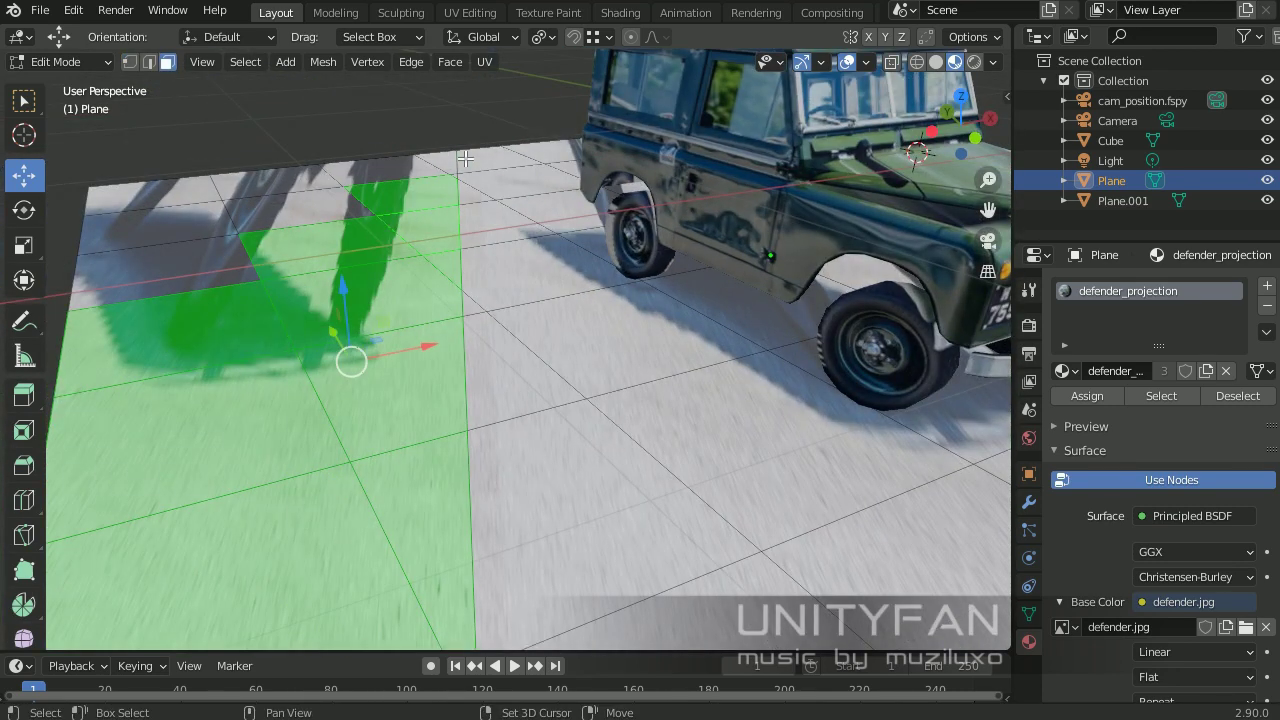
{"action": "scroll", "coordinate": [406, 283], "scroll_direction": "down", "scroll_amount": 5}
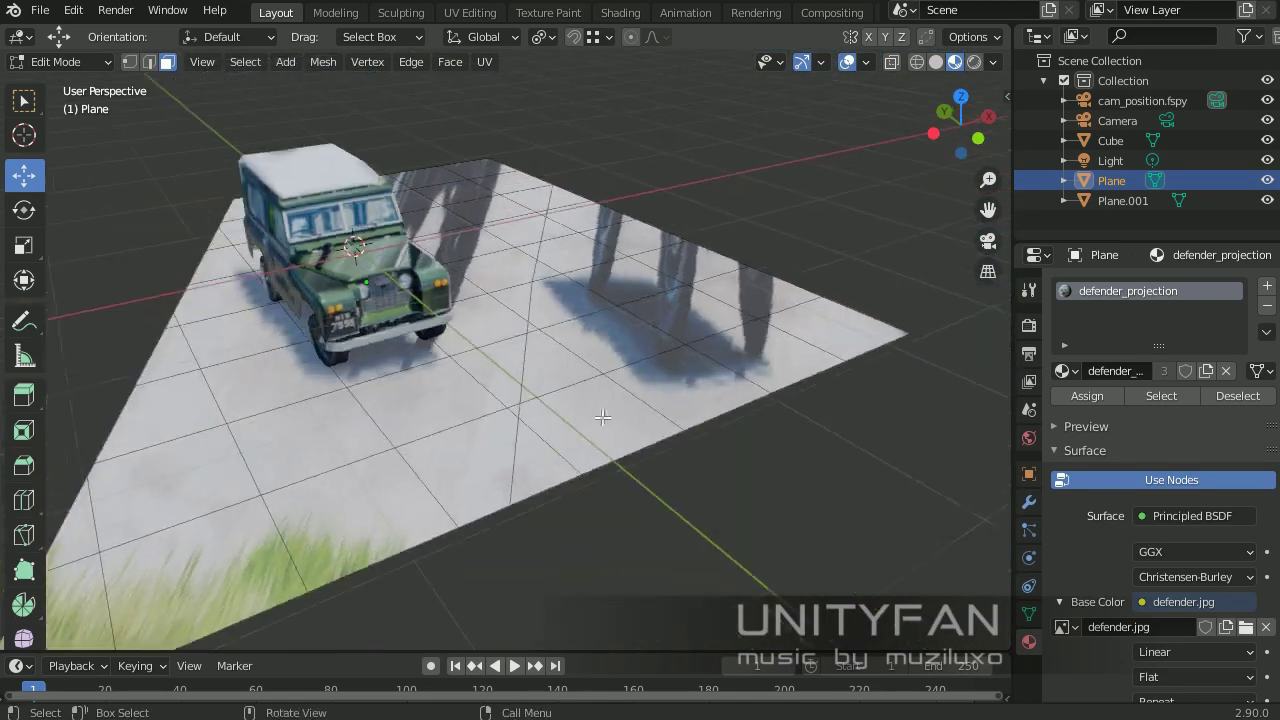
{"action": "key", "text": "x"}
{"action": "left_click", "coordinate": [585, 212]}
{"action": "scroll", "coordinate": [550, 310], "scroll_direction": "up", "scroll_amount": 5}
{"action": "key", "text": "Tab"}
{"action": "scroll", "coordinate": [550, 310], "scroll_direction": "down", "scroll_amount": 4}
{"action": "scroll", "coordinate": [532, 332], "scroll_direction": "up", "scroll_amount": 4}
{"action": "mouse_move", "coordinate": [532, 332]}
{"action": "middle_mouse_down"}
{"action": "mouse_move", "coordinate": [780, 386]}
{"action": "mouse_move", "coordinate": [627, 362]}
{"action": "middle_mouse_up"}
{"action": "key", "text": "shift+a"}
Step: Add Cube.001, then scale it down and move it into the wheel arch behind the tyres
{"action": "left_click", "coordinate": [706, 331]}
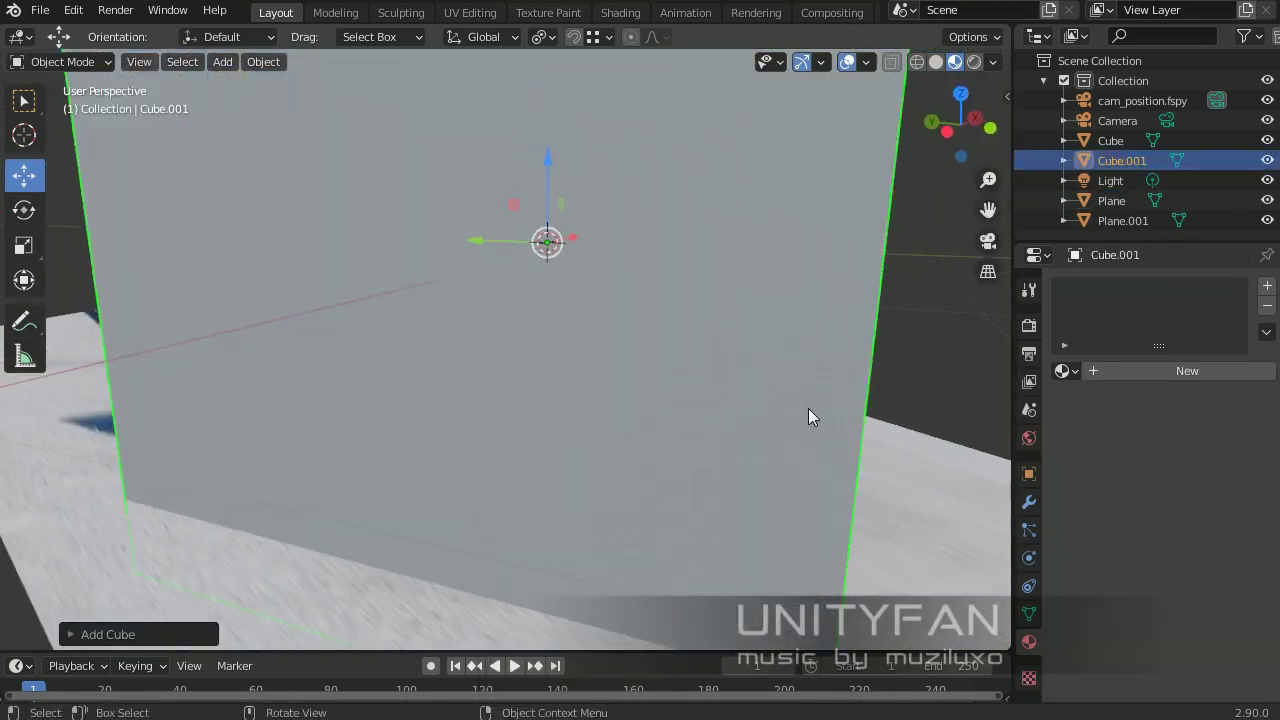
{"action": "key", "text": "s"}
{"action": "left_click", "coordinate": [562, 208]}
{"action": "mouse_move", "coordinate": [707, 383]}
{"action": "middle_mouse_down"}
{"action": "mouse_move", "coordinate": [660, 380]}
{"action": "mouse_move", "coordinate": [718, 390]}
{"action": "middle_mouse_up"}
{"action": "key", "text": "s"}
{"action": "left_click_drag", "start_coordinate": [637, 270], "coordinate": [632, 270]}
{"action": "middle_click_drag", "start_coordinate": [632, 270], "coordinate": [503, 321]}
{"action": "left_click", "coordinate": [595, 269]}
{"action": "mouse_move", "coordinate": [595, 269]}
{"action": "middle_mouse_down"}
{"action": "mouse_move", "coordinate": [570, 330]}
{"action": "mouse_move", "coordinate": [654, 283]}
{"action": "mouse_move", "coordinate": [530, 340]}
{"action": "mouse_move", "coordinate": [398, 326]}
{"action": "middle_mouse_up"}
{"action": "key", "text": "Tab"}
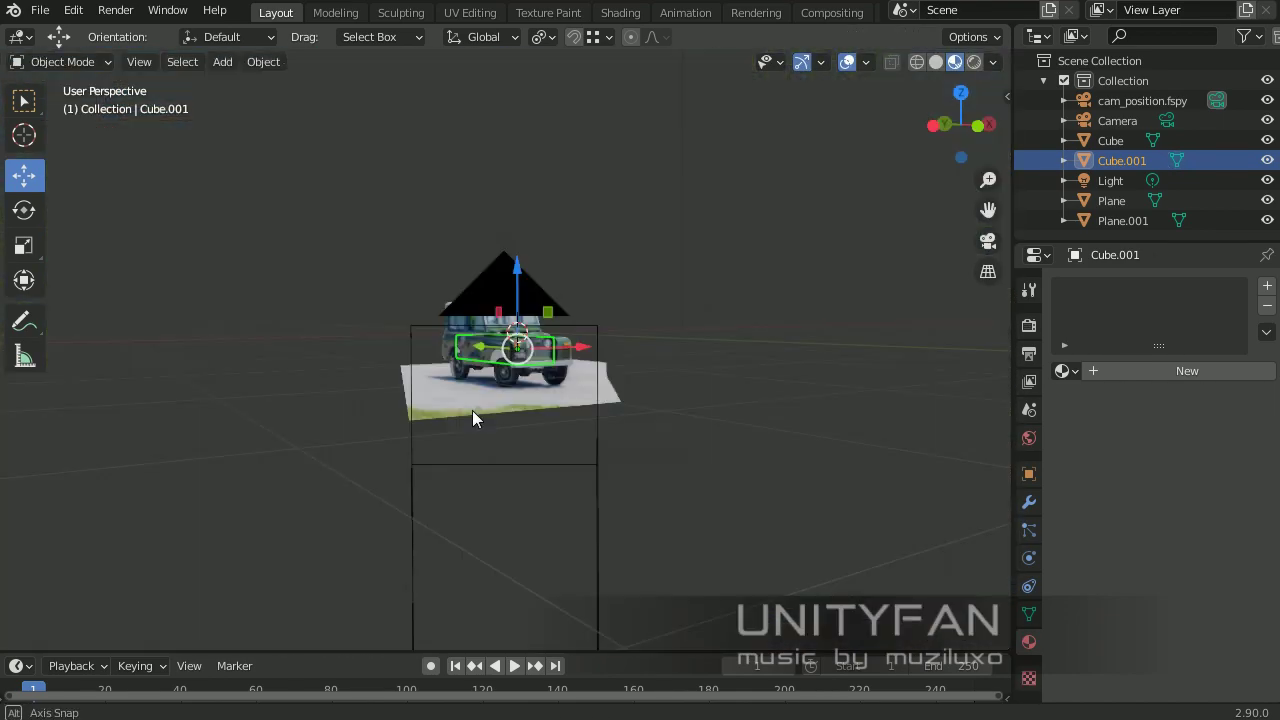
Step: Select the Cube car body and turn the viewport overlays back on
{"action": "left_click", "coordinate": [455, 395]}
{"action": "middle_click_drag", "start_coordinate": [455, 395], "coordinate": [507, 399]}
{"action": "scroll", "coordinate": [507, 399], "scroll_direction": "down", "scroll_amount": 3}
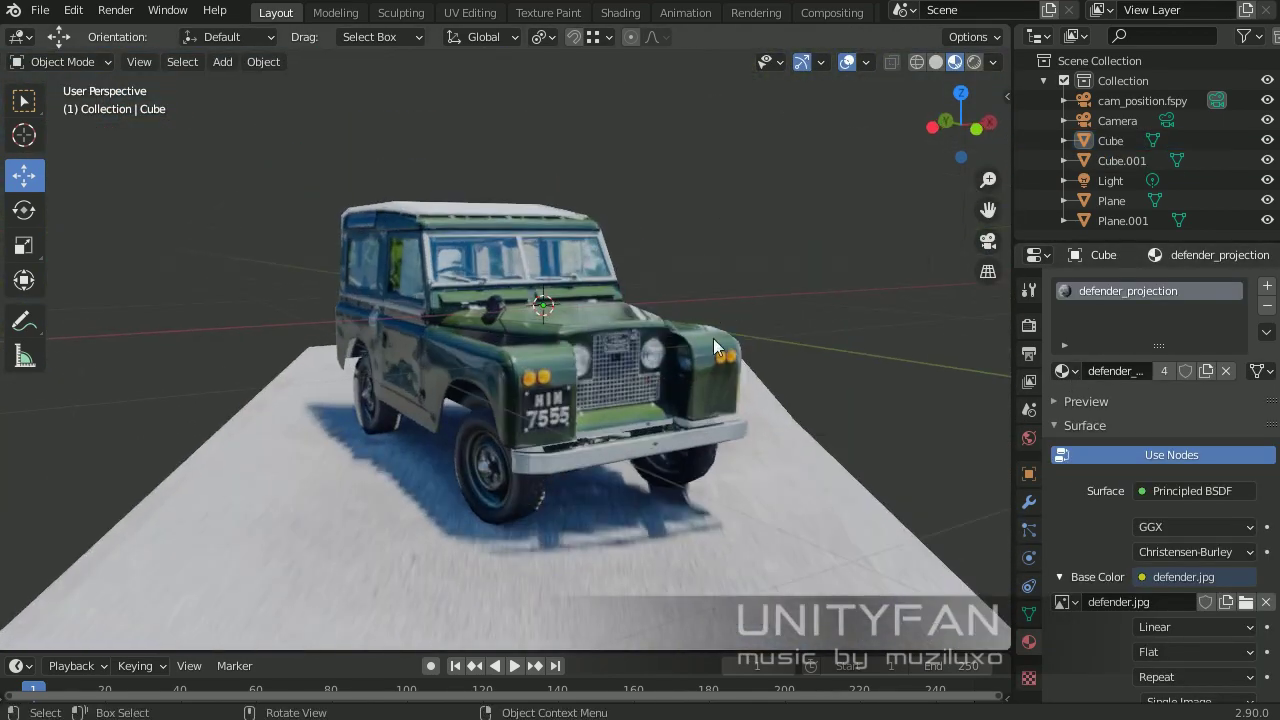
{"action": "mouse_move", "coordinate": [600, 350]}
{"action": "middle_mouse_down"}
{"action": "mouse_move", "coordinate": [825, 229]}
{"action": "mouse_move", "coordinate": [757, 396]}
{"action": "middle_mouse_up"}
{"action": "left_click", "coordinate": [866, 62]}
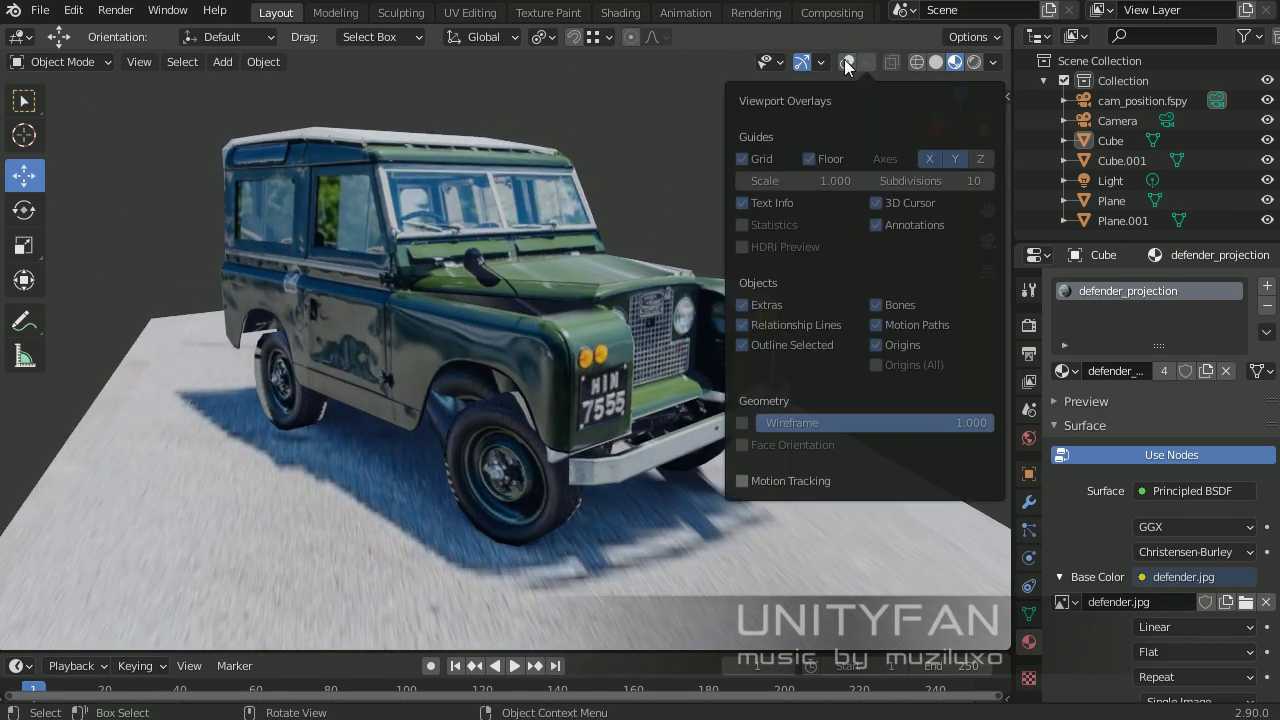
{"action": "left_click", "coordinate": [847, 62]}
{"action": "scroll", "coordinate": [586, 418], "scroll_direction": "up", "scroll_amount": 2}
{"action": "middle_click_drag", "start_coordinate": [586, 418], "coordinate": [517, 340]}
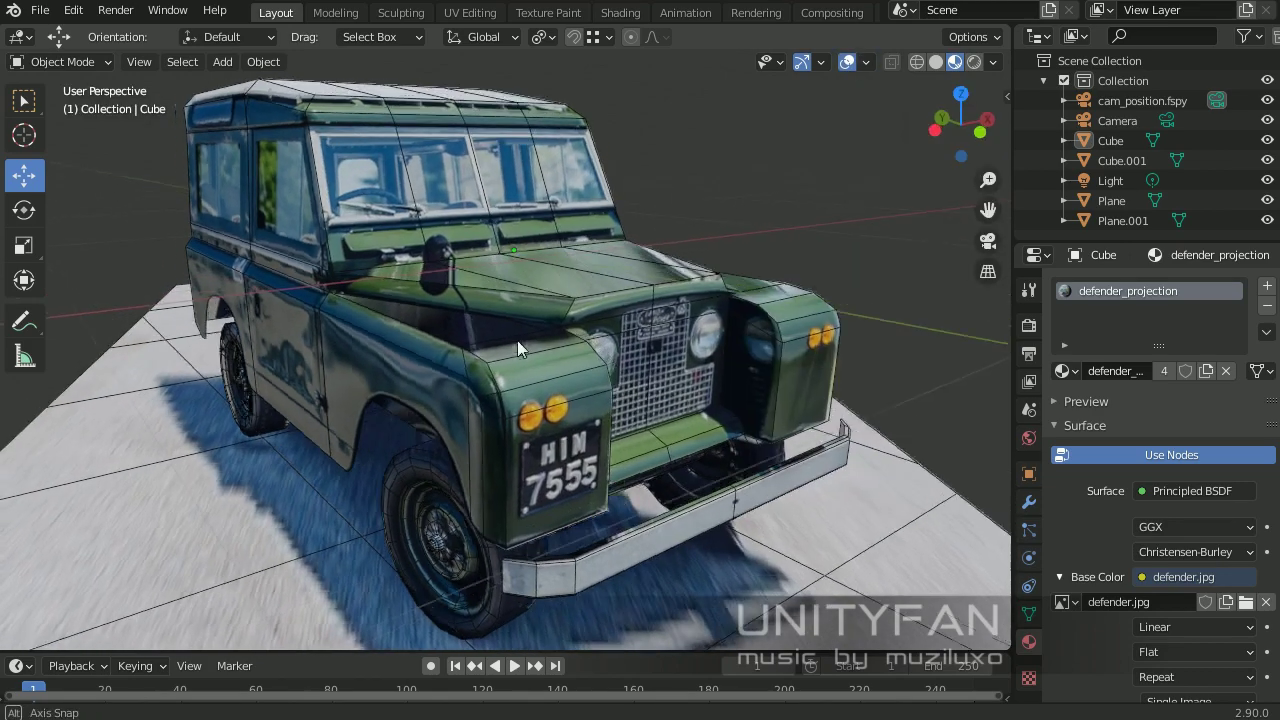
{"action": "scroll", "coordinate": [714, 426], "scroll_direction": "down", "scroll_amount": 3}
{"action": "scroll", "coordinate": [714, 430], "scroll_direction": "down", "scroll_amount": 2}
{"action": "left_click_drag", "start_coordinate": [714, 430], "coordinate": [540, 324]}
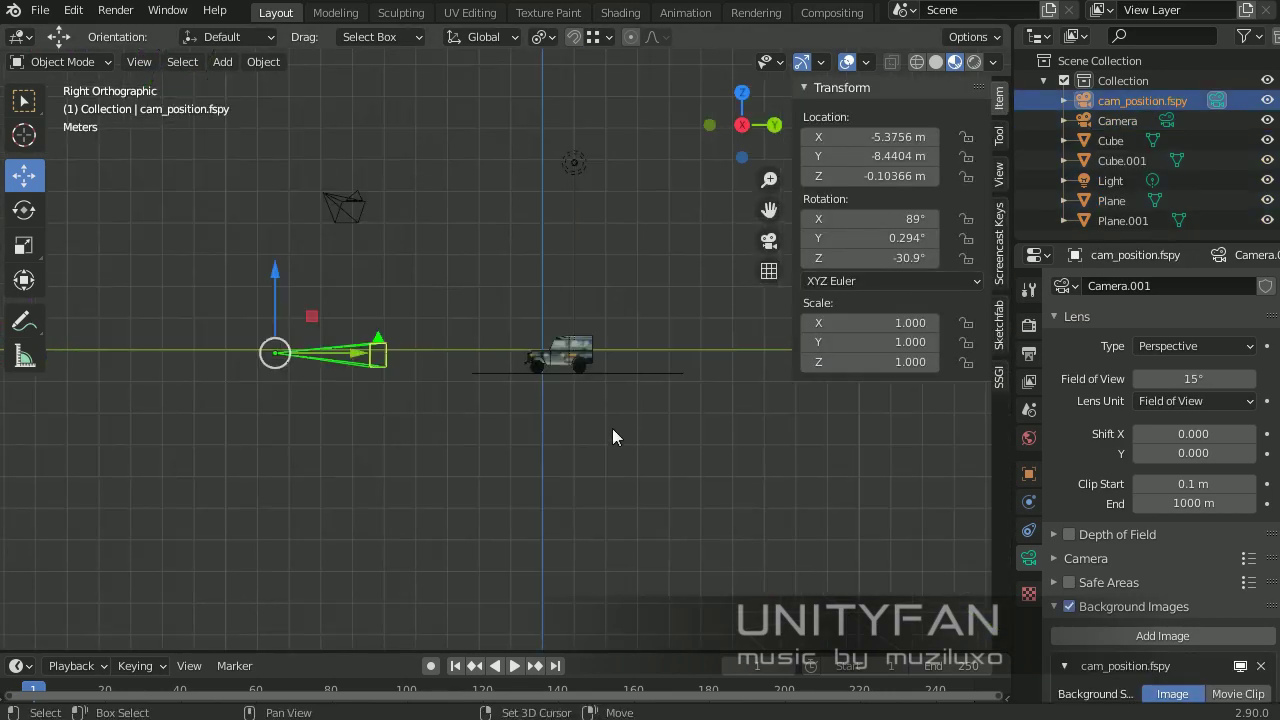
Step: Select every object, including the fspy camera, raise them all higher, then deselect
{"action": "key", "text": "a"}
{"action": "scroll", "coordinate": [464, 376], "scroll_direction": "up", "scroll_amount": 4}
{"action": "scroll", "coordinate": [522, 322], "scroll_direction": "up", "scroll_amount": 2}
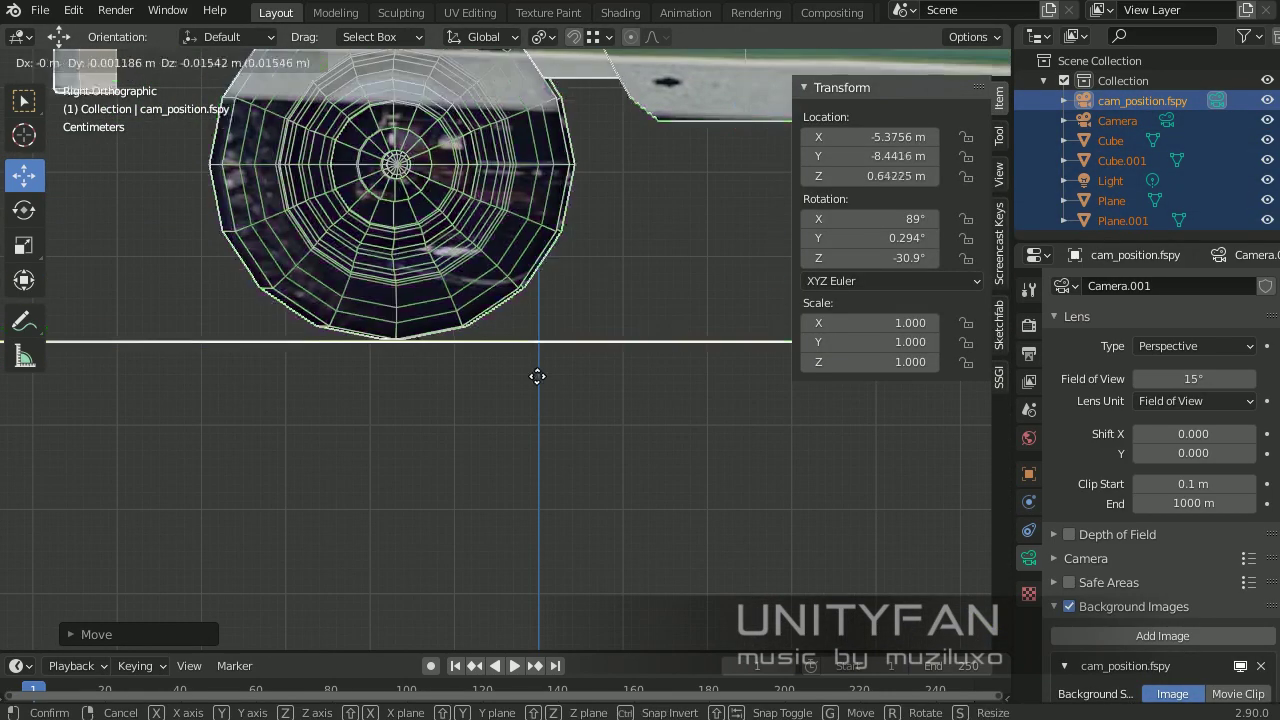
{"action": "scroll", "coordinate": [496, 348], "scroll_direction": "down", "scroll_amount": 2}
{"action": "scroll", "coordinate": [571, 459], "scroll_direction": "down", "scroll_amount": 3}
{"action": "key", "text": "alt+a"}
{"action": "mouse_move", "coordinate": [496, 348]}
{"action": "middle_mouse_down"}
{"action": "mouse_move", "coordinate": [571, 459]}
{"action": "mouse_move", "coordinate": [757, 368]}
{"action": "middle_mouse_up"}
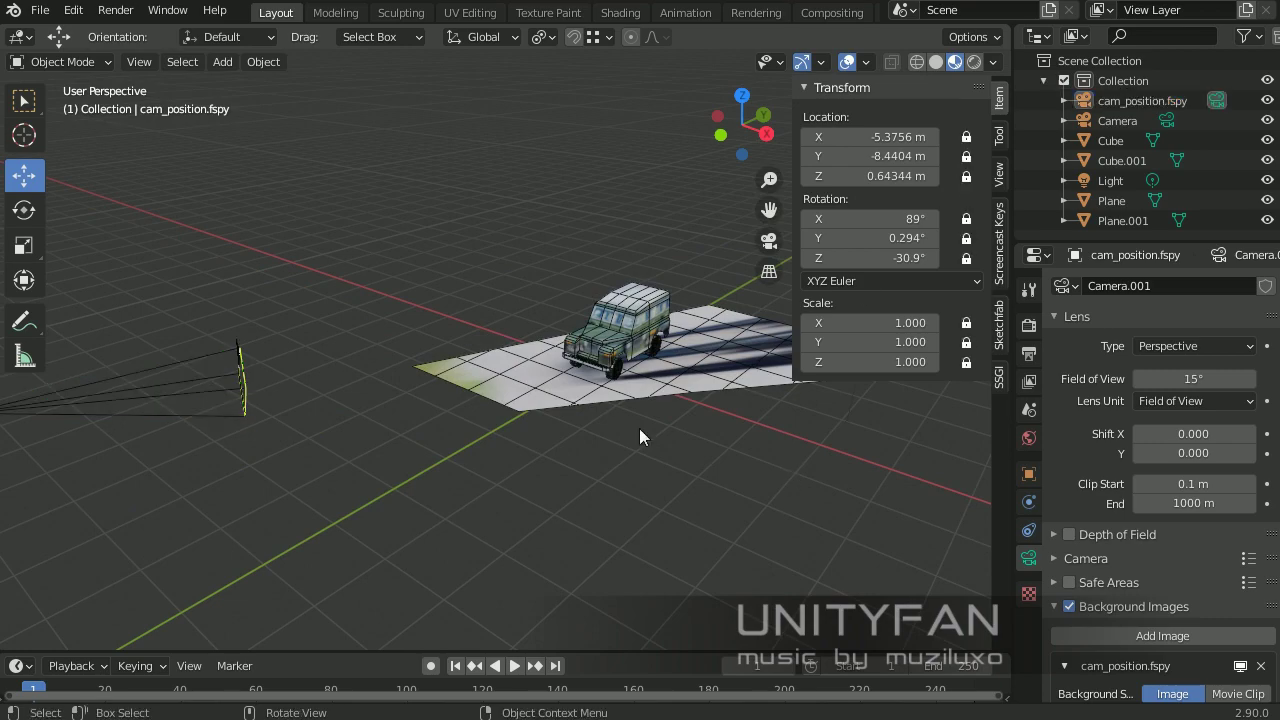
Step: View through the camera and set the background photo opacity to 1.000
{"action": "key", "text": "KP_0"}
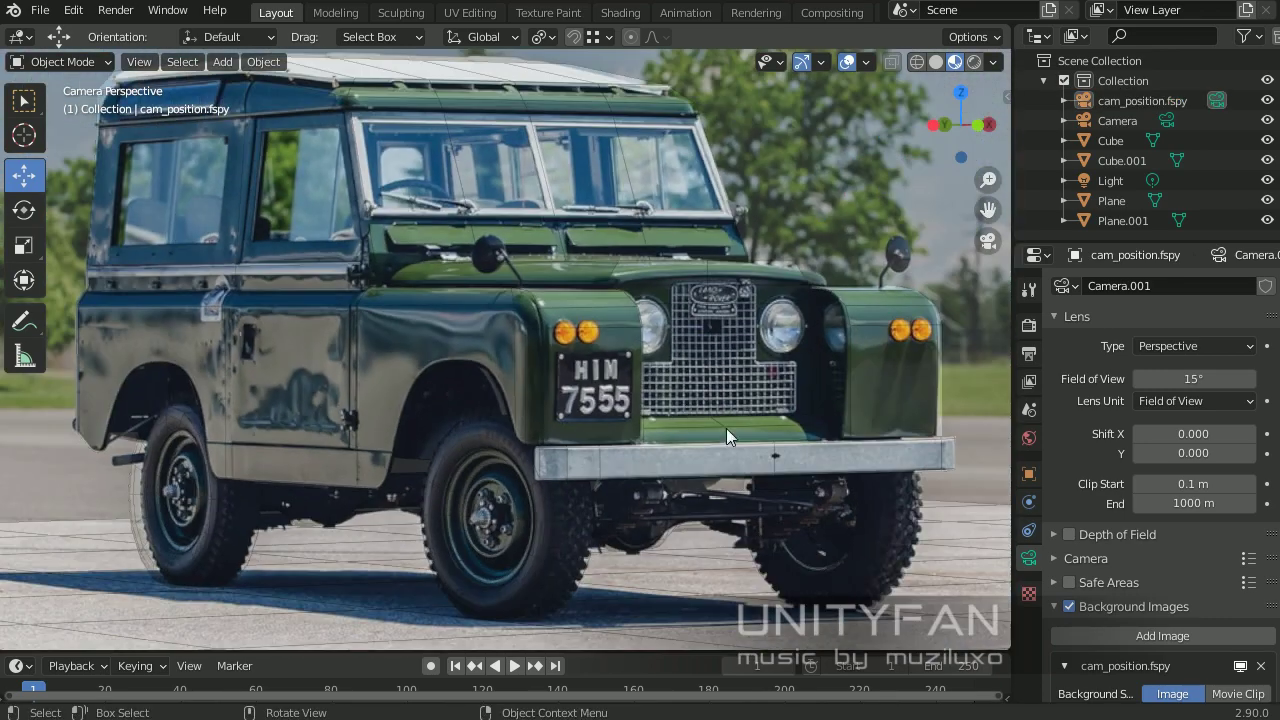
{"action": "key", "text": "Home"}
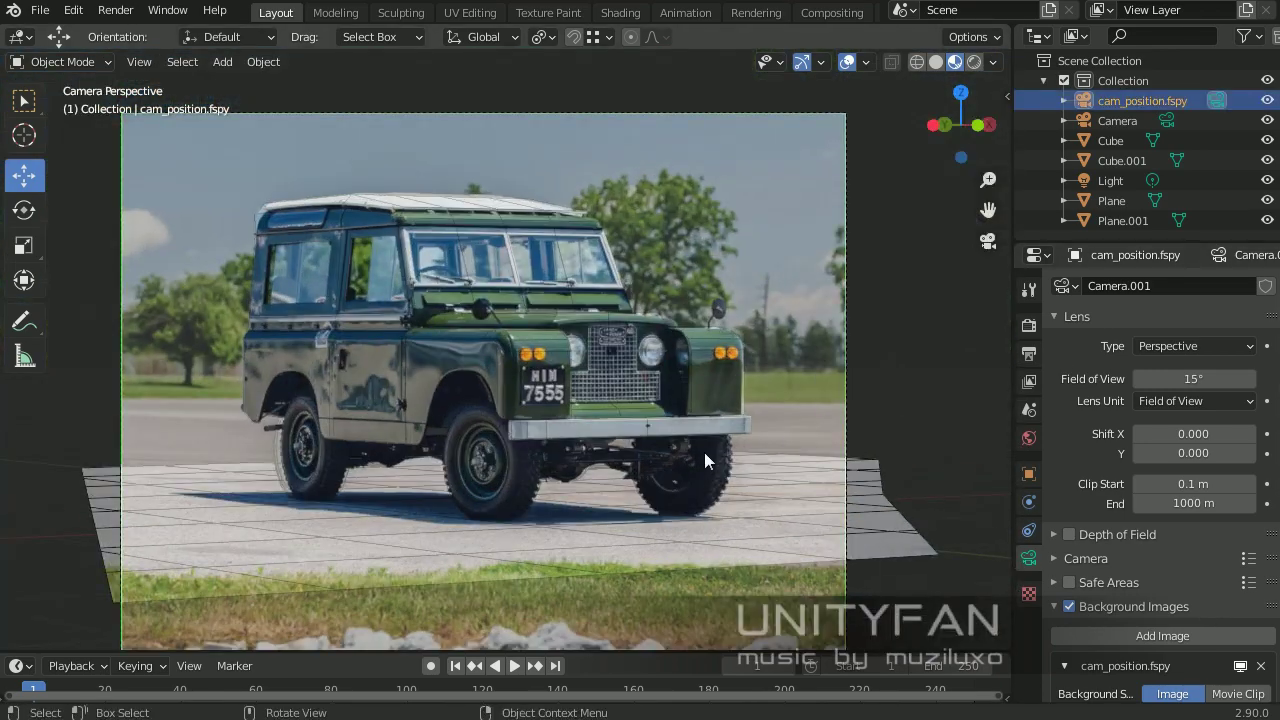
{"action": "scroll", "coordinate": [704, 460], "scroll_direction": "up", "scroll_amount": 3}
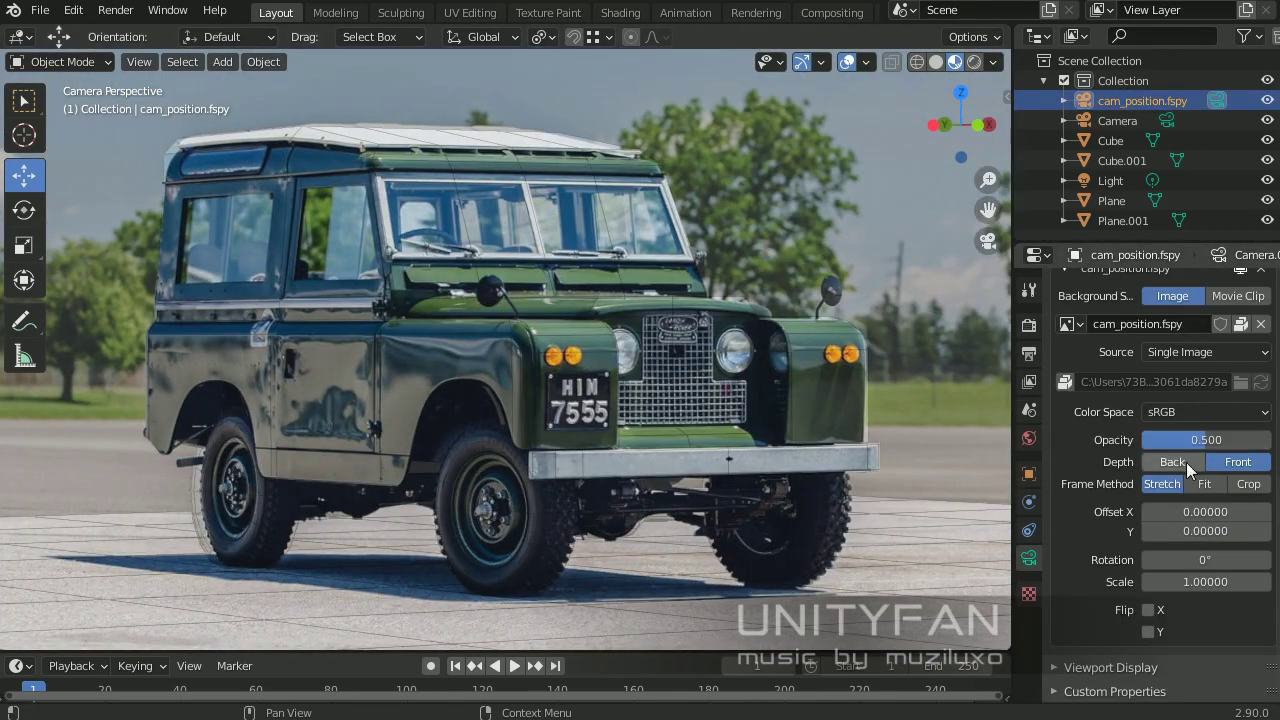
{"action": "left_click_drag", "start_coordinate": [1190, 440], "coordinate": [1274, 445]}
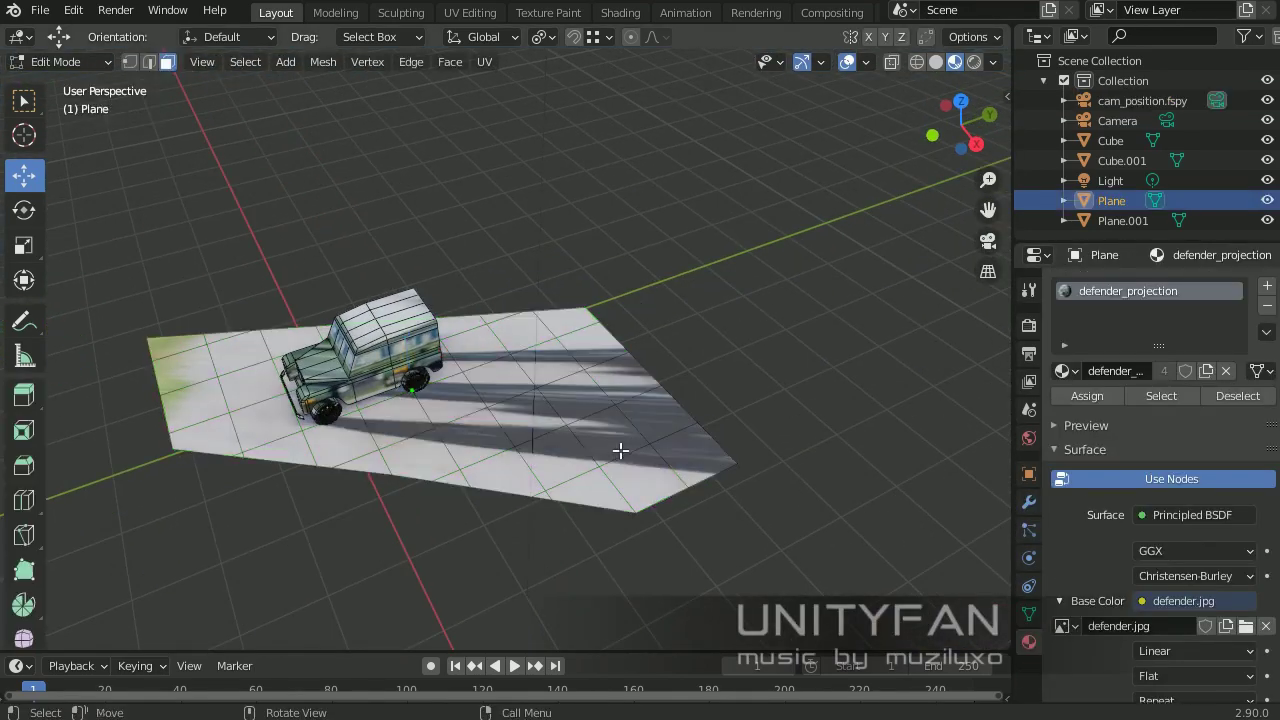
{"action": "mouse_move", "coordinate": [620, 449]}
{"action": "middle_mouse_down"}
{"action": "mouse_move", "coordinate": [340, 405]}
{"action": "mouse_move", "coordinate": [89, 211]}
{"action": "middle_mouse_up"}
Step: Move the plane's right-edge vertices outward, stretching the ground 1.267 m farther behind the car
{"action": "left_click_drag", "start_coordinate": [711, 566], "coordinate": [540, 420]}
{"action": "key", "text": "g"}
{"action": "key", "text": "Escape"}
{"action": "middle_click_drag", "start_coordinate": [246, 443], "coordinate": [596, 393], "text": "alt"}
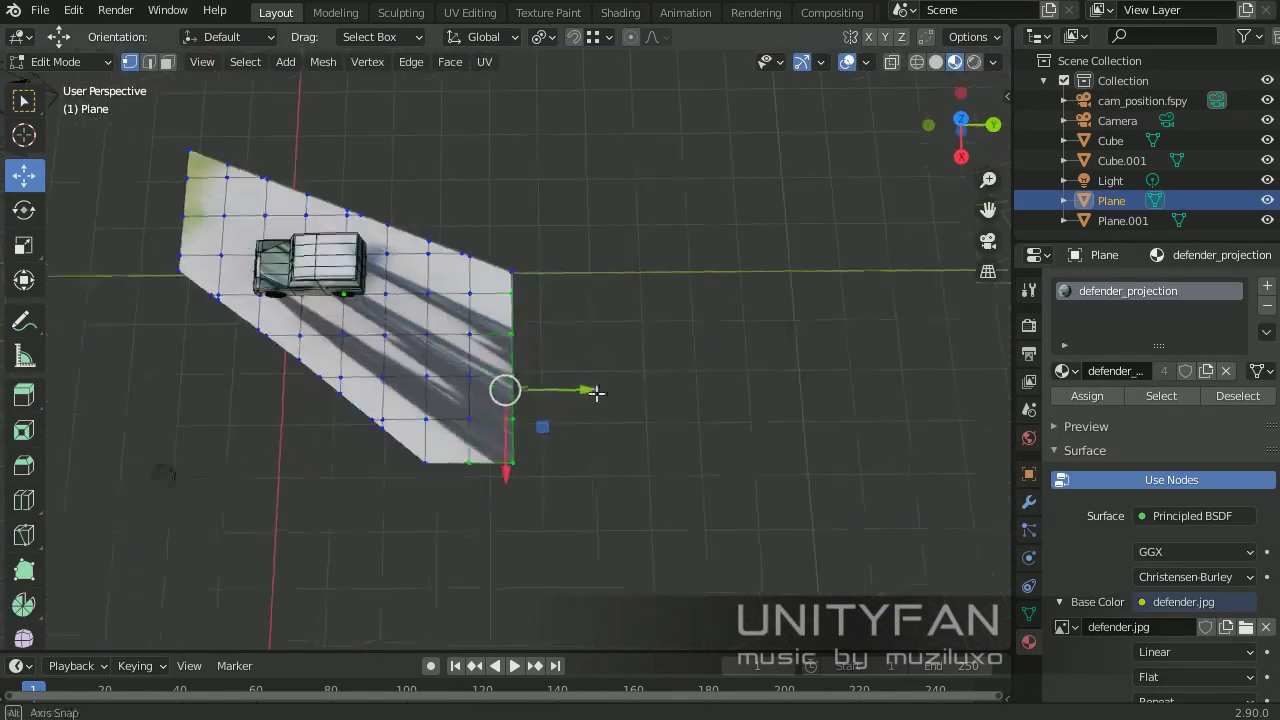
{"action": "left_click", "coordinate": [743, 481]}
{"action": "scroll", "coordinate": [857, 508], "scroll_direction": "up", "scroll_amount": 3}
{"action": "key", "text": "g"}
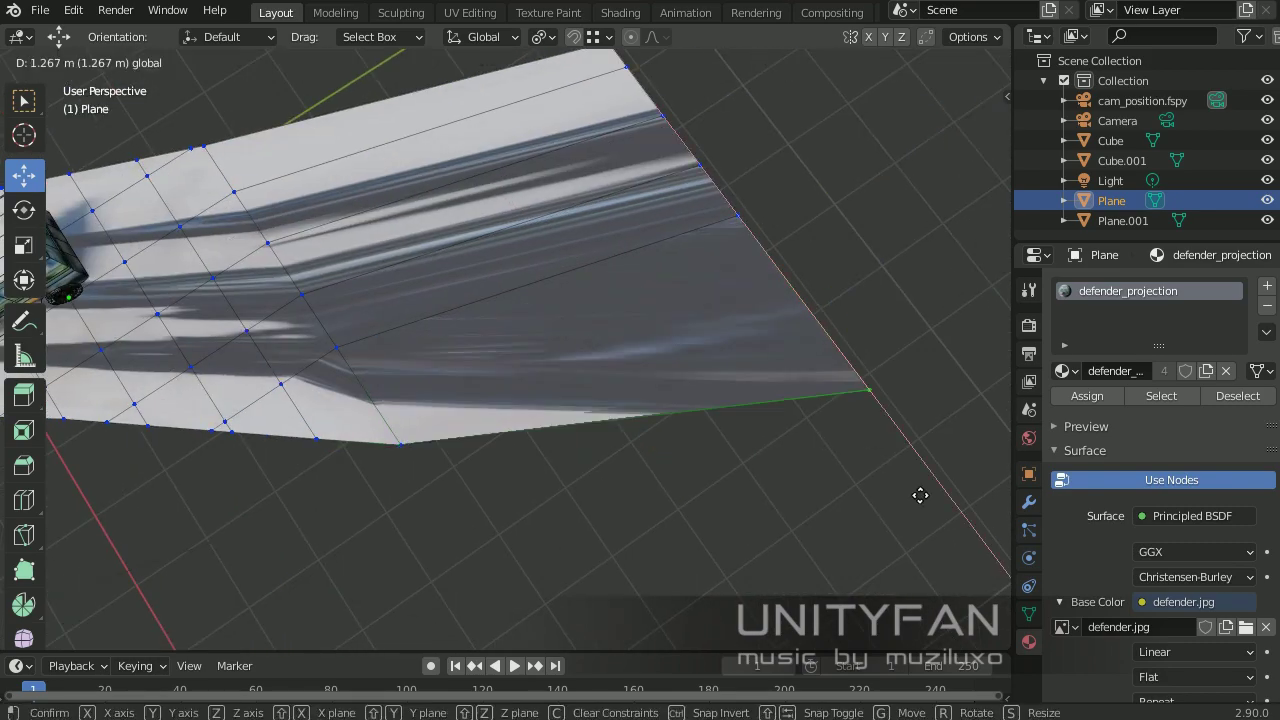
{"action": "left_click", "coordinate": [410, 414]}
Step: Add a centred loop cut across the new plane section and return to Object Mode
{"action": "middle_click_drag", "start_coordinate": [410, 414], "coordinate": [421, 408]}
{"action": "right_click", "coordinate": [505, 313]}
{"action": "key", "text": "KP_0"}
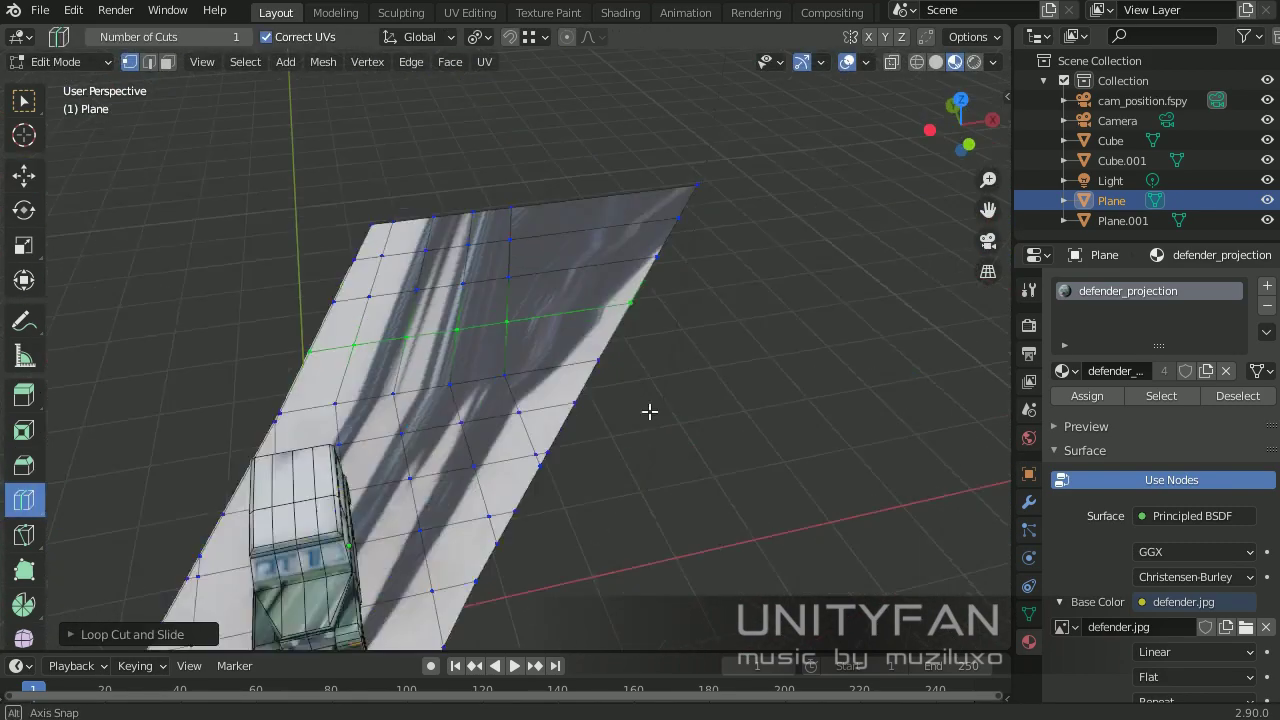
{"action": "key", "text": "Tab"}
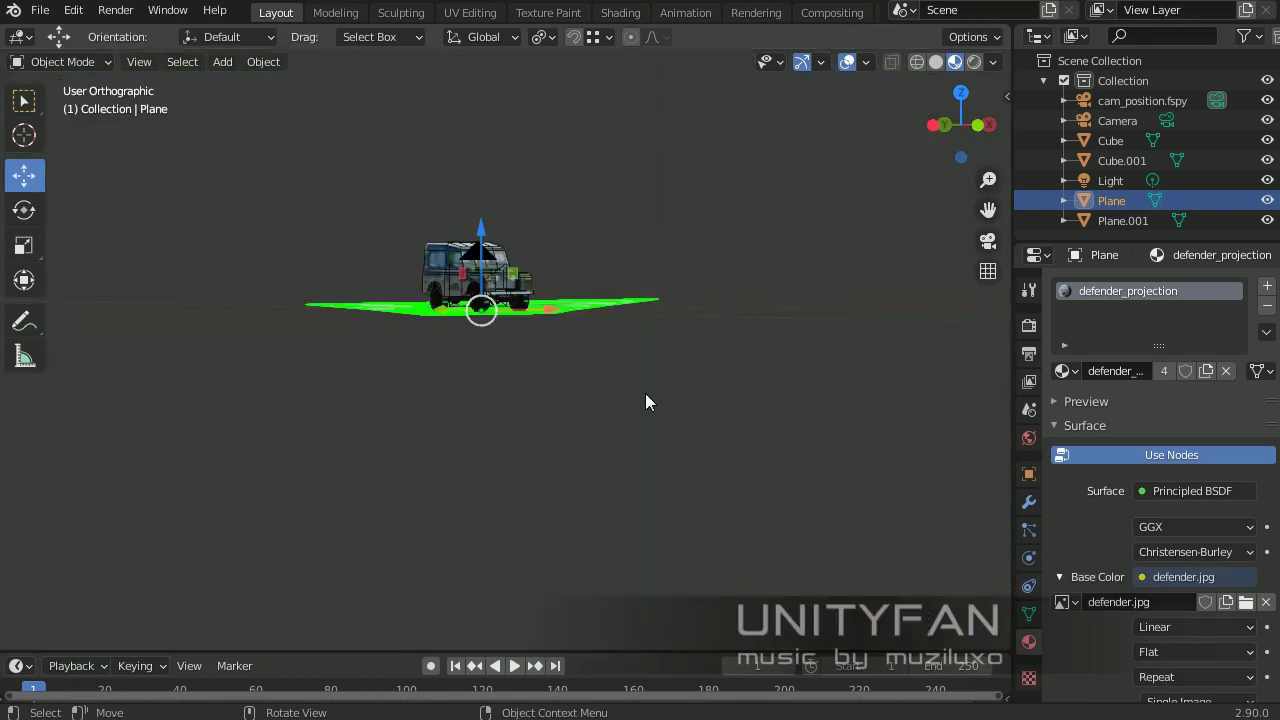
Step: Select the Land Rover body, switch to box selection, and orbit around the jeep
{"action": "middle_click_drag", "start_coordinate": [645, 393], "coordinate": [503, 391]}
{"action": "scroll", "coordinate": [503, 391], "scroll_direction": "up", "scroll_amount": 3}
{"action": "middle_click_drag", "start_coordinate": [697, 138], "coordinate": [714, 349]}
{"action": "left_click", "coordinate": [714, 352]}
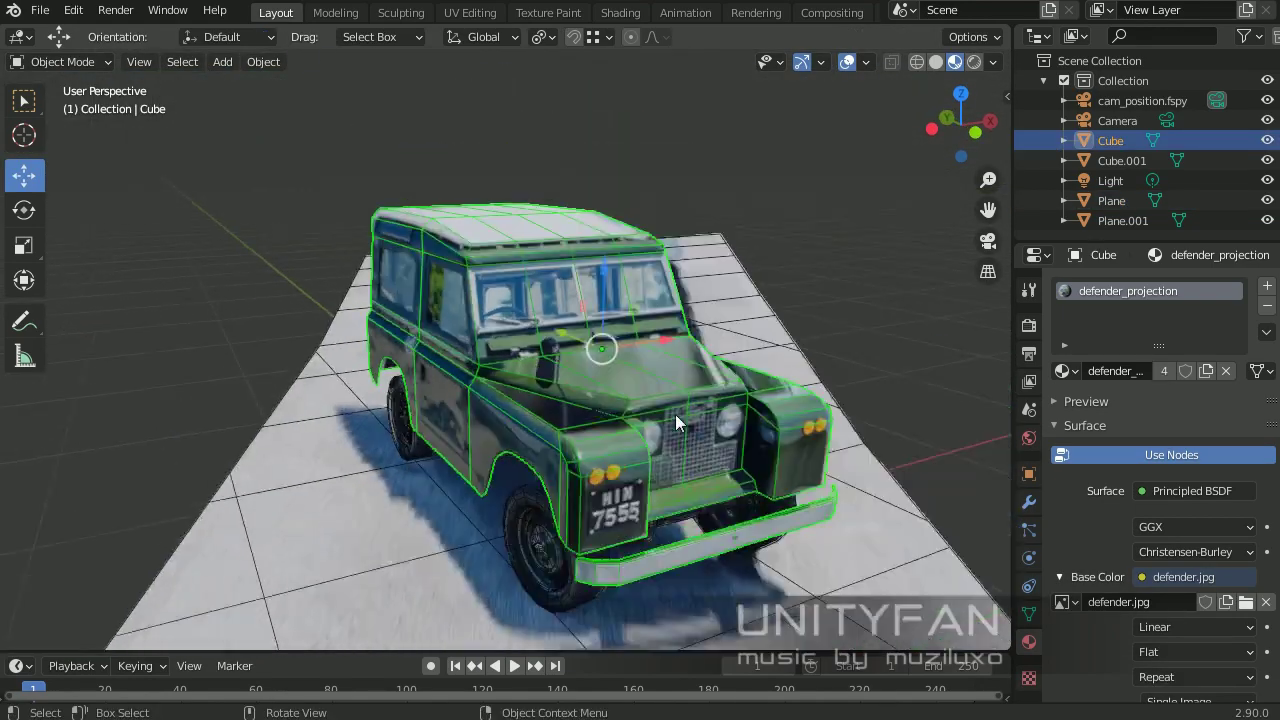
{"action": "key", "text": "w"}
{"action": "mouse_move", "coordinate": [675, 414]}
{"action": "middle_mouse_down"}
{"action": "mouse_move", "coordinate": [752, 461]}
{"action": "mouse_move", "coordinate": [817, 412]}
{"action": "mouse_move", "coordinate": [833, 382]}
{"action": "mouse_move", "coordinate": [810, 411]}
{"action": "mouse_move", "coordinate": [792, 394]}
{"action": "middle_mouse_up"}
{"action": "scroll", "coordinate": [752, 461], "scroll_direction": "up", "scroll_amount": 3}
Step: Look through the scene camera and select the fSpy camera object
{"action": "key", "text": "KP_0"}
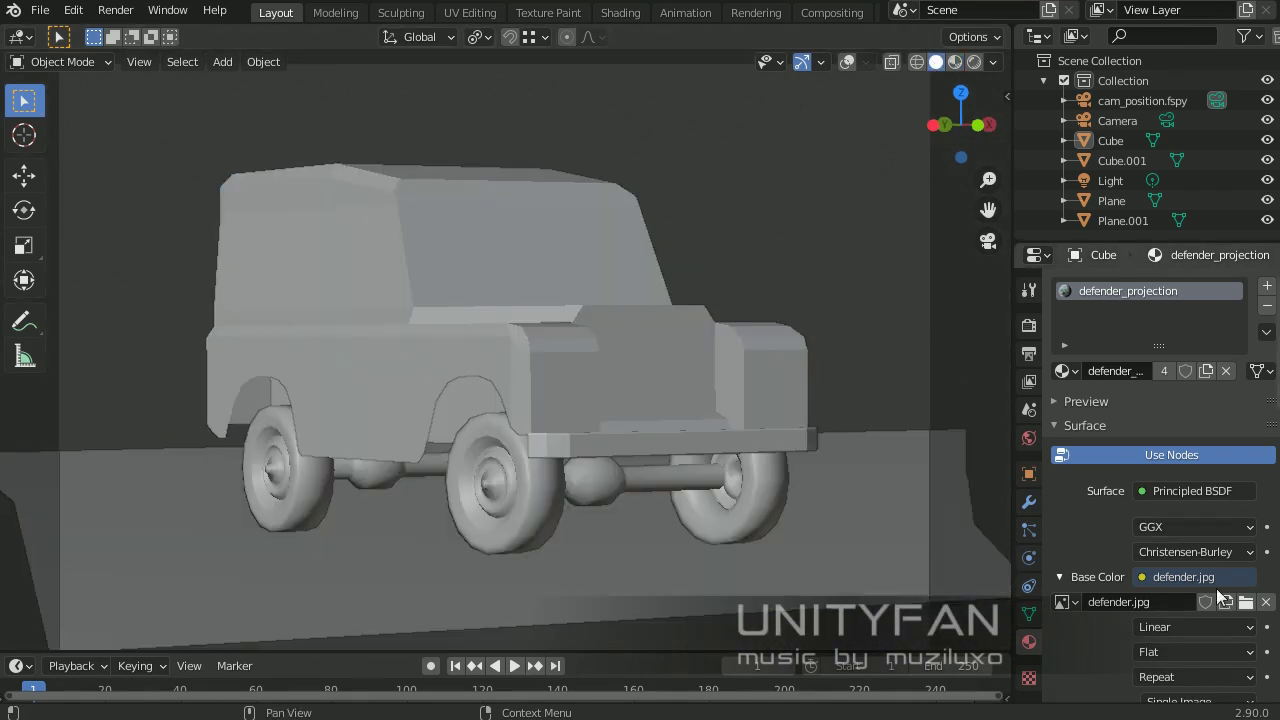
{"action": "scroll", "coordinate": [1135, 560], "scroll_direction": "down", "scroll_amount": 7}
{"action": "left_click", "coordinate": [1140, 100]}
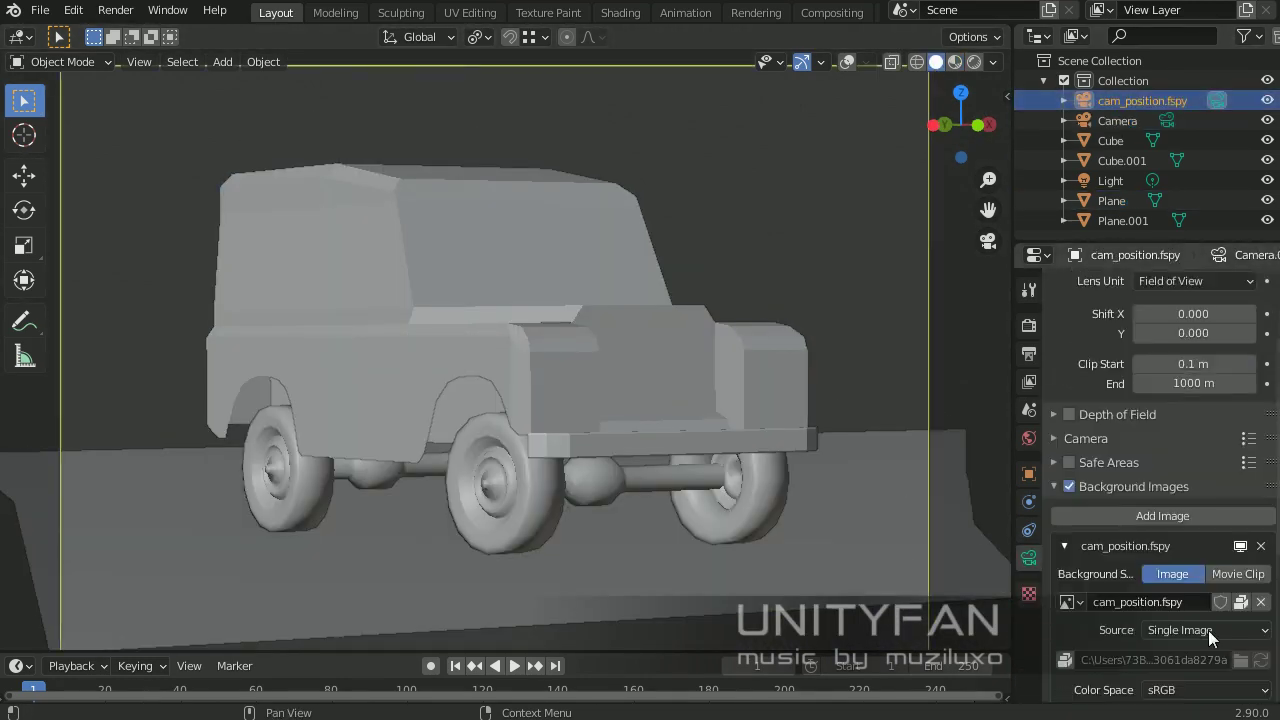
{"action": "scroll", "coordinate": [1208, 630], "scroll_direction": "down", "scroll_amount": 1}
{"action": "left_click", "coordinate": [955, 61]}
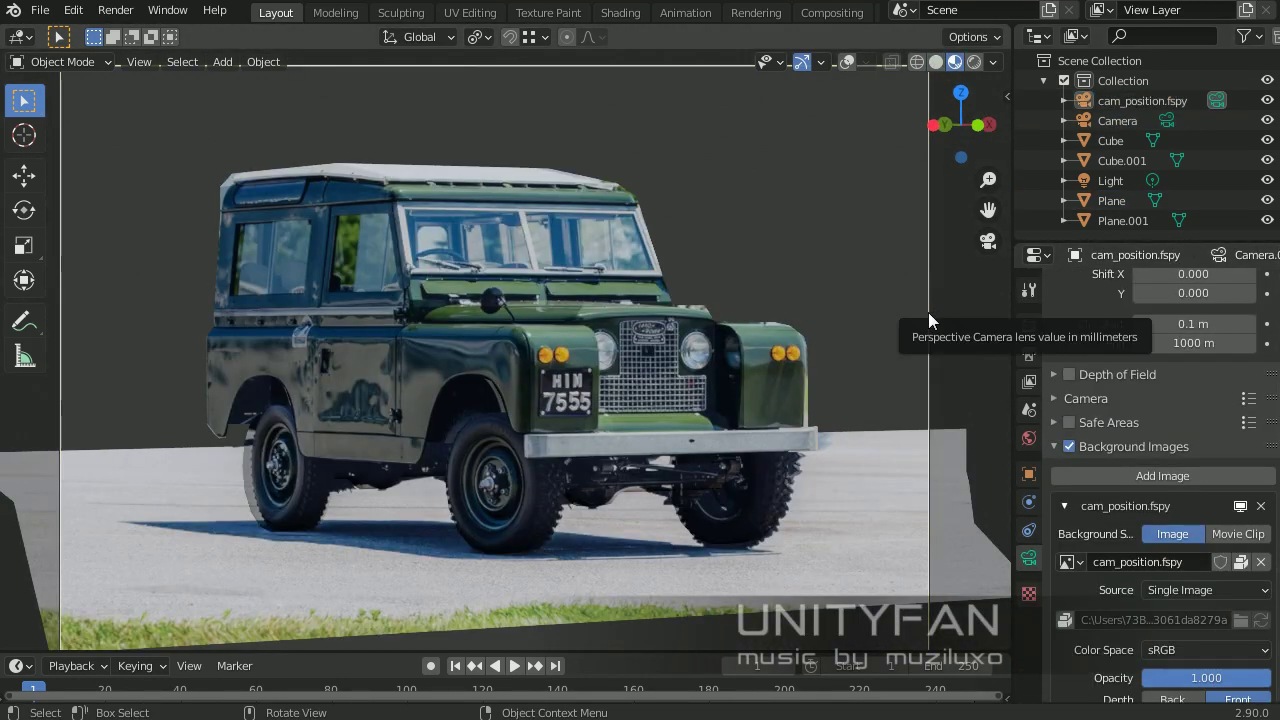
{"action": "scroll", "coordinate": [1216, 558], "scroll_direction": "down", "scroll_amount": 3}
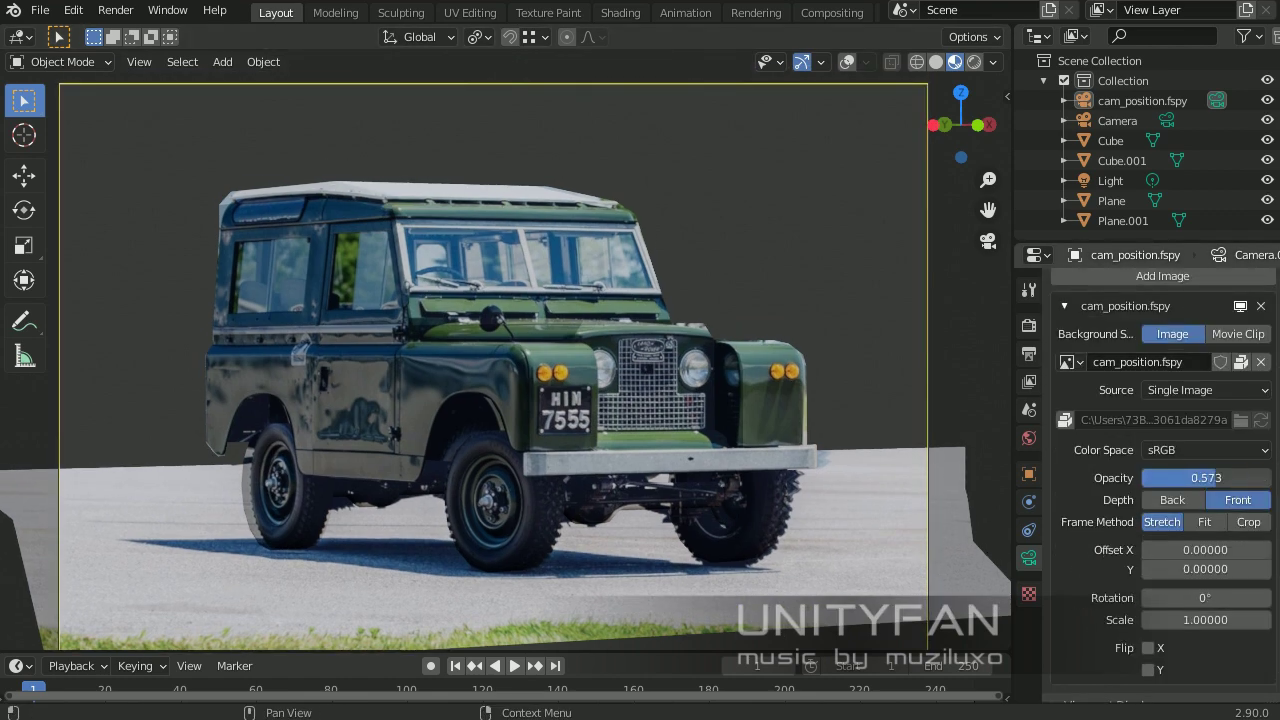
{"action": "scroll", "coordinate": [1100, 500], "scroll_direction": "up", "scroll_amount": 5}
Step: Compare Solid and Material Preview shading, then adjust the background photo's opacity
{"action": "left_click", "coordinate": [937, 62]}
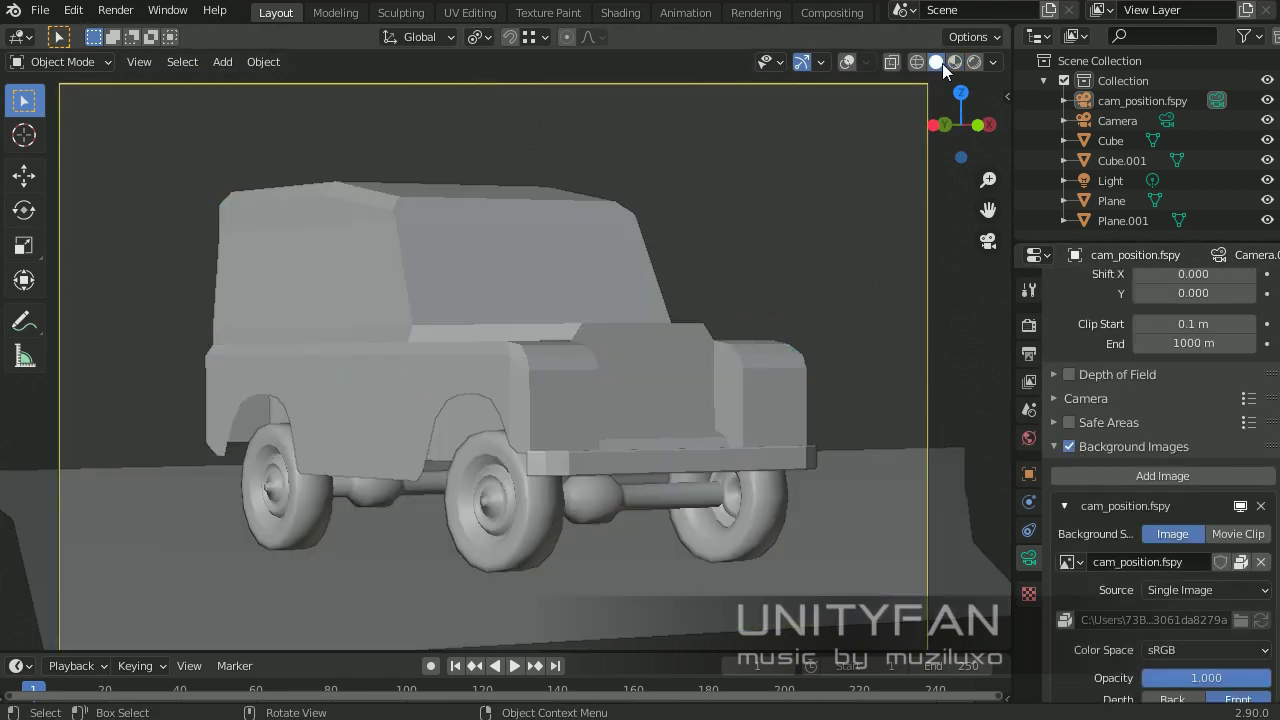
{"action": "left_click", "coordinate": [955, 62]}
{"action": "left_click", "coordinate": [928, 515]}
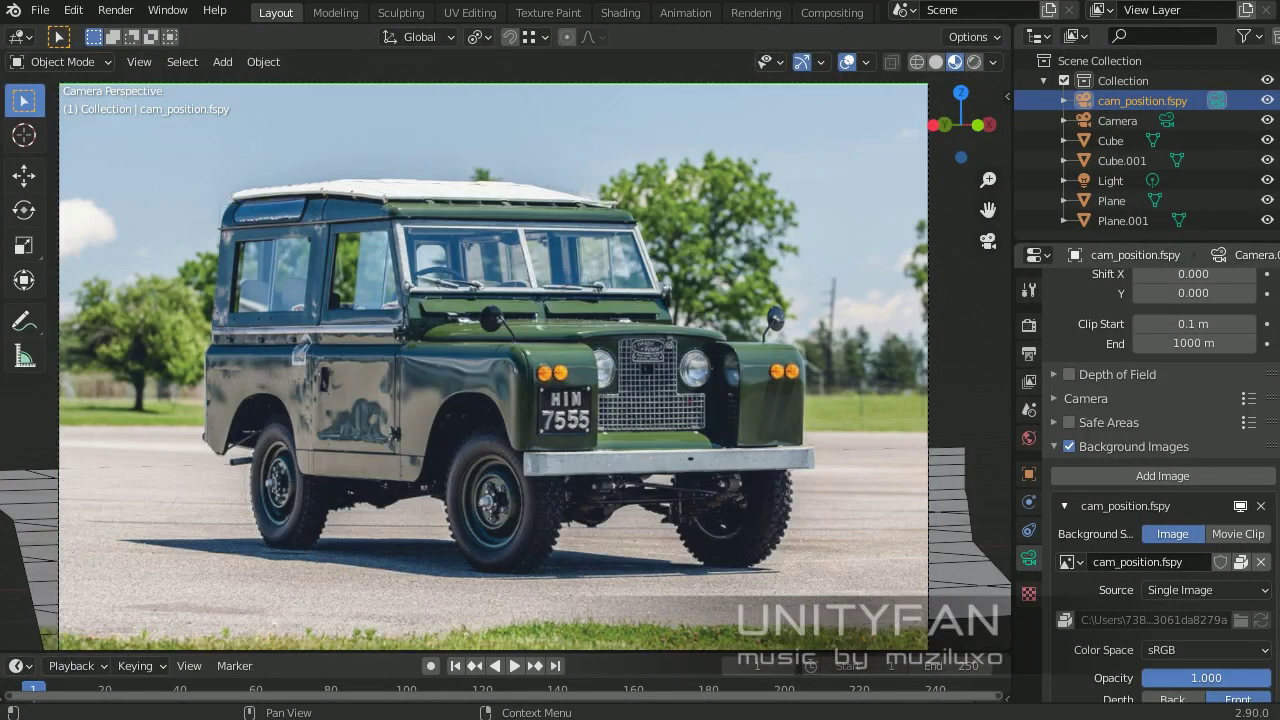
{"action": "mouse_move", "coordinate": [1206, 678]}
{"action": "left_mouse_down"}
{"action": "mouse_move", "coordinate": [1170, 678]}
{"action": "mouse_move", "coordinate": [1230, 678]}
{"action": "left_mouse_up"}
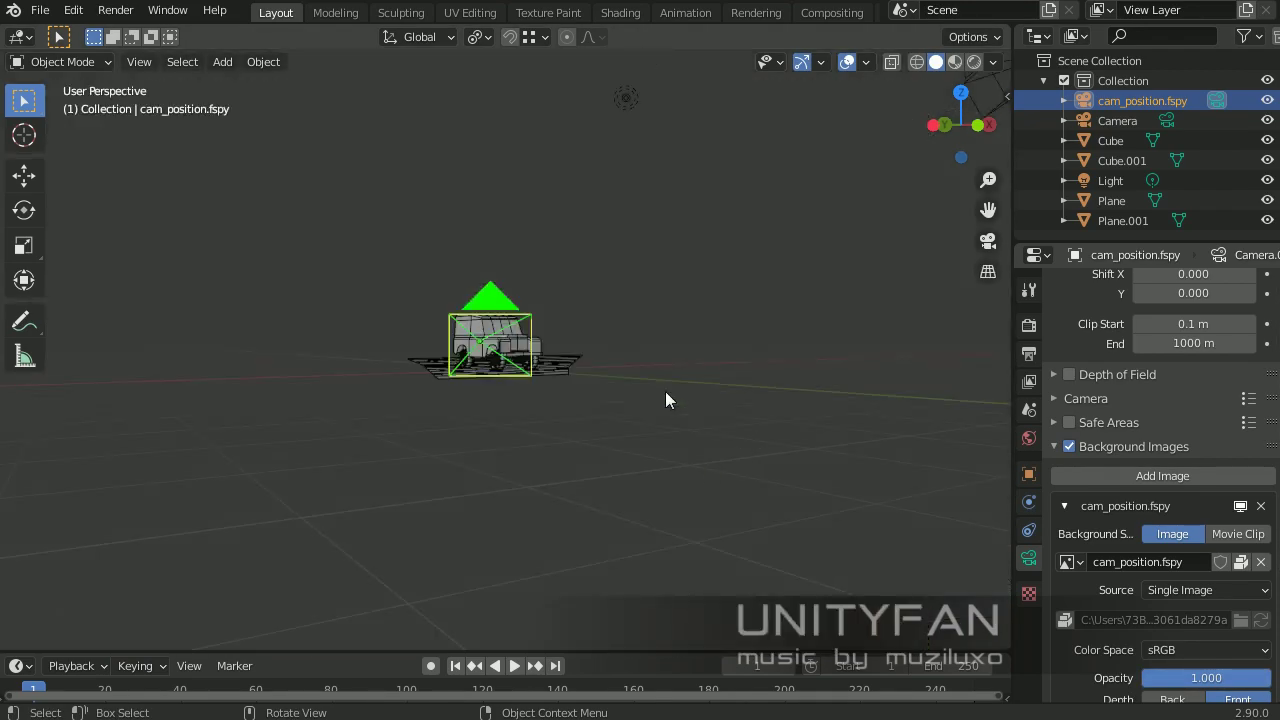
Step: Hide the viewport overlays and orbit the textured Land Rover to a more frontal view
{"action": "scroll", "coordinate": [665, 400], "scroll_direction": "up", "scroll_amount": 10}
{"action": "mouse_move", "coordinate": [657, 404]}
{"action": "middle_mouse_down"}
{"action": "mouse_move", "coordinate": [490, 418]}
{"action": "mouse_move", "coordinate": [848, 419]}
{"action": "mouse_move", "coordinate": [830, 460]}
{"action": "mouse_move", "coordinate": [845, 420]}
{"action": "middle_mouse_up"}
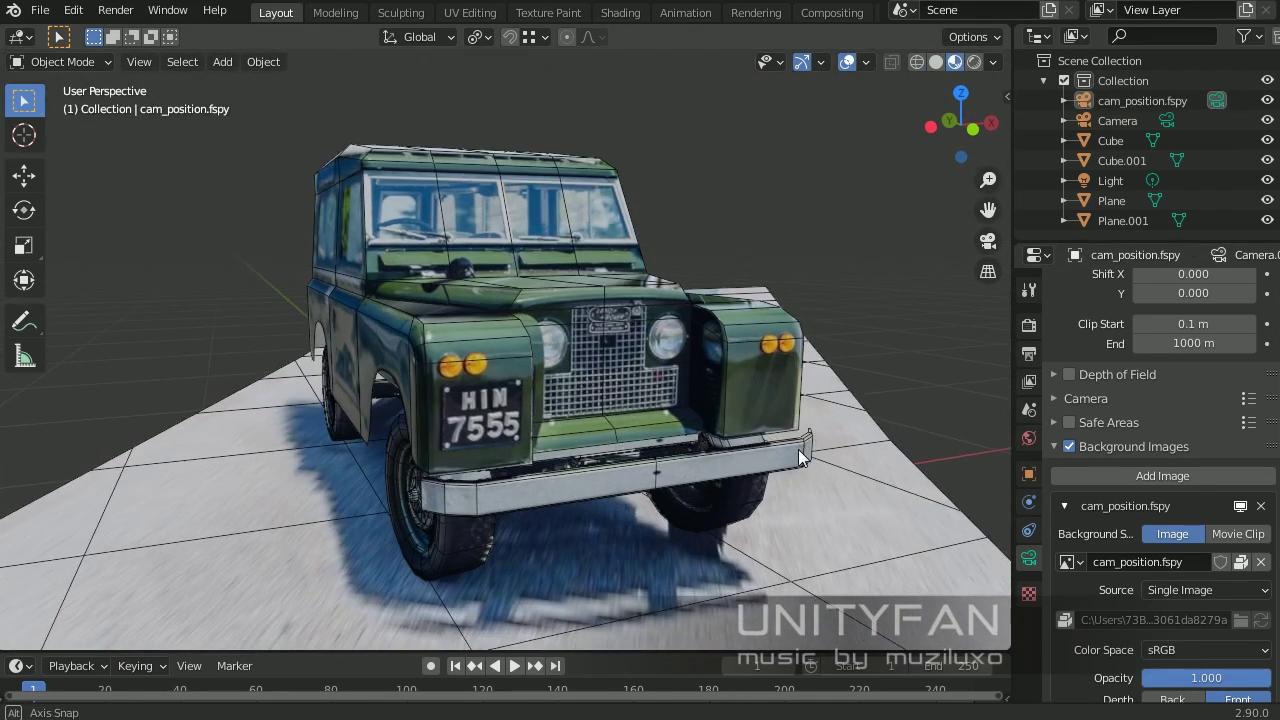
{"action": "left_click", "coordinate": [847, 62]}
{"action": "middle_click_drag", "start_coordinate": [845, 150], "coordinate": [842, 372]}
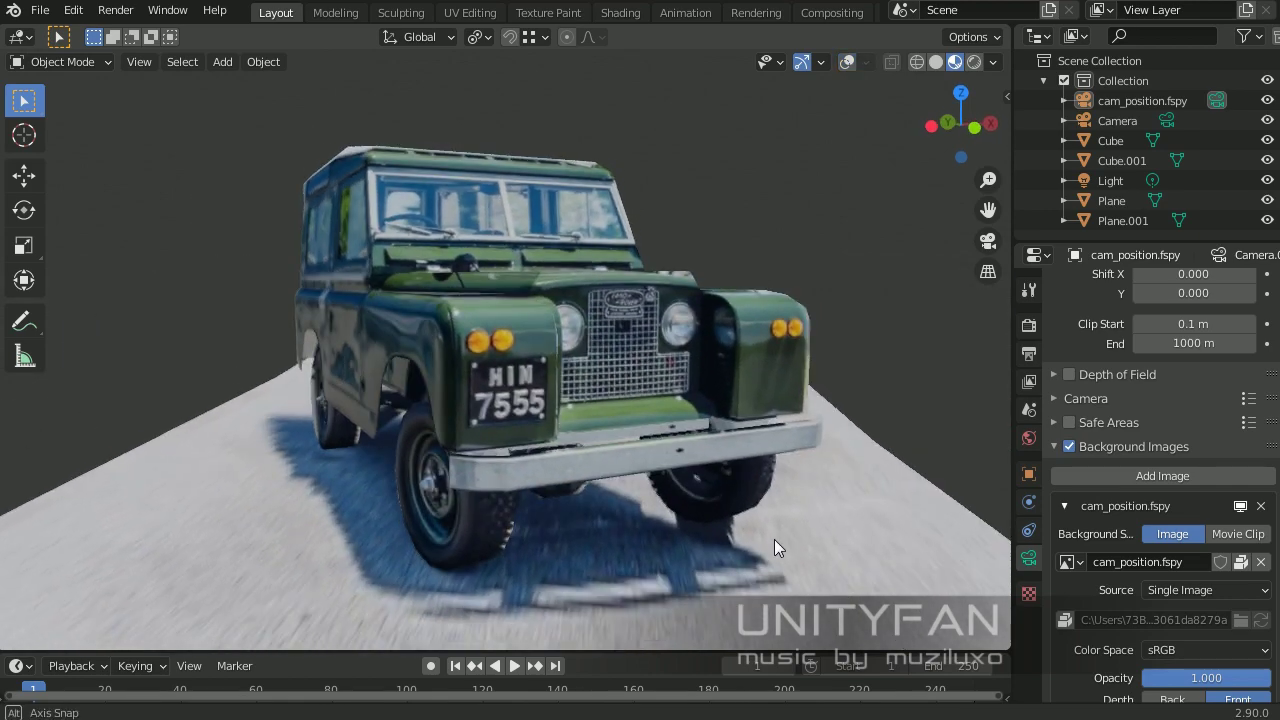